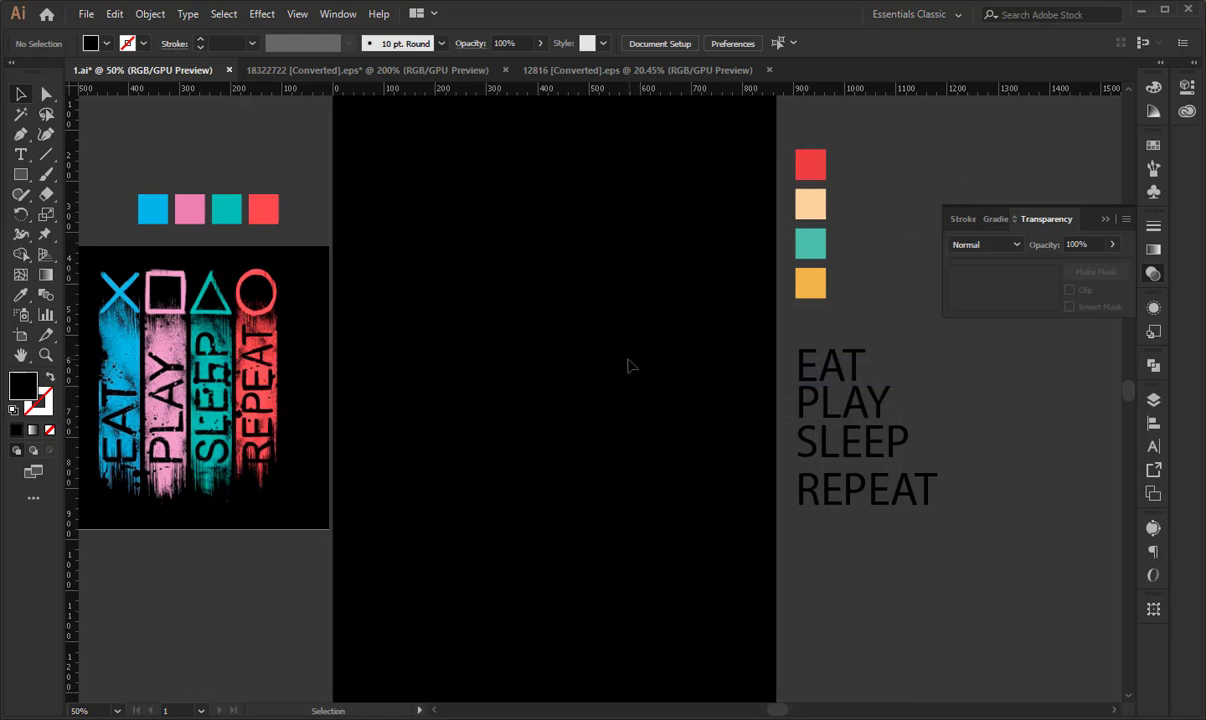
- Rotate the reference image 90° clockwise so its words read horizontally, and place it beside the artboard
left_click_drag(506, 336, 600, 336)
left_click(310, 372)
left_click(445, 376)
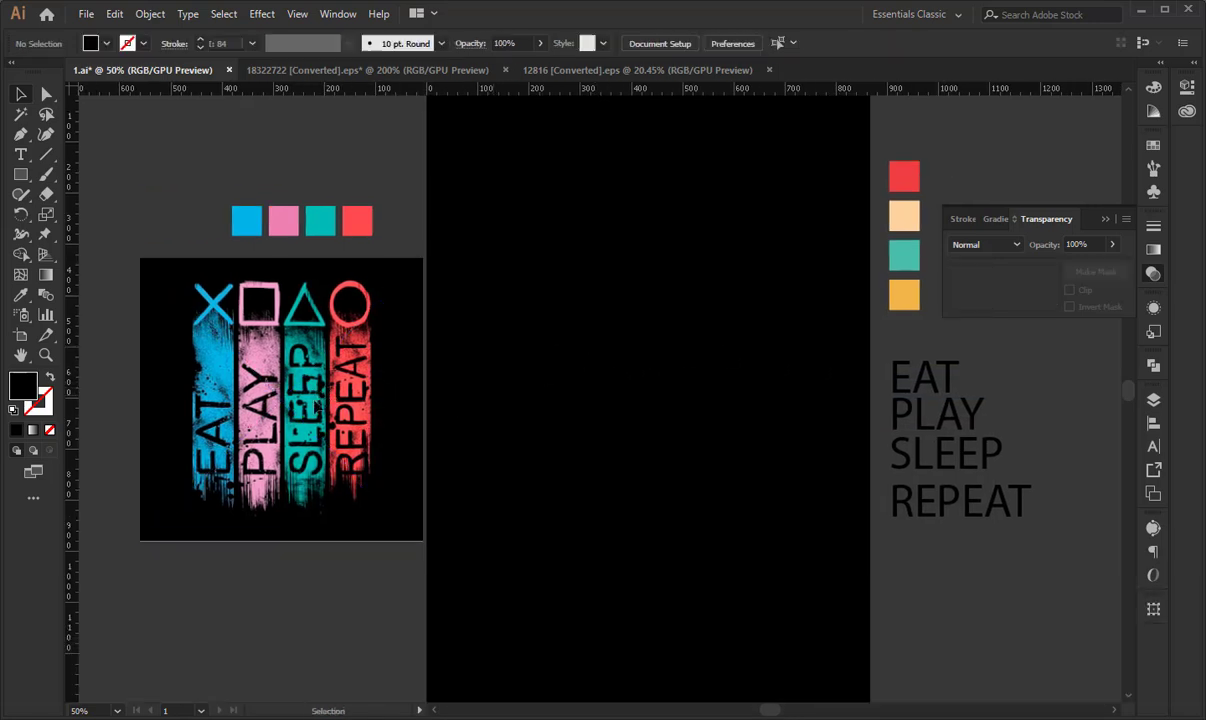
left_click(396, 384)
left_click_drag(420, 350, 404, 350)
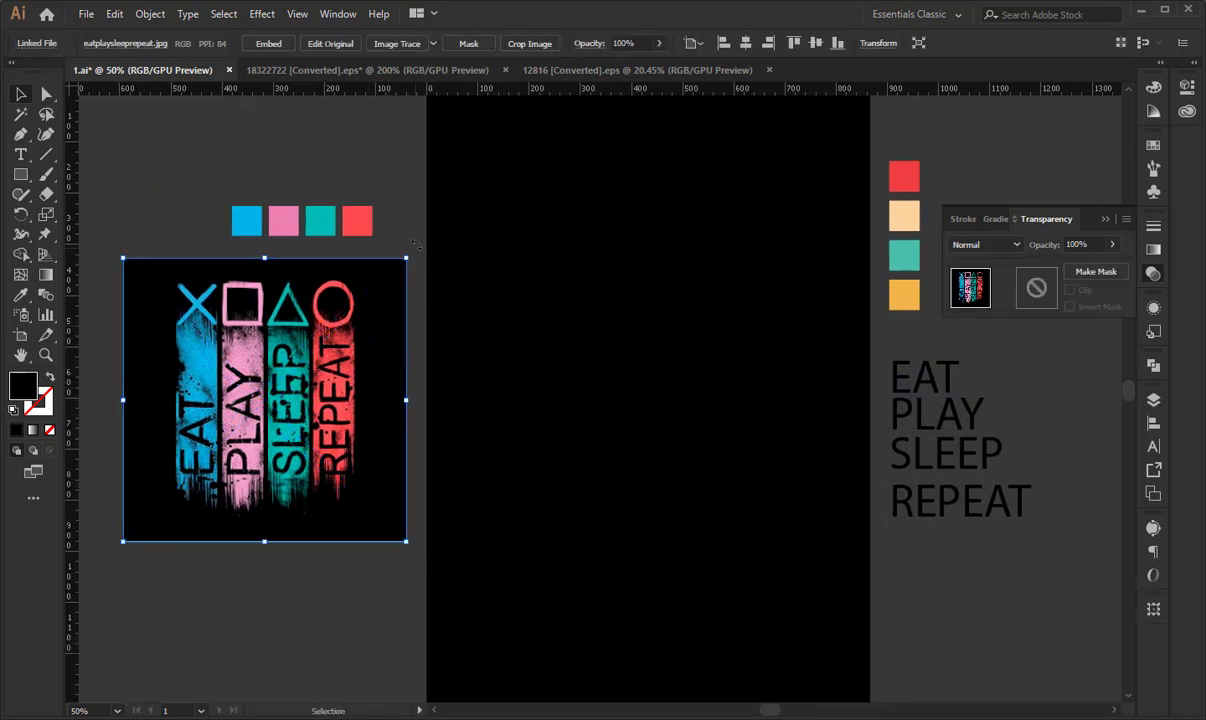
left_click_drag(417, 250, 437, 511)
left_click_drag(349, 442, 340, 442)
left_click(465, 409)
key("space")
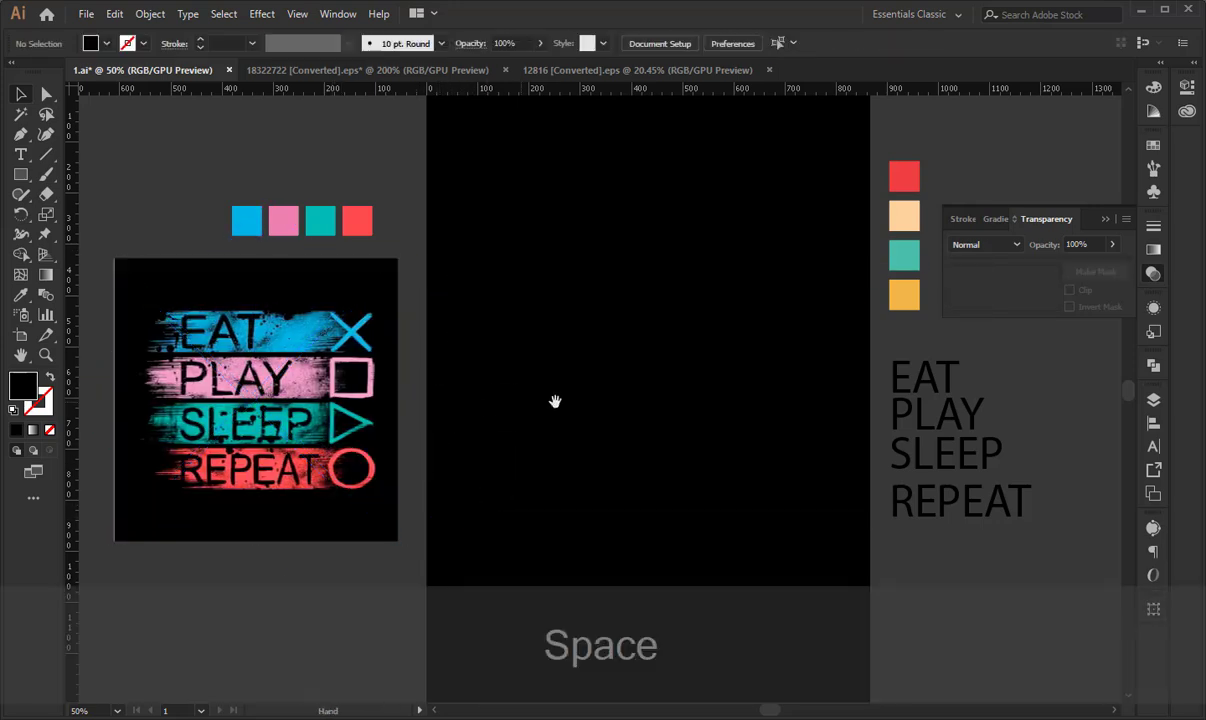
left_click_drag(555, 401, 529, 410)
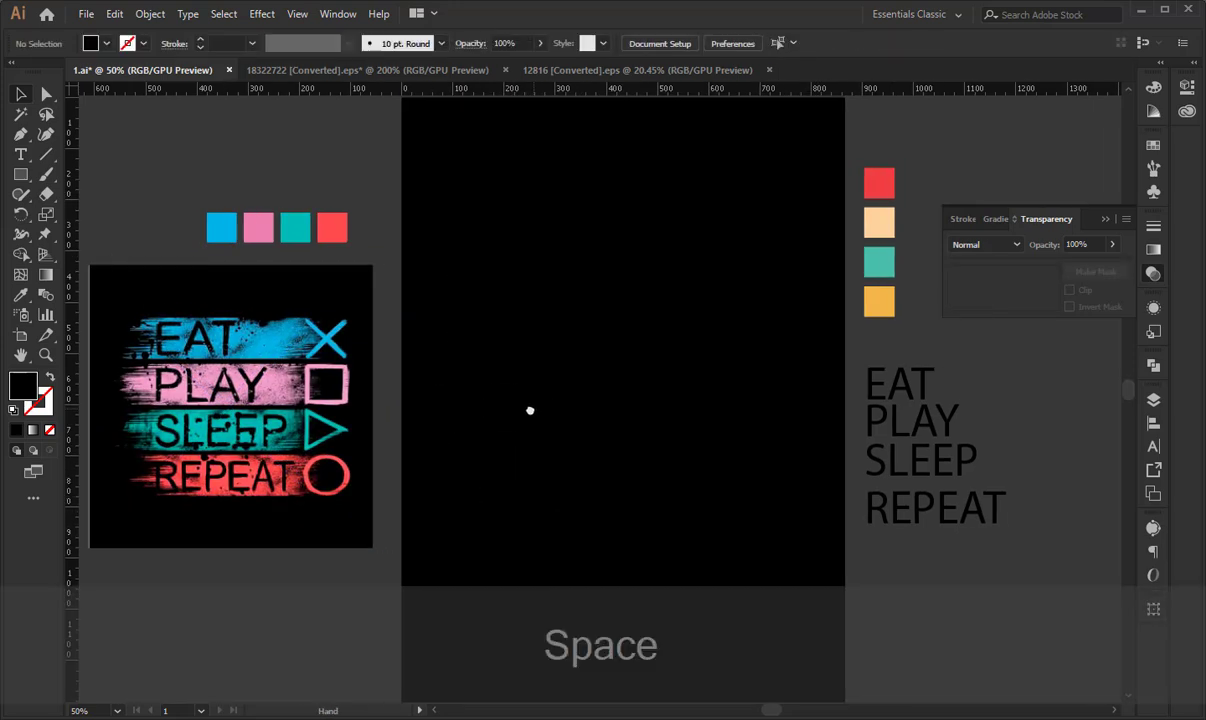
- Copy the leftmost grunge stripe from the 18322722 document onto the black artboard of 1.ai
left_click(330, 70)
left_click(269, 366)
left_click(387, 430)
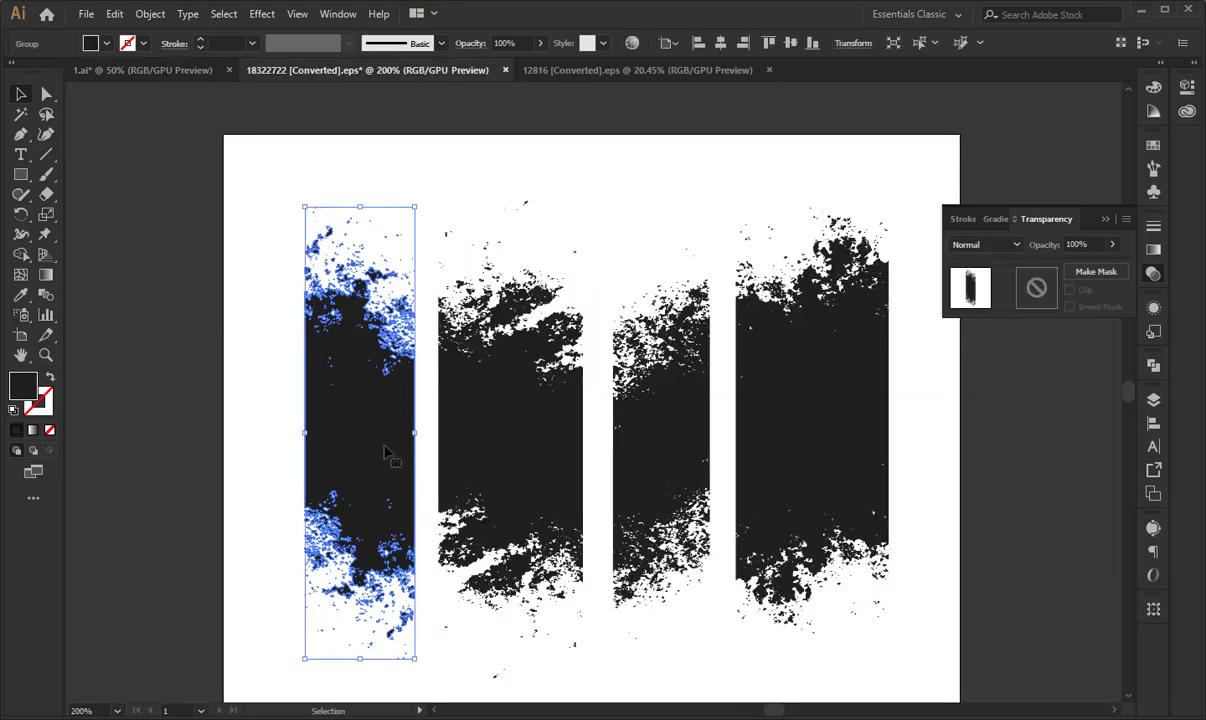
left_click_drag(390, 432, 545, 336)
left_click_drag(535, 381, 538, 416)
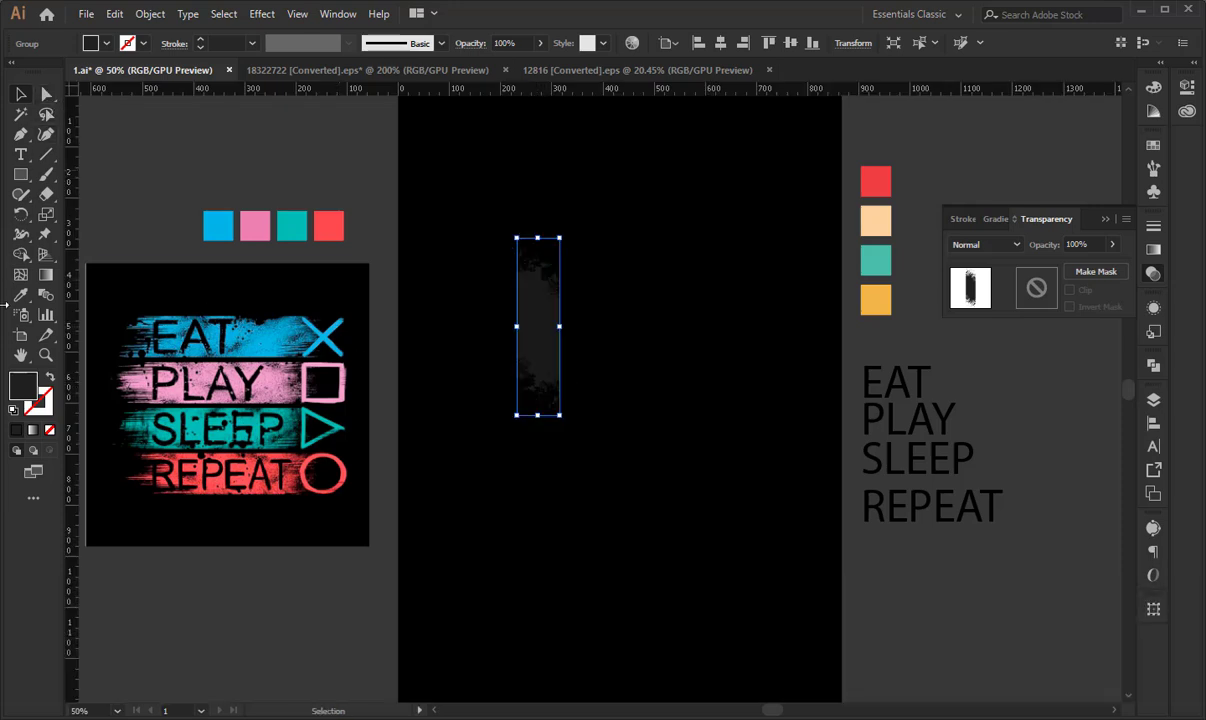
- Recolor the grunge stripe with the light blue sampled from the swatch above the reference image
left_click(20, 294)
left_click(220, 222)
key("v")
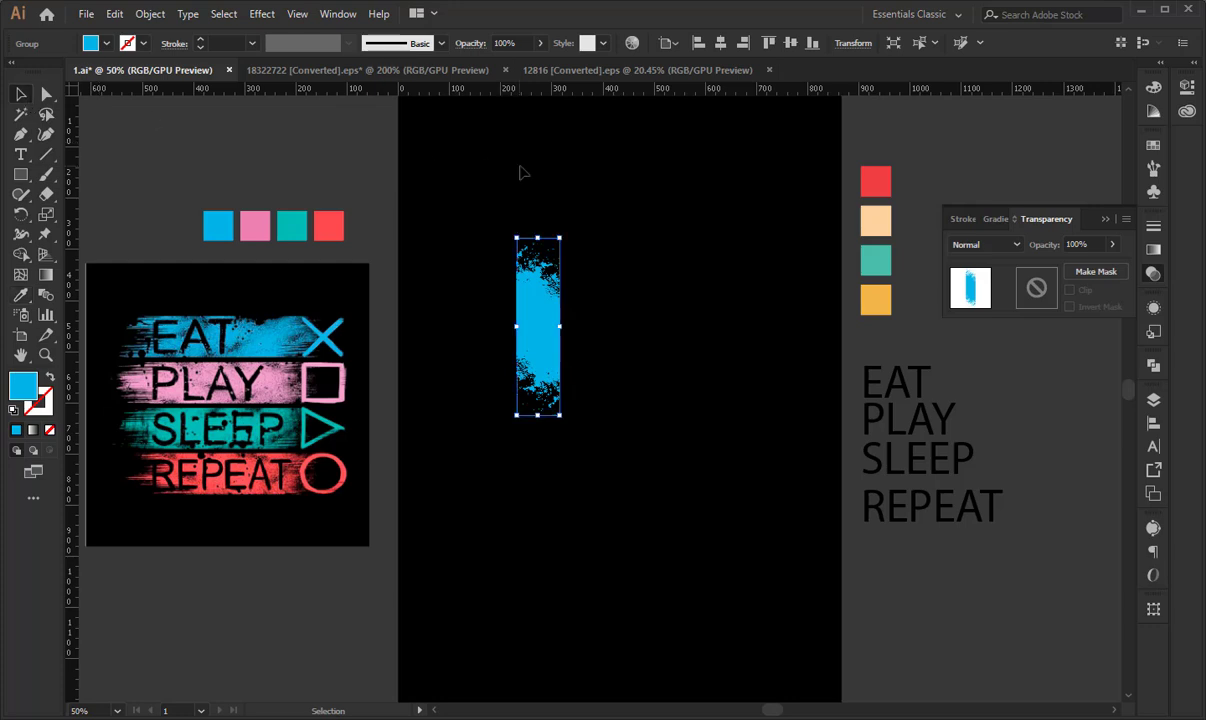
left_click(520, 170)
- Lengthen the blue stripe by shifting only the anchor points of its upper part upward
left_click(538, 324)
key("a")
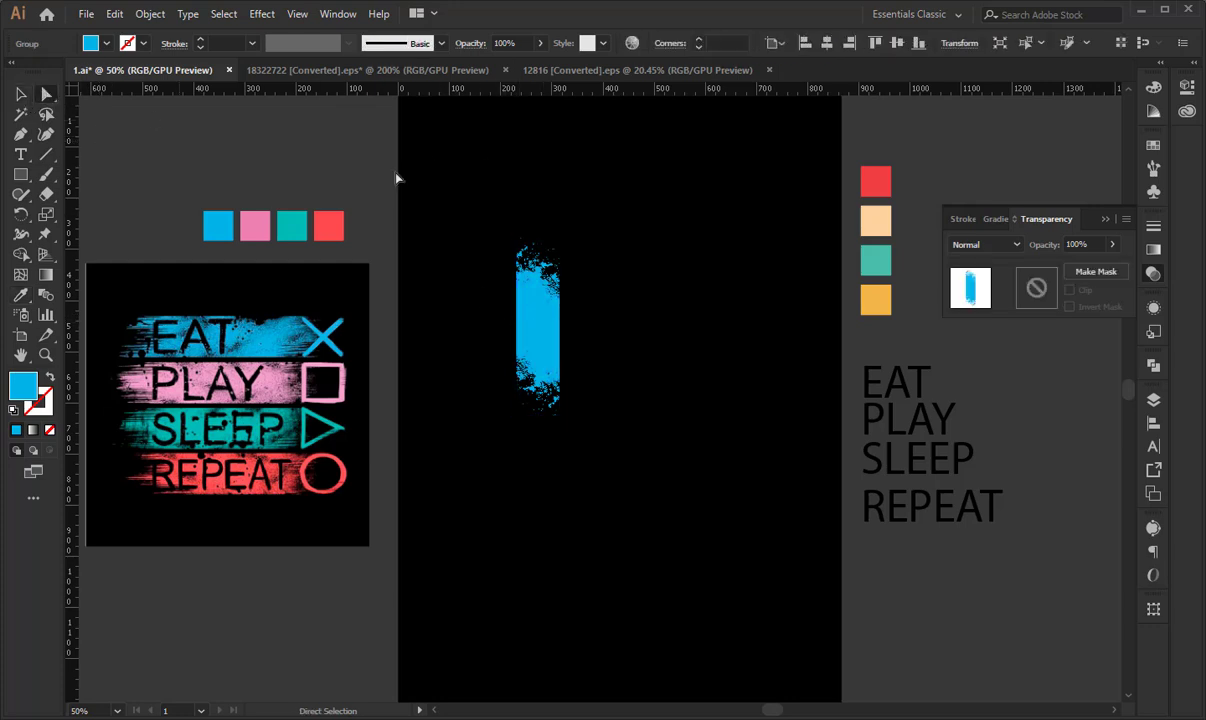
left_click_drag(607, 316, 620, 318)
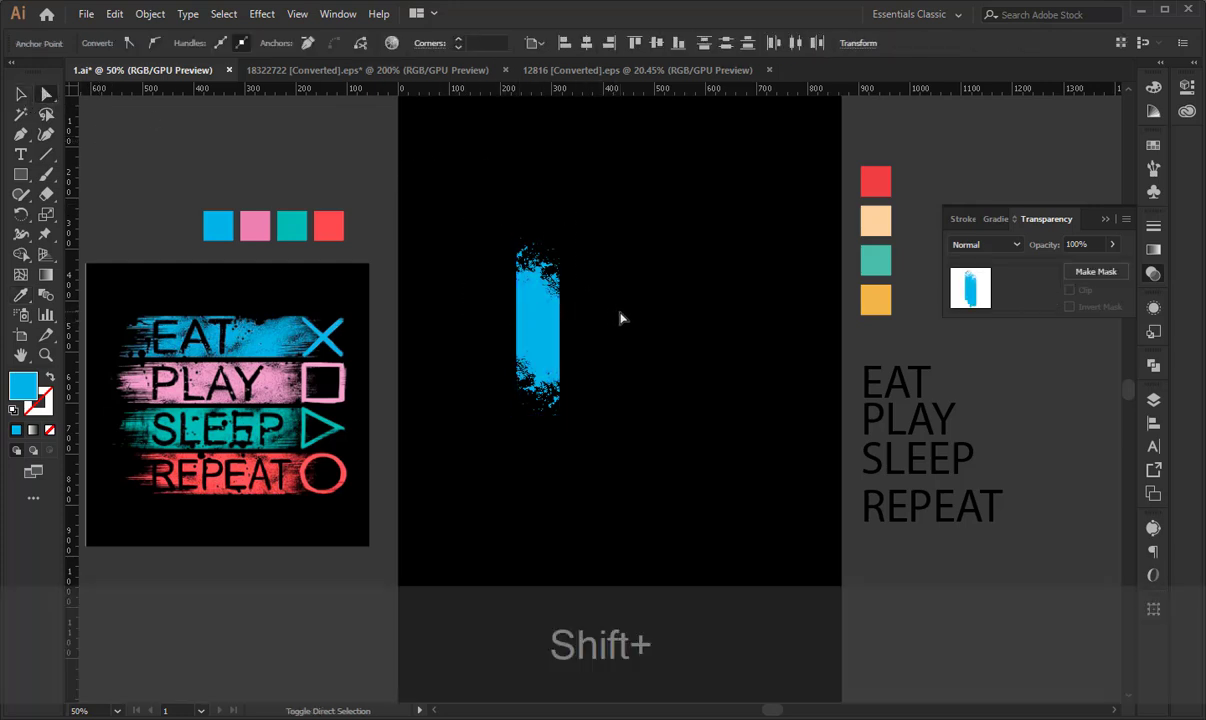
key("shift+Up")
key("shift+Up")
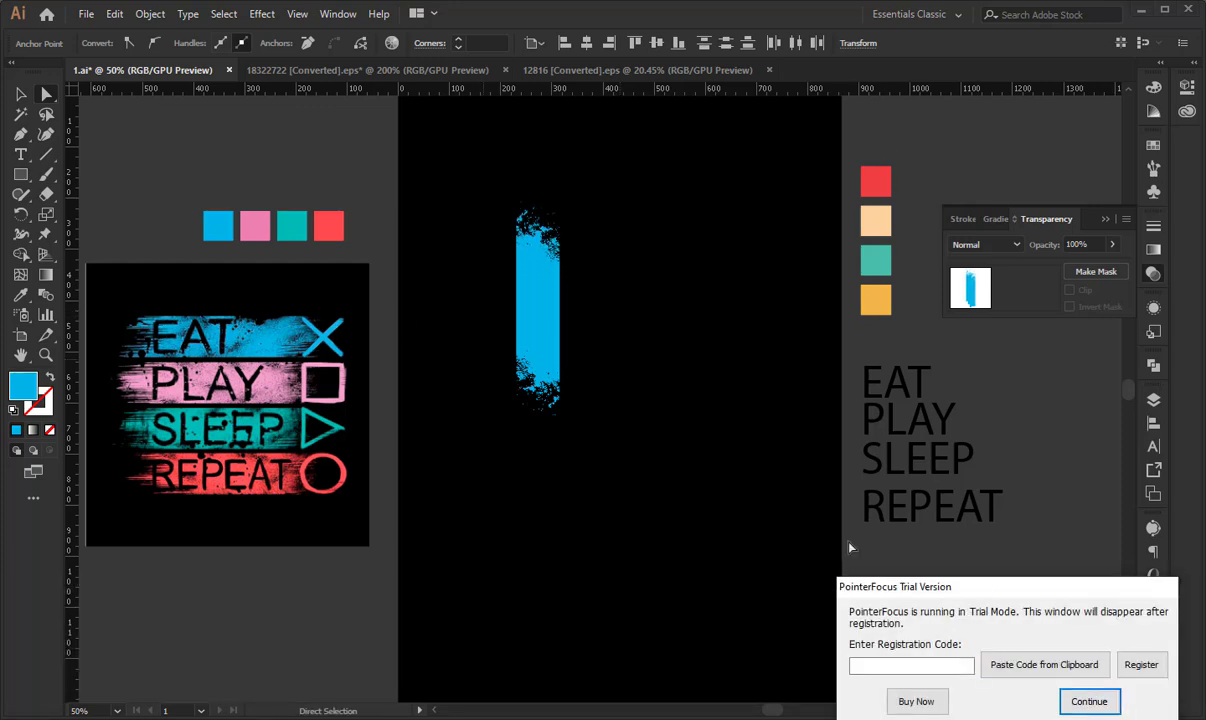
left_click(1087, 698)
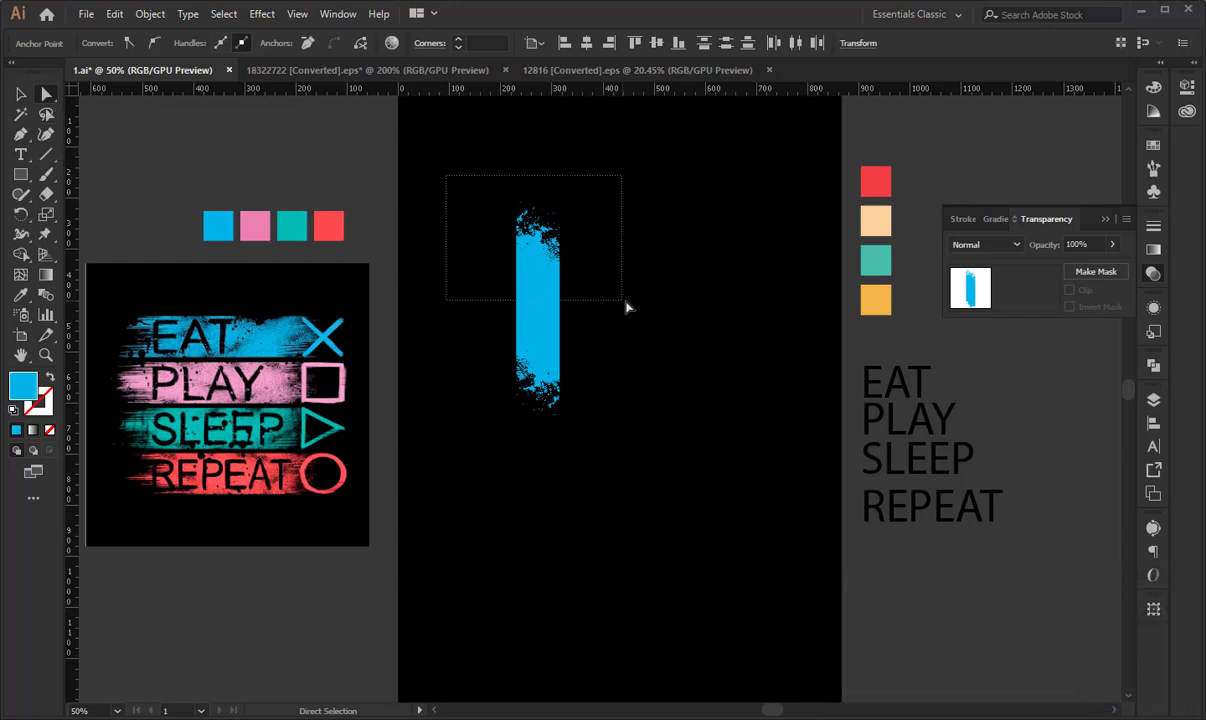
left_click_drag(626, 306, 626, 306)
key("shift+Up")
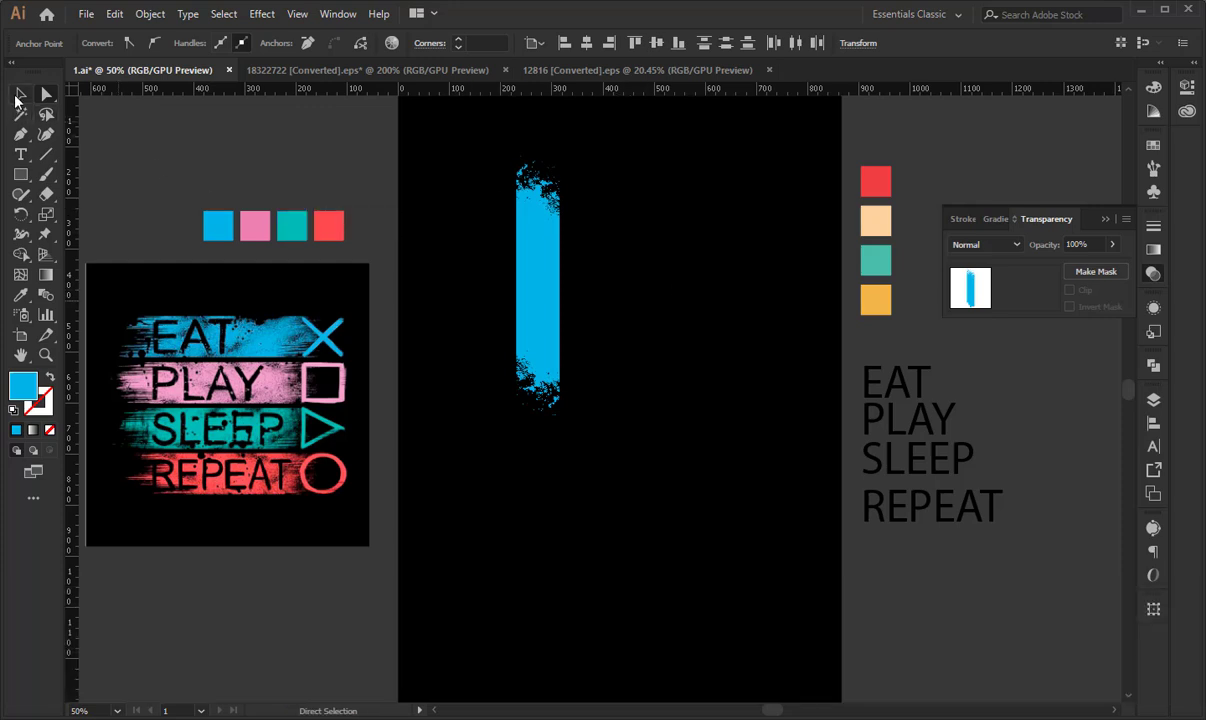
- Move the blue stripe toward the artboard's left edge and duplicate it into an evenly spaced row of four with narrow gaps
left_click(20, 94)
left_click(573, 291)
left_click_drag(557, 305, 499, 322)
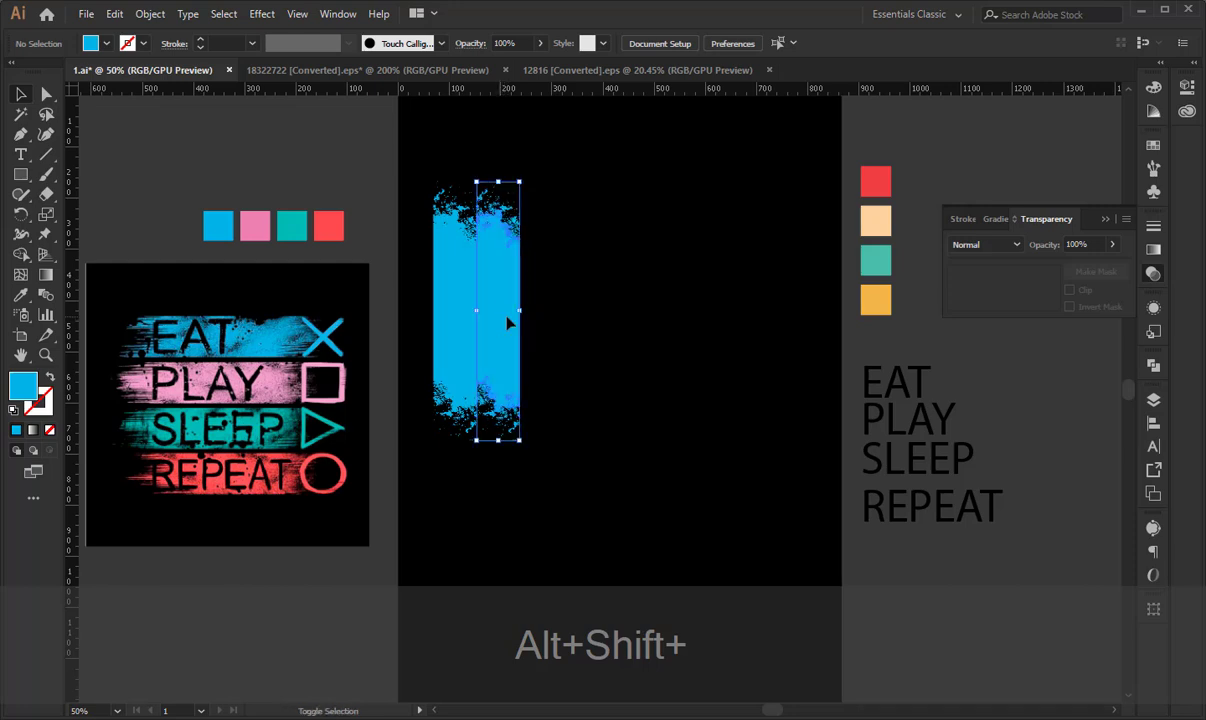
key("ctrl+z")
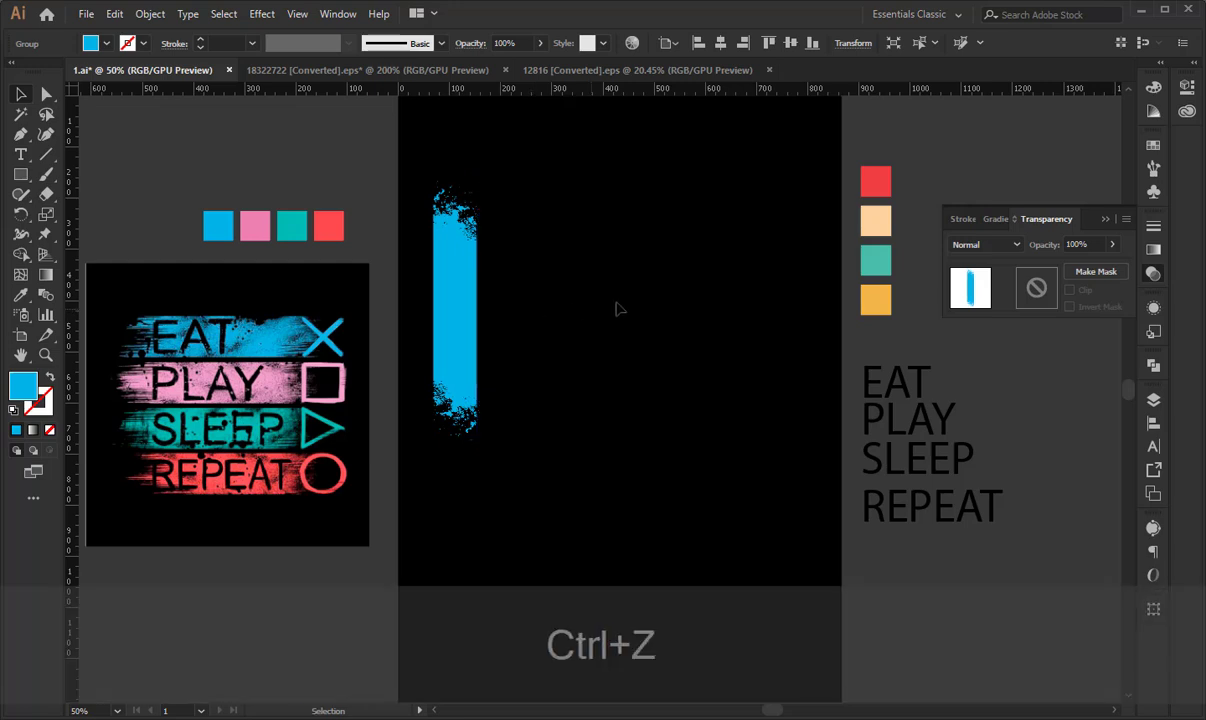
left_click(585, 300)
left_click_drag(456, 313, 504, 314)
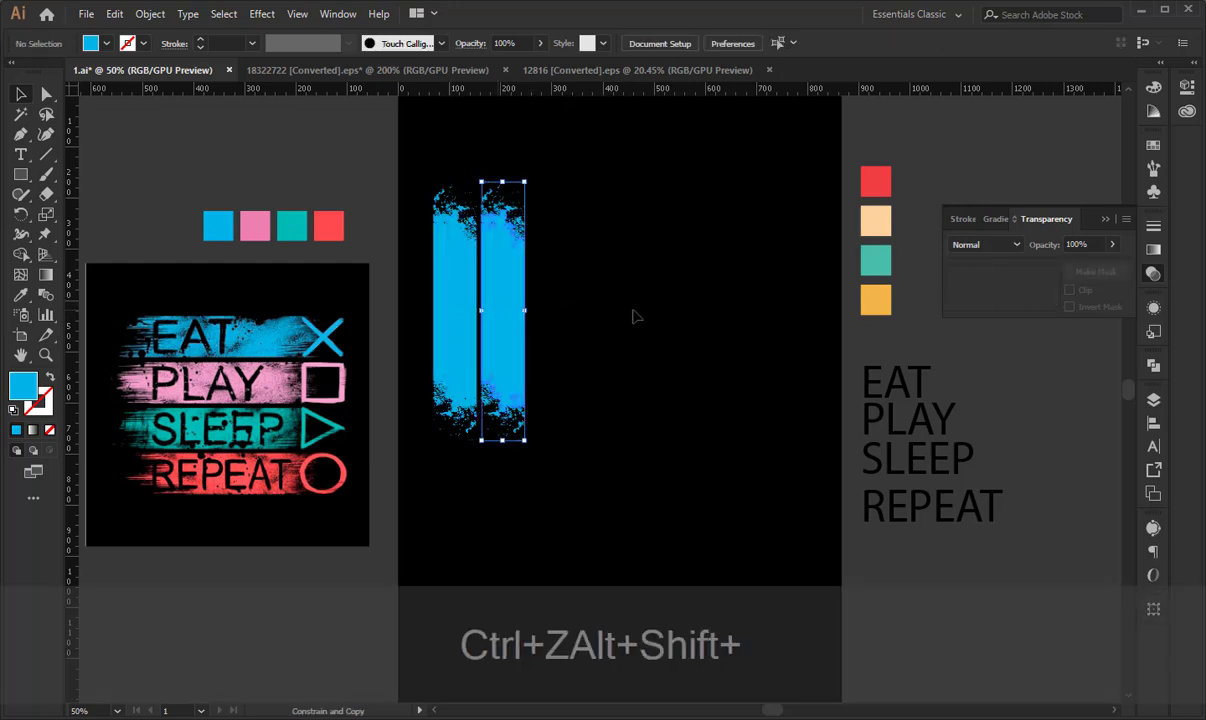
key("ctrl+d")
key("ctrl+d")
left_click(700, 327)
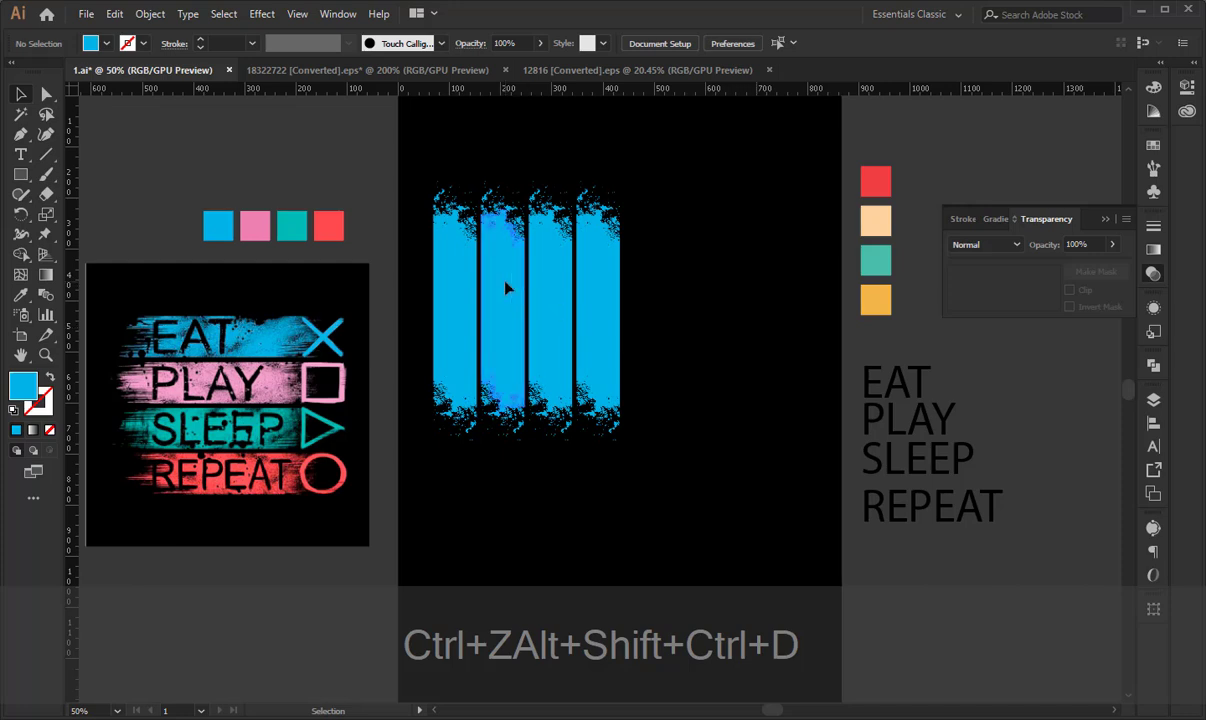
- Recolor the second stripe with the pink sampled from the swatch row
left_click(505, 288)
key("i")
left_click(266, 225)
key("v")
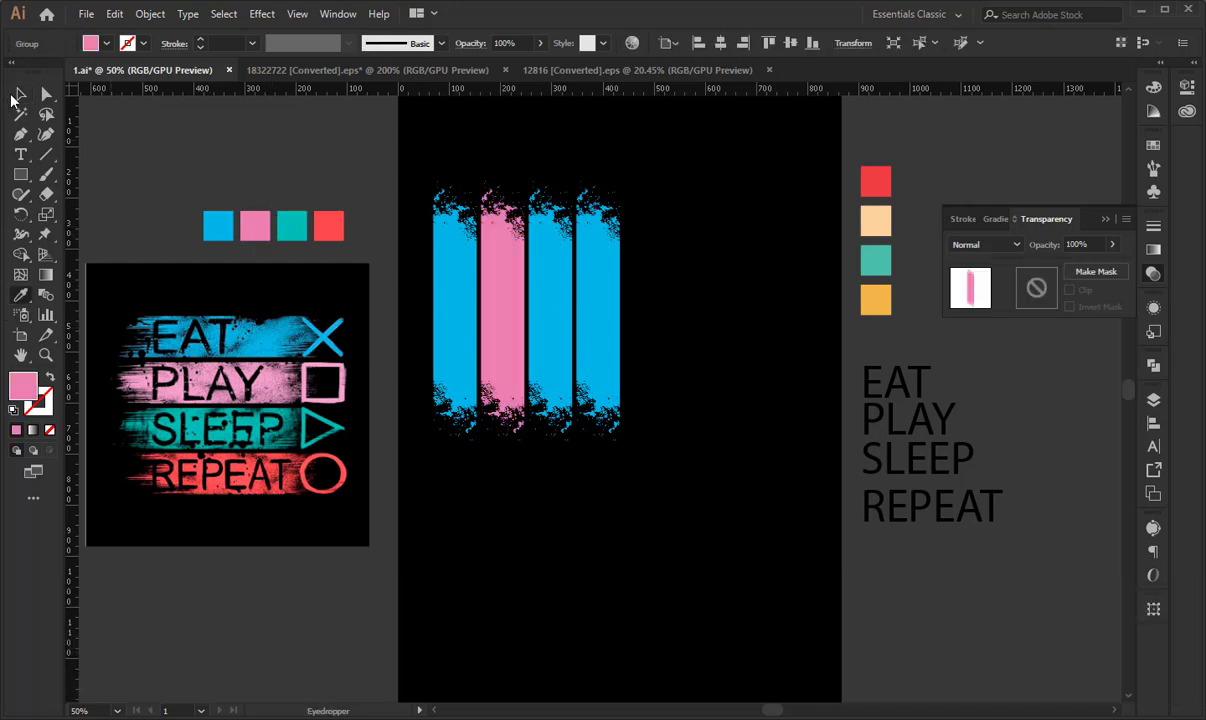
- Recolor the third stripe with the sampled teal swatch and brighten its fill to #07DBD0
left_click(540, 240)
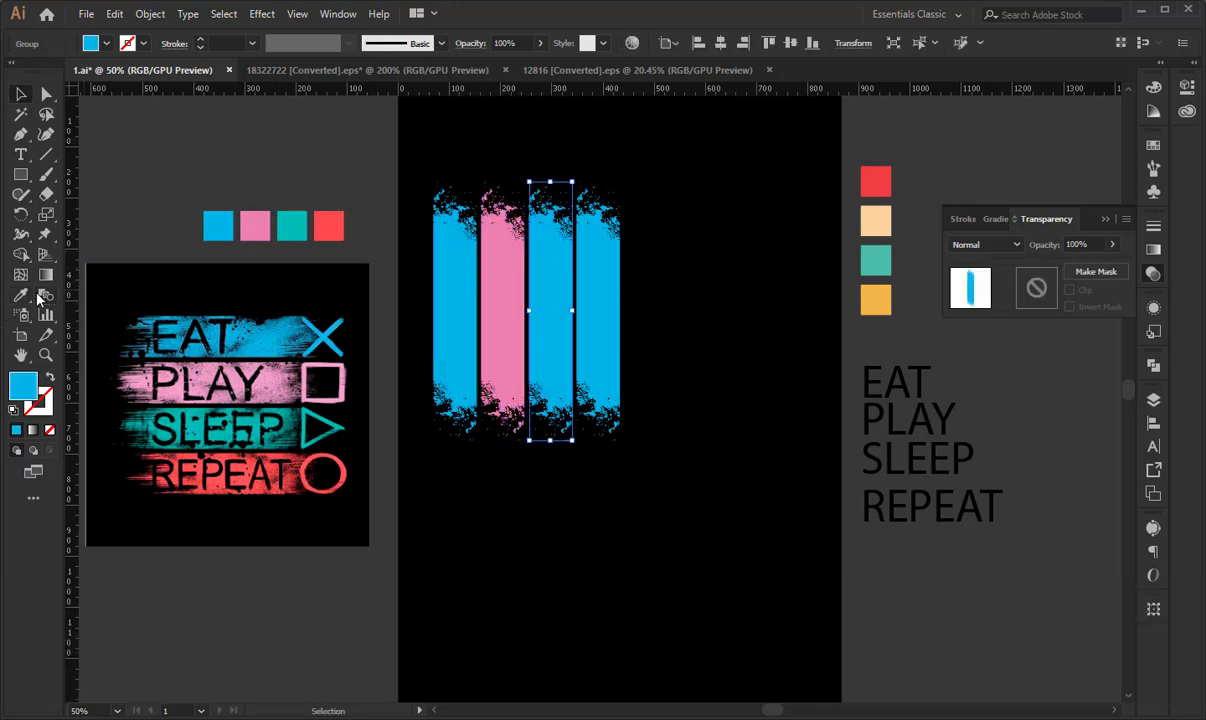
key("i")
left_click(293, 221)
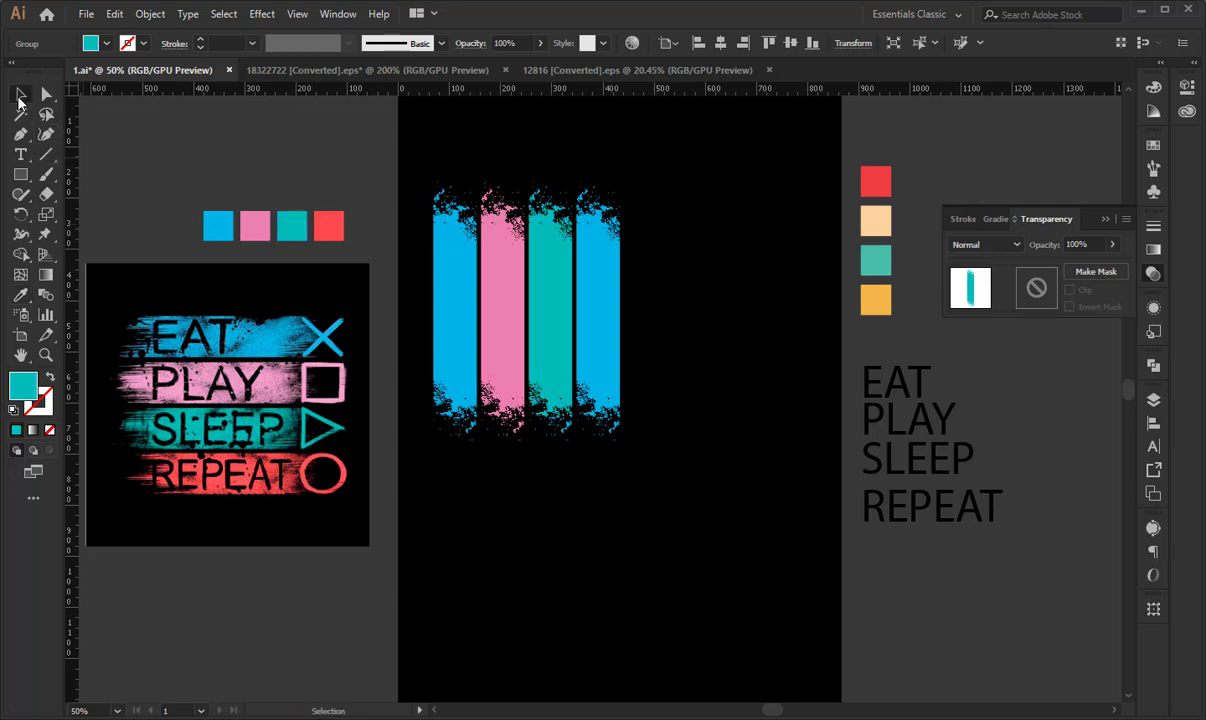
double_click(24, 385)
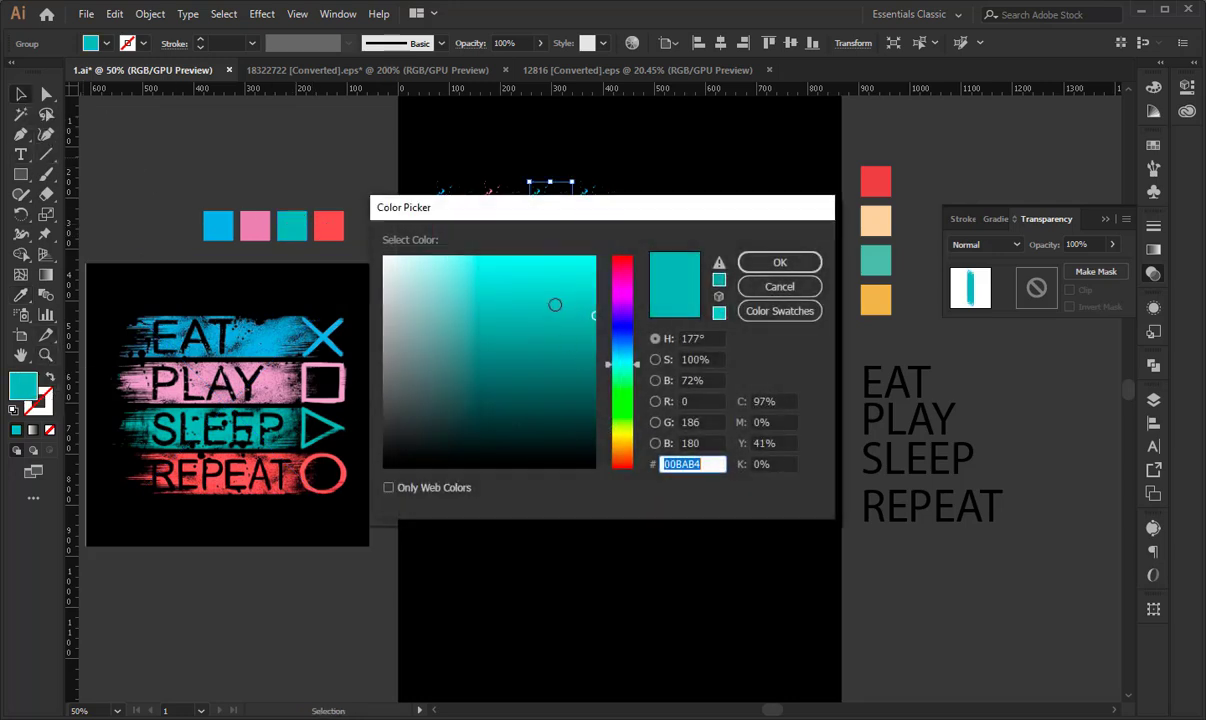
left_click(587, 292)
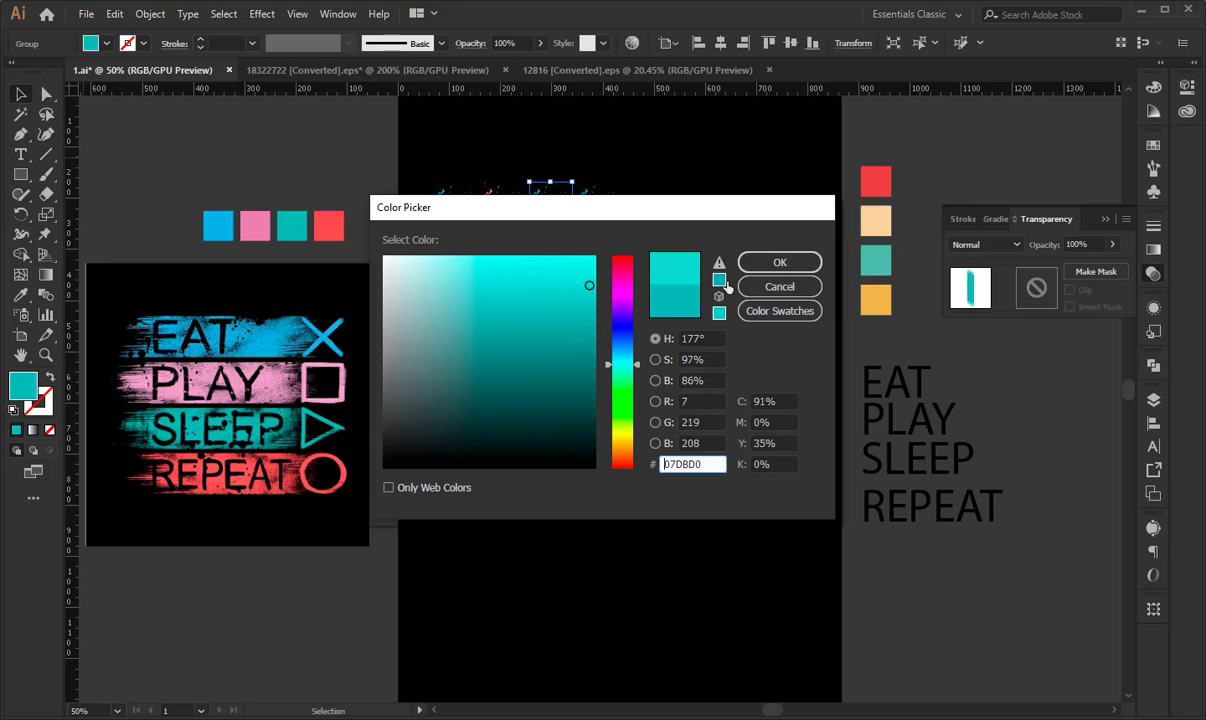
left_click(765, 262)
- Recolor the fourth stripe with the red sampled from the swatch row above the reference image
left_click(600, 285)
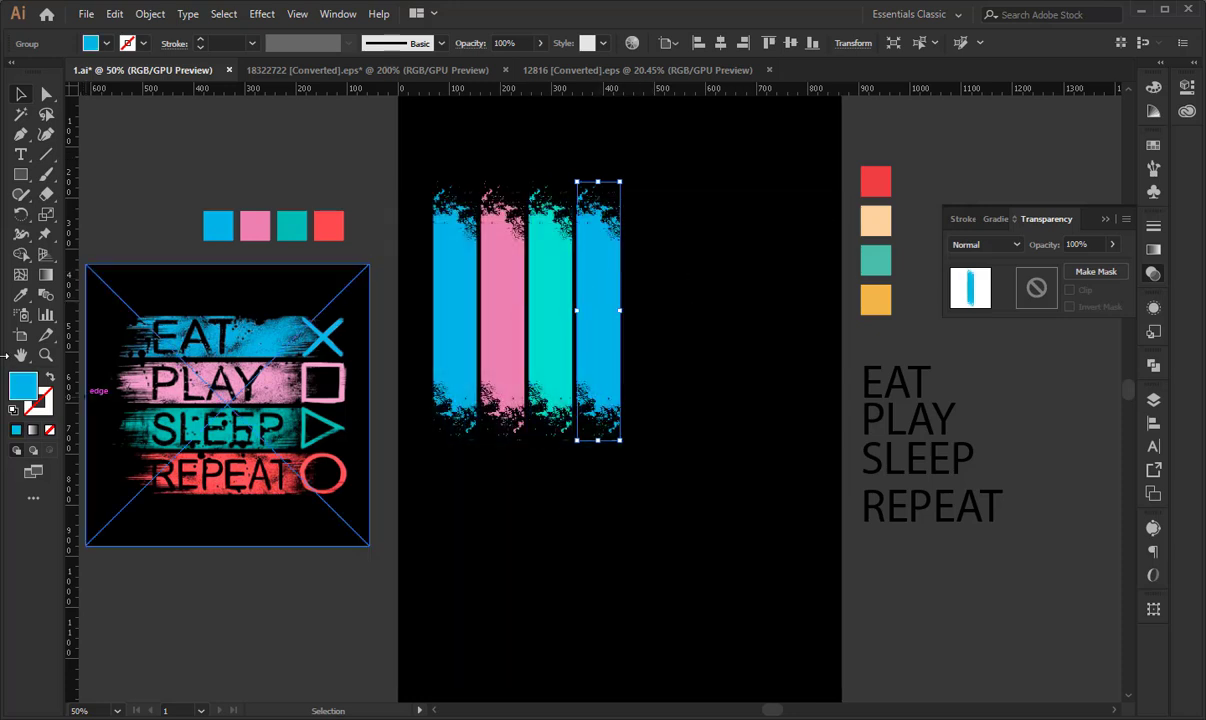
left_click(21, 295)
left_click(338, 231)
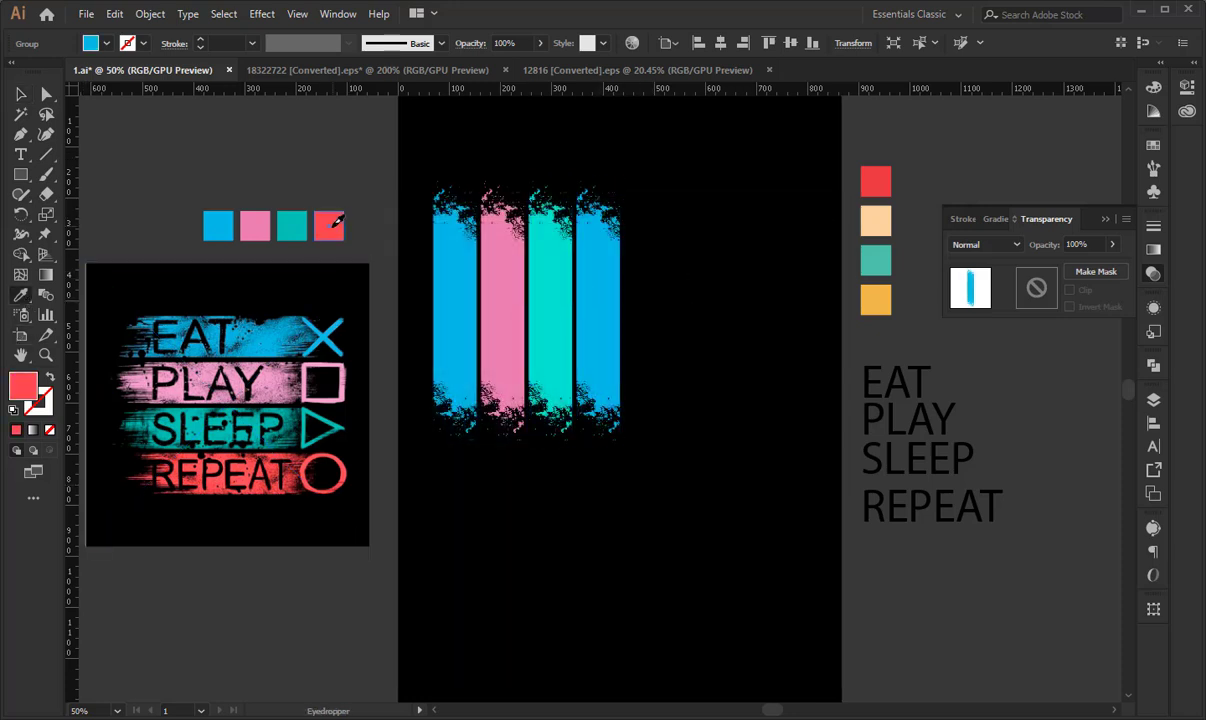
key("v")
- Move all four colored stripes together toward the middle of the artboard
left_click_drag(432, 146, 614, 262)
left_click_drag(551, 323, 608, 364)
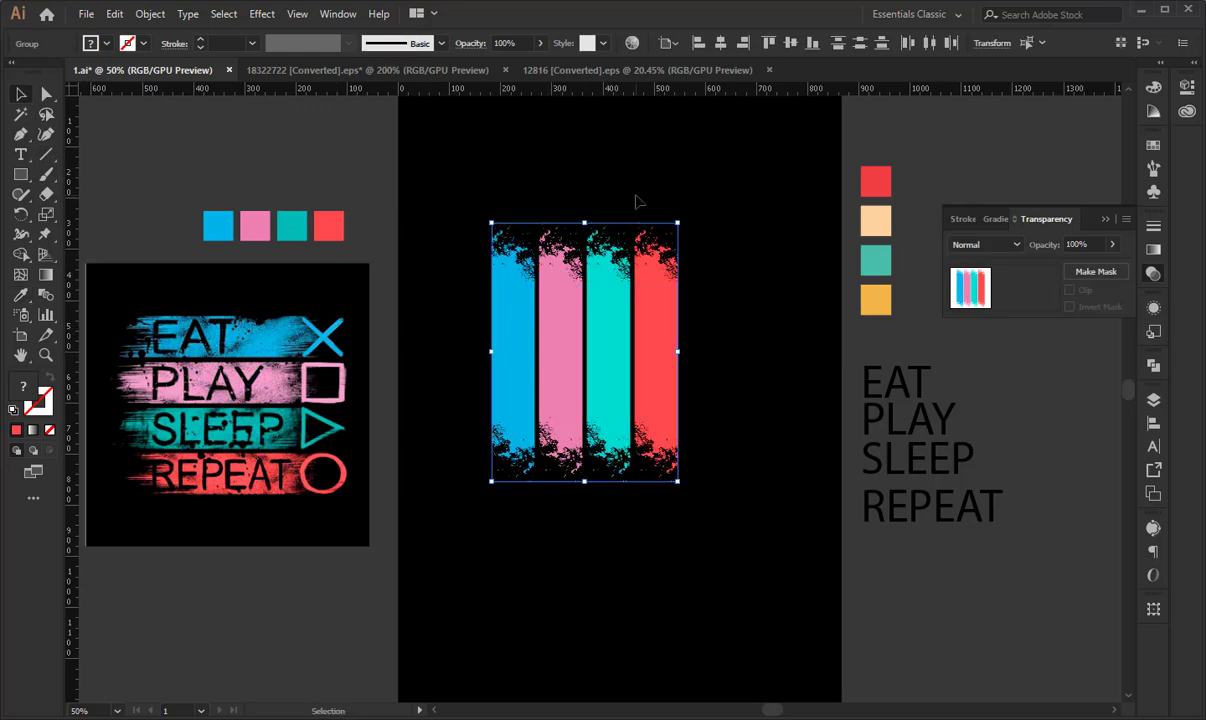
left_click(638, 200)
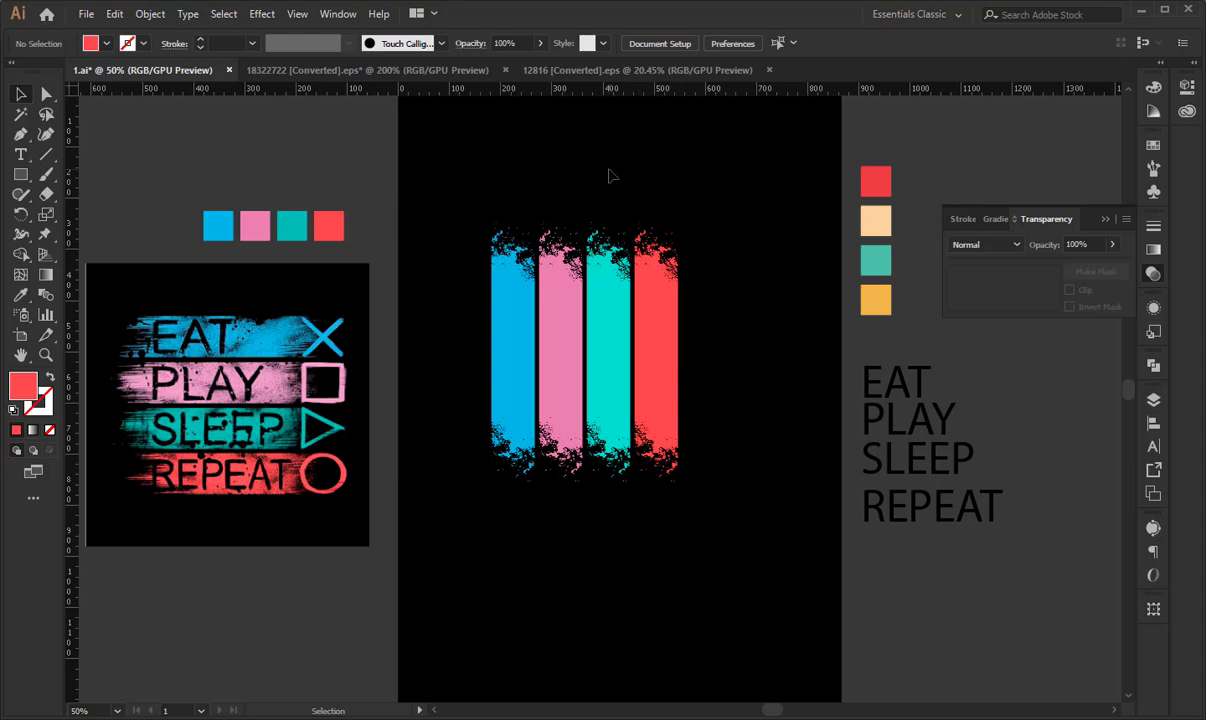
- Switch to the 12816 texture document and ungroup its scratch texture artwork
left_click(404, 70)
left_click(215, 288)
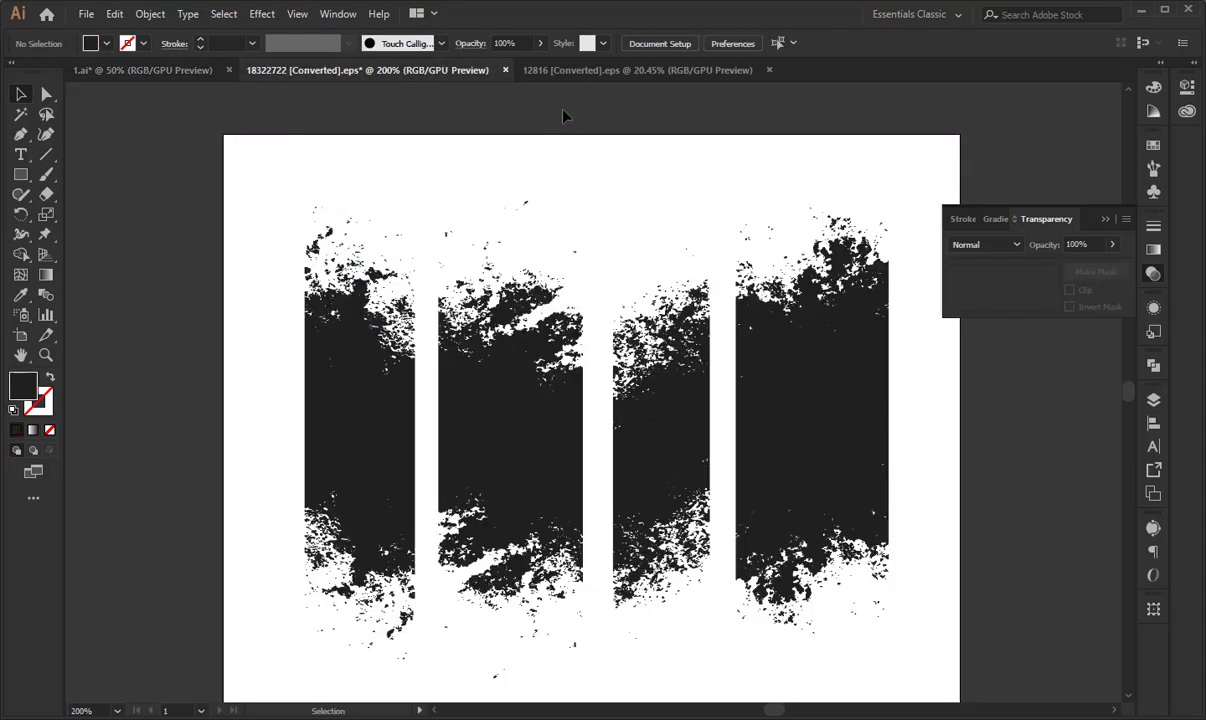
left_click(577, 70)
left_click(535, 383)
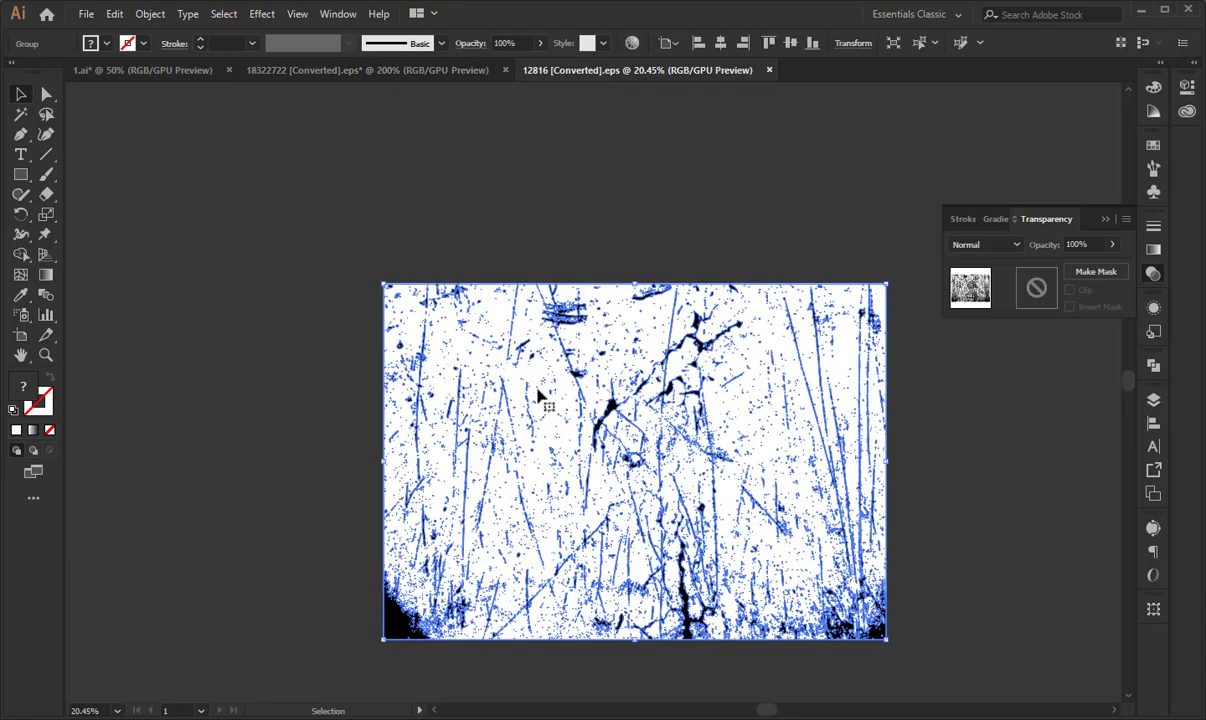
left_click_drag(538, 395, 295, 313)
key("ctrl+z")
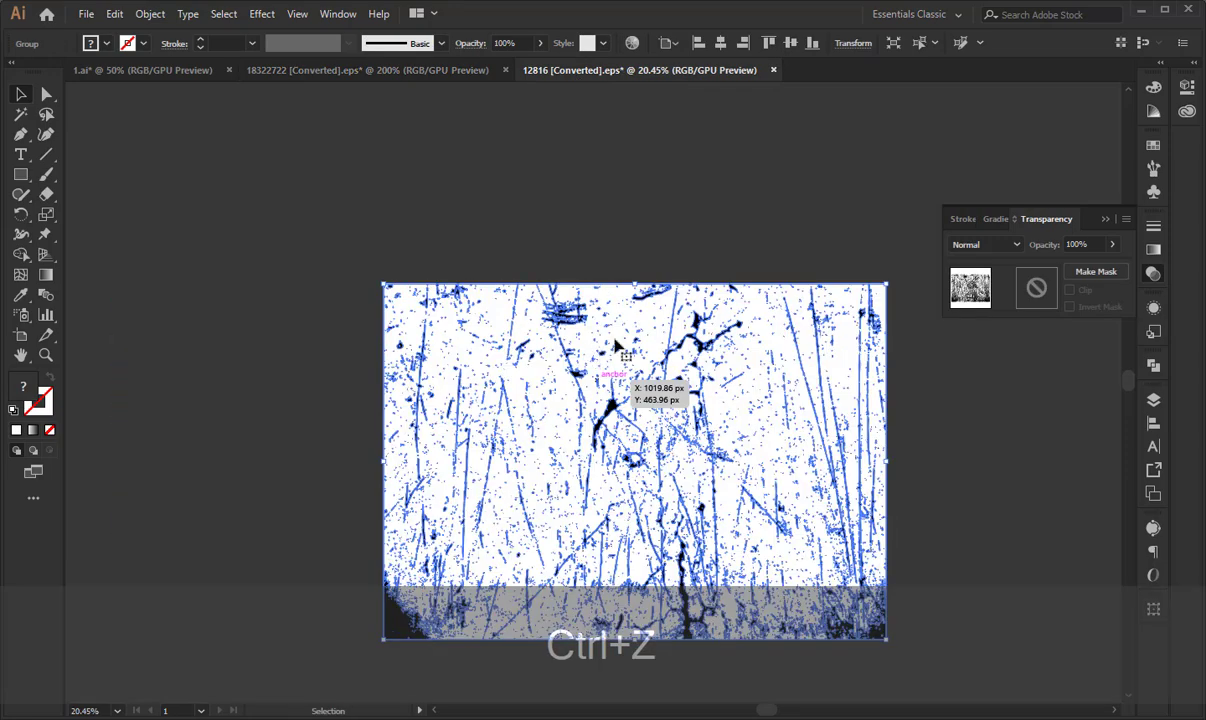
right_click(615, 343)
left_click(663, 478)
- Move the black scratches up and to the left off the white background, and ungroup them into separate pieces
left_click_drag(700, 320, 460, 194)
left_click(339, 134)
key("space")
right_click(495, 250)
left_click(535, 387)
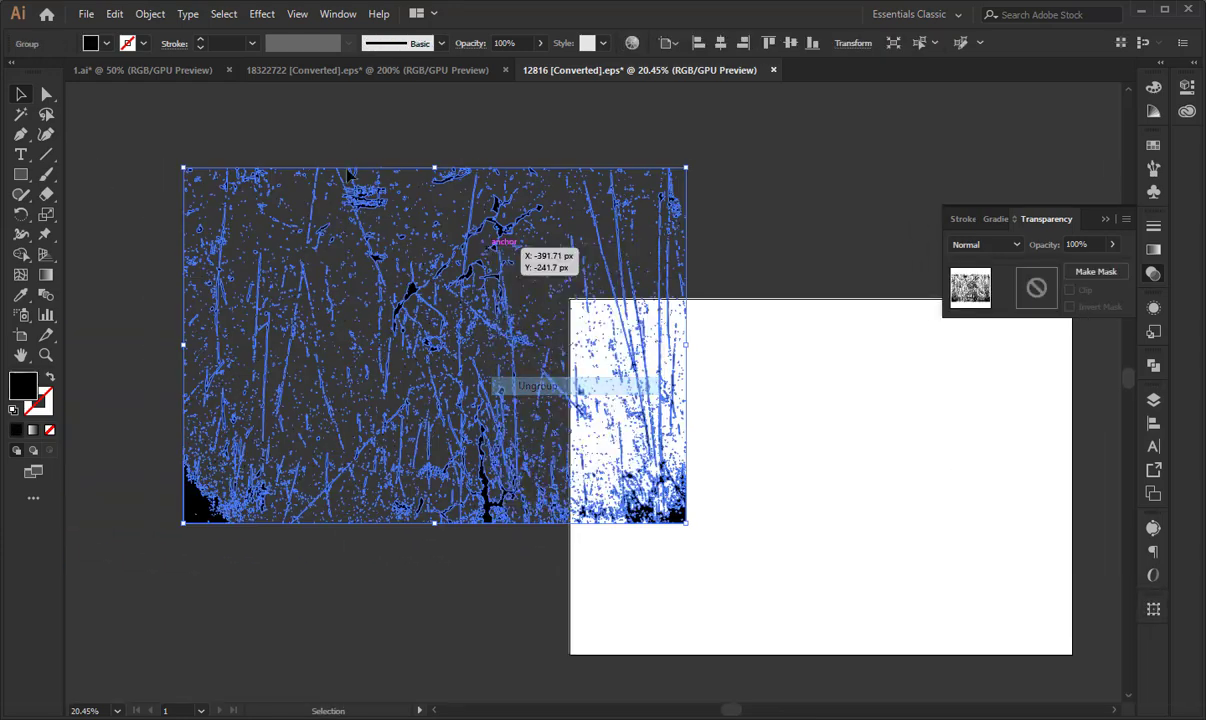
- Delete the solid black piece in the lower-left corner of the scratch texture
left_click(262, 153)
left_click_drag(224, 151, 312, 496)
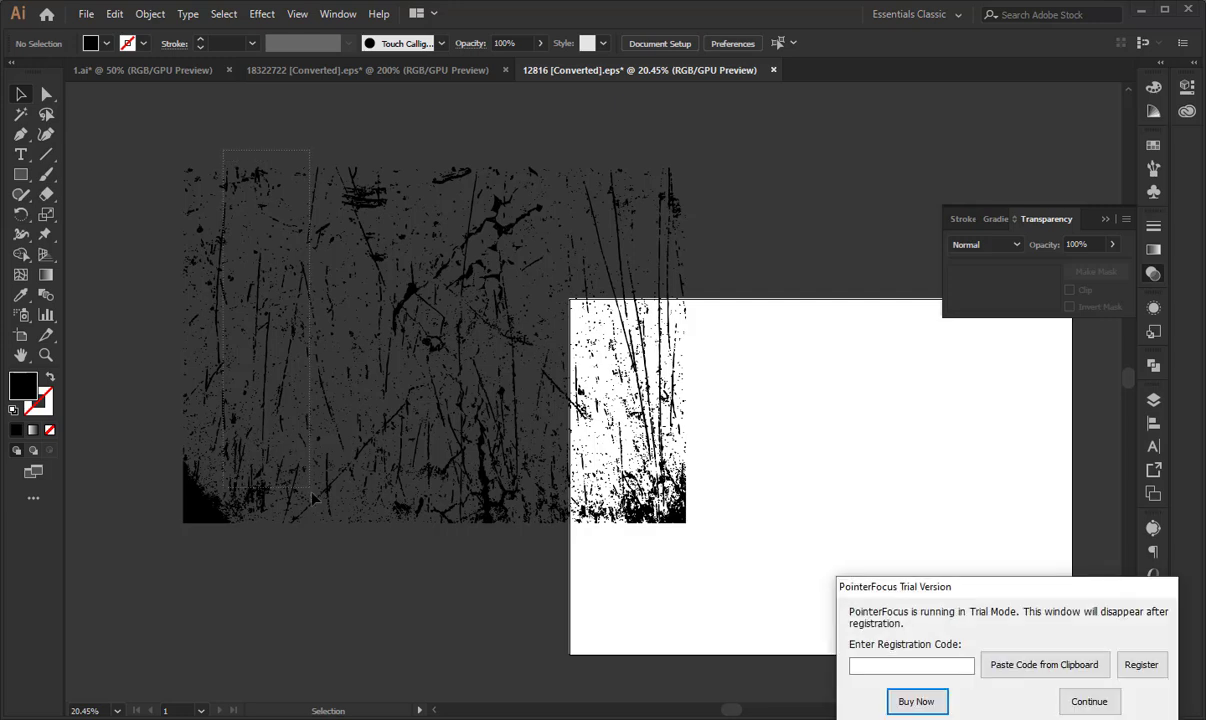
left_click_drag(320, 549, 320, 547)
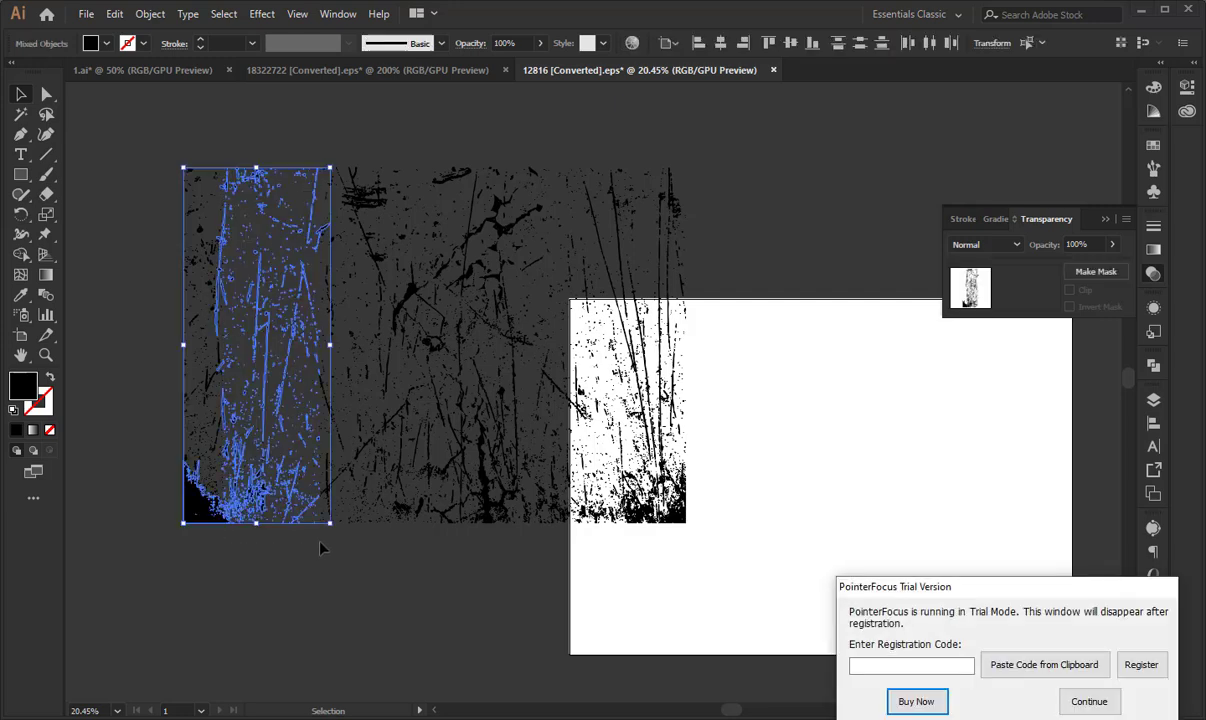
left_click(274, 577)
left_click(200, 500)
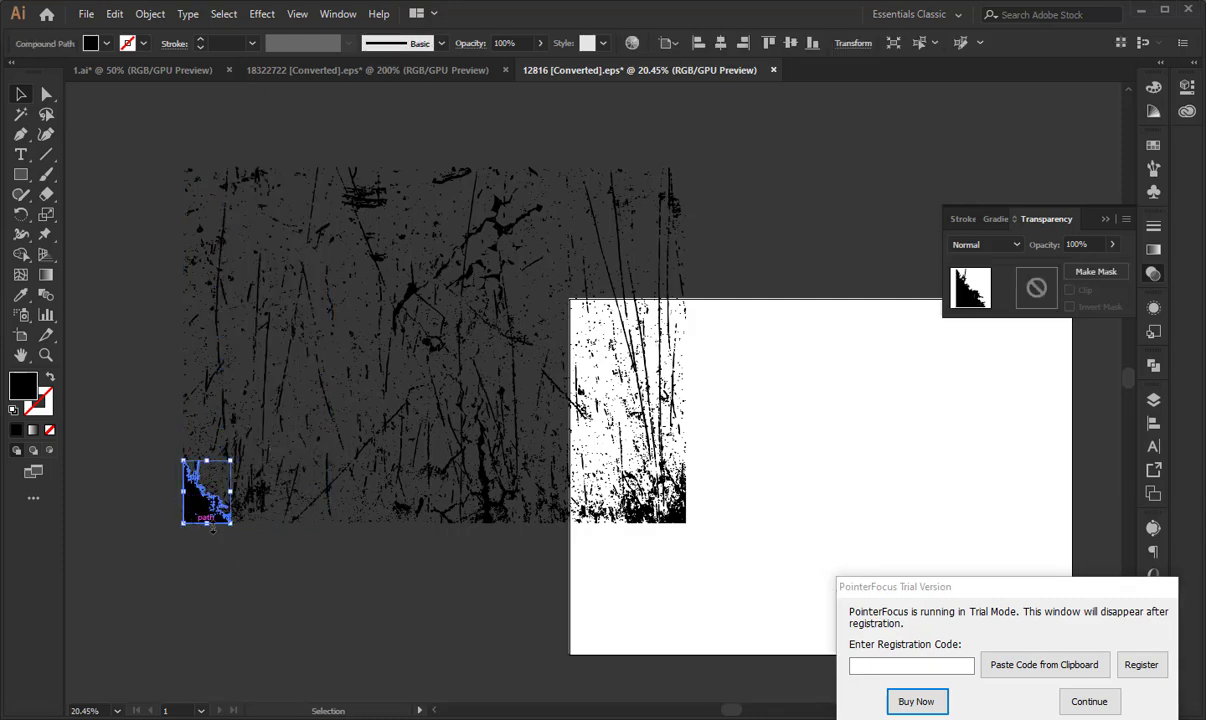
key("Delete")
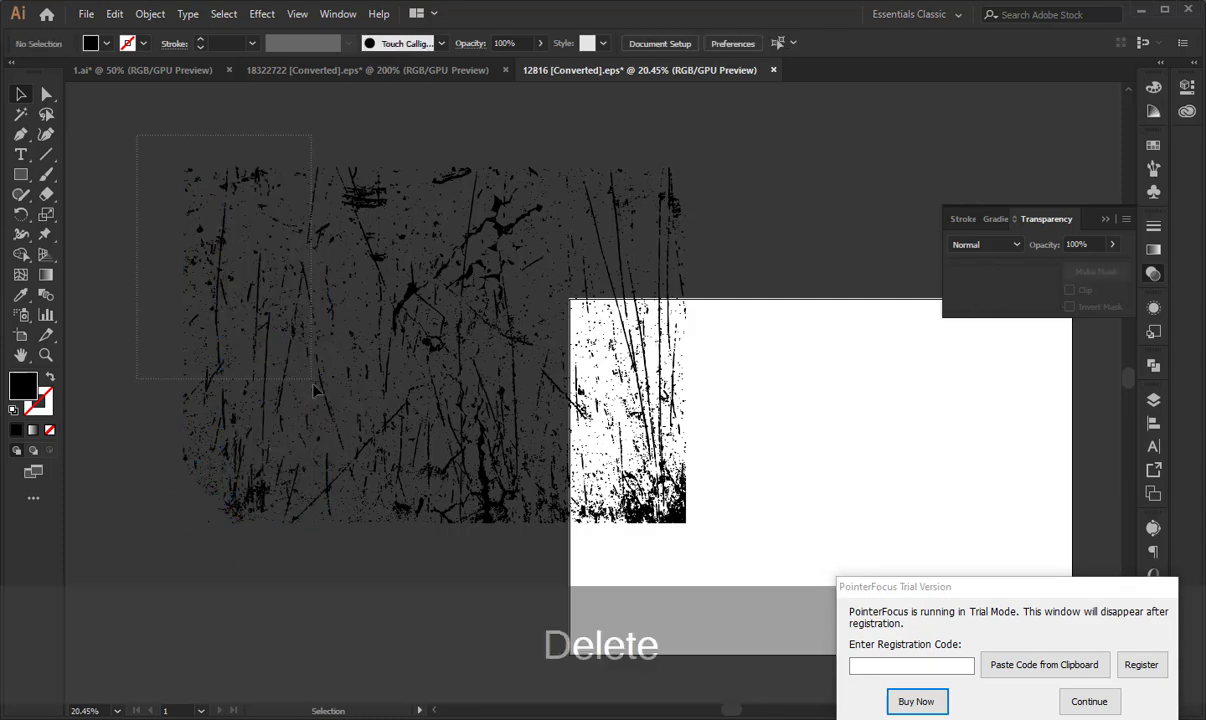
- Select the tall strip of scratches at the texture's upper left and group it
left_click_drag(312, 381, 312, 381)
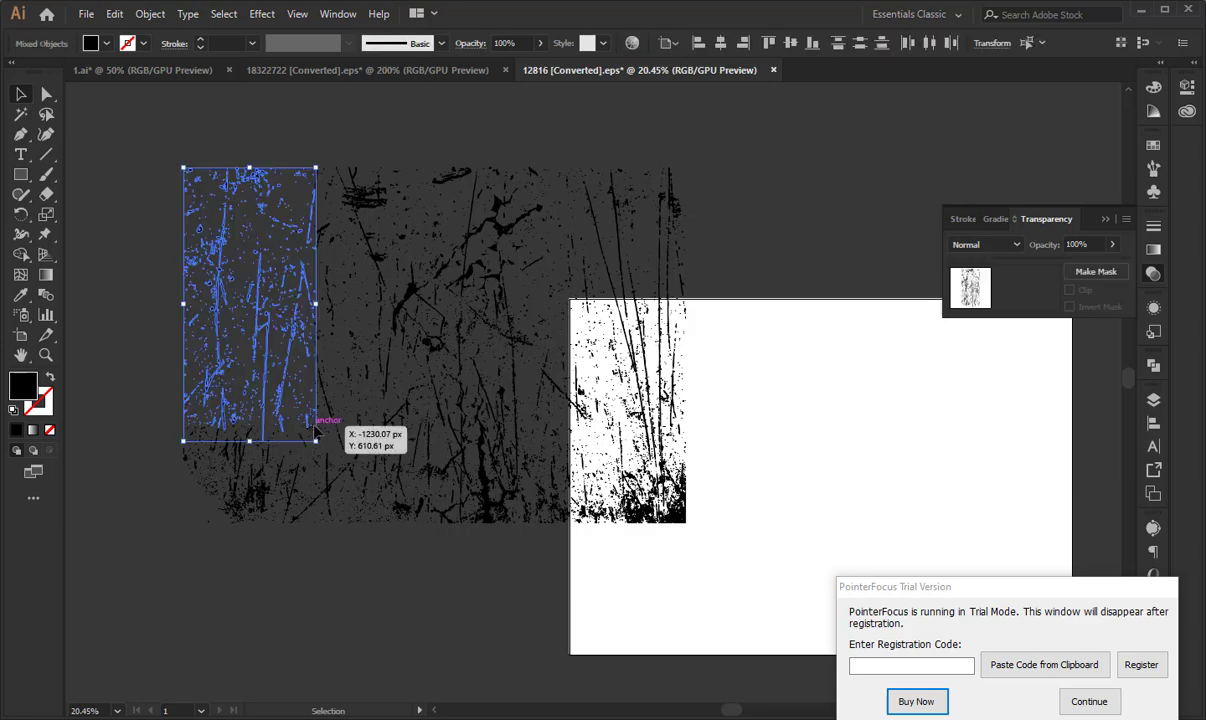
key("ctrl+g")
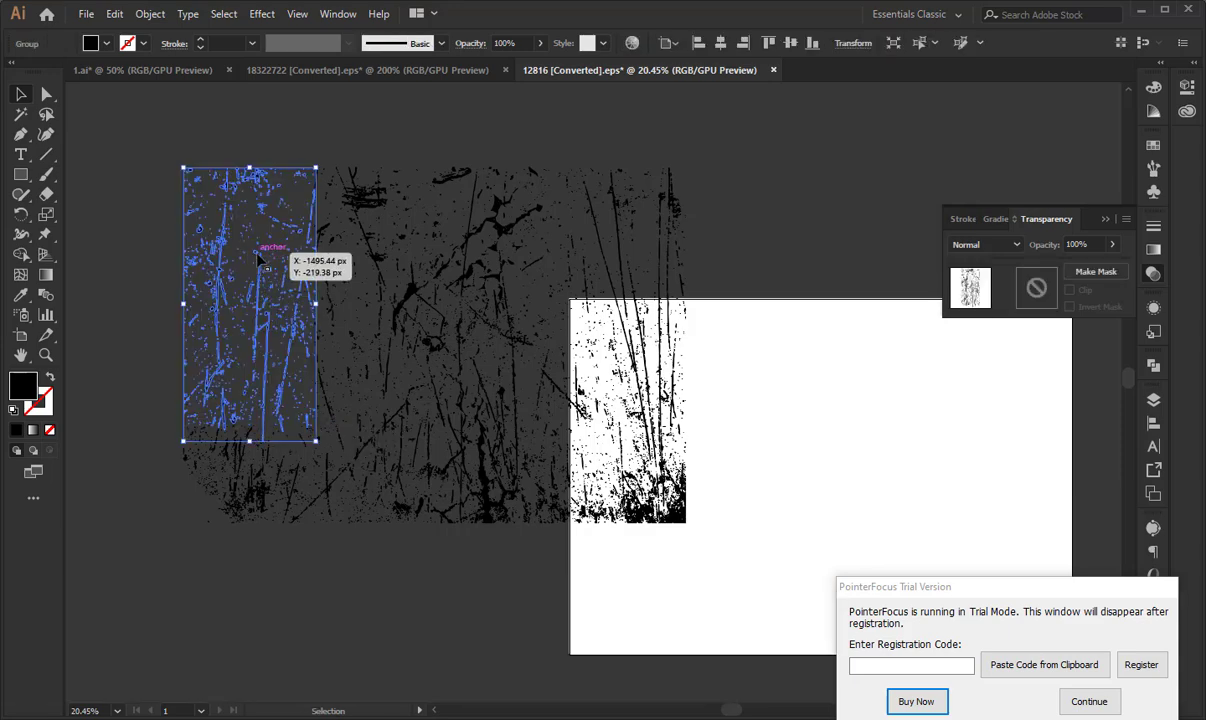
- Move the grouped scratch strip into the 1.ai document and scale it down over the blue and pink stripes
left_click_drag(238, 231, 307, 108)
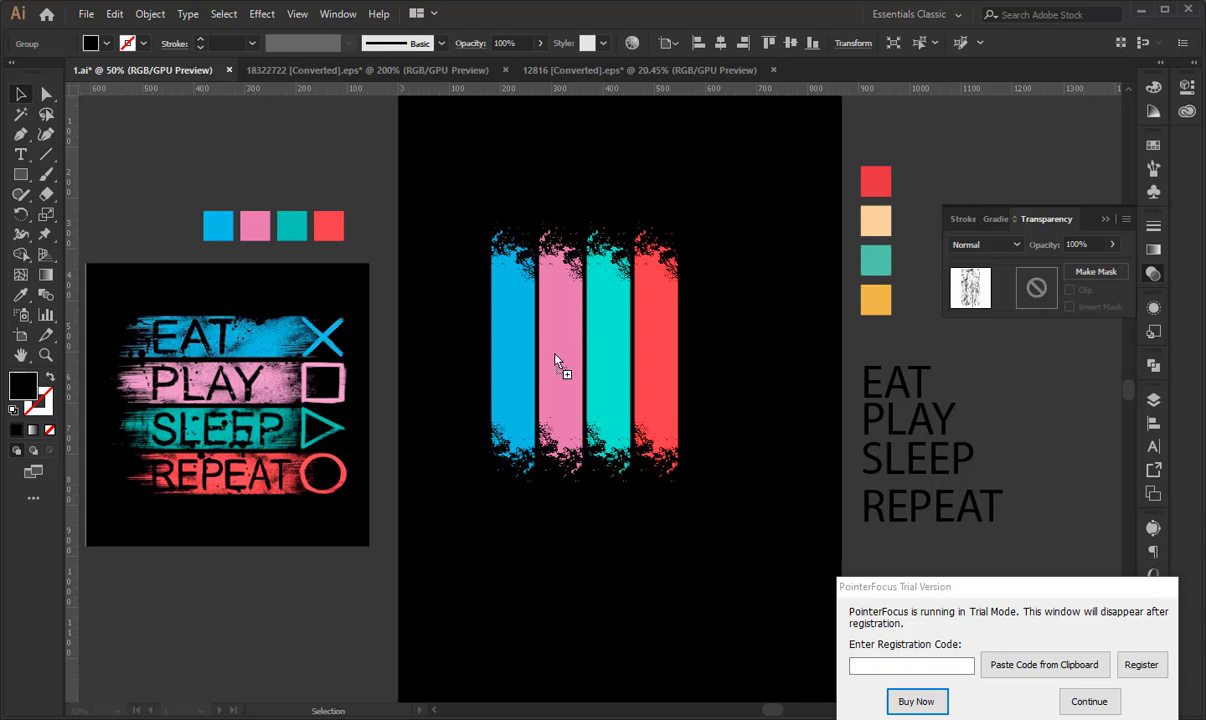
left_click_drag(557, 362, 557, 362)
key("shift")
left_click_drag(702, 479, 461, 479)
left_click_drag(419, 562, 527, 467)
- Duplicate the scratch strip sideways so the copy covers the teal and red stripes
key("shift")
key("ctrl+shift+a")
left_click_drag(484, 368, 591, 371)
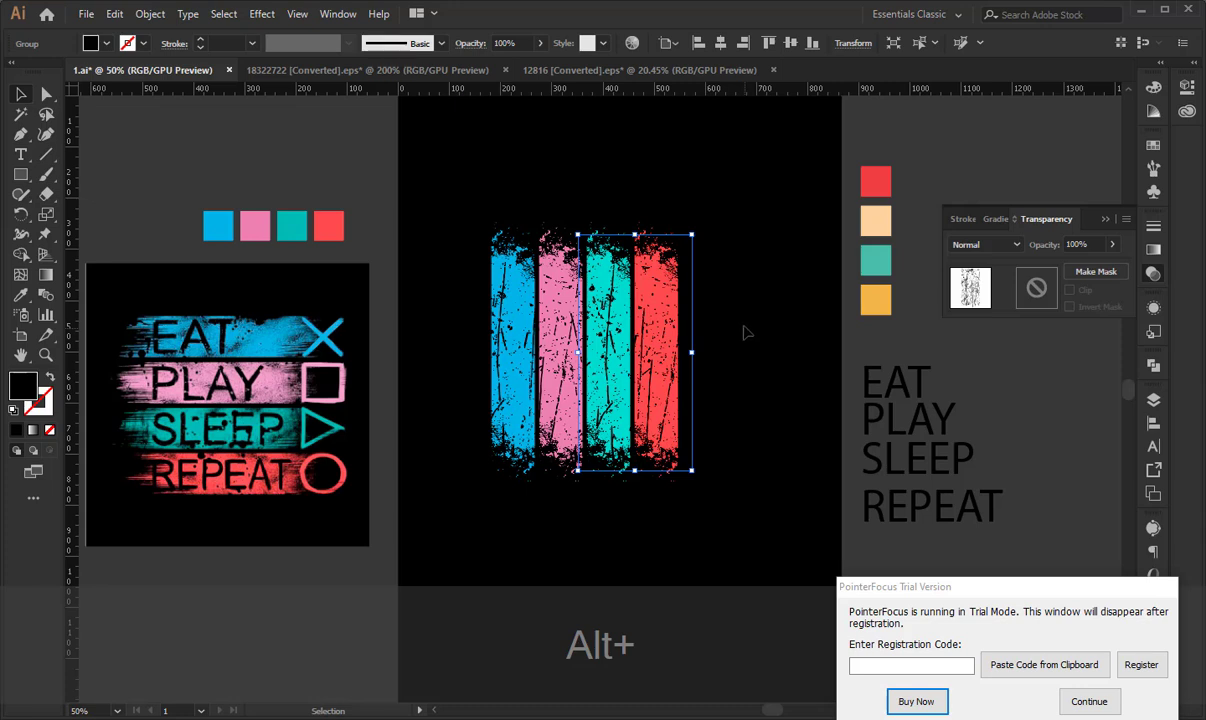
- Cut both scratch strips to the clipboard and group the four colored stripes
left_click(487, 370, "shift")
key("ctrl+shift+x")
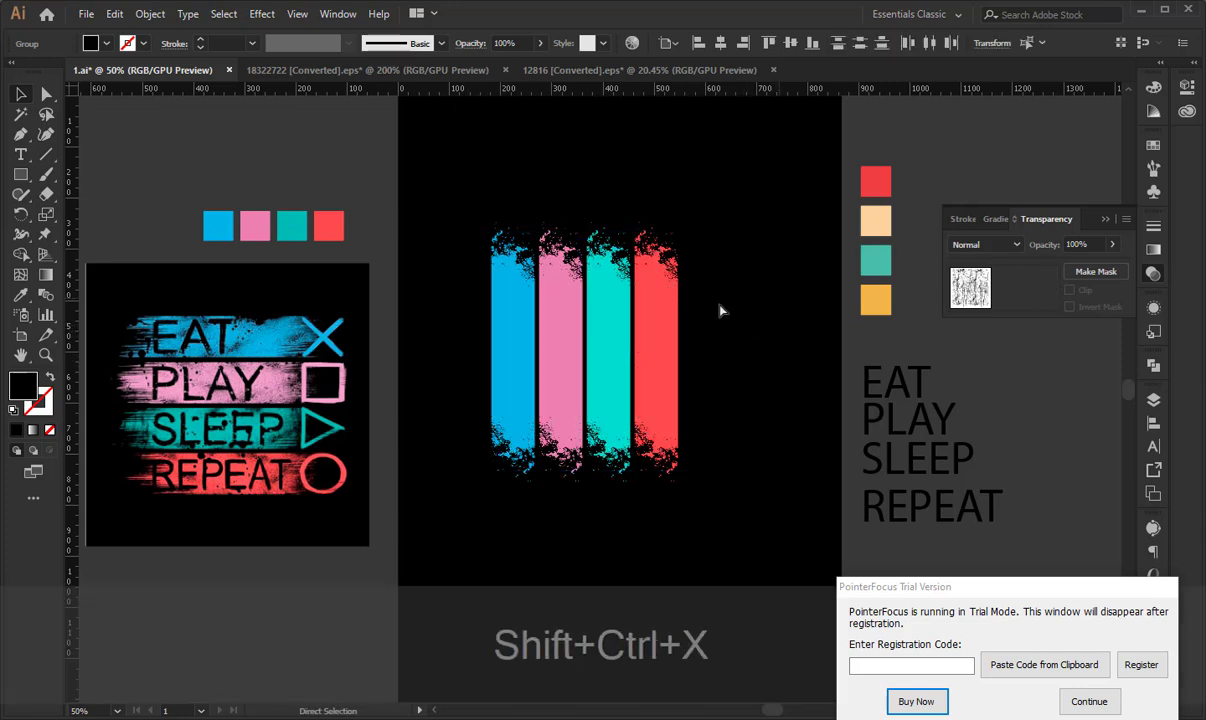
left_click_drag(471, 234, 797, 363)
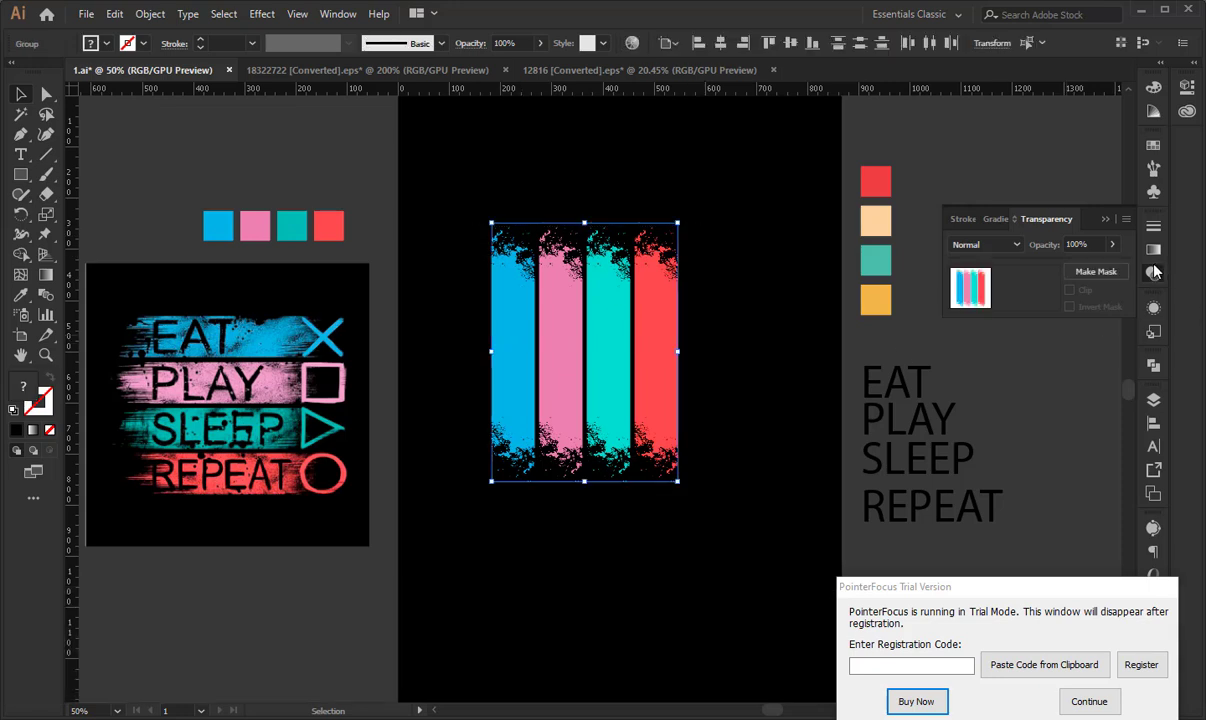
key("ctrl+g")
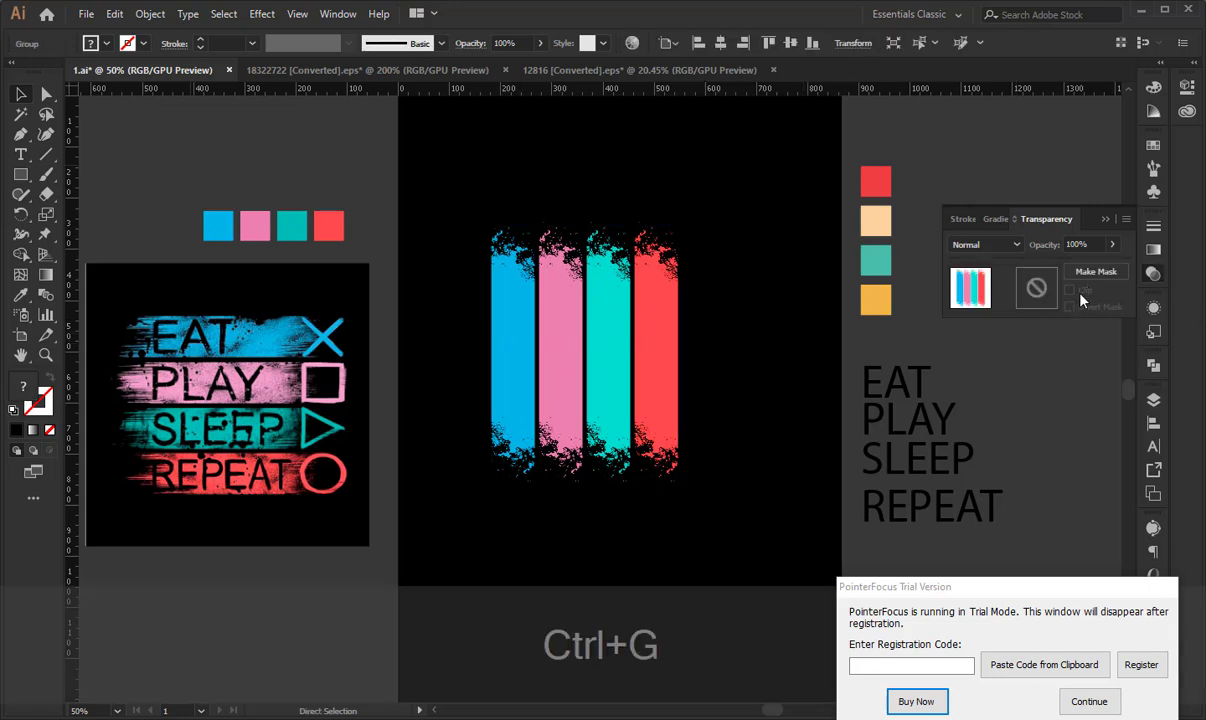
- Add an opacity mask with Clip off to the grouped stripes, paste the scratches in place inside it, and return to the artwork
key("v")
left_click(1088, 701)
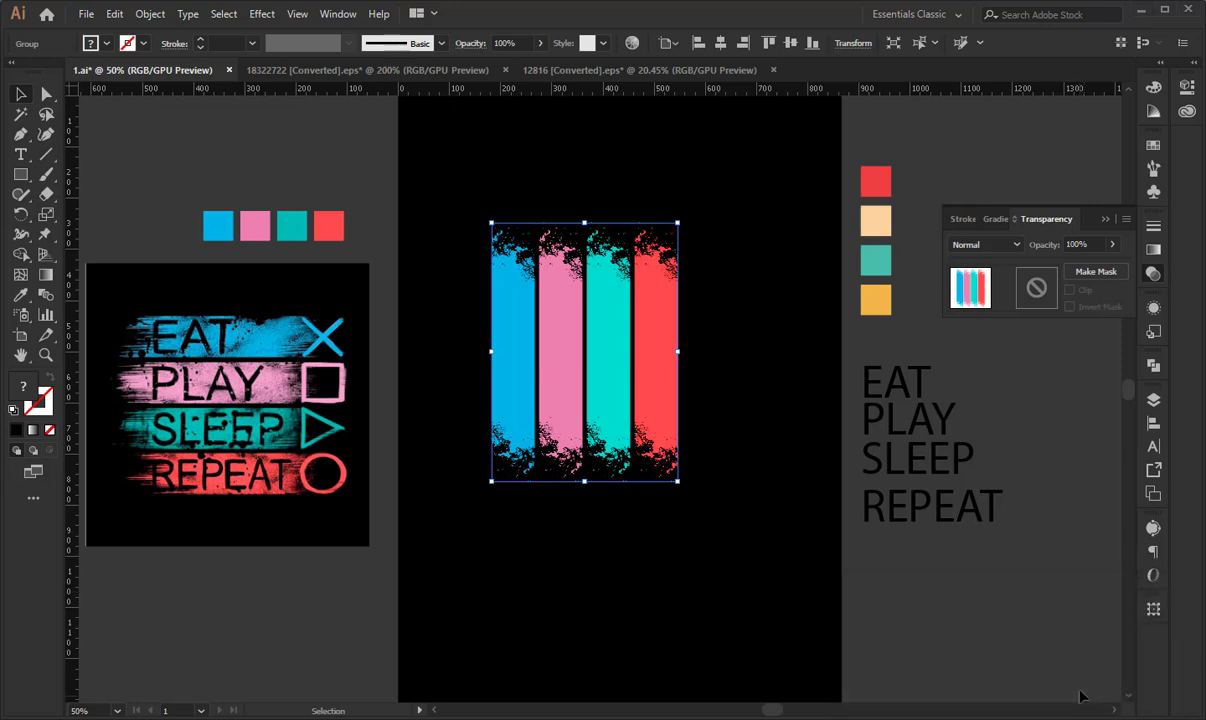
left_click(1096, 271)
left_click(1070, 290)
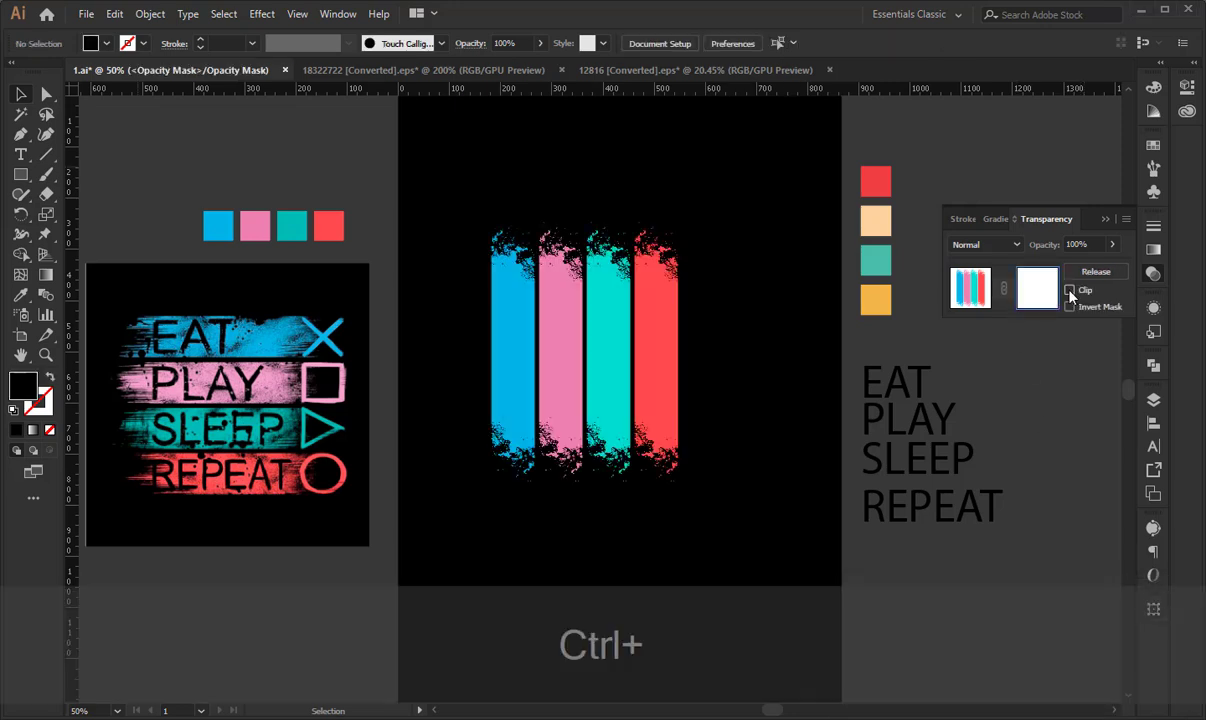
key("ctrl+f")
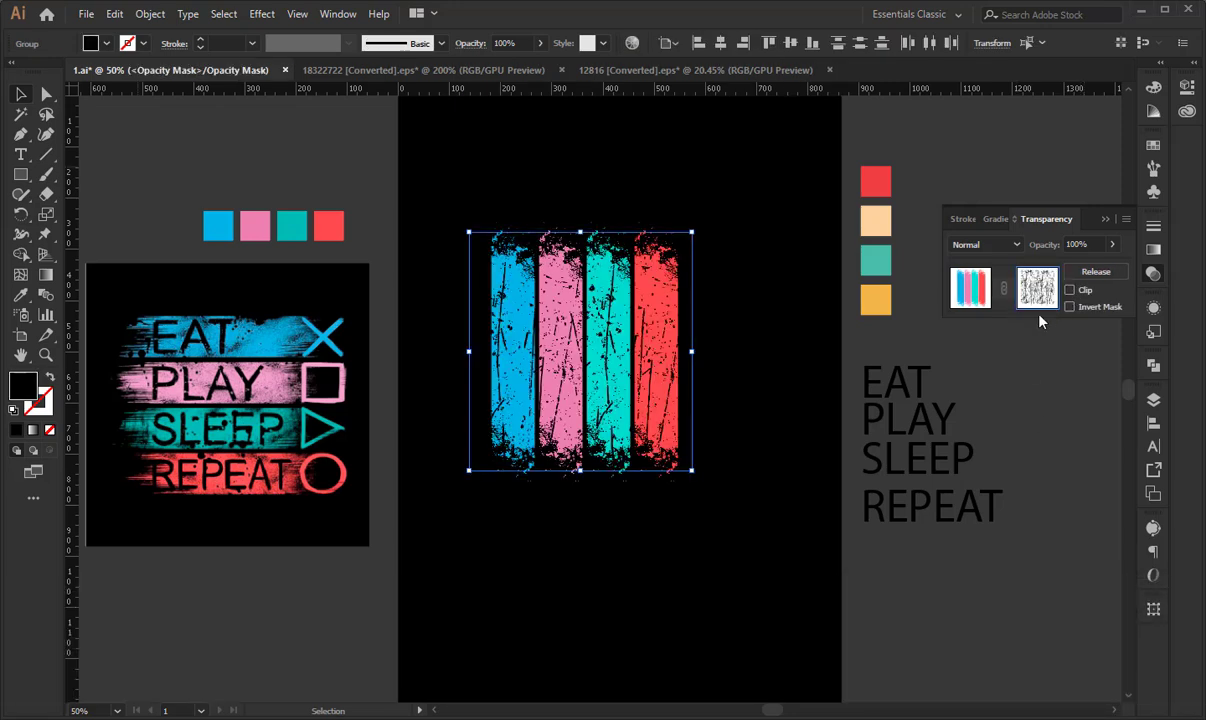
left_click(970, 288)
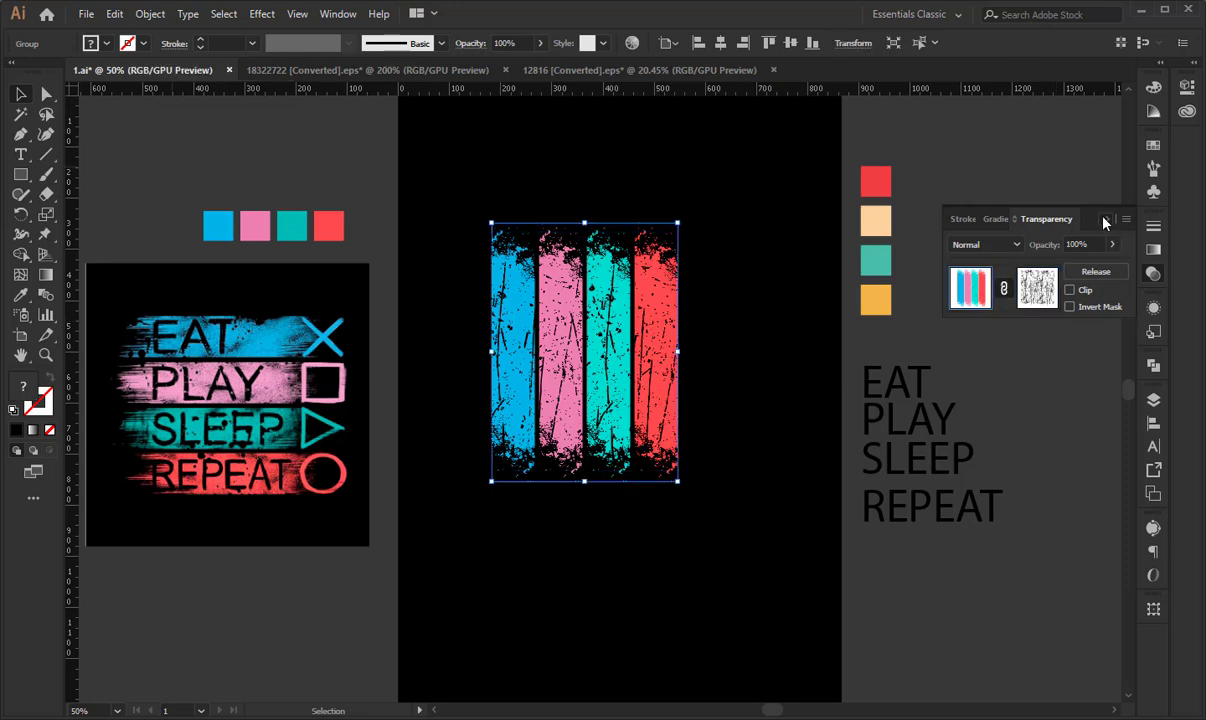
- Set the font of the EAT PLAY SLEEP REPEAT text beside the artboard to Montserrat SemiBold
left_click(1105, 221)
left_click(781, 243)
left_click_drag(961, 363, 912, 537)
key("space")
left_click_drag(643, 453, 524, 403)
key("space")
left_click_drag(524, 275, 588, 291)
left_click(637, 43)
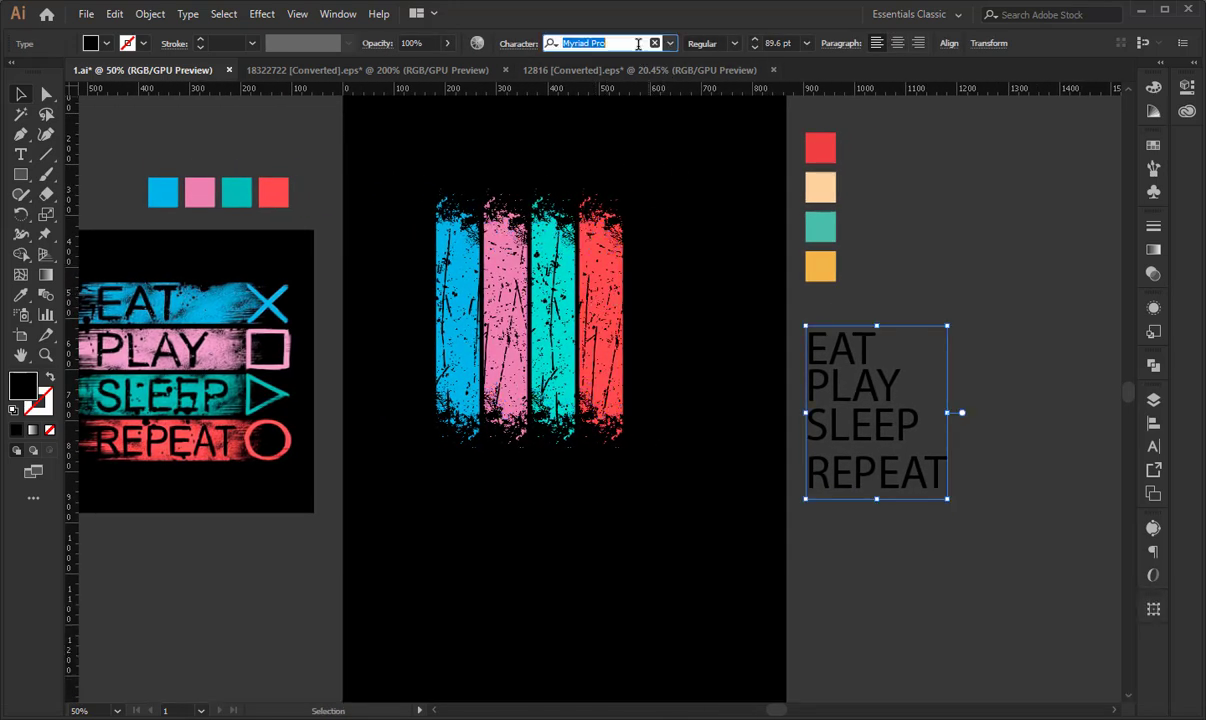
type("mont")
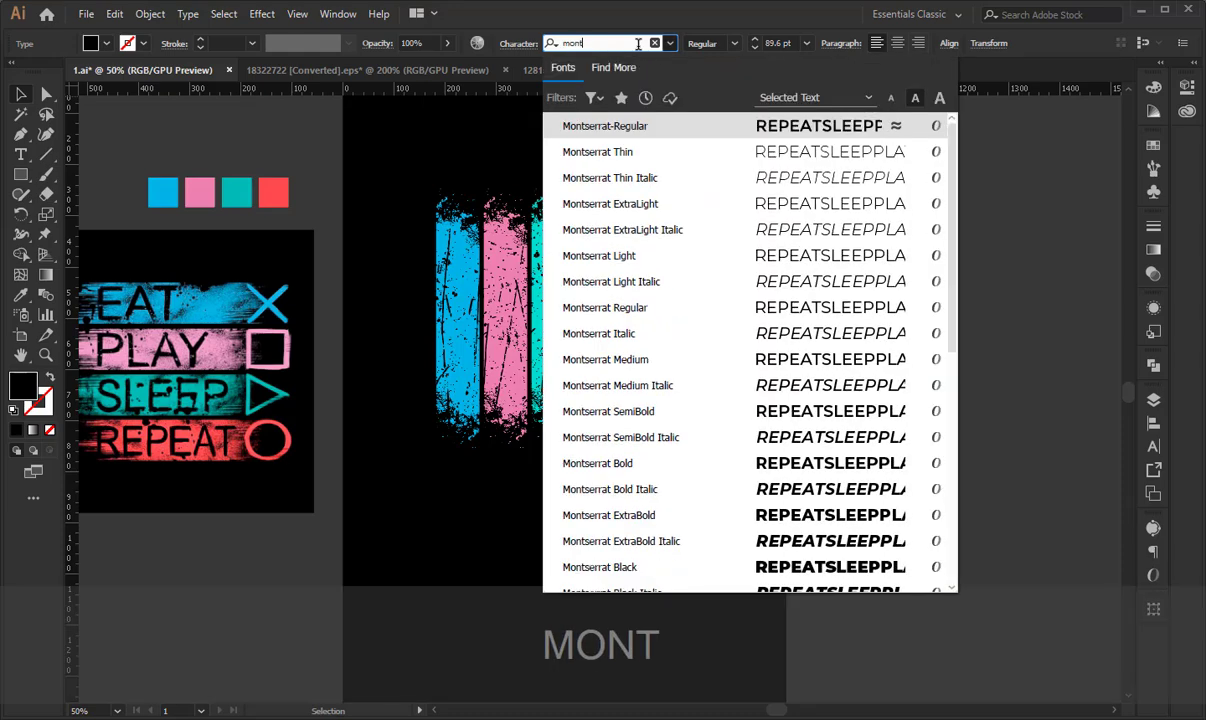
left_click(826, 419)
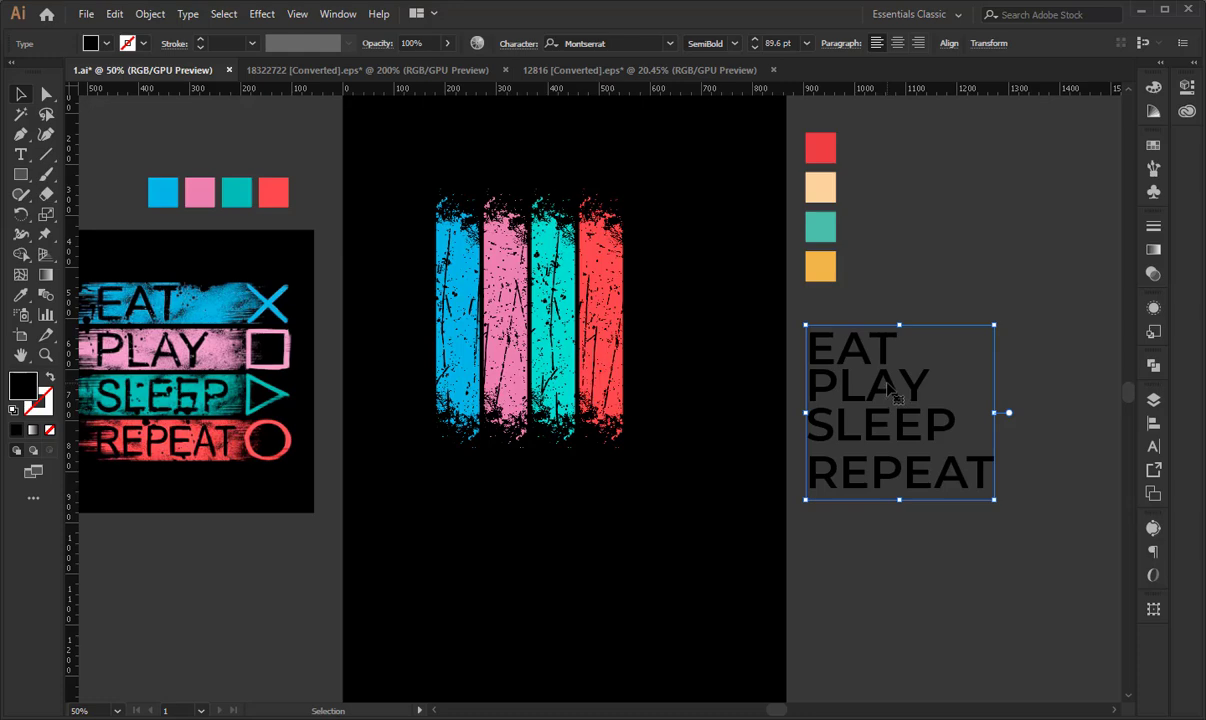
- Duplicate the EAT PLAY SLEEP REPEAT text onto the artboard below the stripes and convert the copy to outlines
left_click_drag(893, 393, 550, 553)
right_click(476, 522)
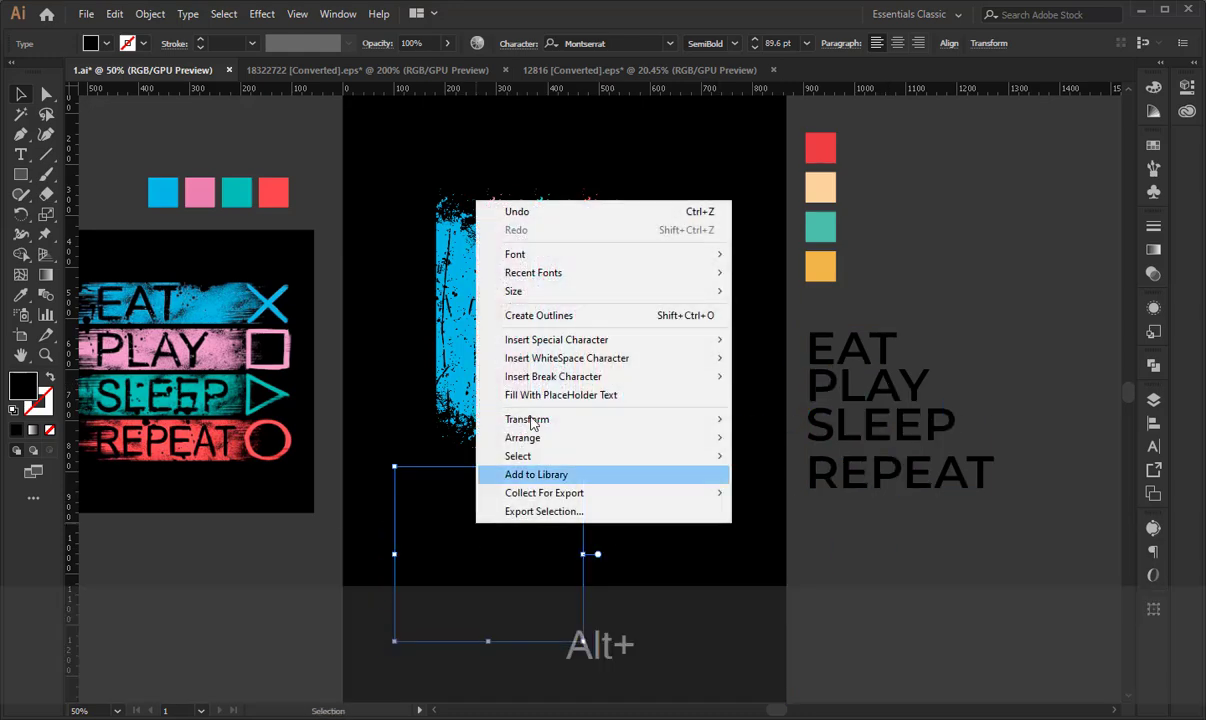
left_click(539, 316)
- Rotate the outlined words 90° to read upward, move them over the stripes, and cut and paste them in front
left_click_drag(592, 473, 397, 448)
left_click_drag(530, 552, 557, 302)
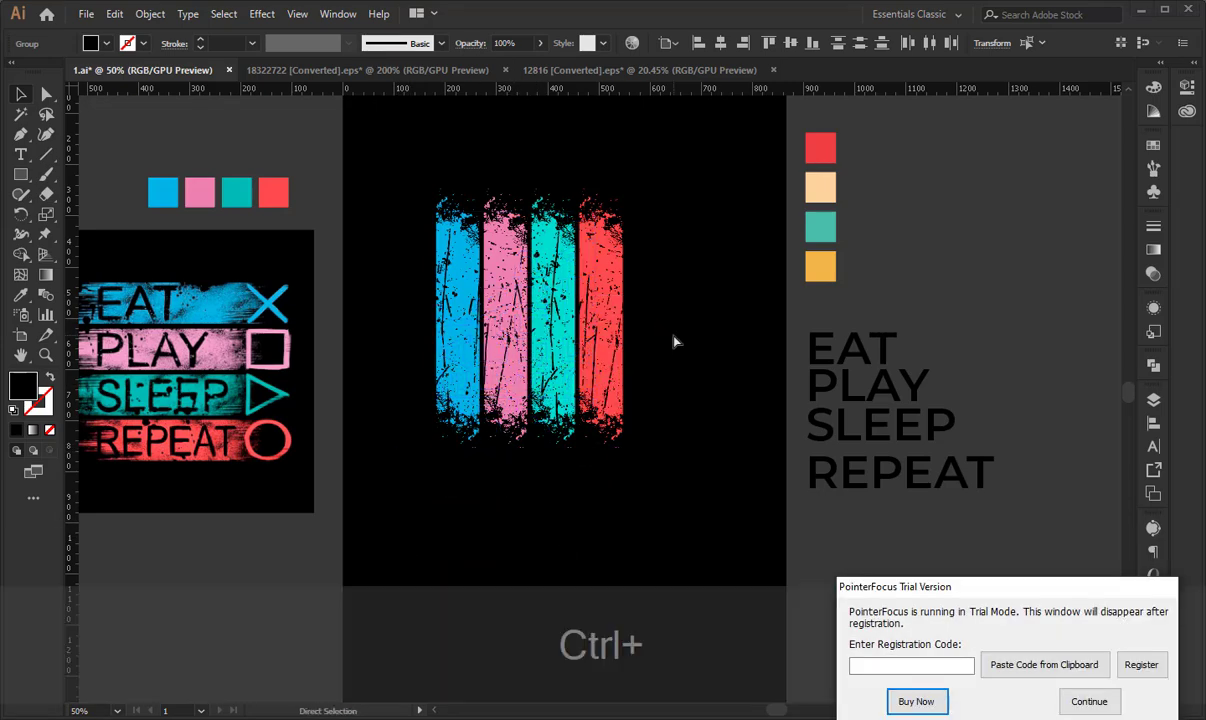
key("ctrl+x")
key("ctrl+f")
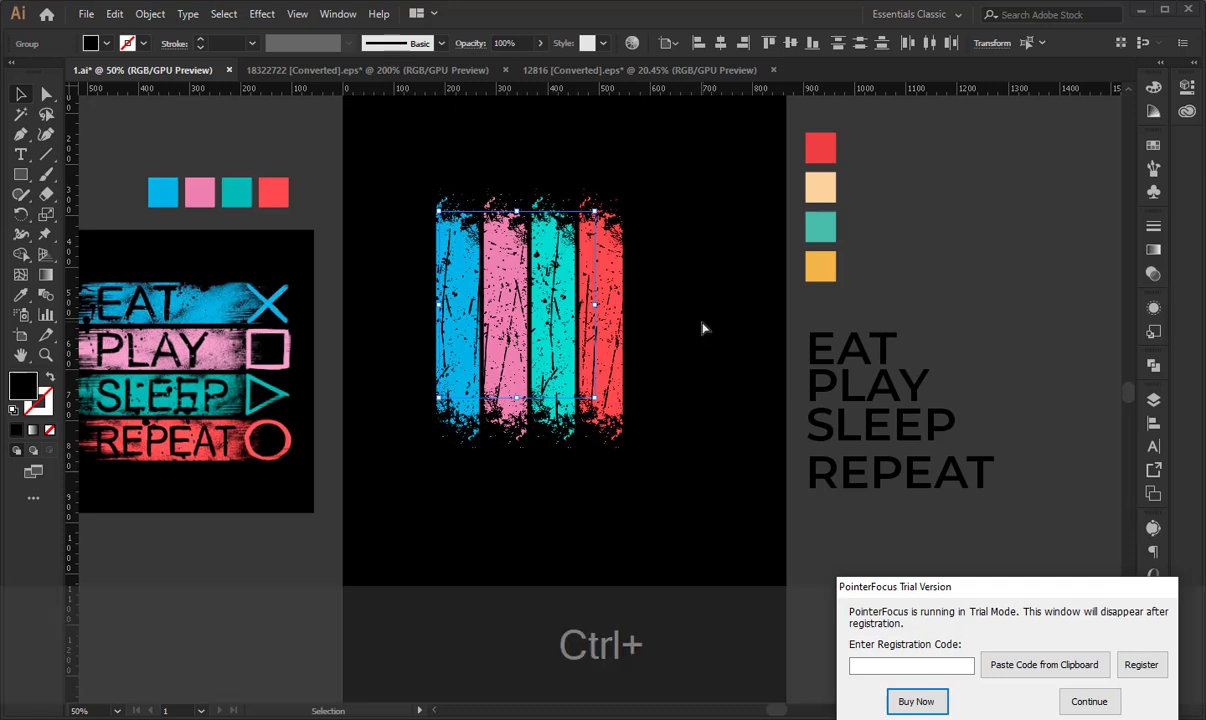
key("ctrl+x")
left_click(1097, 700)
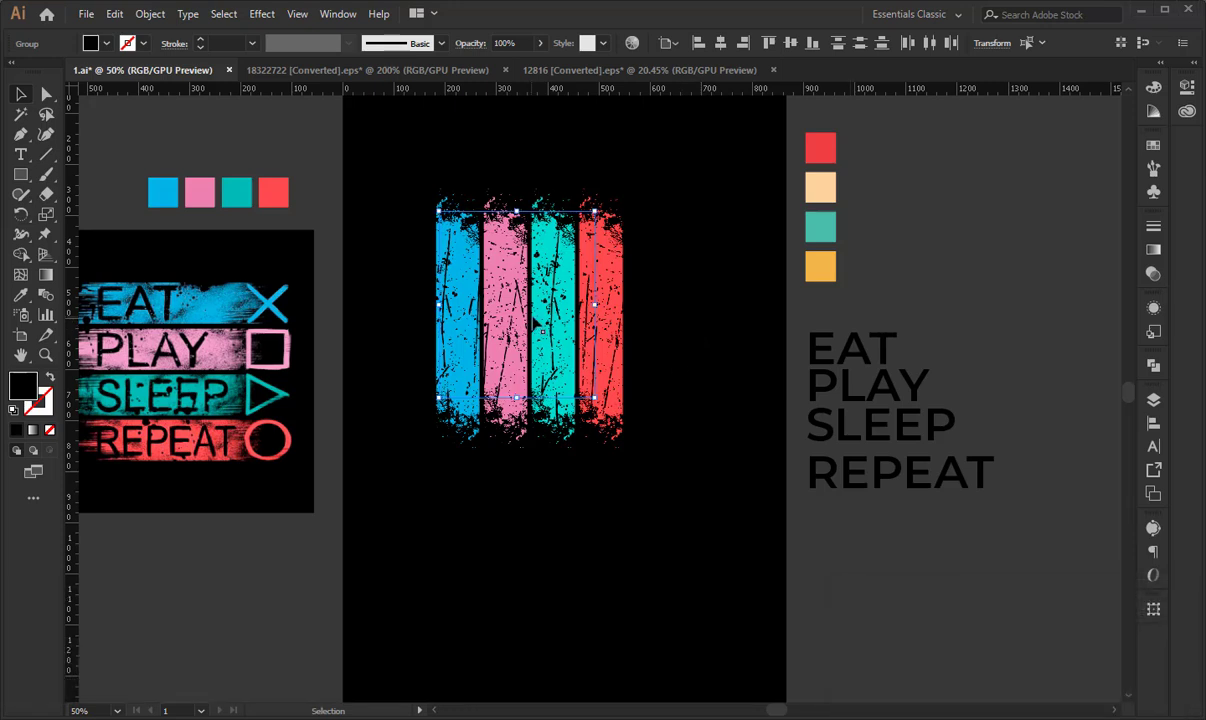
key("ctrl+f")
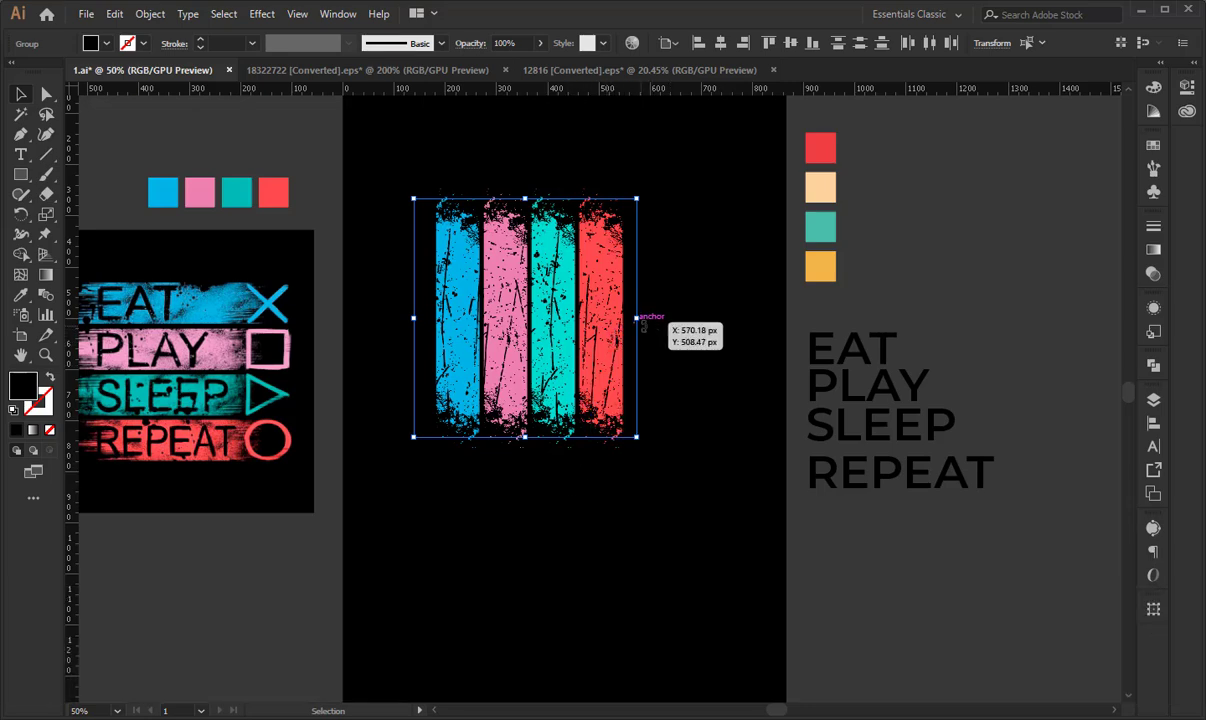
- Move the stripes aside, cut the black artwork behind them, move the stripes back, and paste that artwork in front
left_click(624, 276)
left_click_drag(624, 276, 402, 349)
left_click_drag(463, 182, 662, 427)
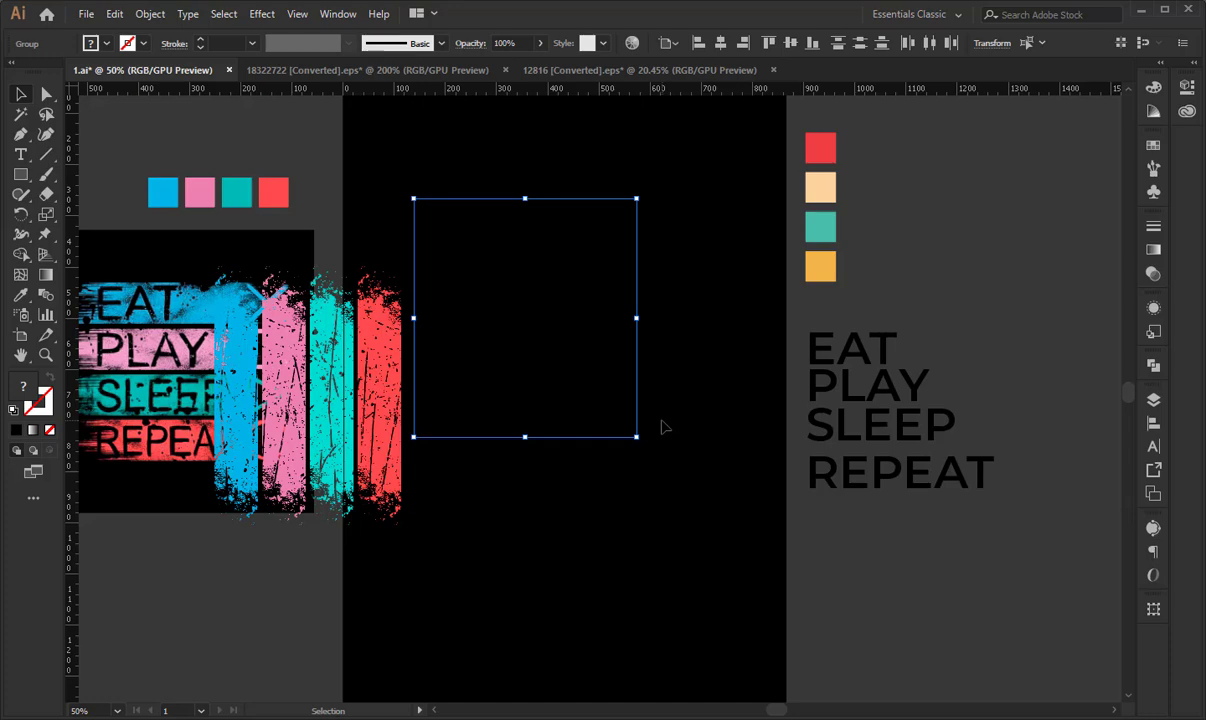
key("ctrl+x")
left_click_drag(382, 368, 590, 300)
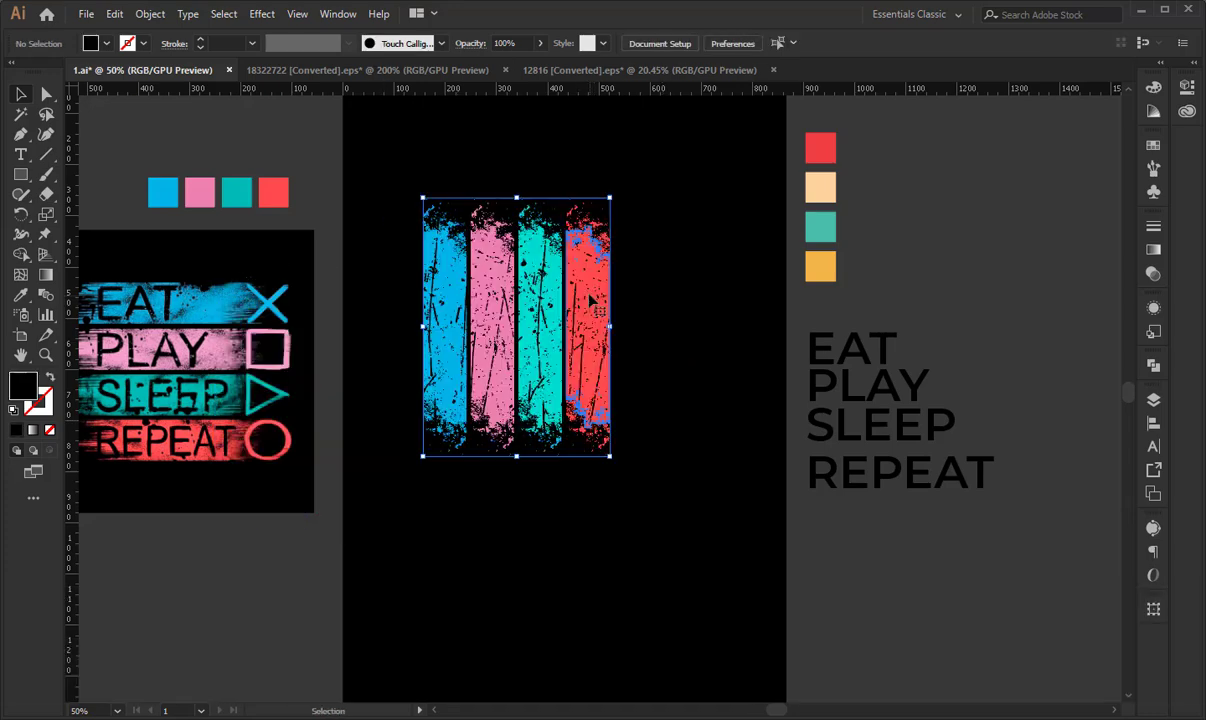
key("ctrl+f")
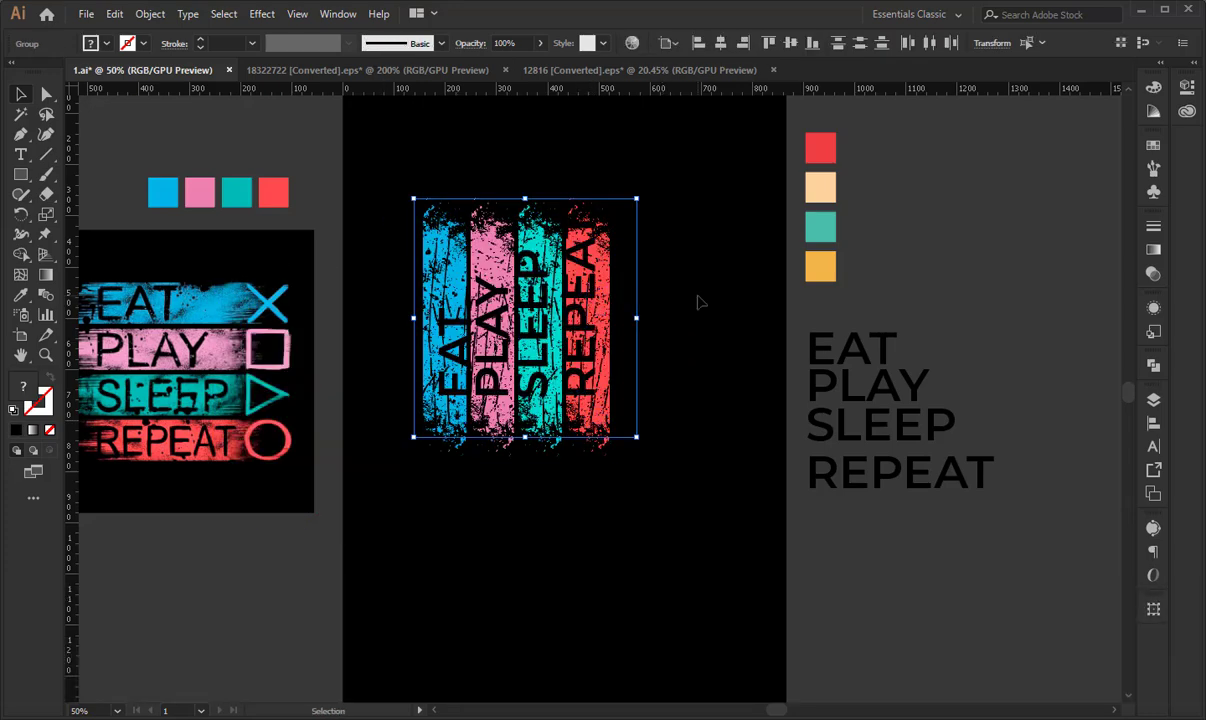
- Shift the words EAT and PLAY sideways to center them on the blue and pink stripes
left_click(698, 302)
key("ctrl+KP_Add")
key("ctrl+KP_Add")
key("ctrl+KP_Add")
key("space")
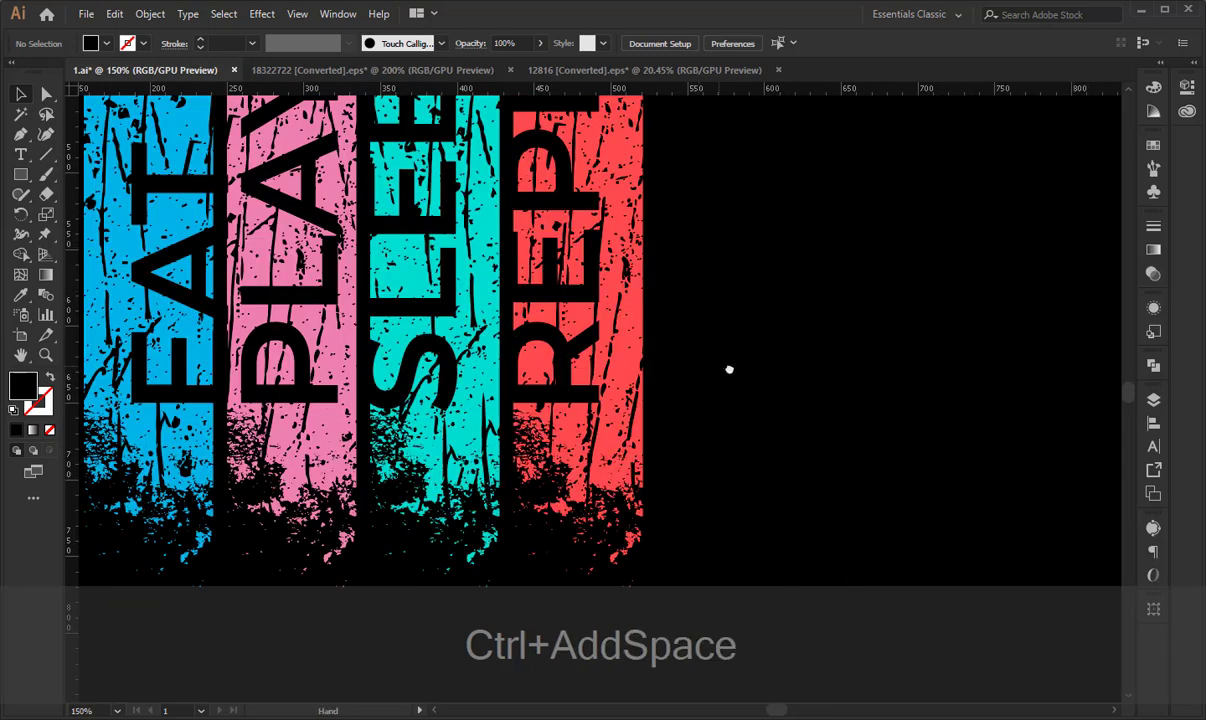
left_click_drag(729, 370, 894, 423)
left_click_drag(358, 350, 336, 350)
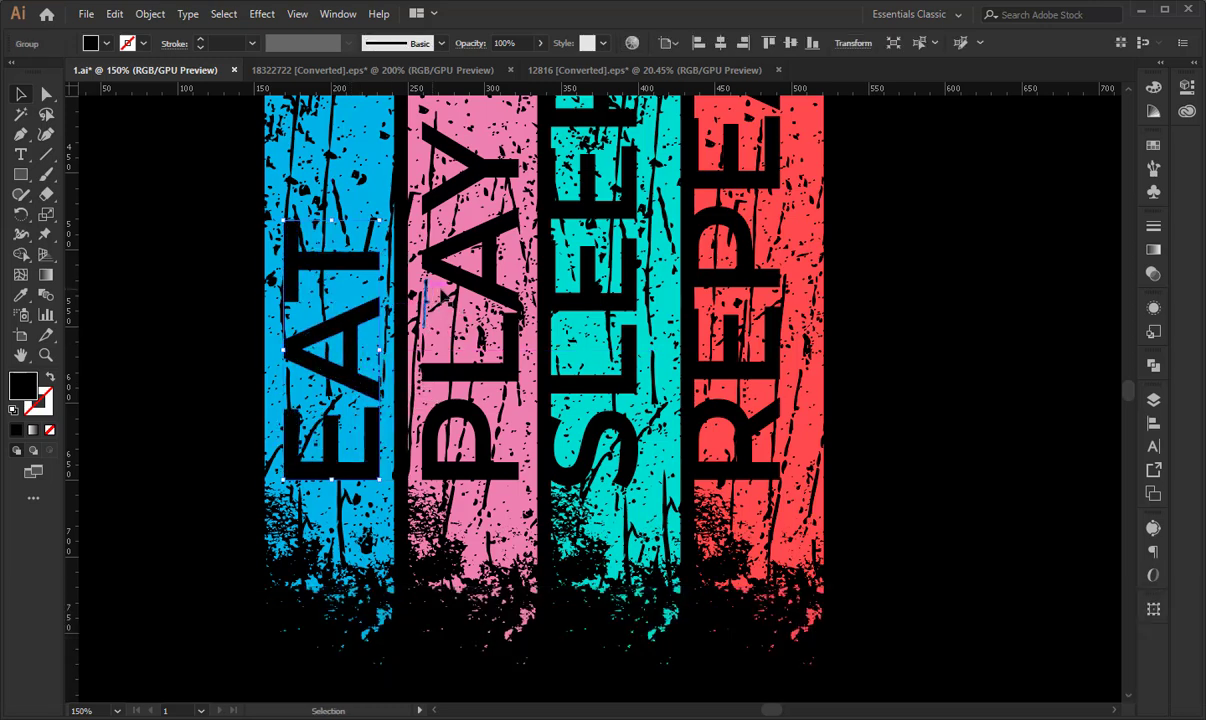
left_click(465, 287)
key("Right")
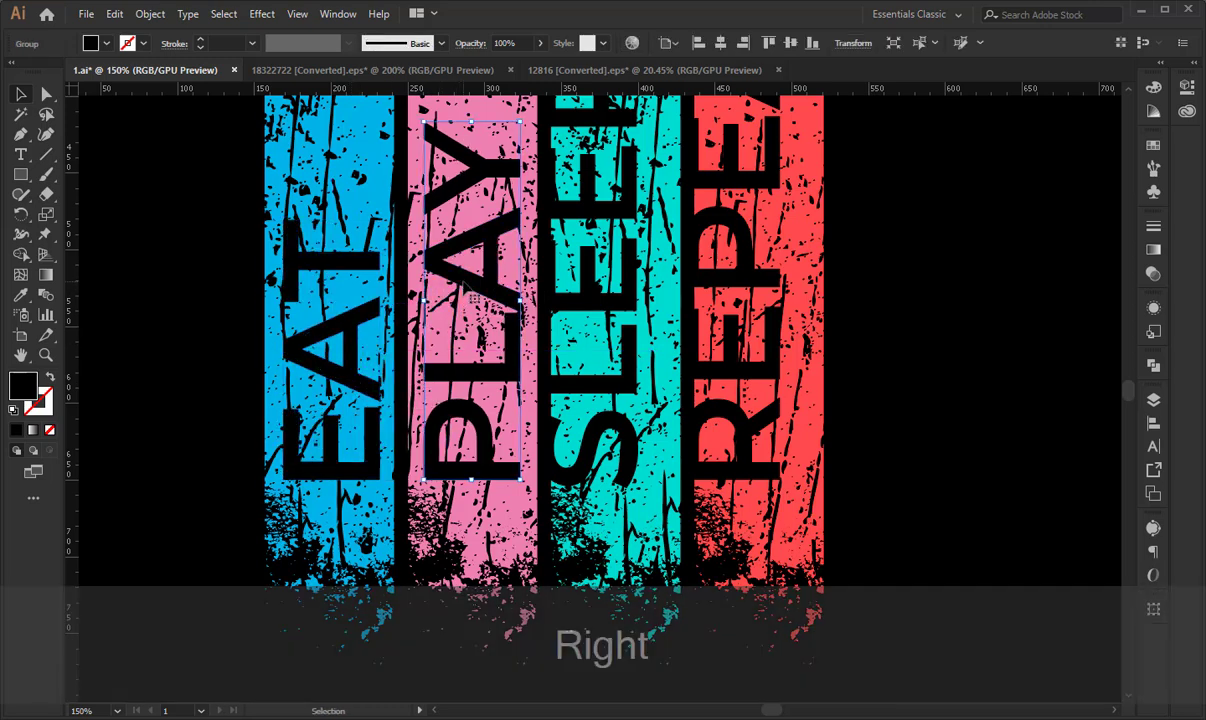
- Shift the words SLEEP and REPEAT to the right to center them on the teal and red stripes
mouse_move(638, 306)
left_mouse_down()
mouse_move(655, 306)
mouse_move(630, 316)
left_mouse_up()
left_click(778, 340)
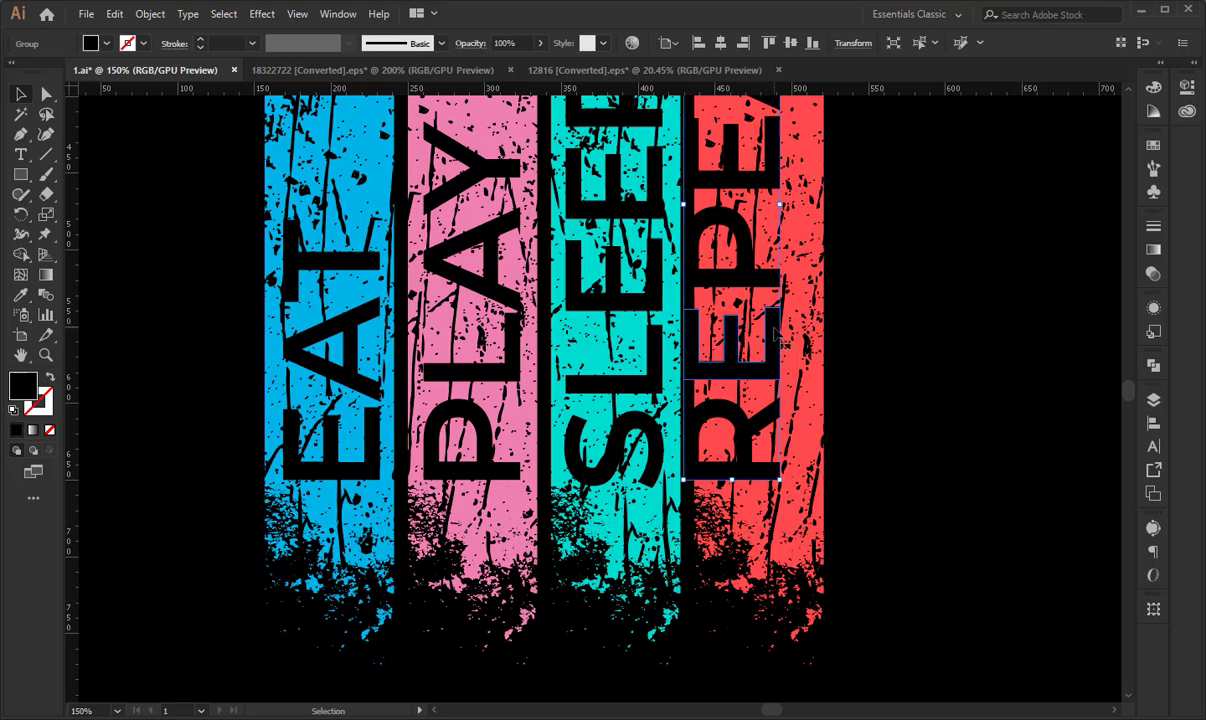
left_click_drag(778, 340, 801, 338)
key("Right")
key("Right")
key("Right")
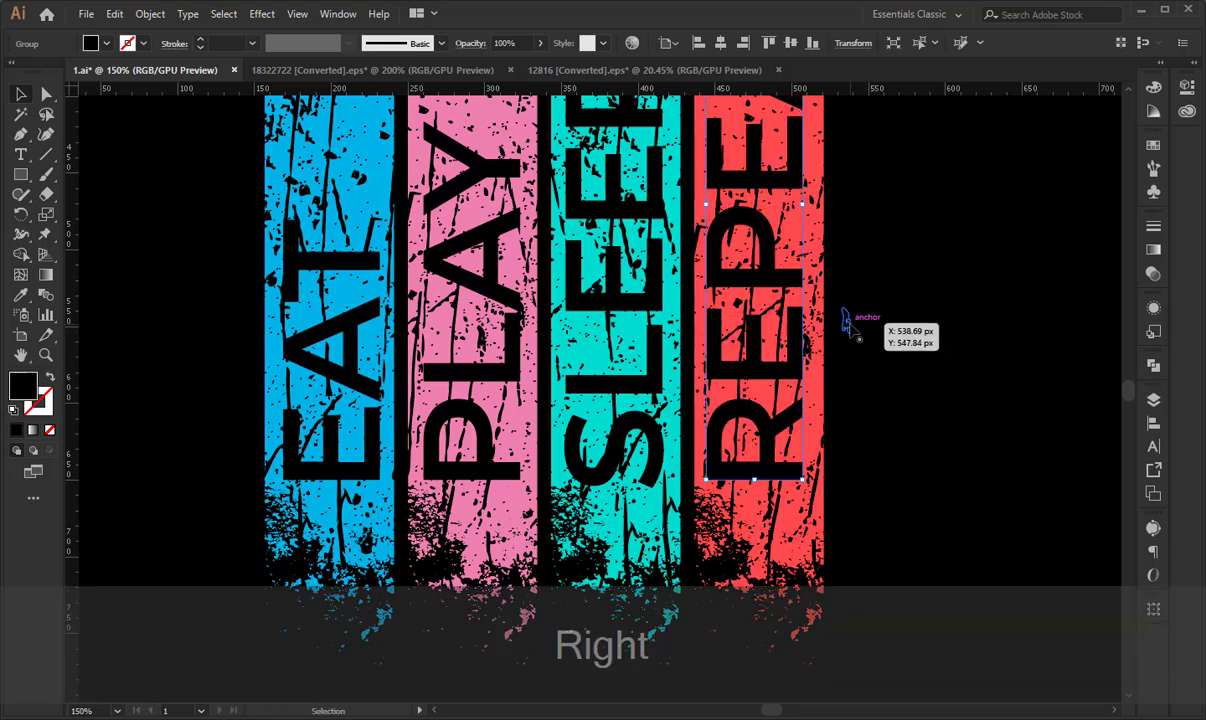
key("Right")
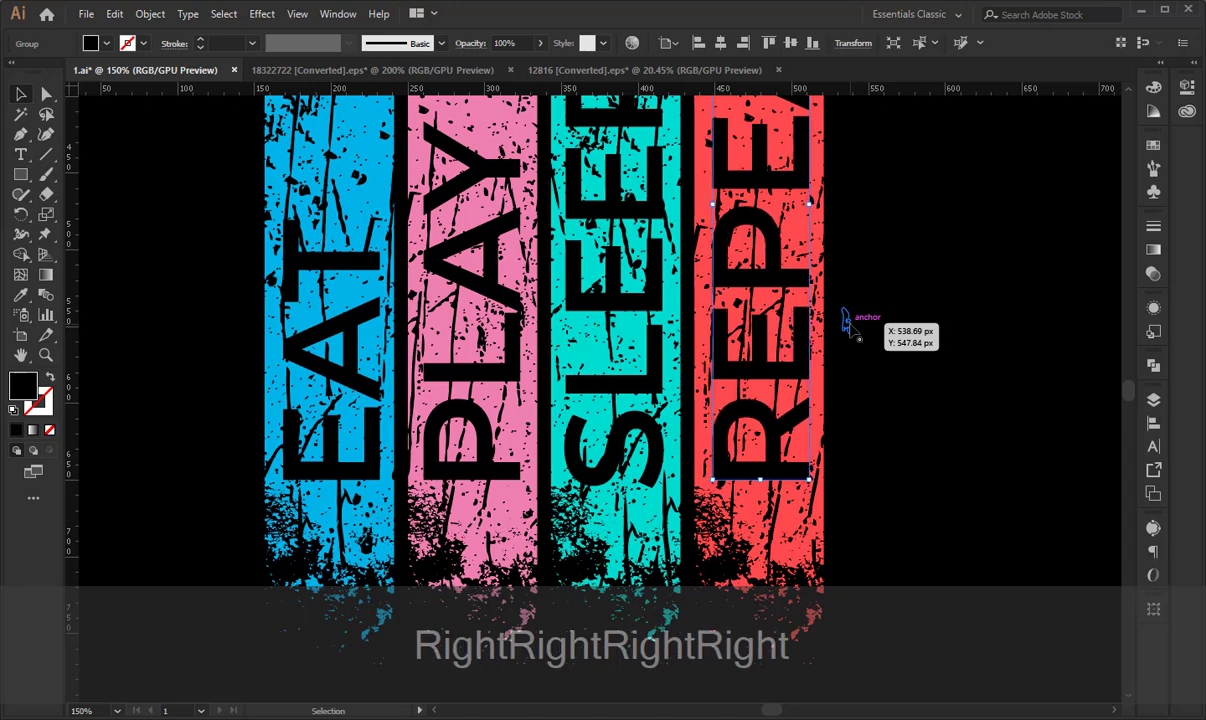
left_click(958, 330)
key("ctrl+minus")
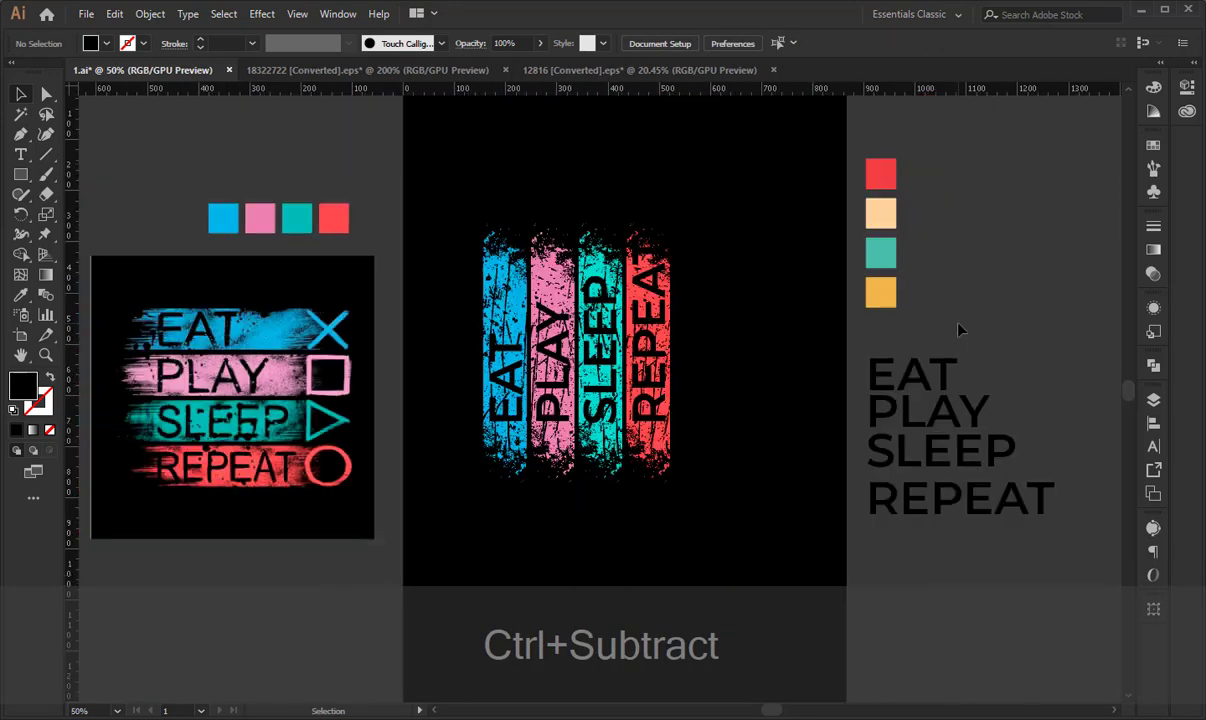
left_click_drag(717, 491, 727, 466)
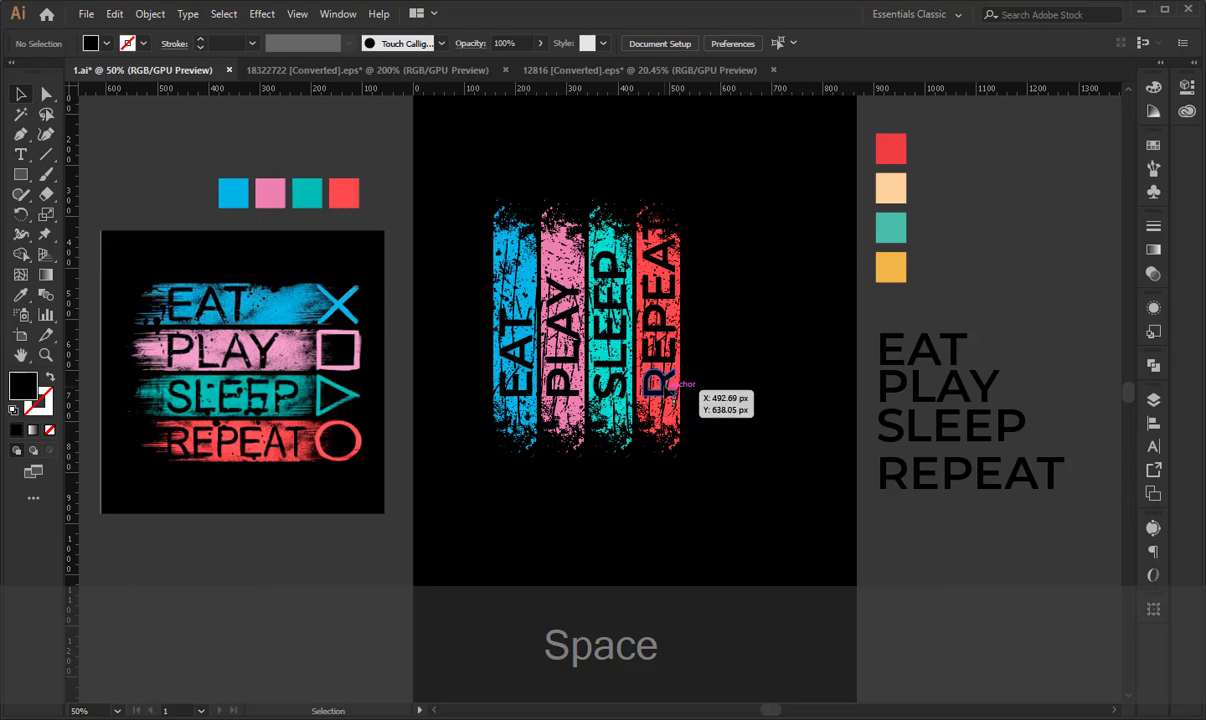
left_click(668, 378)
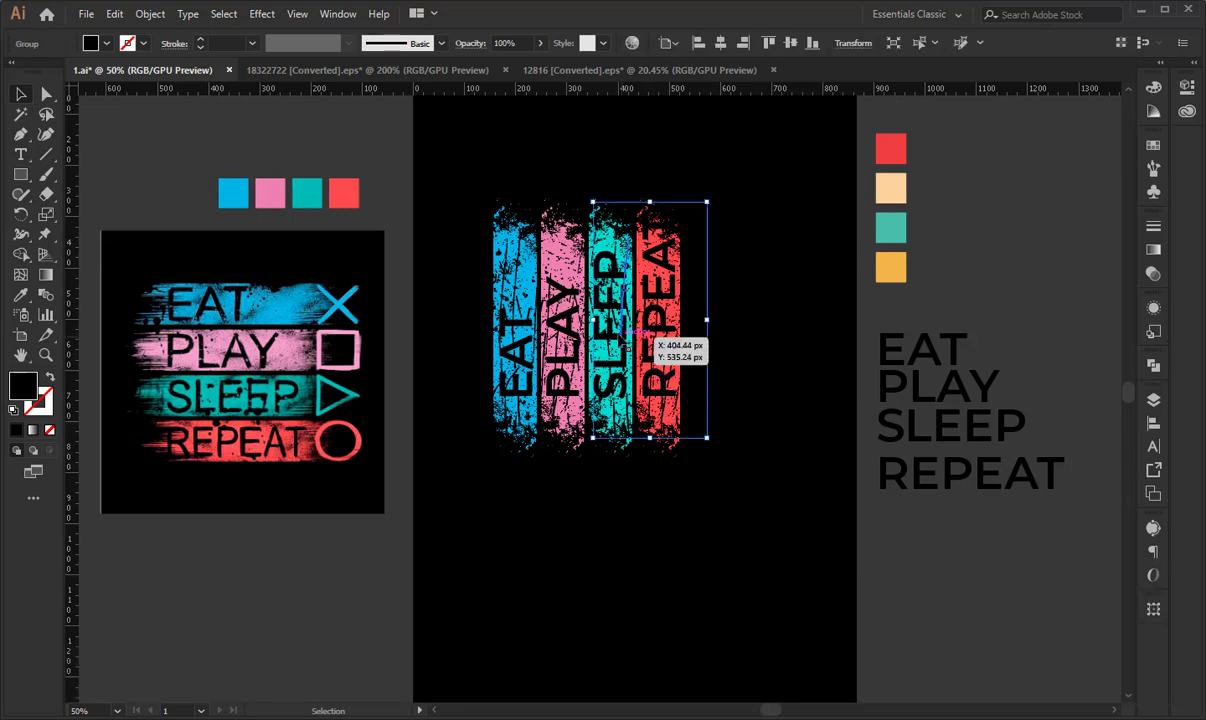
left_click(748, 318)
key("ctrl+plus")
key("ctrl+plus")
key("ctrl+plus")
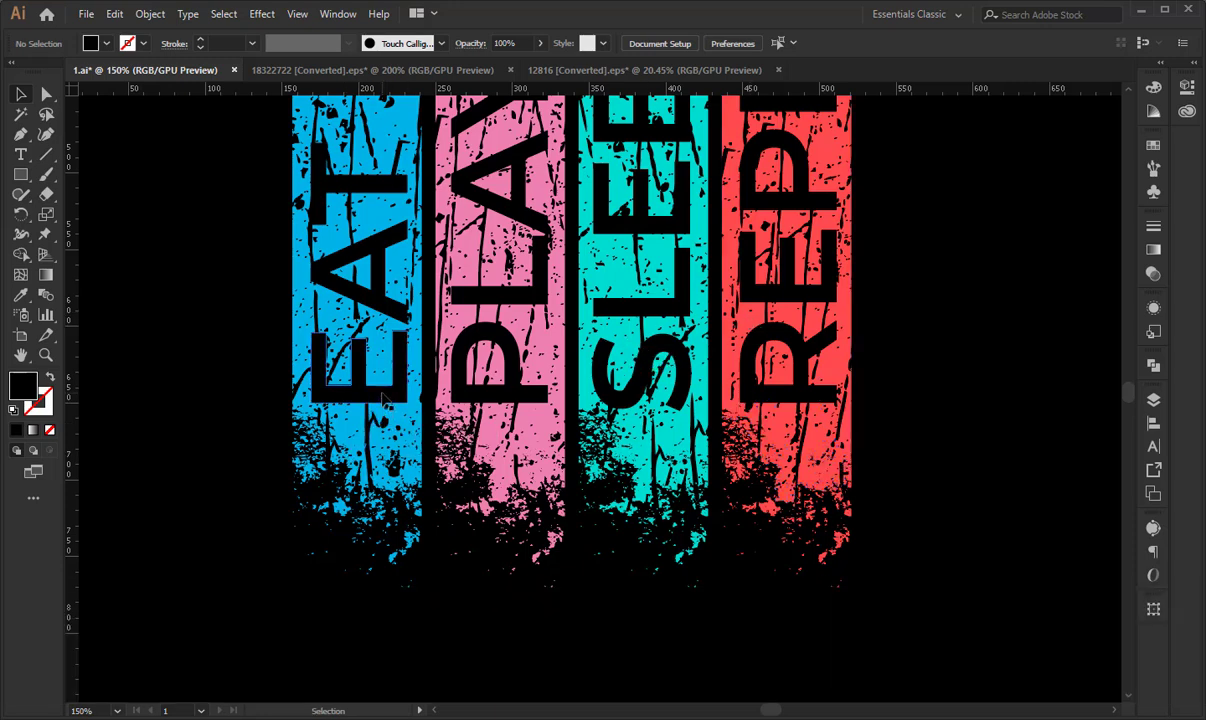
left_click(370, 380)
left_click(464, 396, "shift")
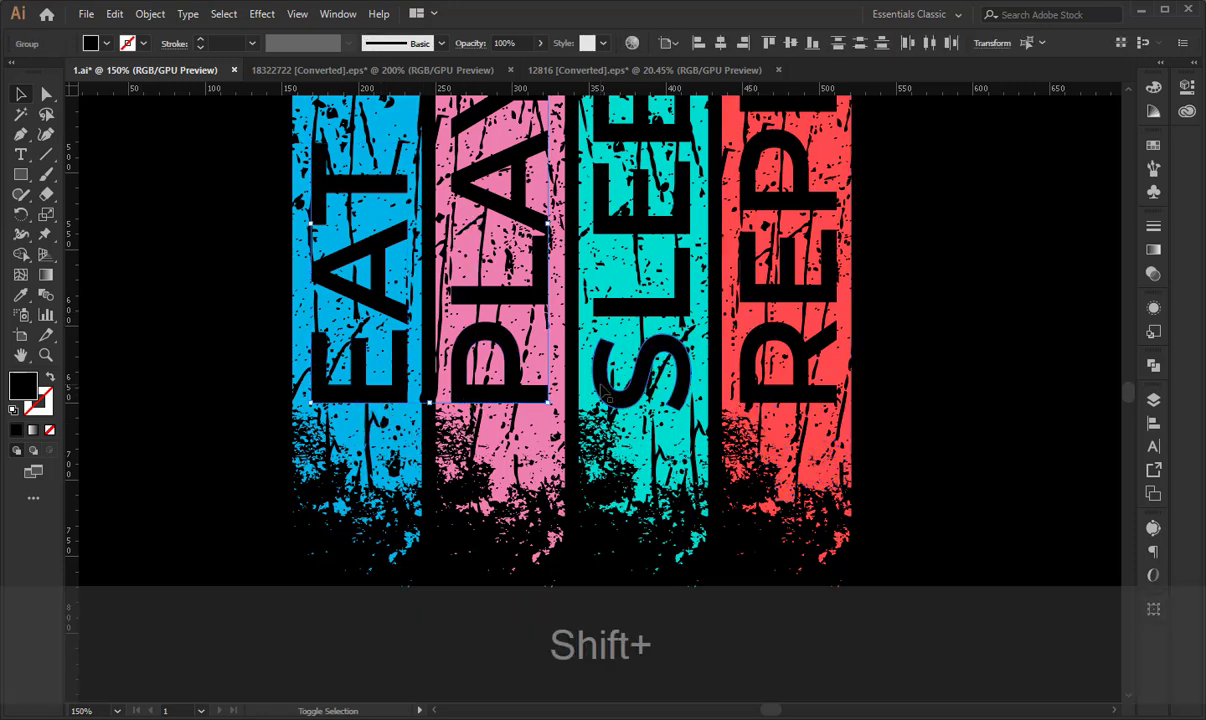
left_click(752, 392, "shift")
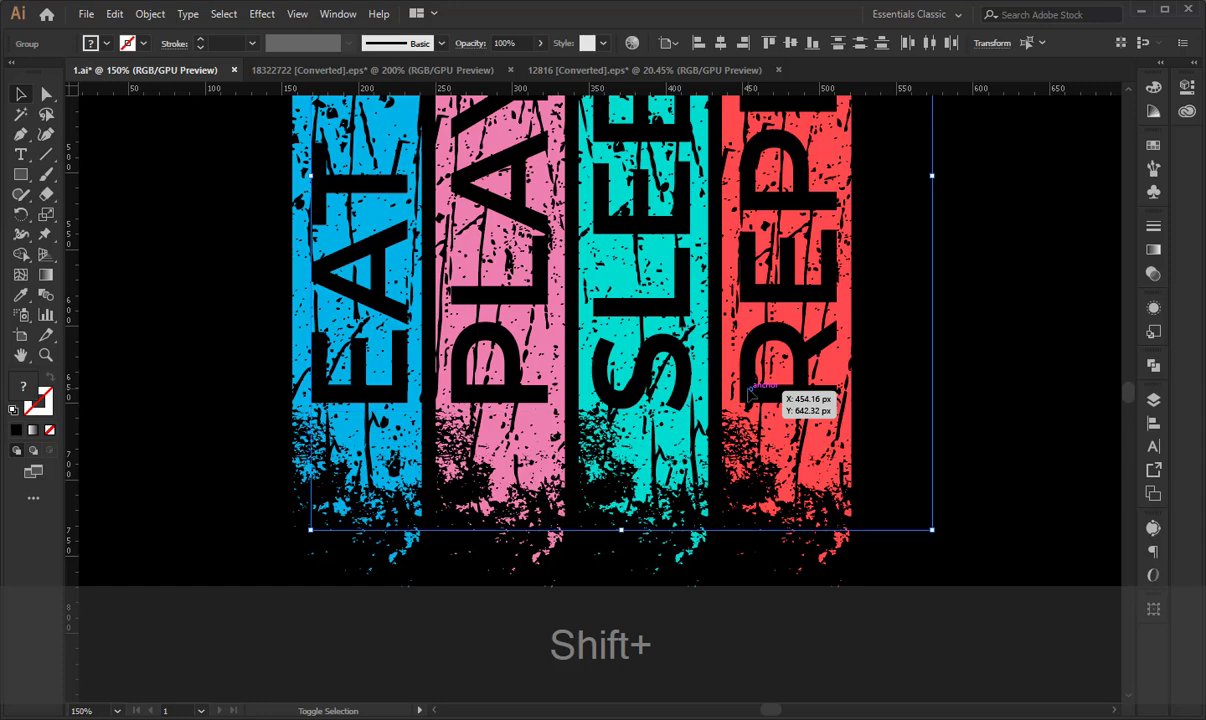
left_click(910, 393)
- Select the words EAT, PLAY, SLEEP and REPEAT over the stripes and cut them
left_click(780, 370)
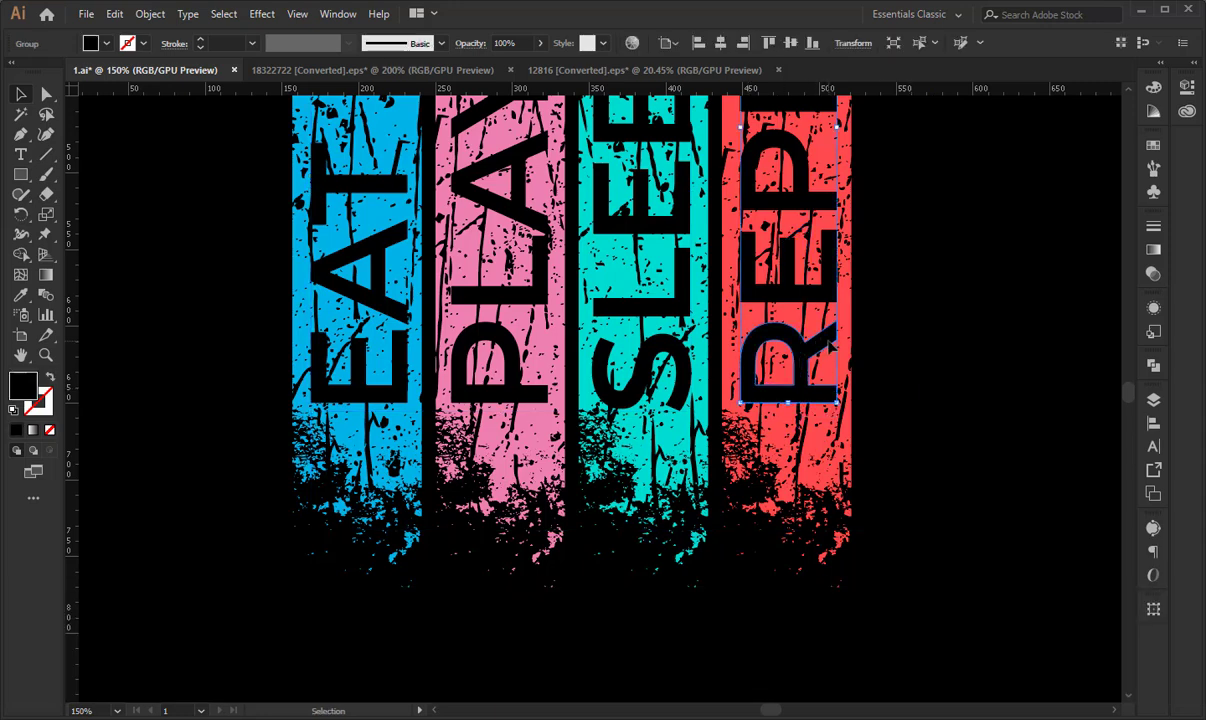
left_click(604, 349, "shift")
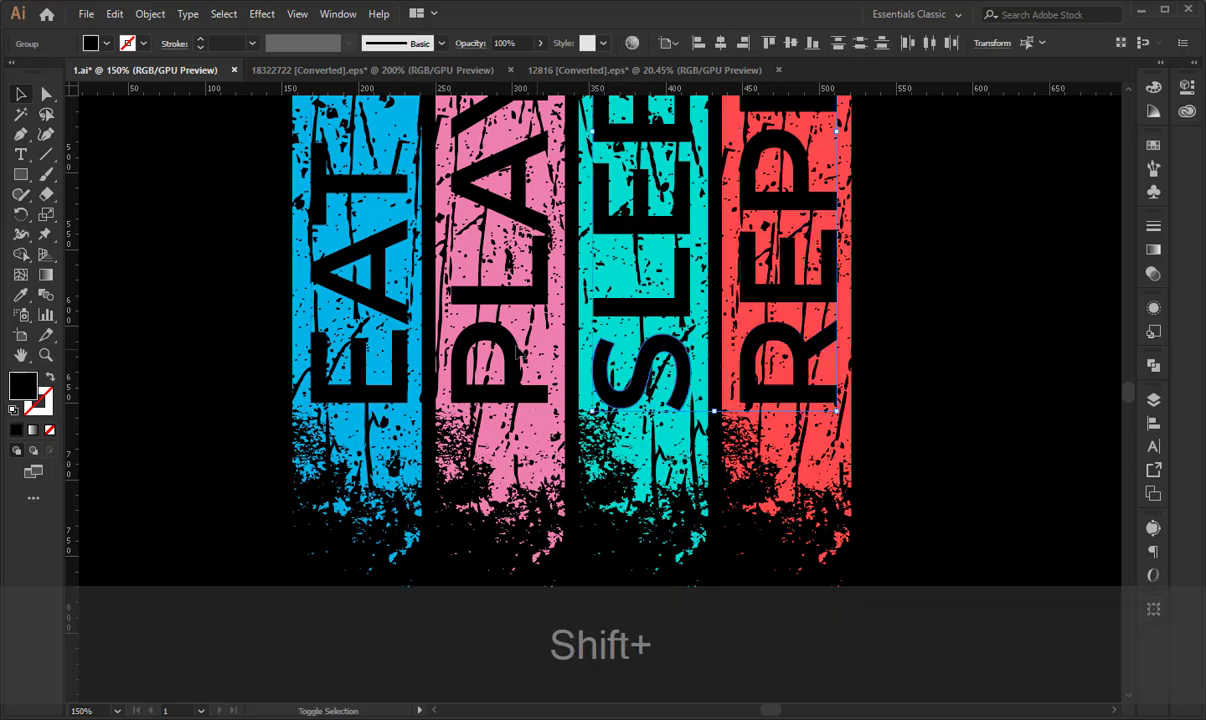
left_click(485, 326, "shift")
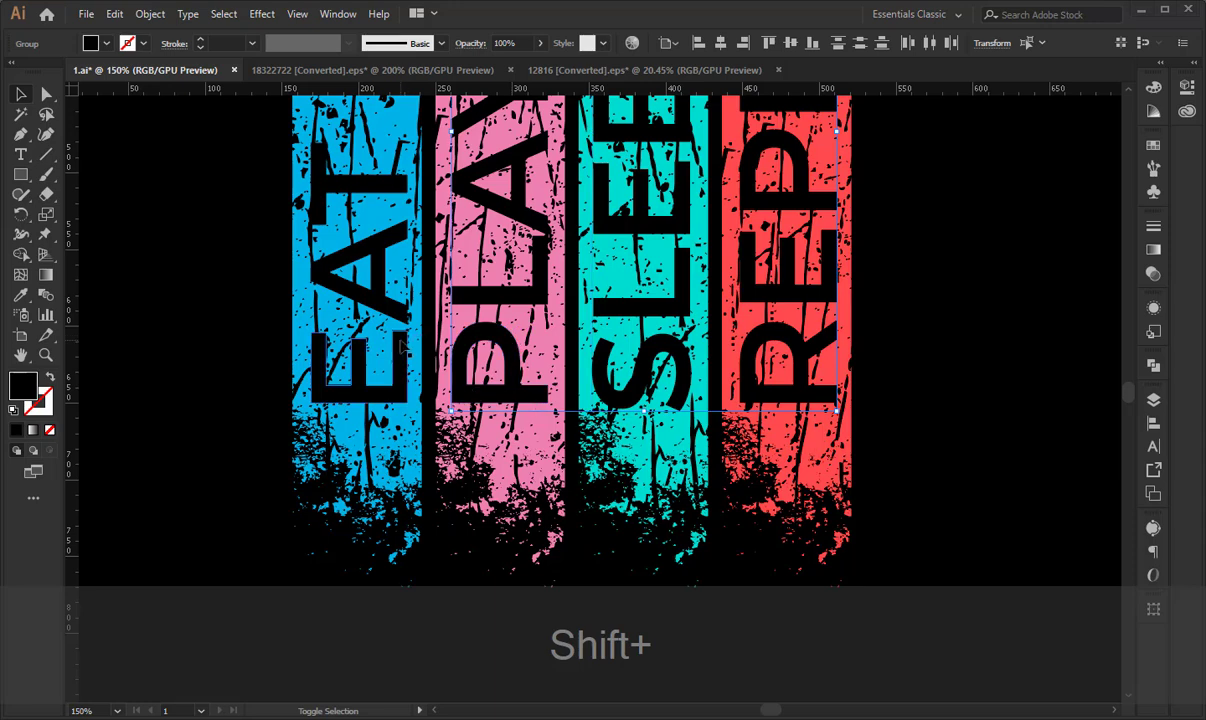
left_click(1085, 701)
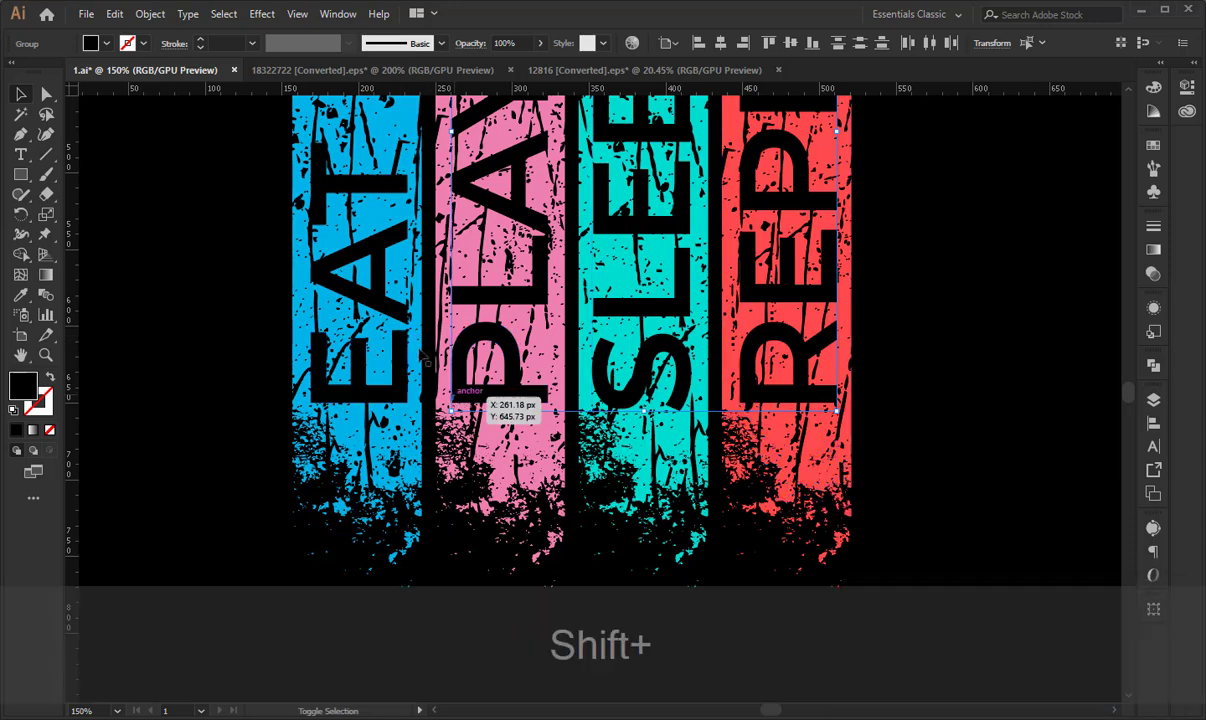
key("shift+ctrl+x")
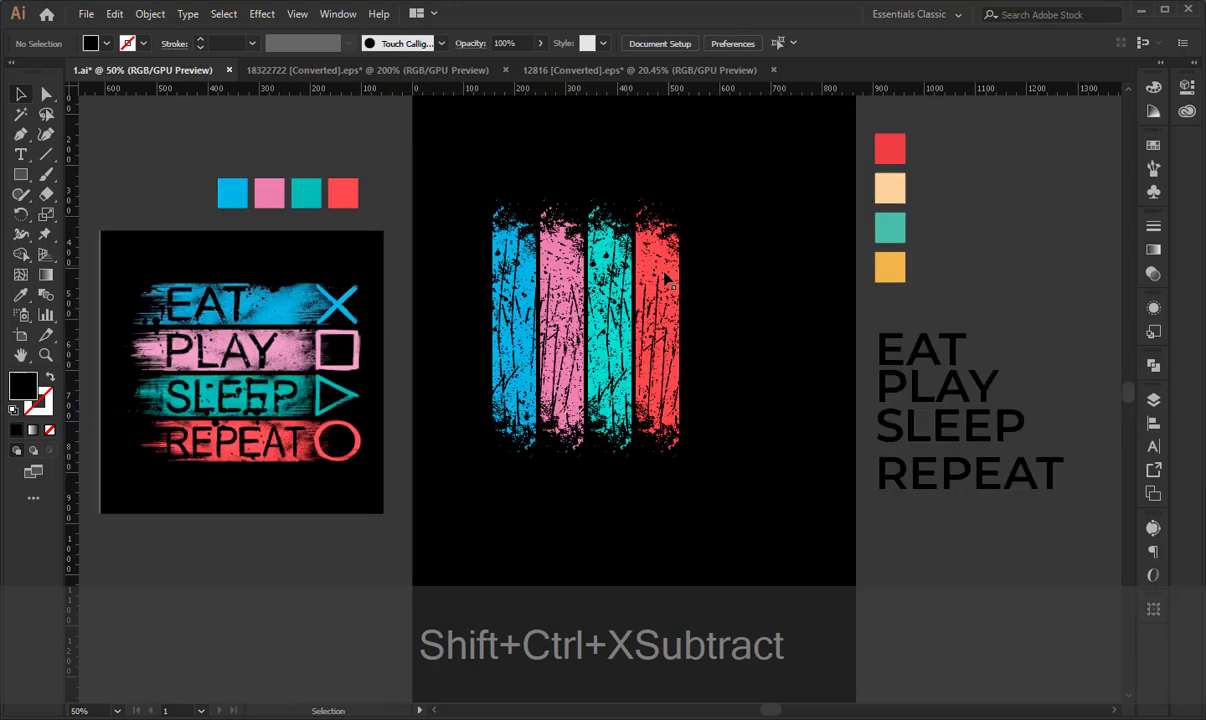
- Group all the grunge stripe artwork on the artboard
left_click(665, 280)
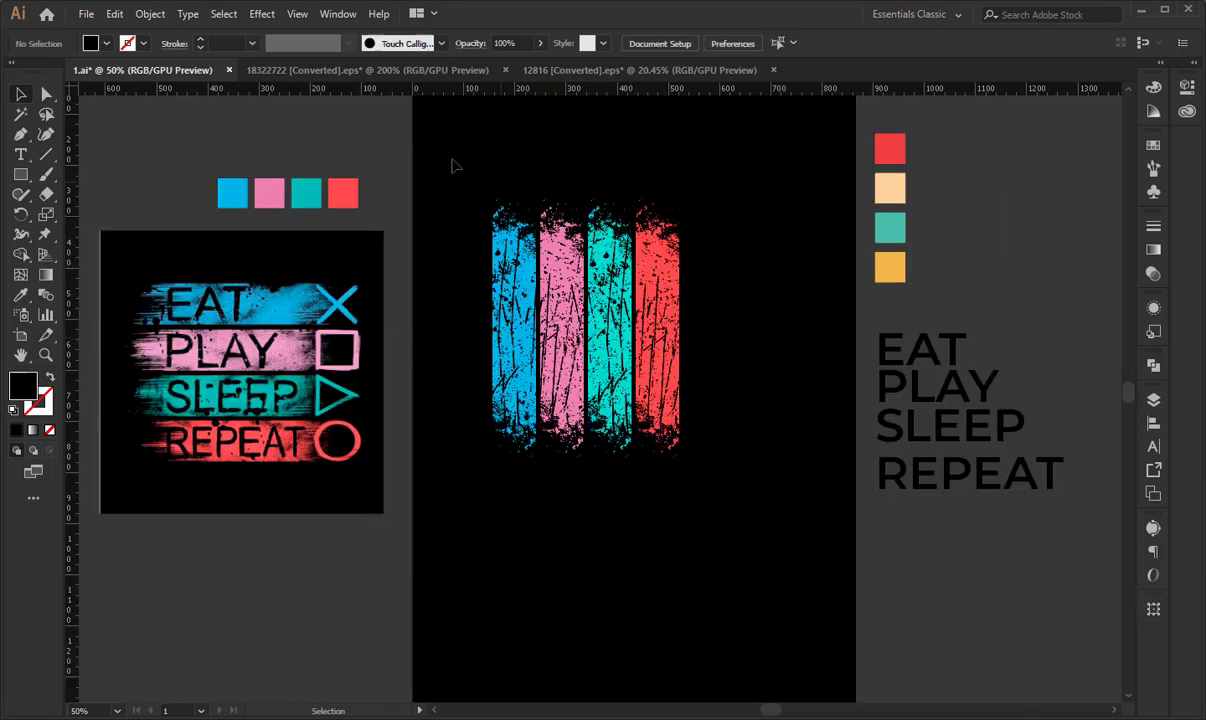
left_click_drag(452, 161, 751, 493)
key("ctrl+g")
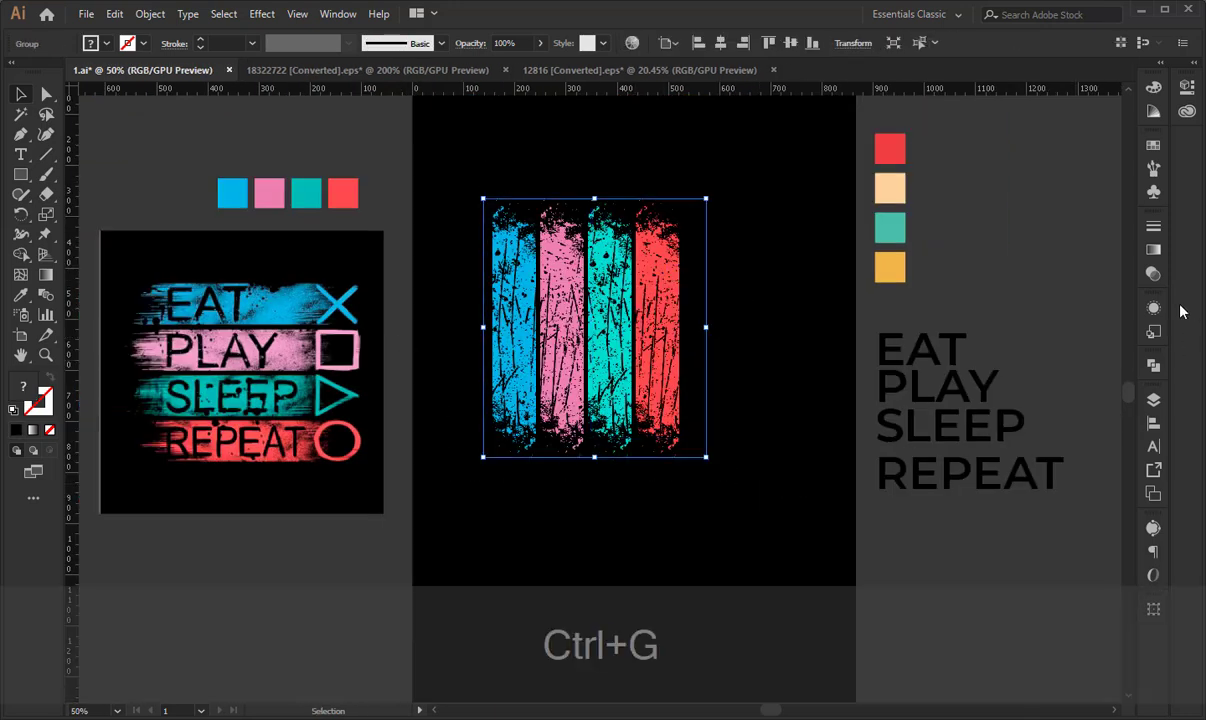
- Try adding an opacity mask with Clip off to the stripes group and pasting the cut words into it
left_click(1153, 273)
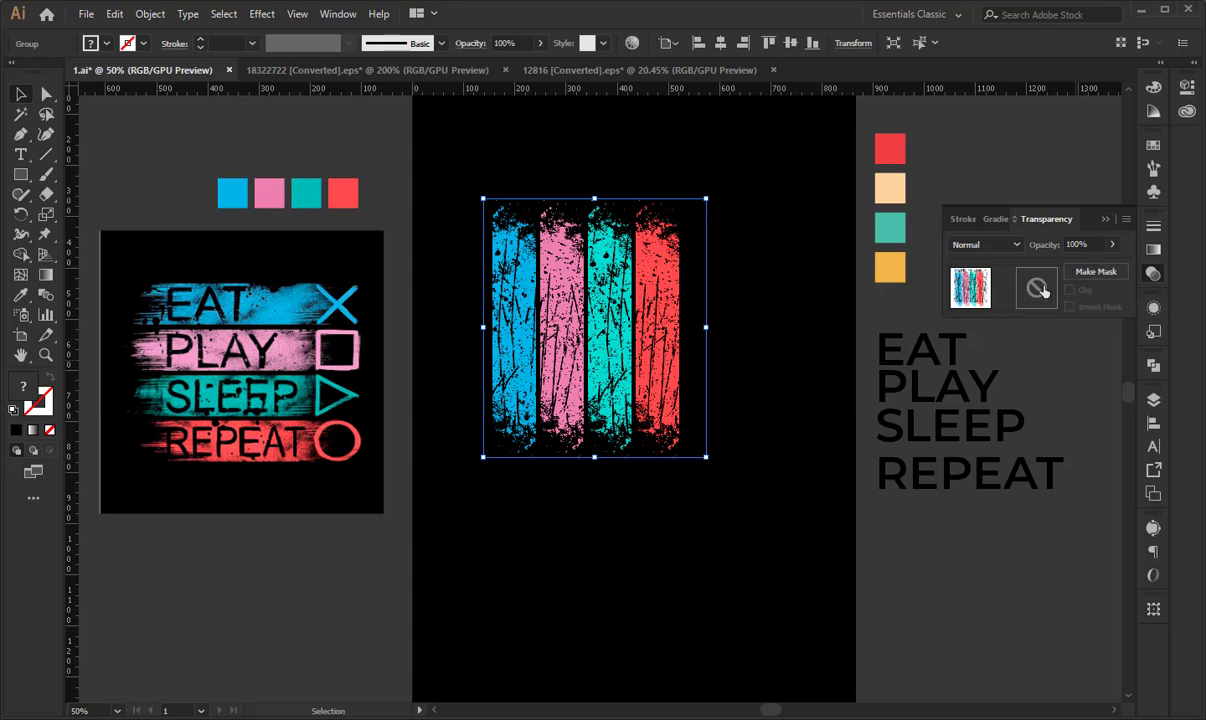
left_click(1042, 290)
left_click(1070, 290)
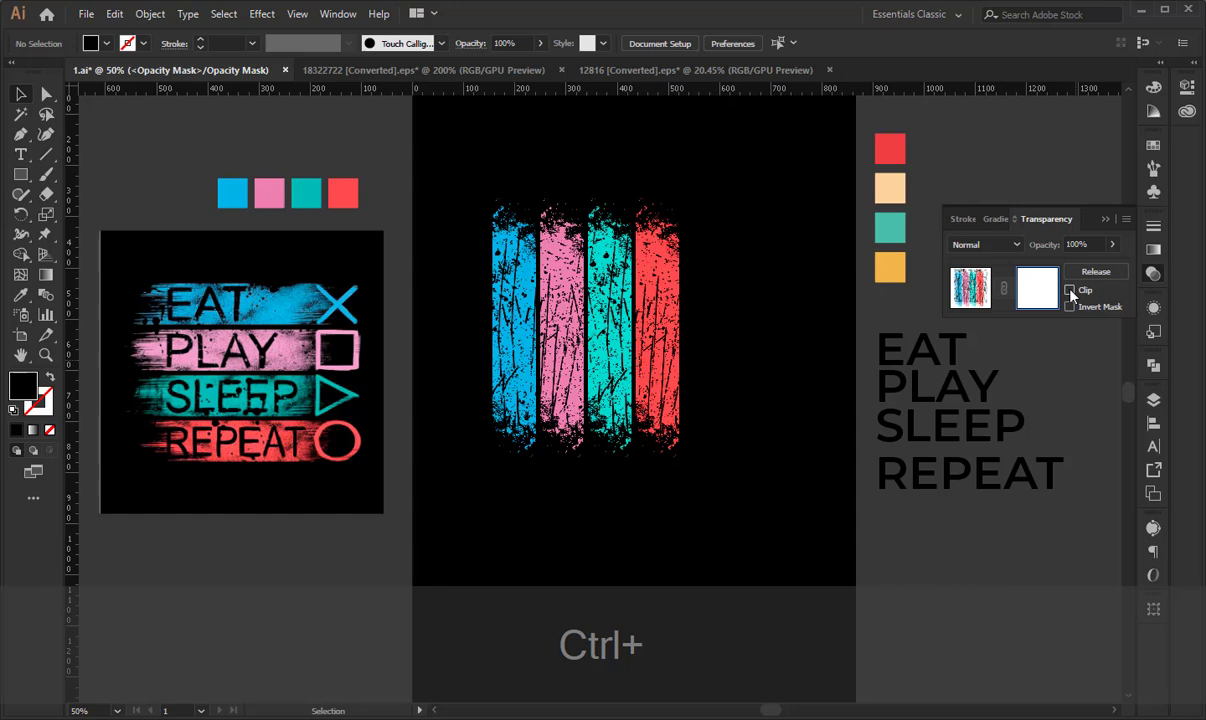
key("ctrl+f")
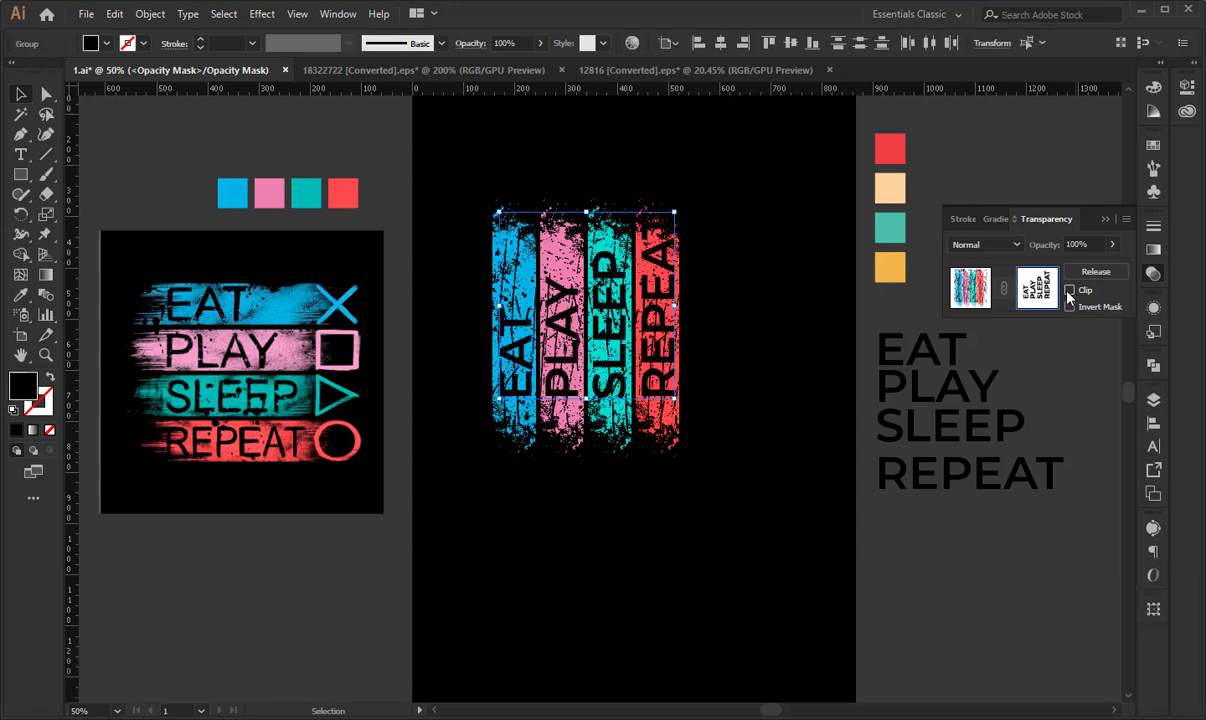
key("ctrl+z")
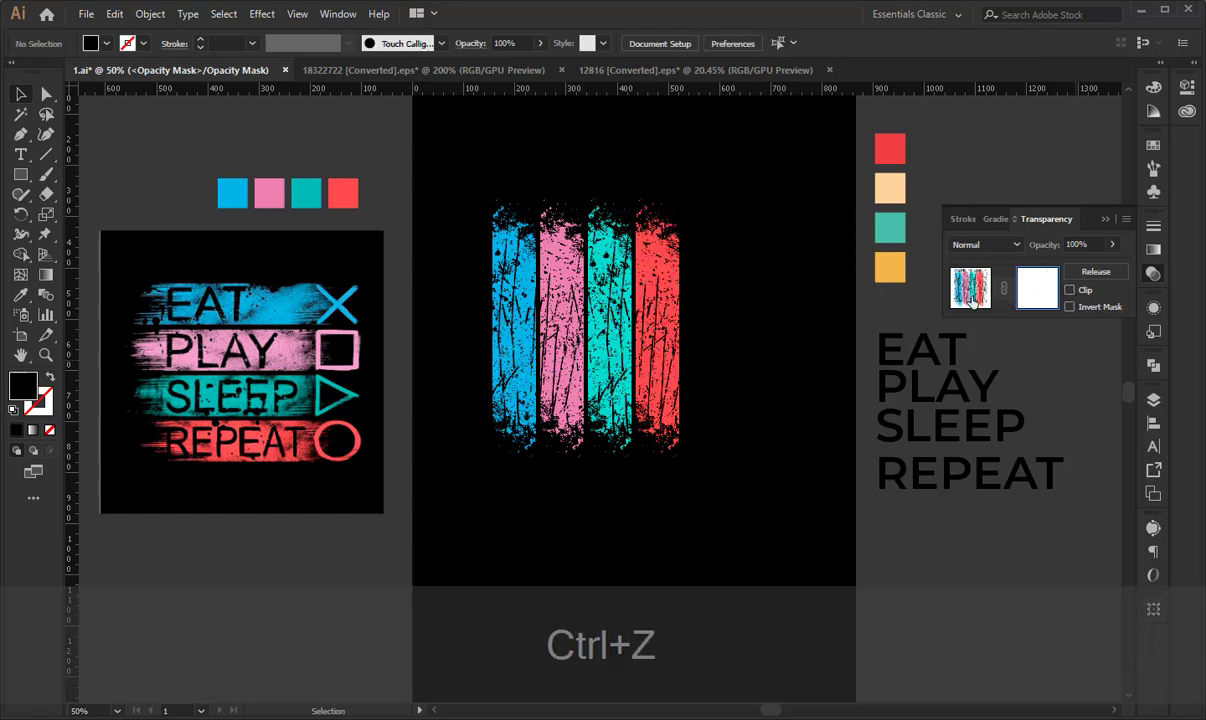
left_click(972, 300)
left_click(757, 260)
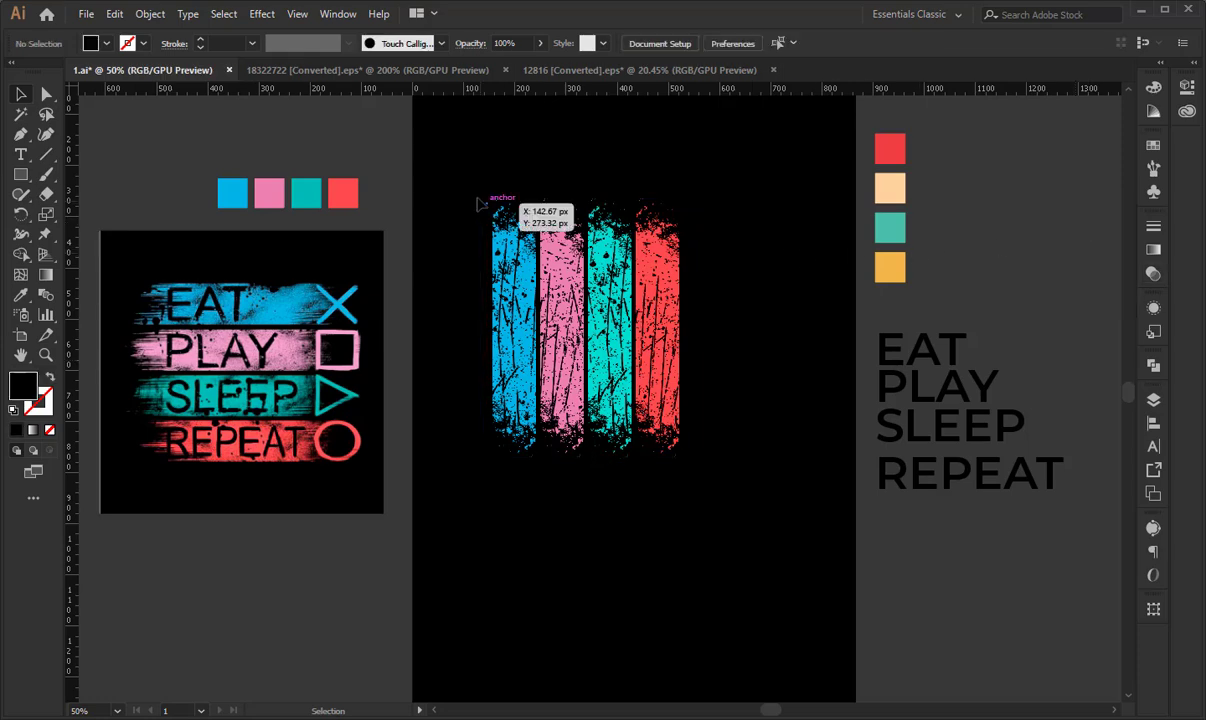
left_click(512, 258)
left_click_drag(513, 282, 322, 622)
key("ctrl+z")
key("ctrl+z")
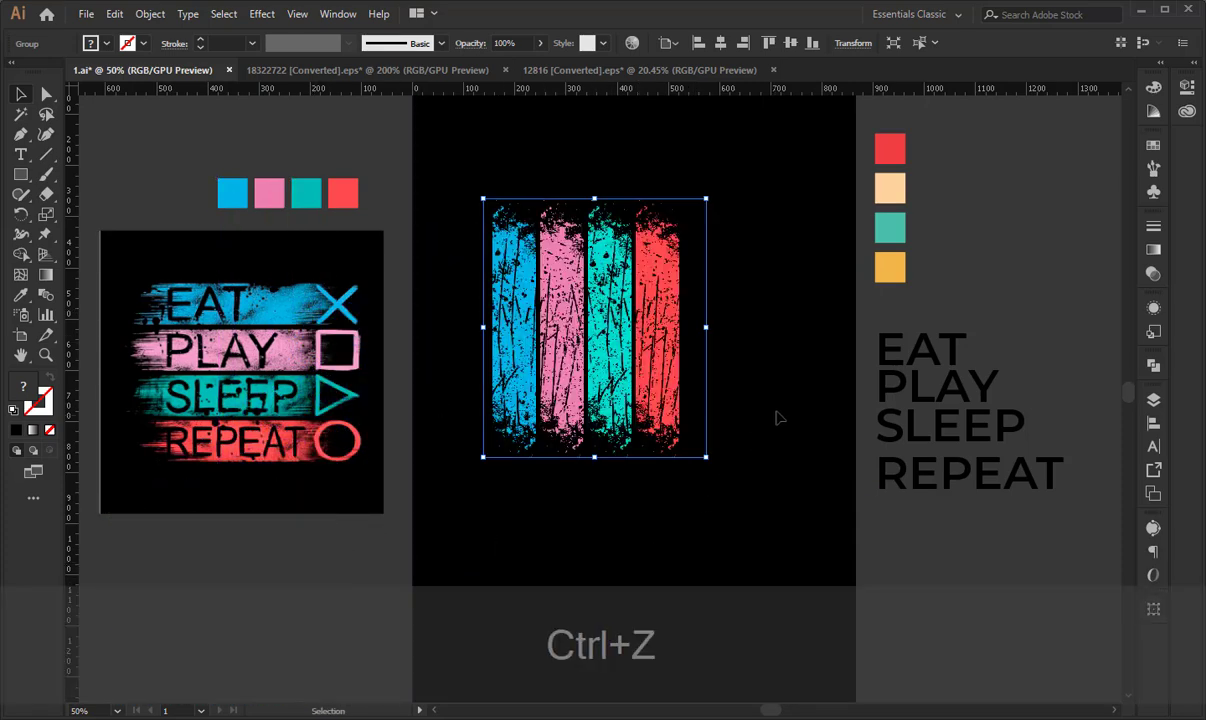
- Paste the cut words in front of the stripes at their original position
left_click(740, 426)
left_click(675, 352)
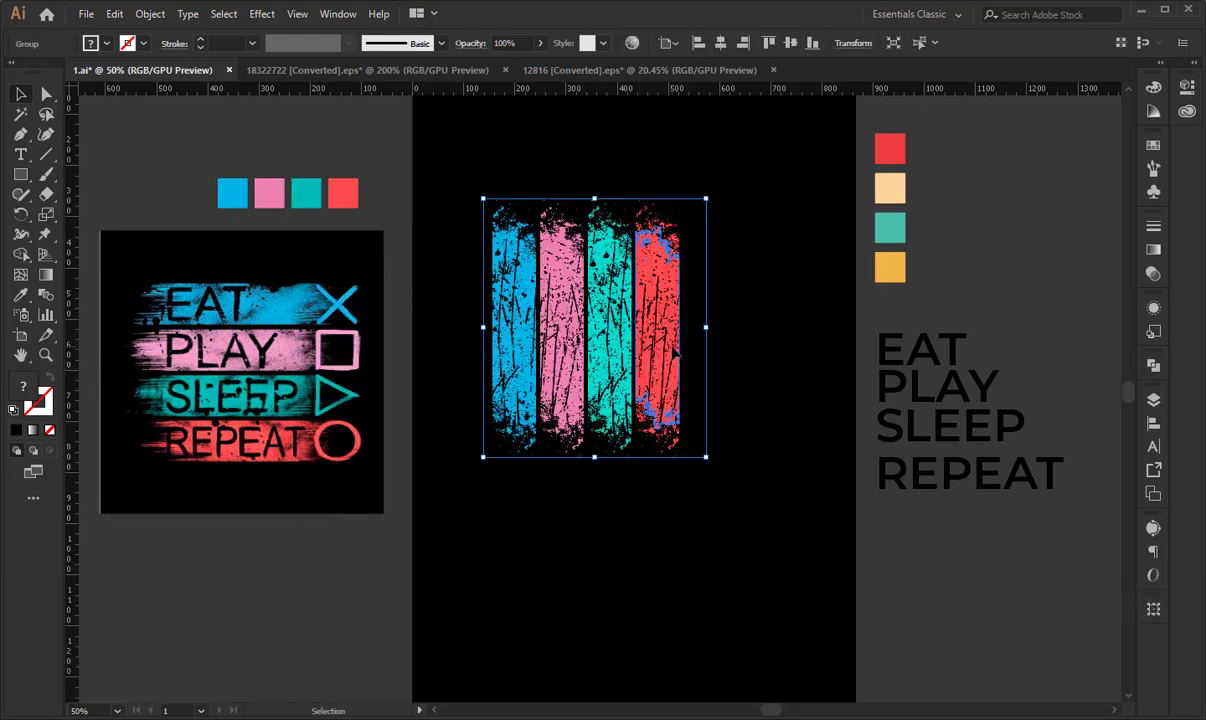
key("ctrl")
key("ctrl+f")
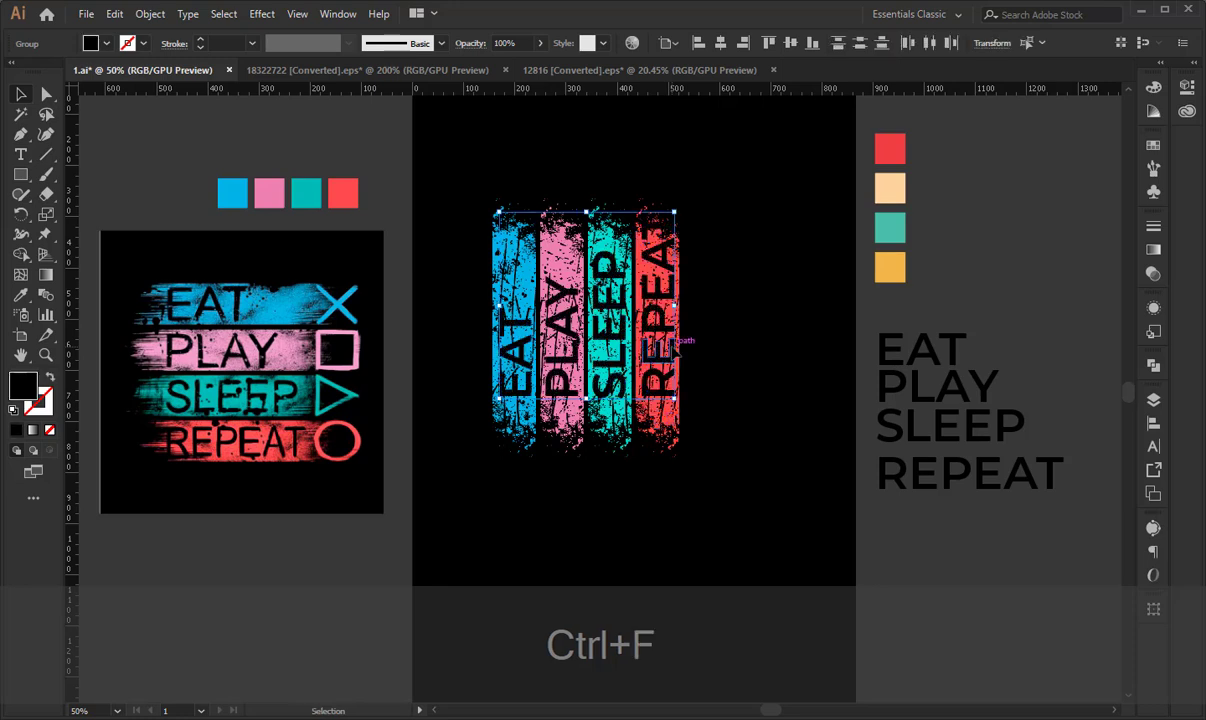
- Ungroup the combined stripe artwork and deselect it
left_click(548, 255)
right_click(548, 255)
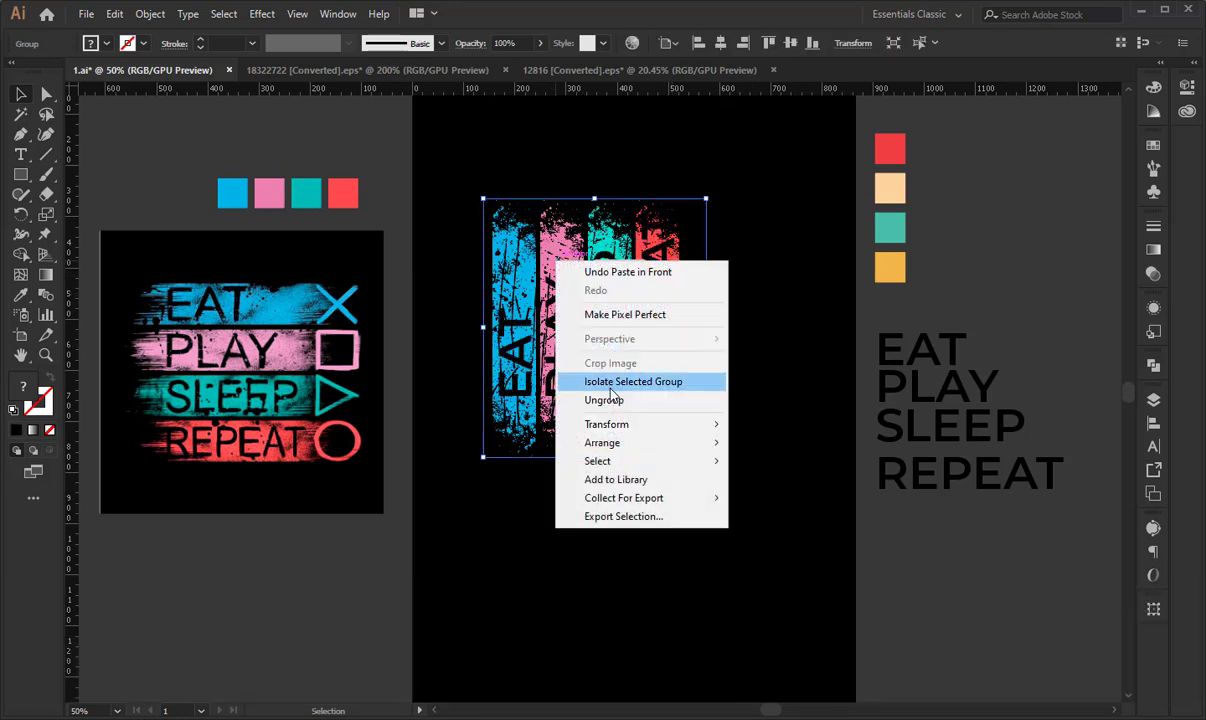
left_click(620, 400)
left_click(765, 400)
- Align the word REPEAT to the vertical center of the stripes
left_click(652, 295)
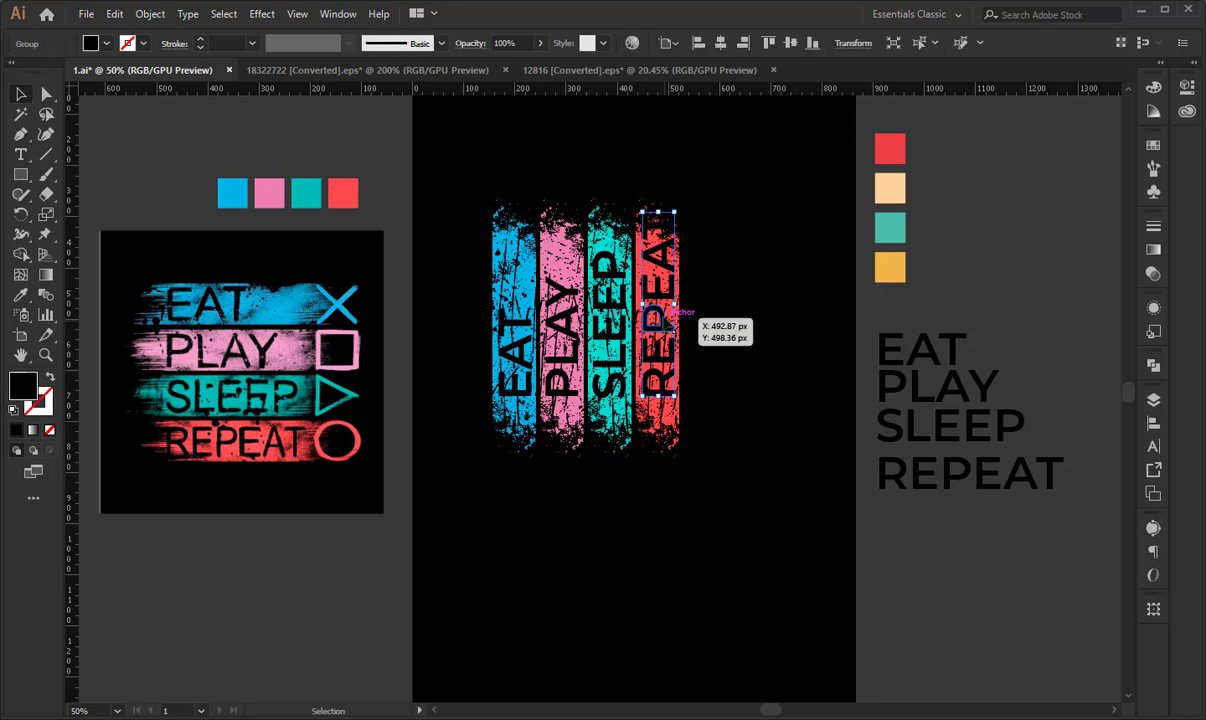
left_click(646, 250, "shift")
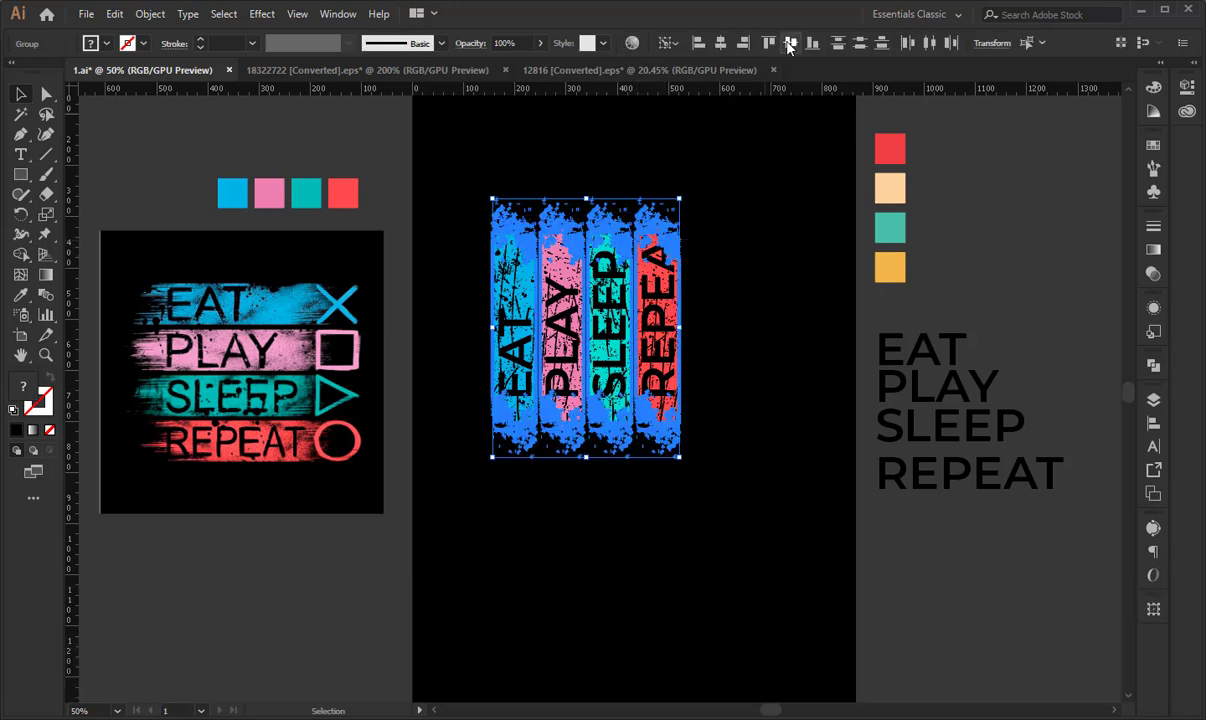
left_click(789, 47)
left_click(730, 205)
left_click_drag(745, 275, 830, 277)
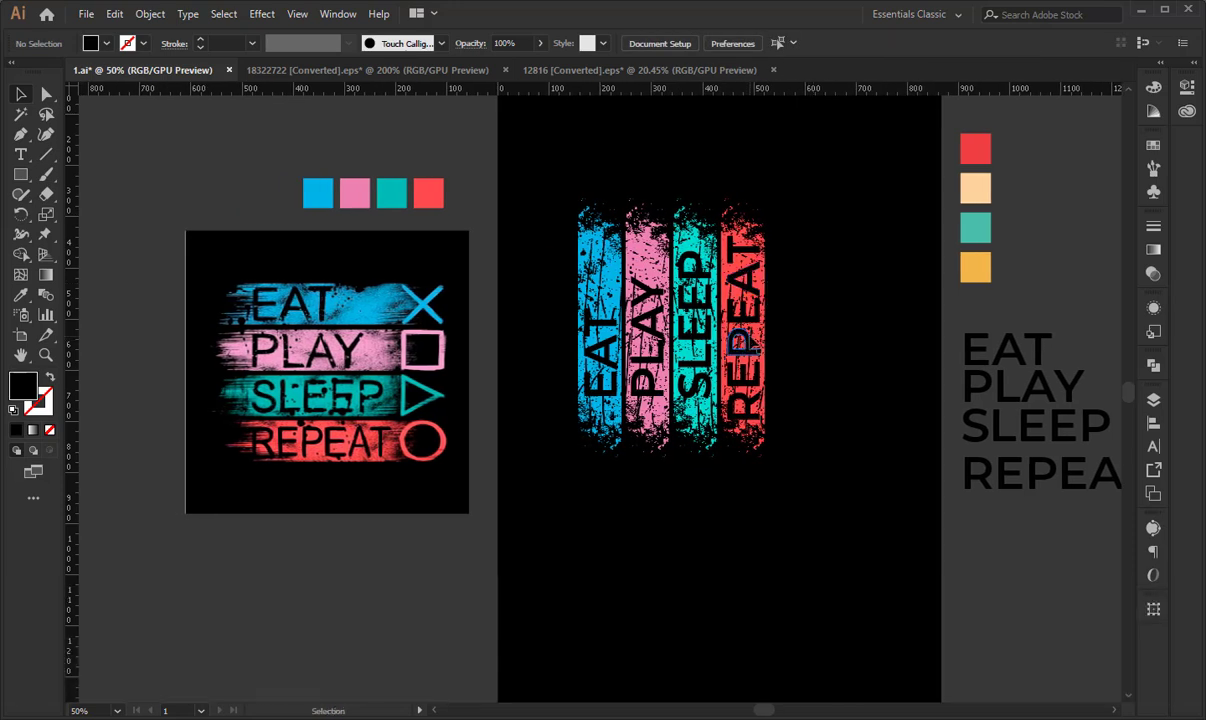
- Select all four words and align their bottom edges to the word REPEAT
left_click(754, 348)
left_click(707, 325, "shift")
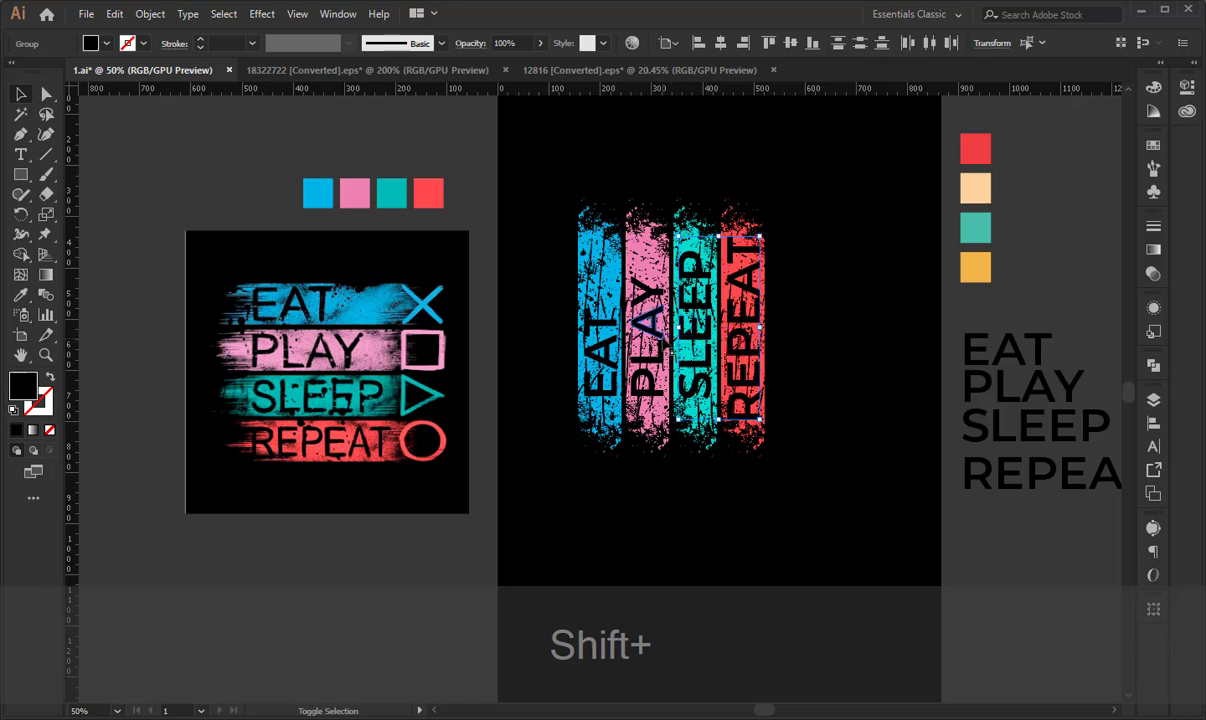
left_click(636, 331, "shift")
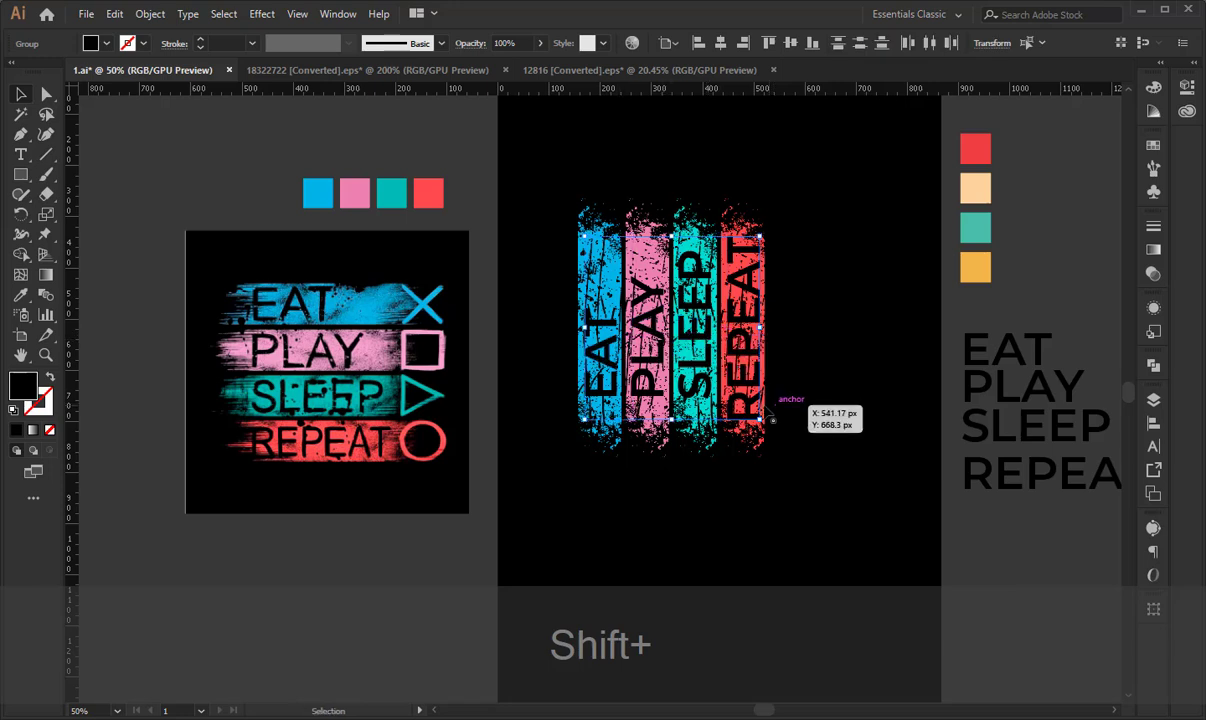
left_click(812, 43)
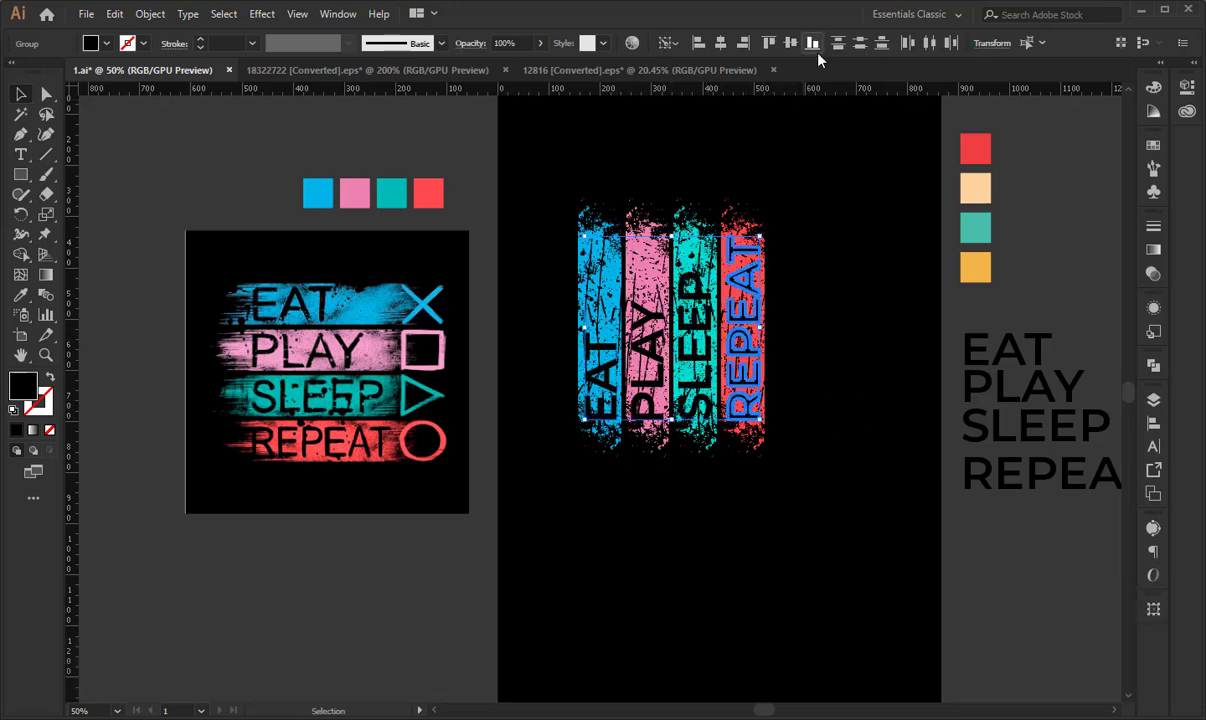
left_click(842, 307)
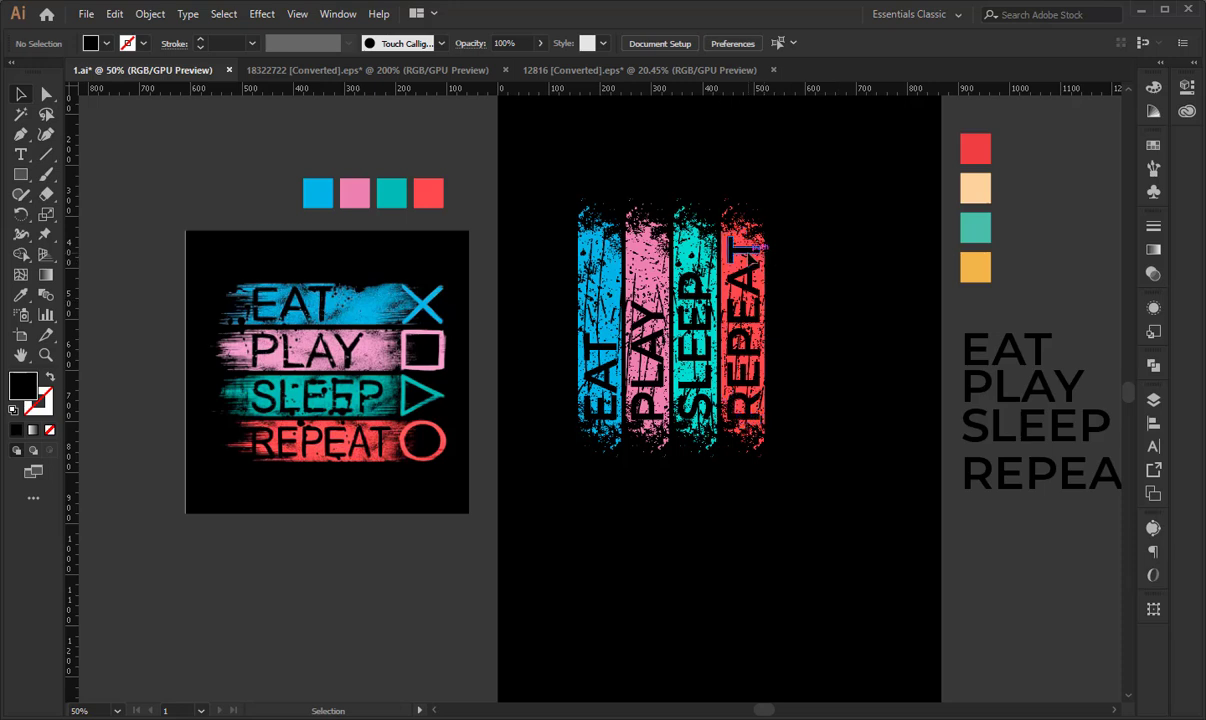
- Scale the word REPEAT down slightly from its upper end and dismiss the trial notice
left_click_drag(745, 236, 748, 245)
left_click(853, 268)
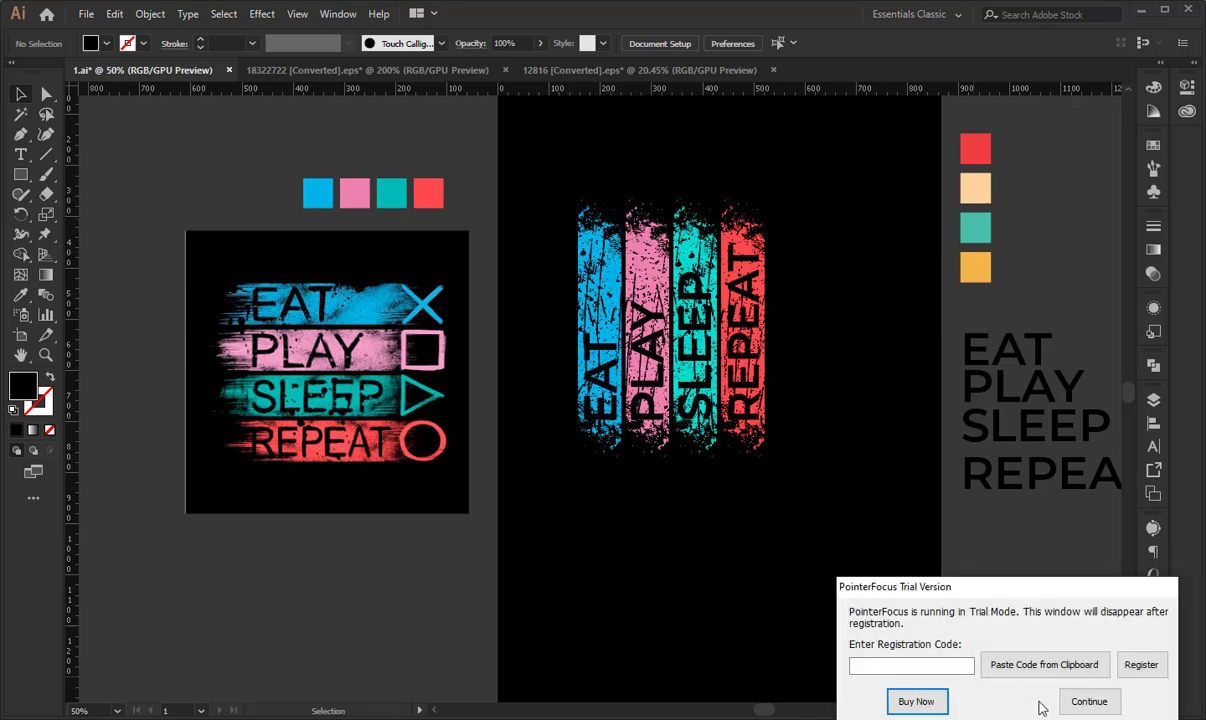
left_click(1087, 700)
left_click_drag(565, 198, 947, 565)
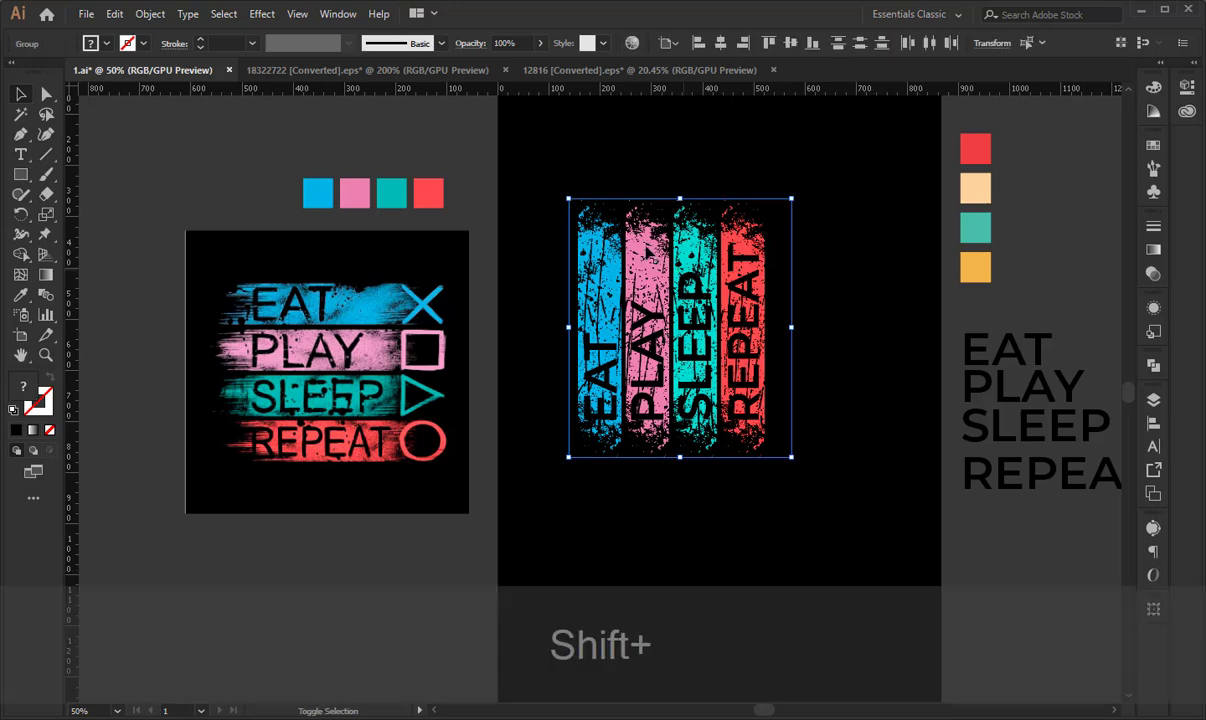
left_click(757, 265, "shift")
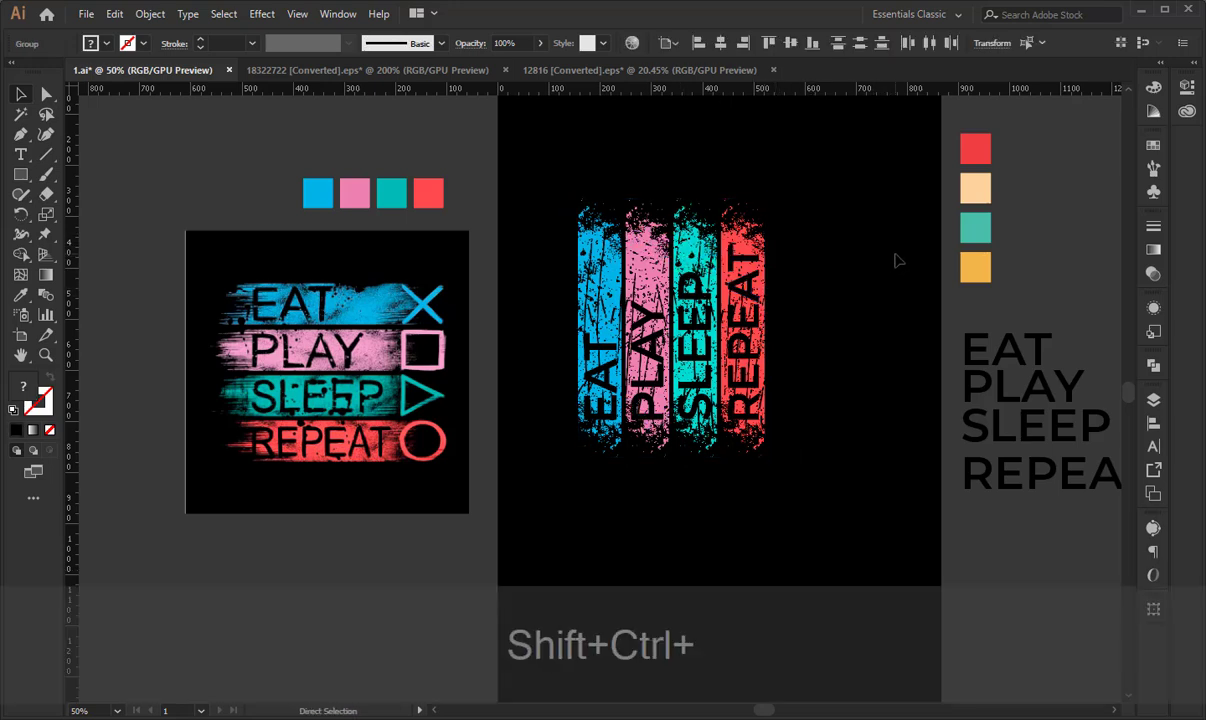
key("ctrl+shift+x")
key("ctrl+z")
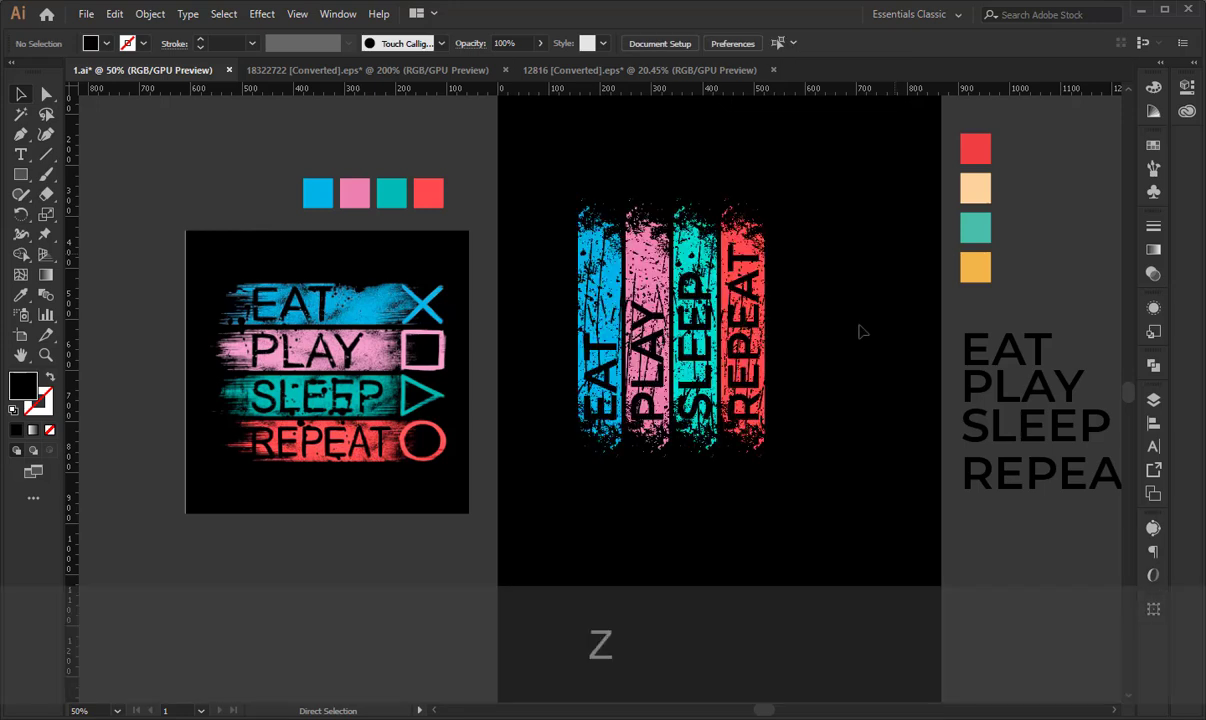
left_click(861, 329)
- Cut the four aligned words from the artboard and group the remaining stripe artwork
left_click(733, 296)
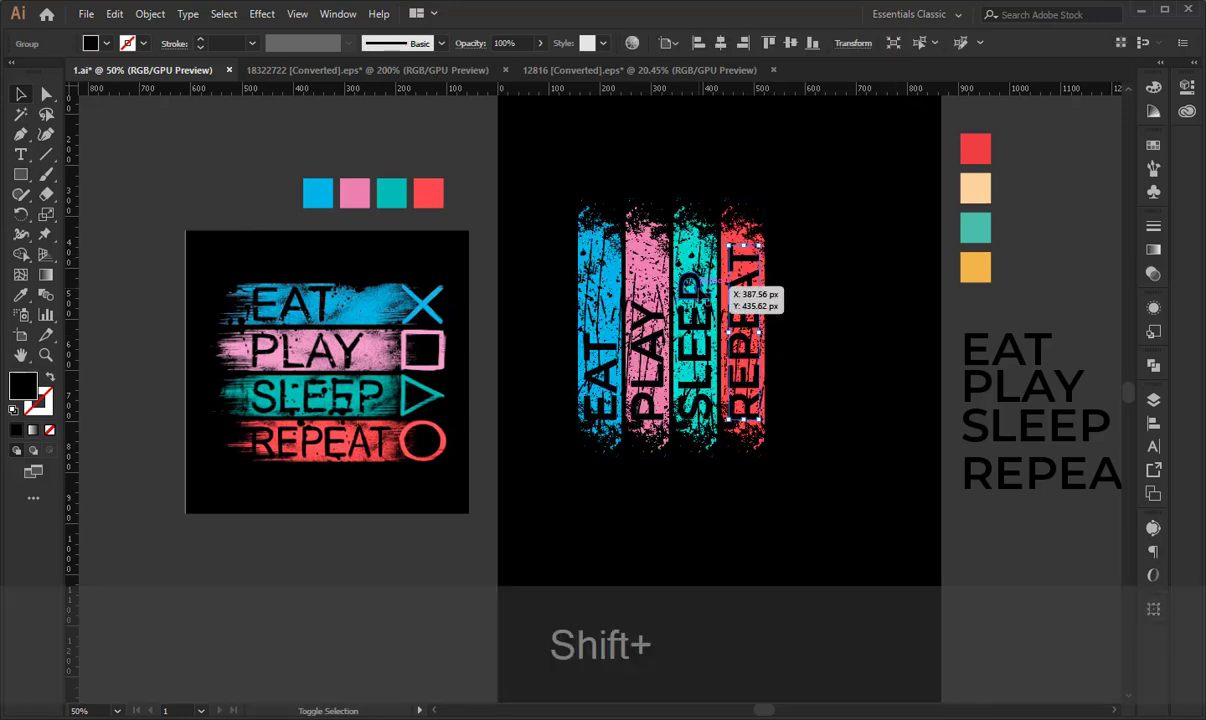
left_click(697, 292, "shift")
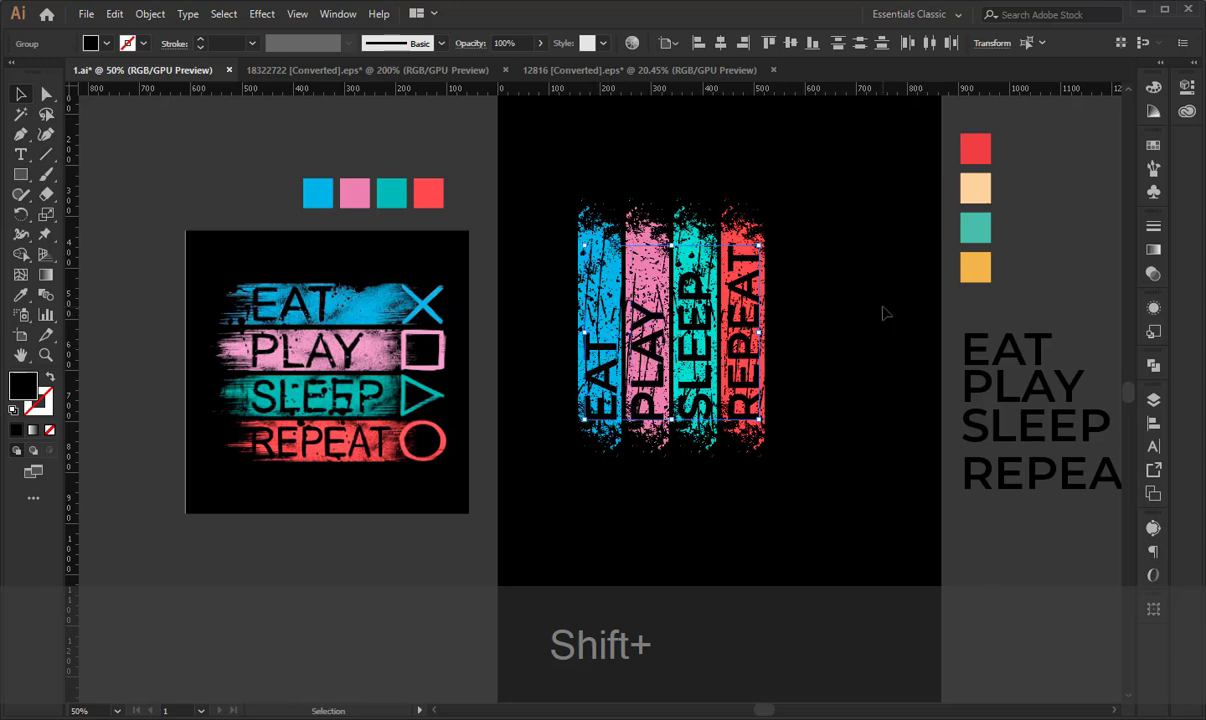
key("shift+ctrl+x")
left_click(848, 465, "ctrl")
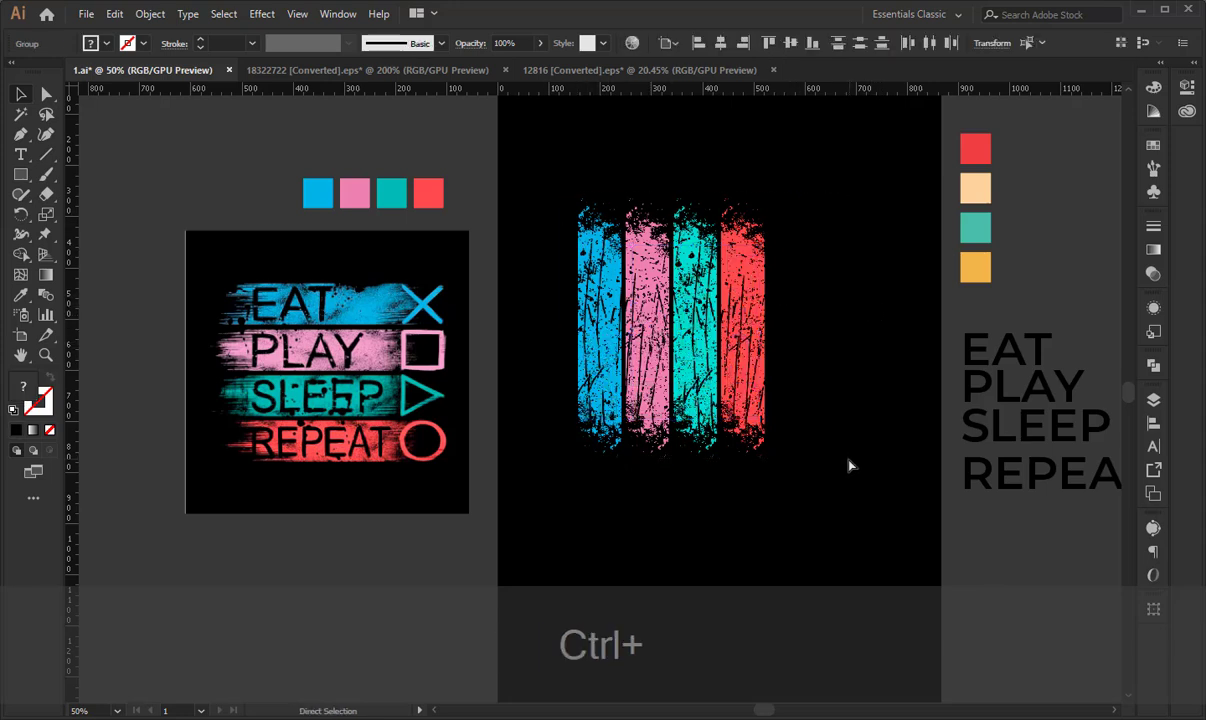
key("ctrl+g")
- Add an opacity mask with Clip off to the stripes group, paste the words into it in place, and exit mask editing
left_click(1153, 276)
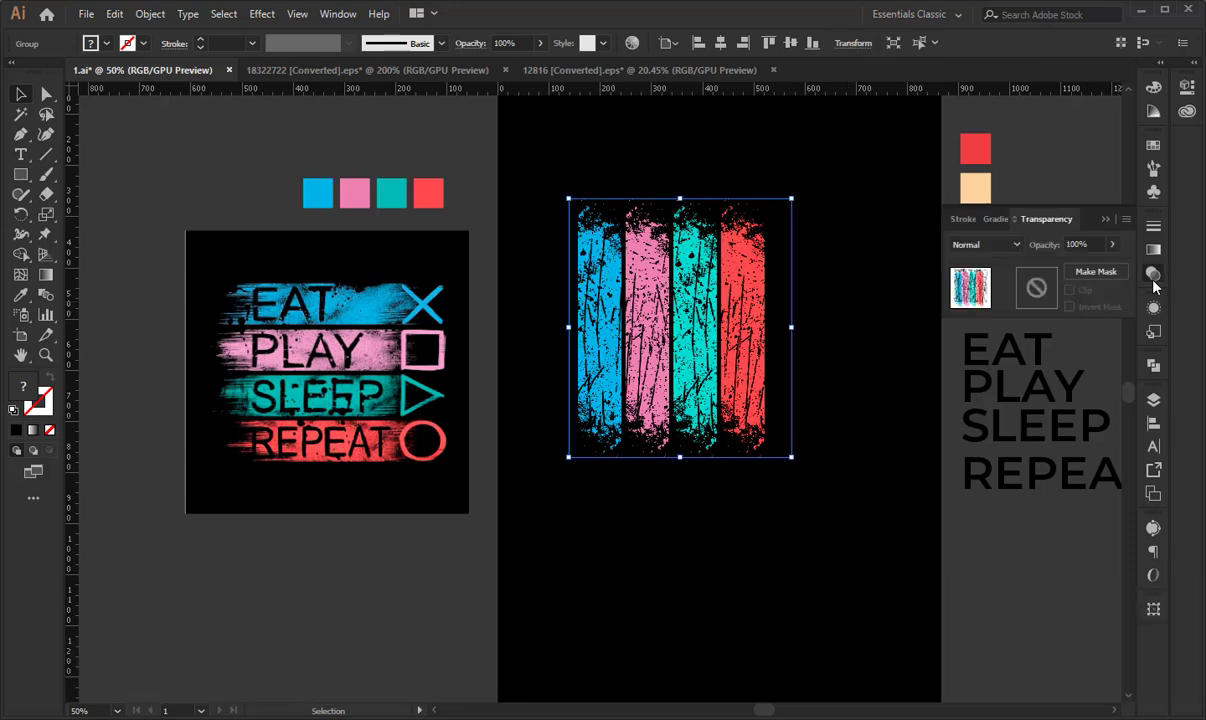
left_click(1030, 292)
left_click(1070, 291)
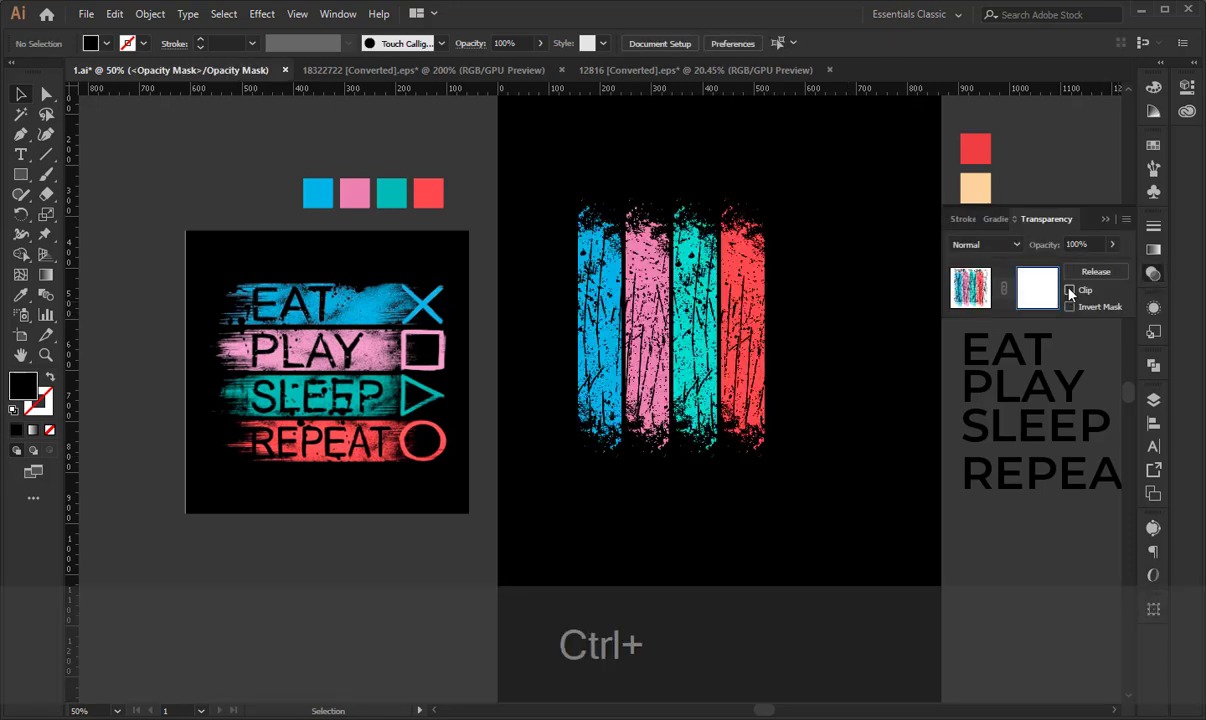
key("ctrl+f")
left_click(970, 287)
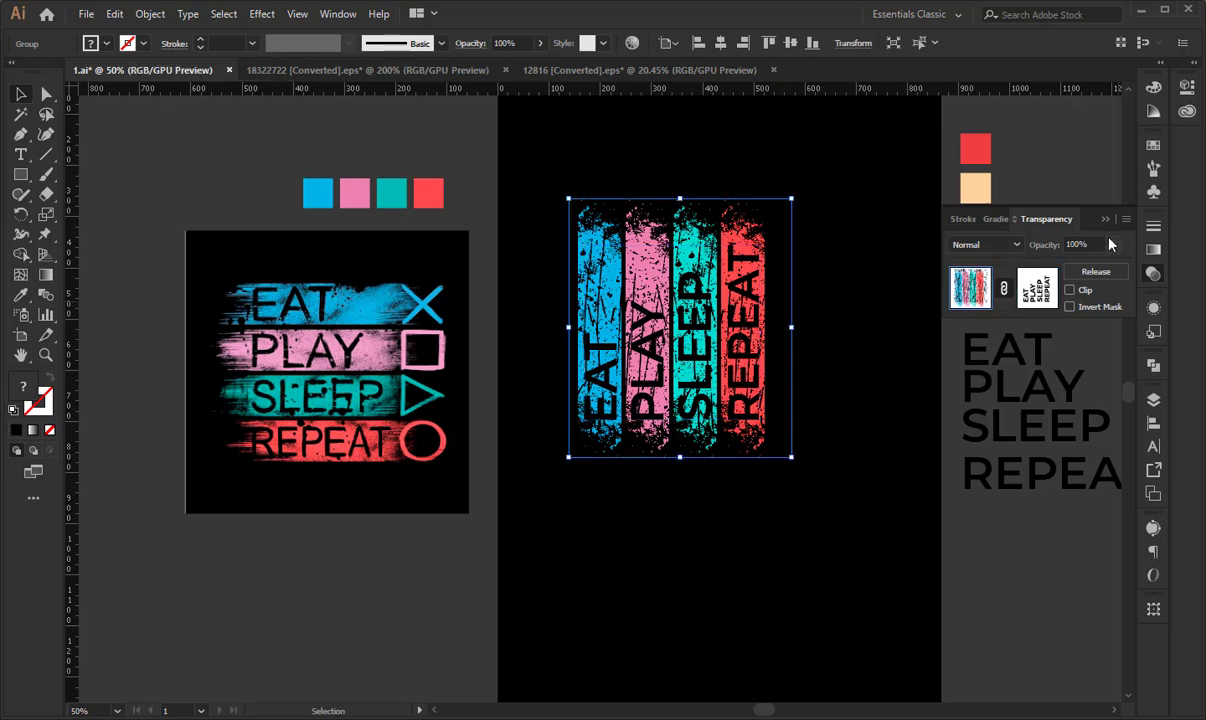
left_click(1106, 220)
left_click(673, 186)
- Examine the cross, square, triangle and circle symbols in the reference design at 100% zoom
key("space")
left_click_drag(620, 290, 640, 294)
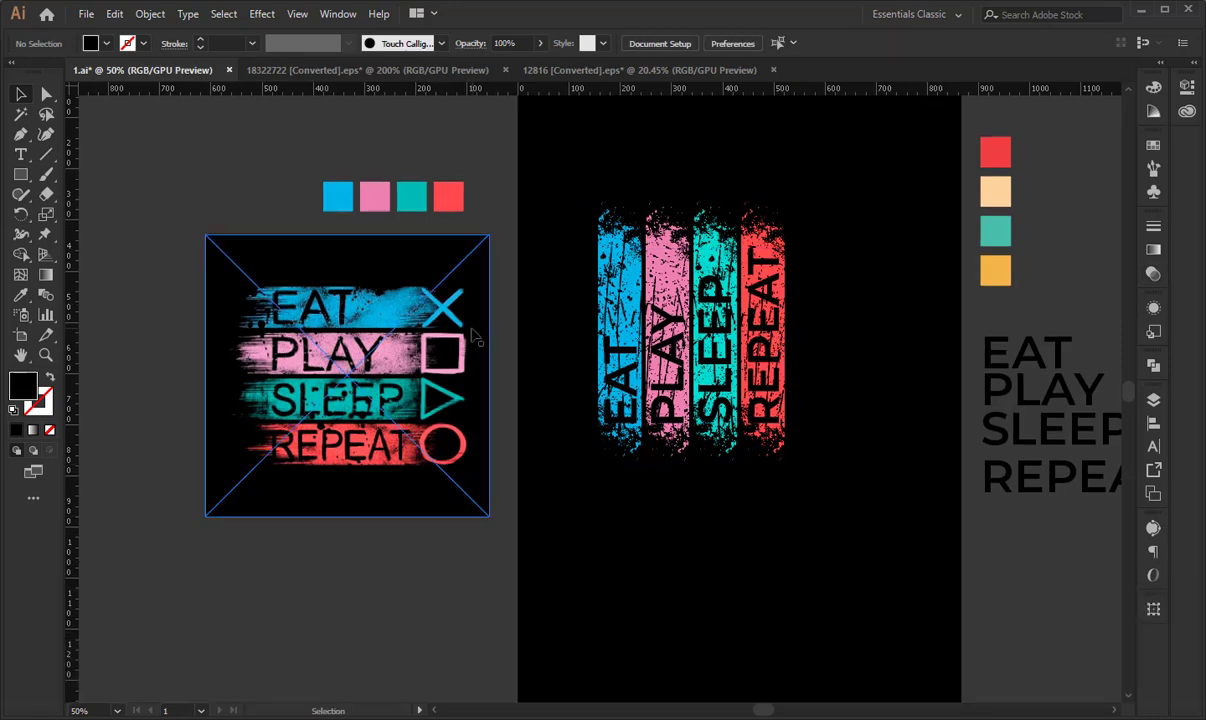
left_click_drag(450, 323, 322, 335)
key("ctrl+plus")
key("ctrl+plus")
key("space")
left_click_drag(847, 384, 523, 391)
left_click(624, 356)
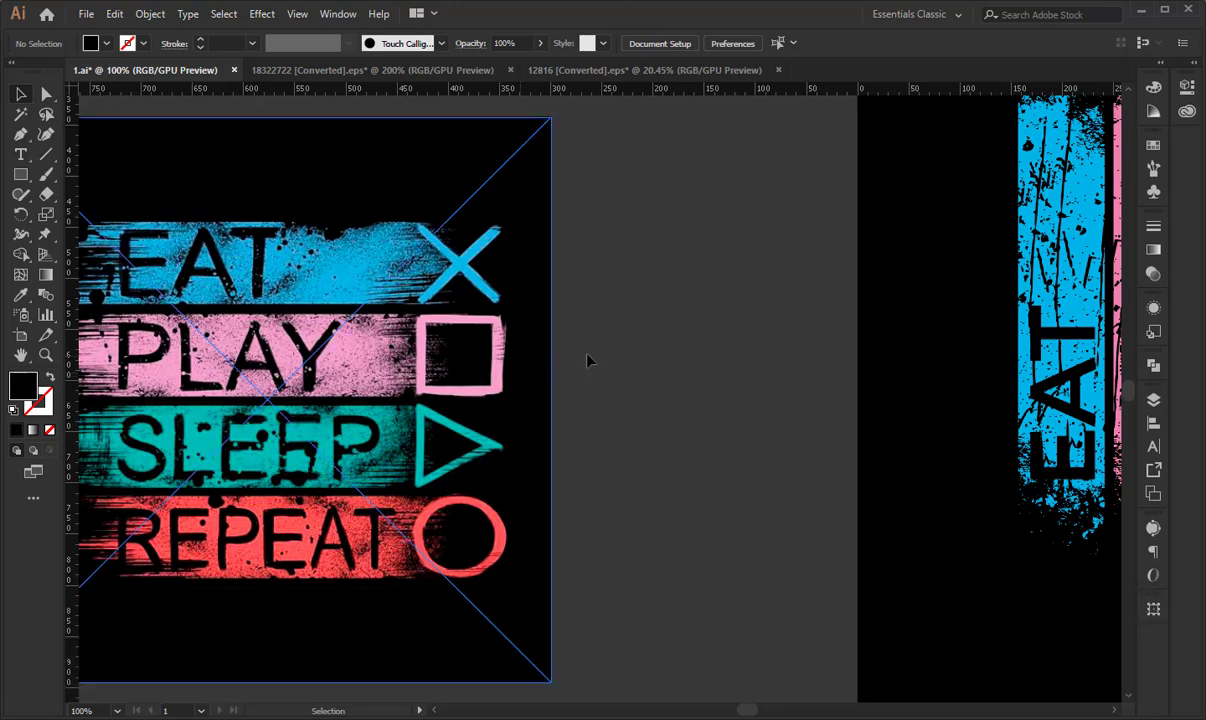
- Rotate the reference image 90° counter-clockwise so its stripes stand vertically, and deselect it
left_click(505, 351)
scroll(540, 260, "up", 1)
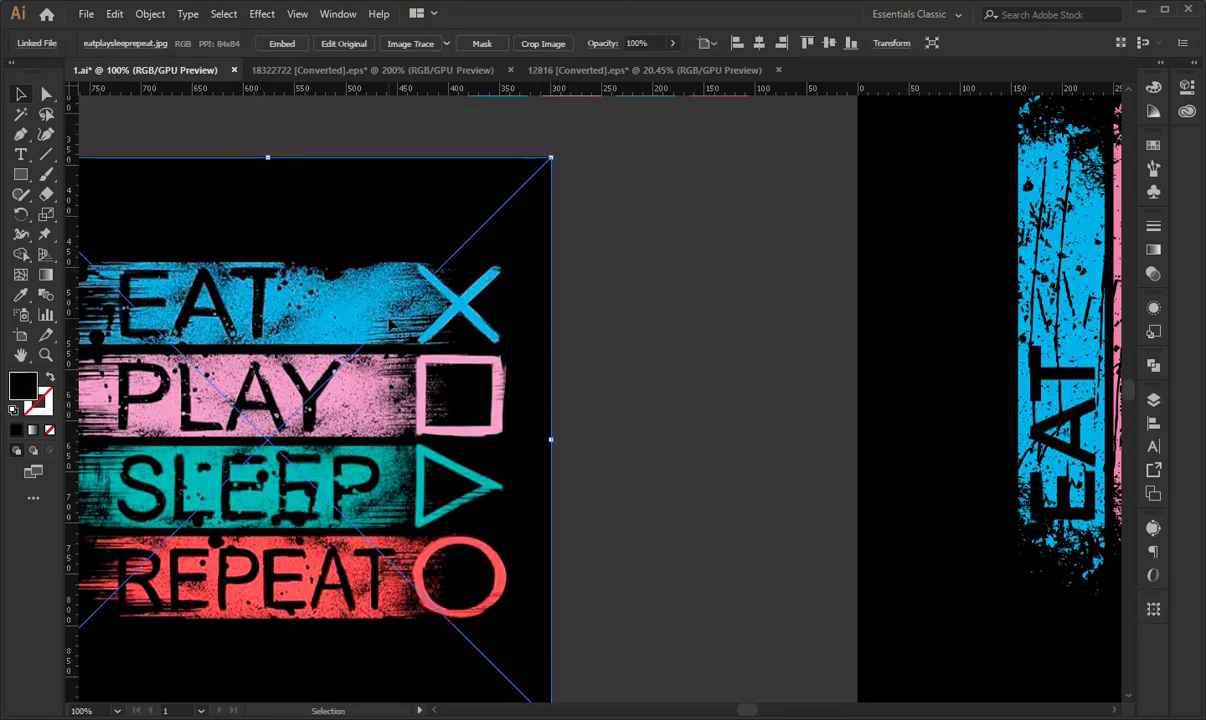
key("ctrl+minus")
key("ctrl+minus")
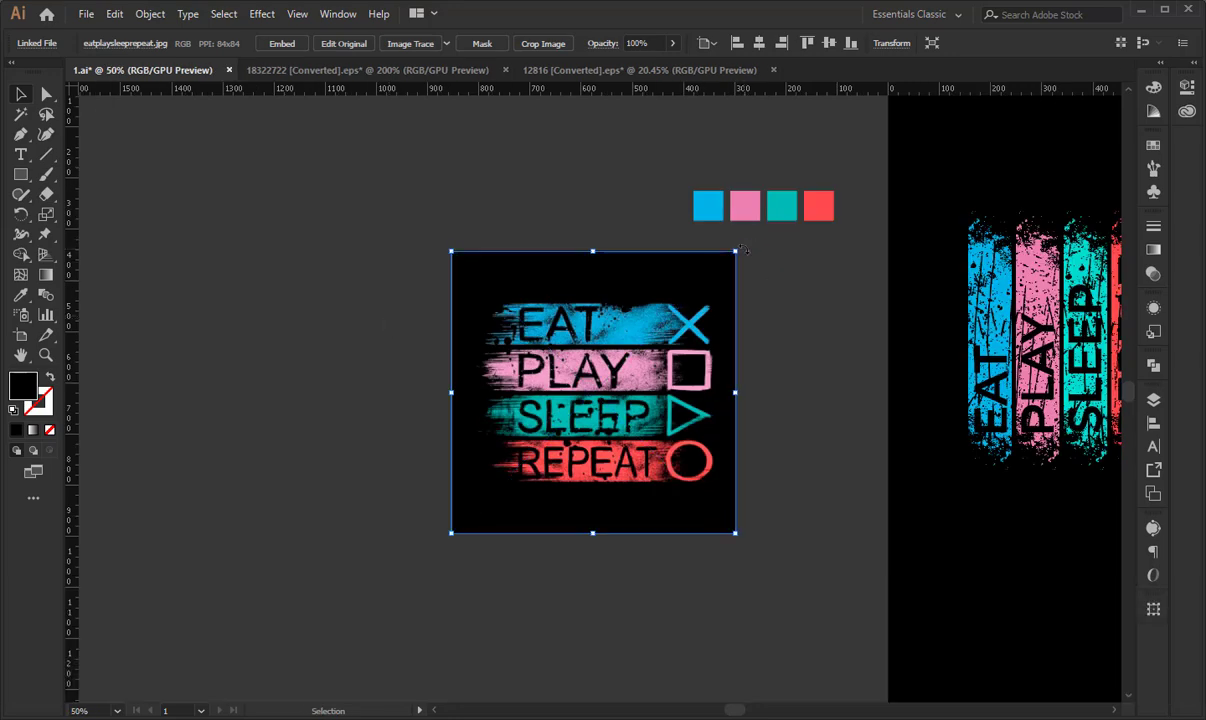
left_click_drag(390, 325, 490, 255)
left_click(530, 223)
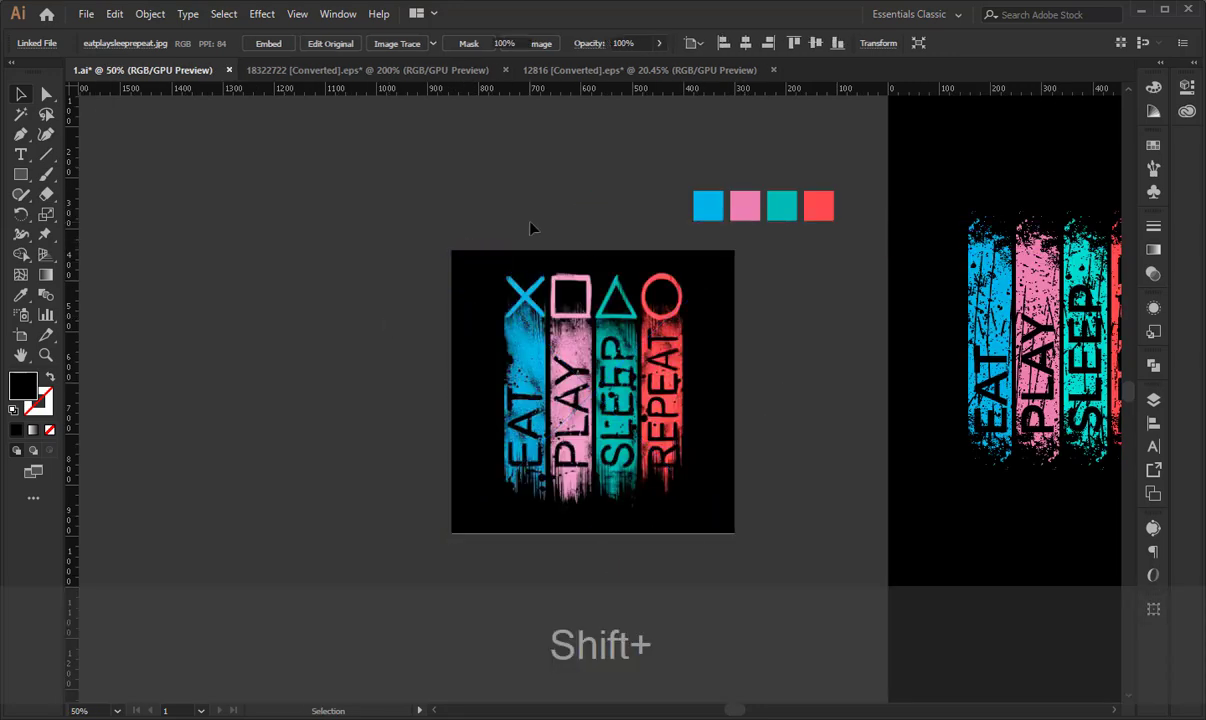
- Trace one diagonal of the reference's blue cross with the Pen tool, using a 1 pt black stroke and no fill
key("ctrl+plus")
key("ctrl+plus")
key("ctrl+plus")
left_click_drag(500, 212, 499, 426)
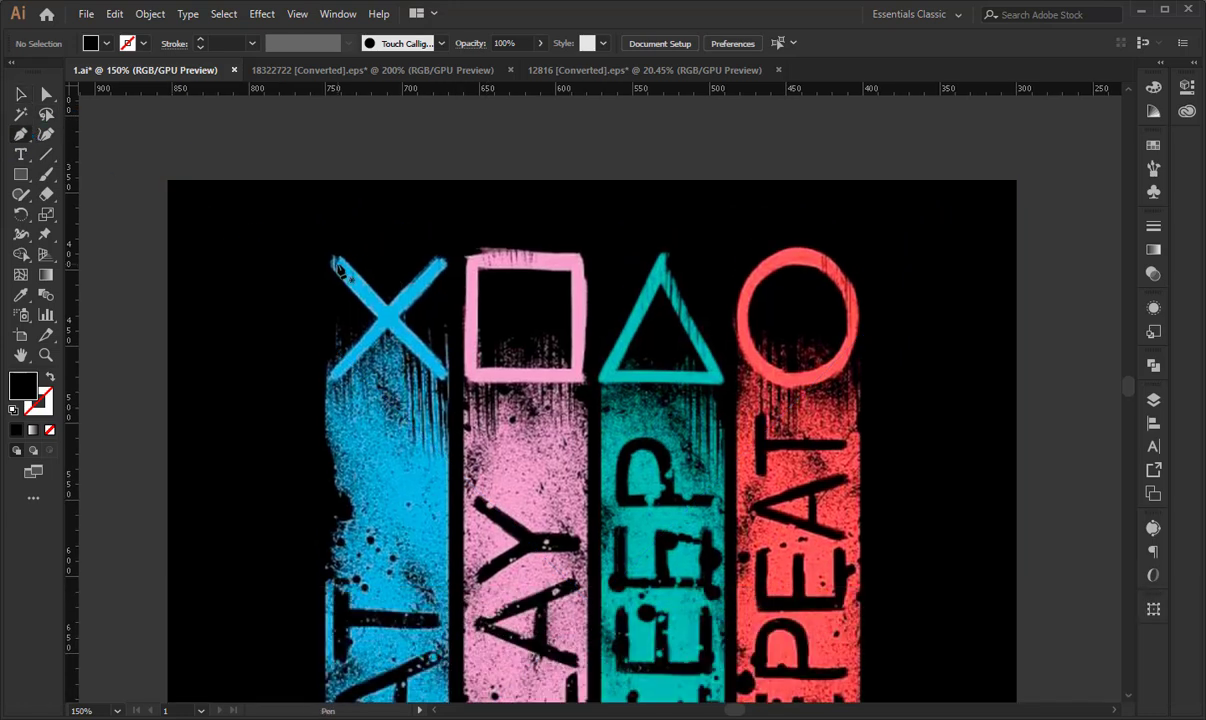
left_click(336, 262)
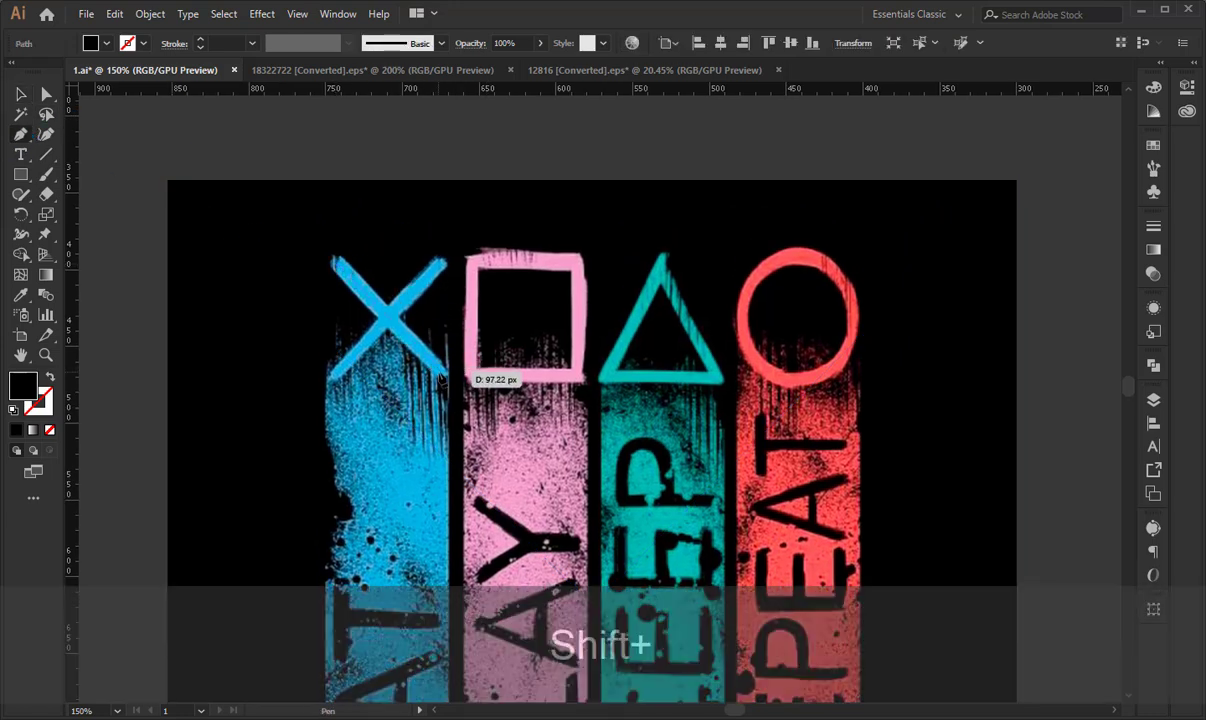
left_click(443, 378)
key("shift+x")
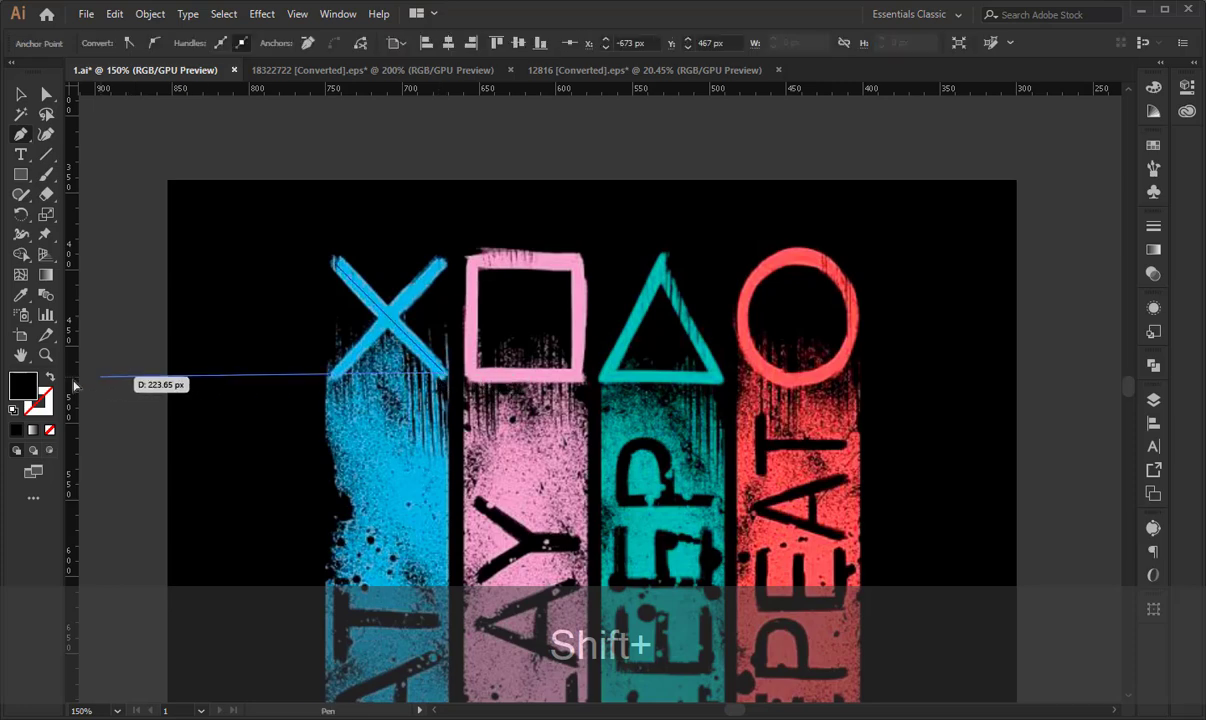
left_click(20, 95)
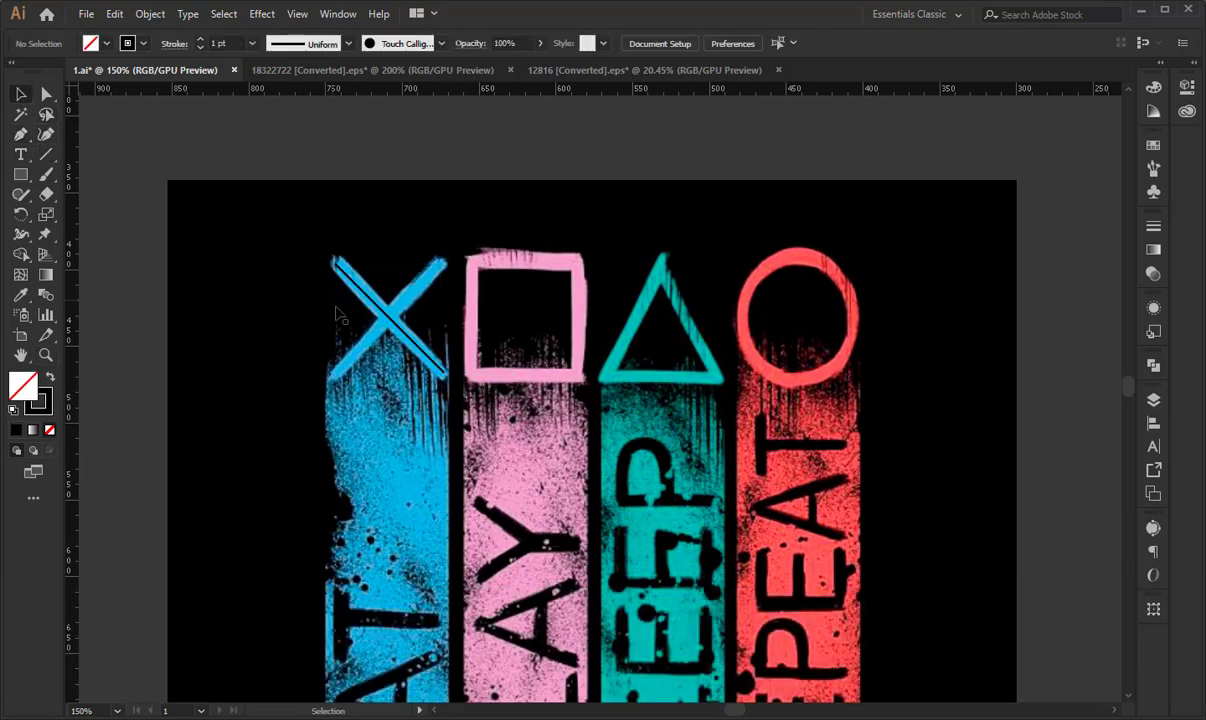
- Reflect a copy of the diagonal line across the vertical axis to complete the cross
right_click(381, 313)
mouse_move(505, 557)
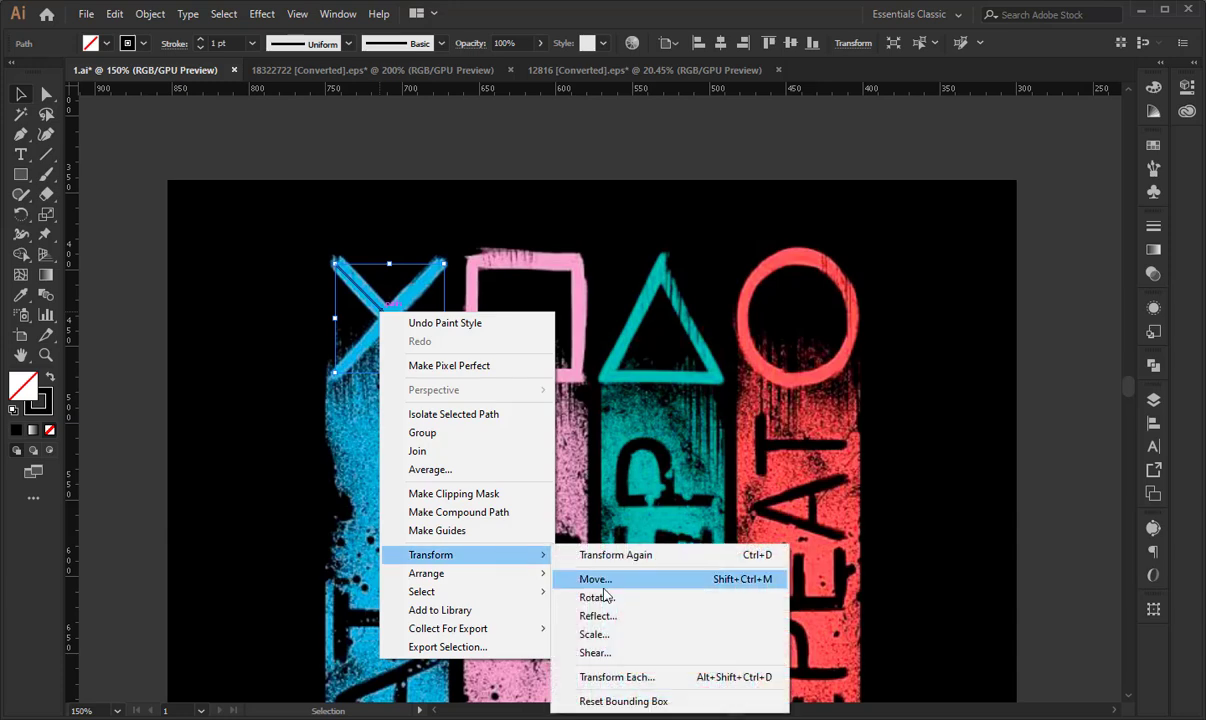
left_click(620, 614)
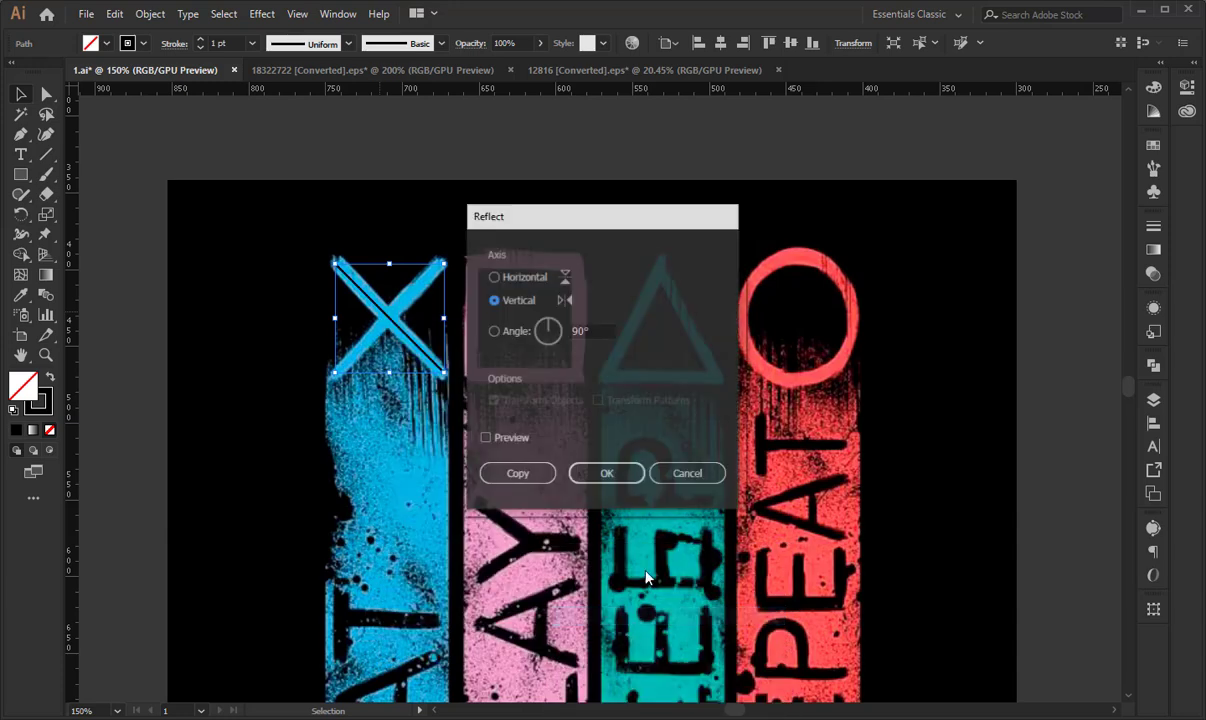
left_click(534, 483)
left_click(555, 145)
- Lock the reference image and dismiss the trial notice
left_click(562, 267)
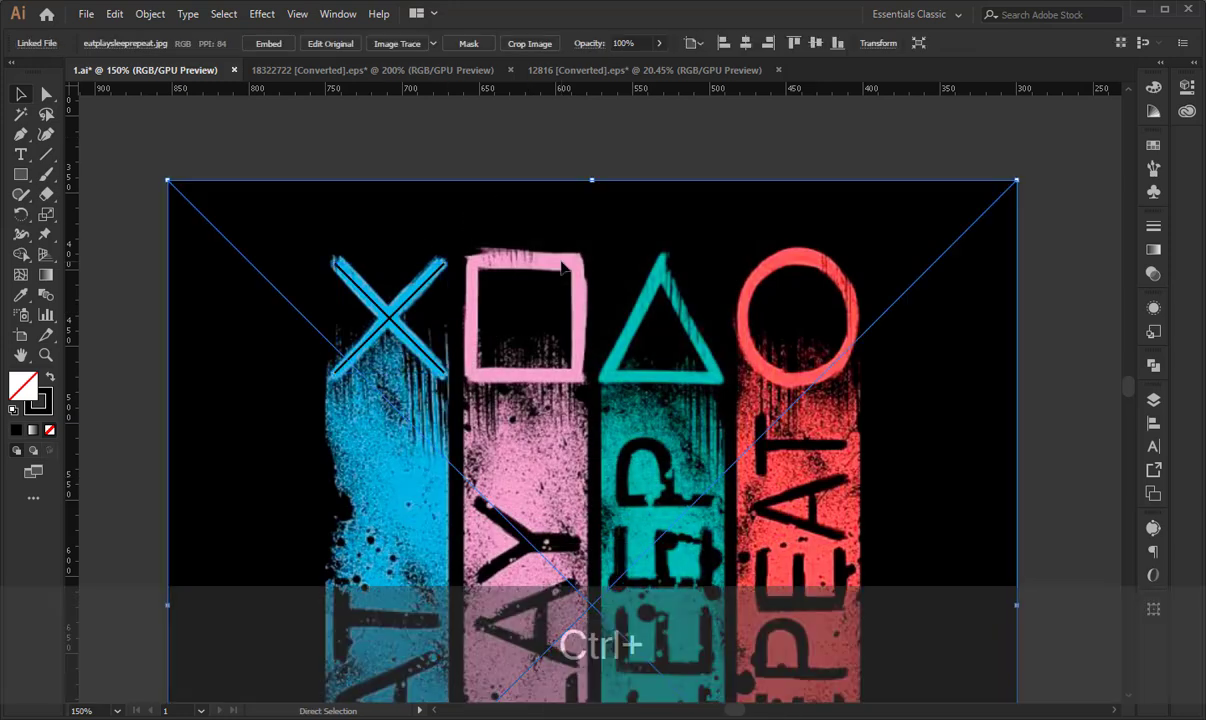
key("ctrl+2")
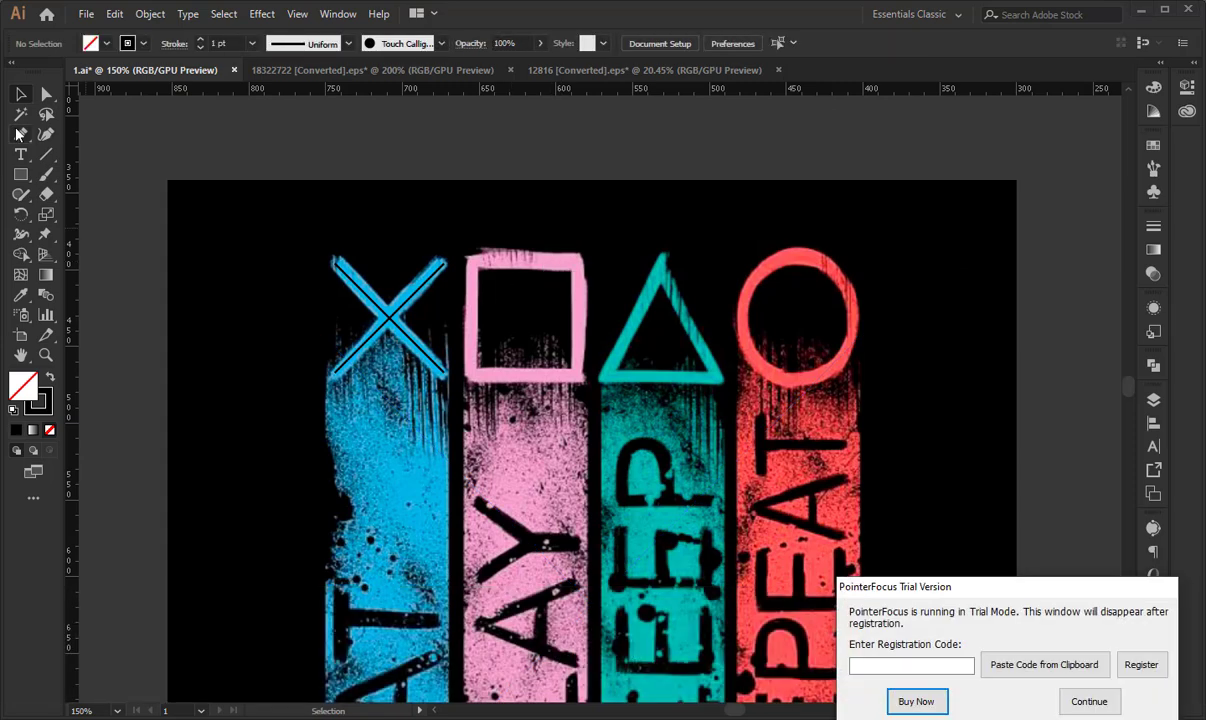
left_click(1062, 701)
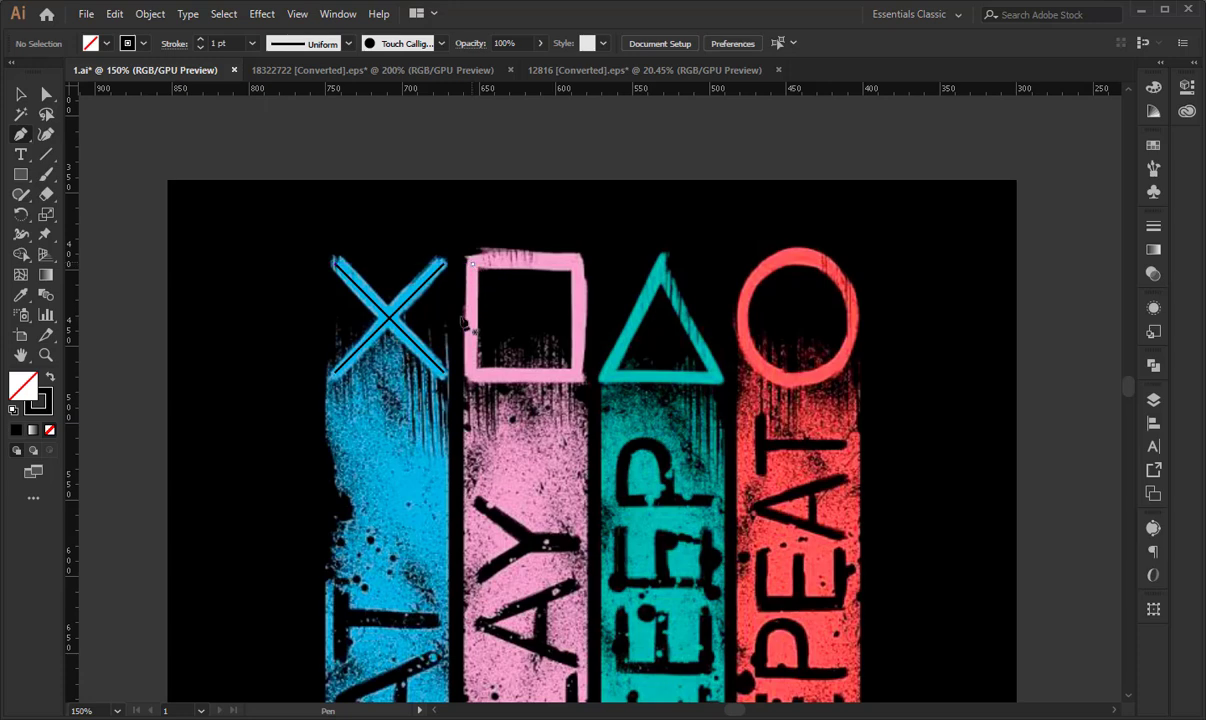
- Trace the pink square as a closed Pen path through its four corners and deselect it
left_click(473, 373, "shift")
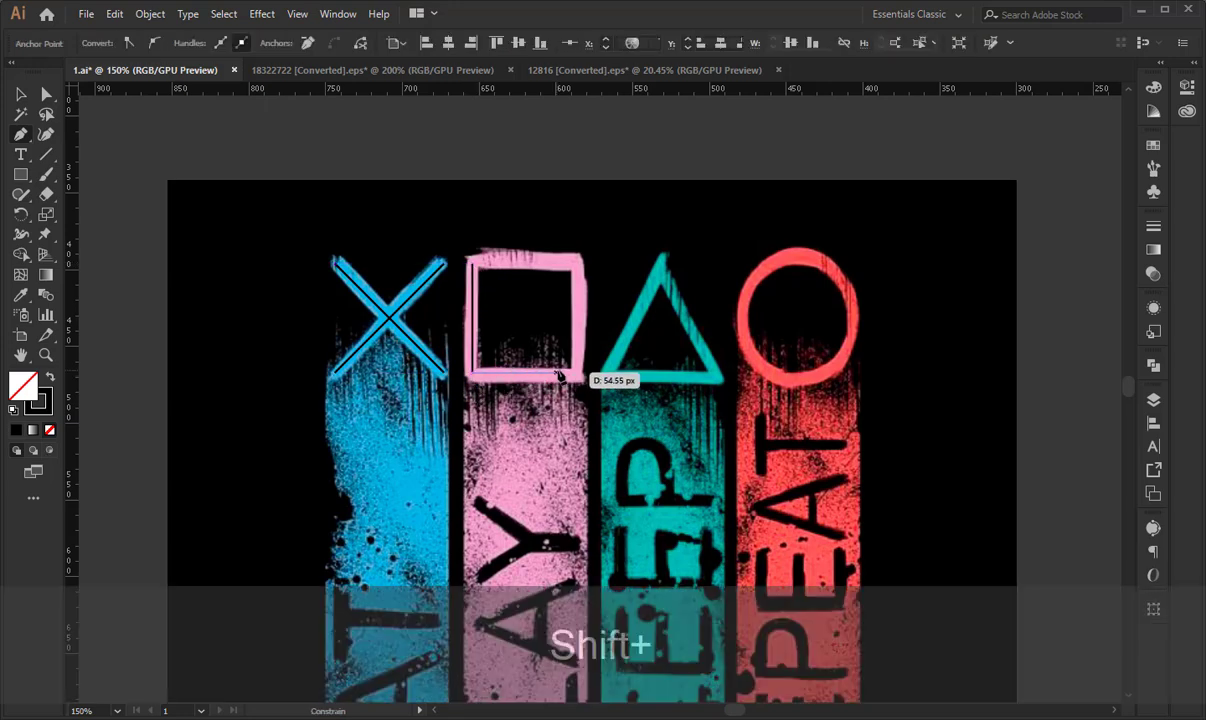
left_click(578, 373, "shift")
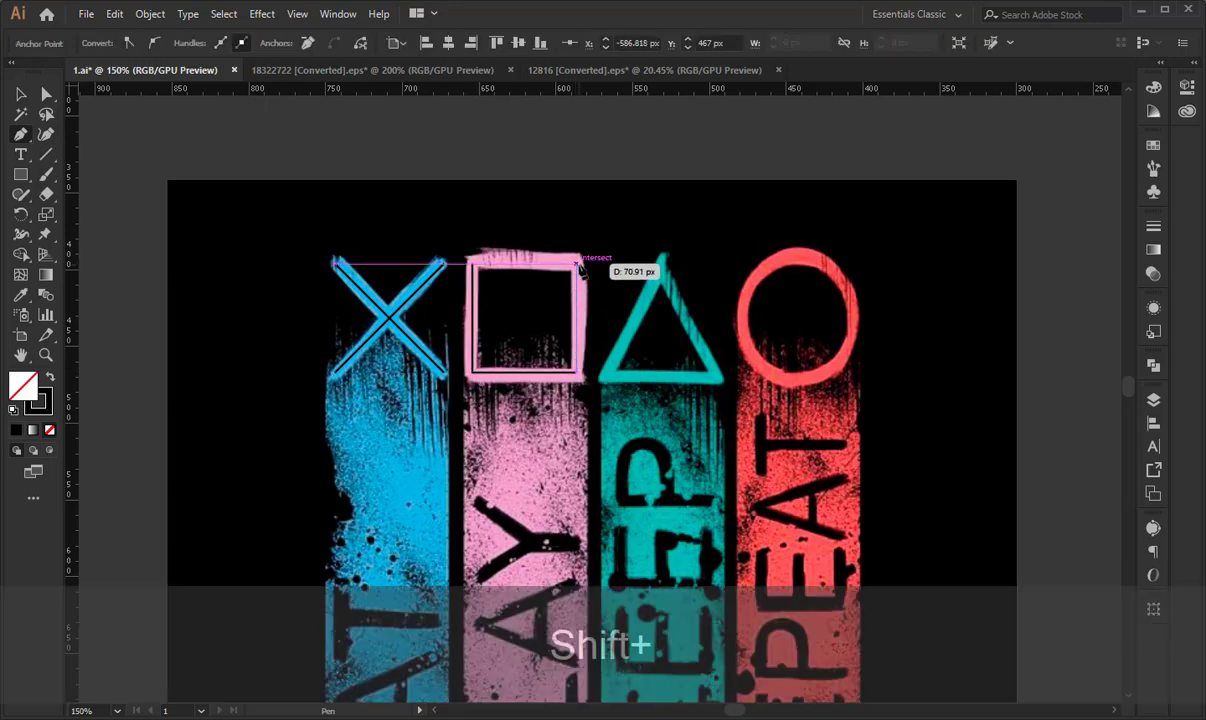
left_click(578, 264, "shift")
left_click(473, 264, "shift")
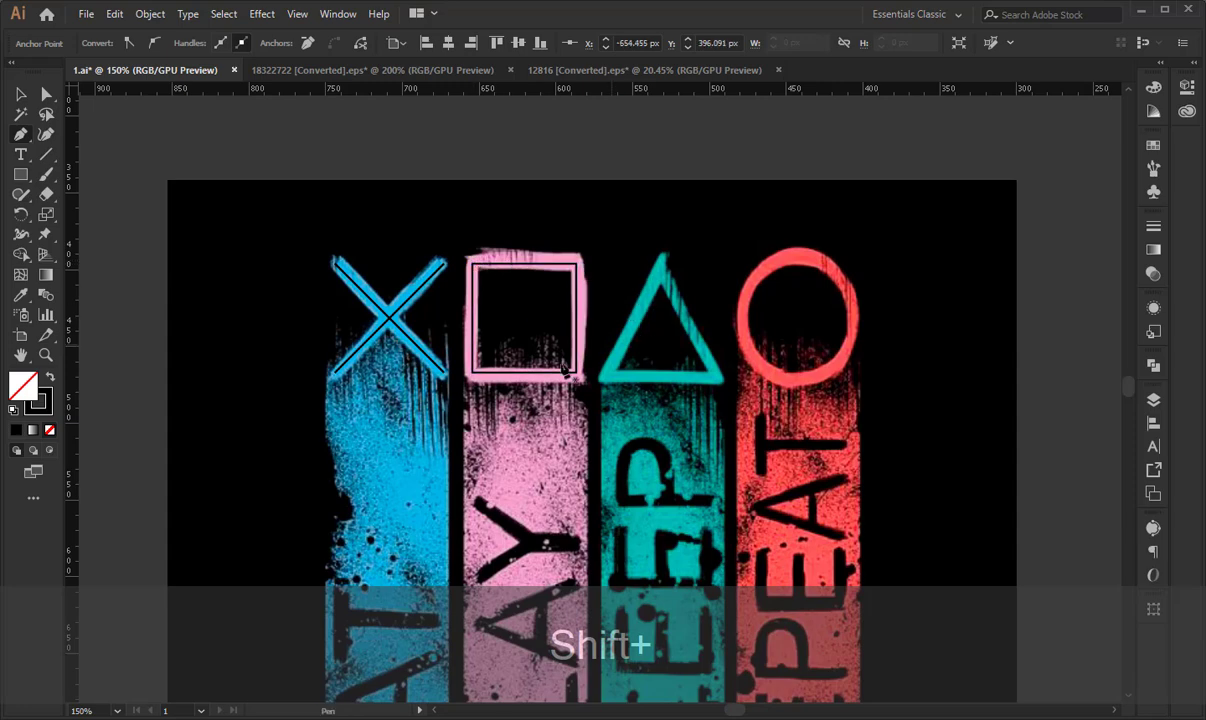
left_click(21, 94)
left_click(587, 210)
- Try to trace the green triangle as a closed Pen path starting from its apex
key("space")
left_click_drag(587, 210, 366, 228)
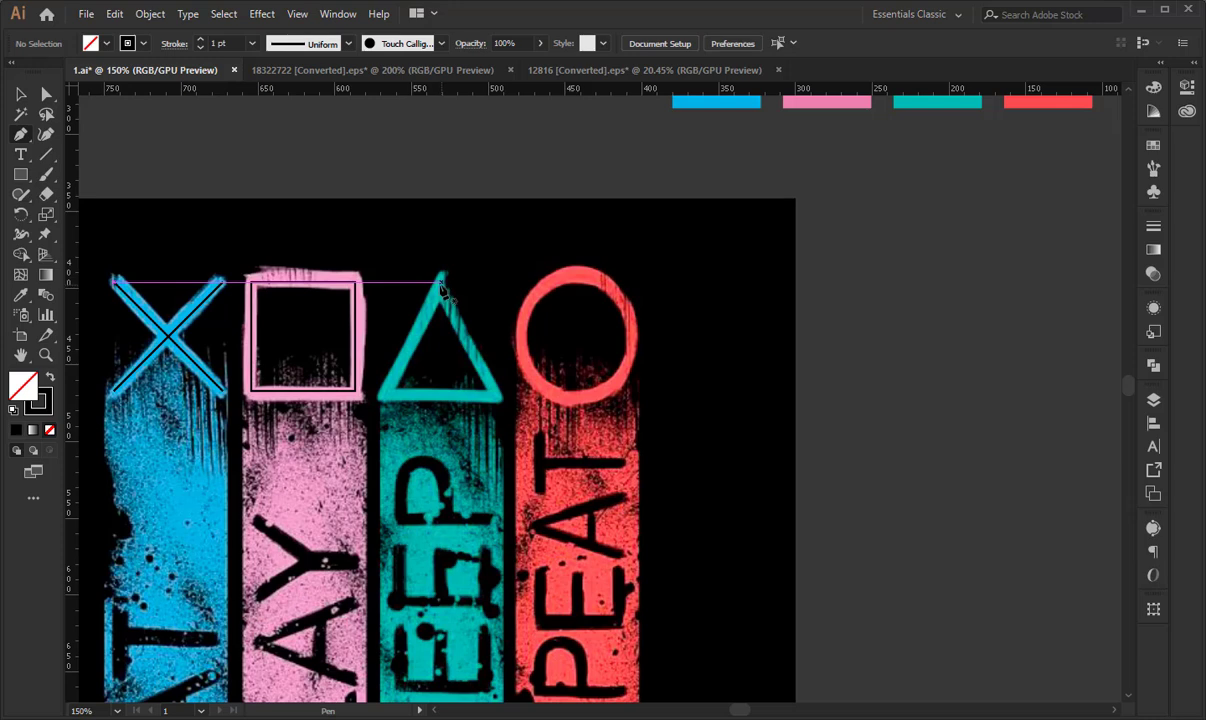
left_click(443, 293)
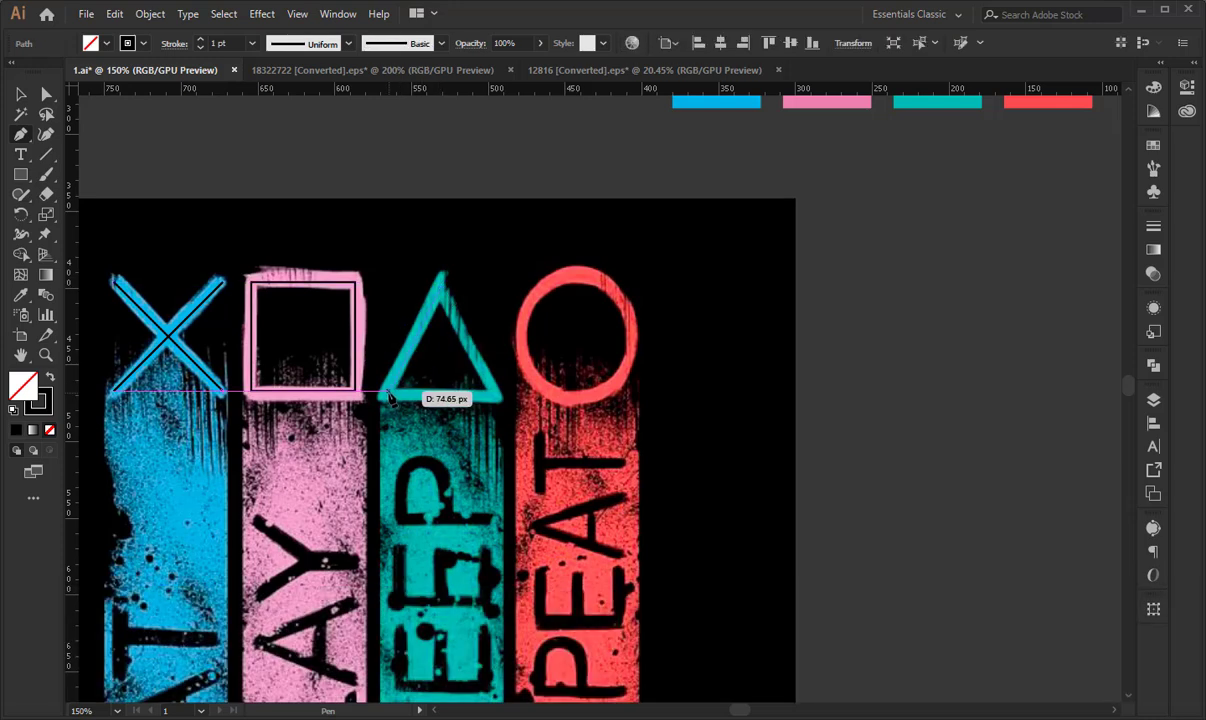
left_click(389, 396)
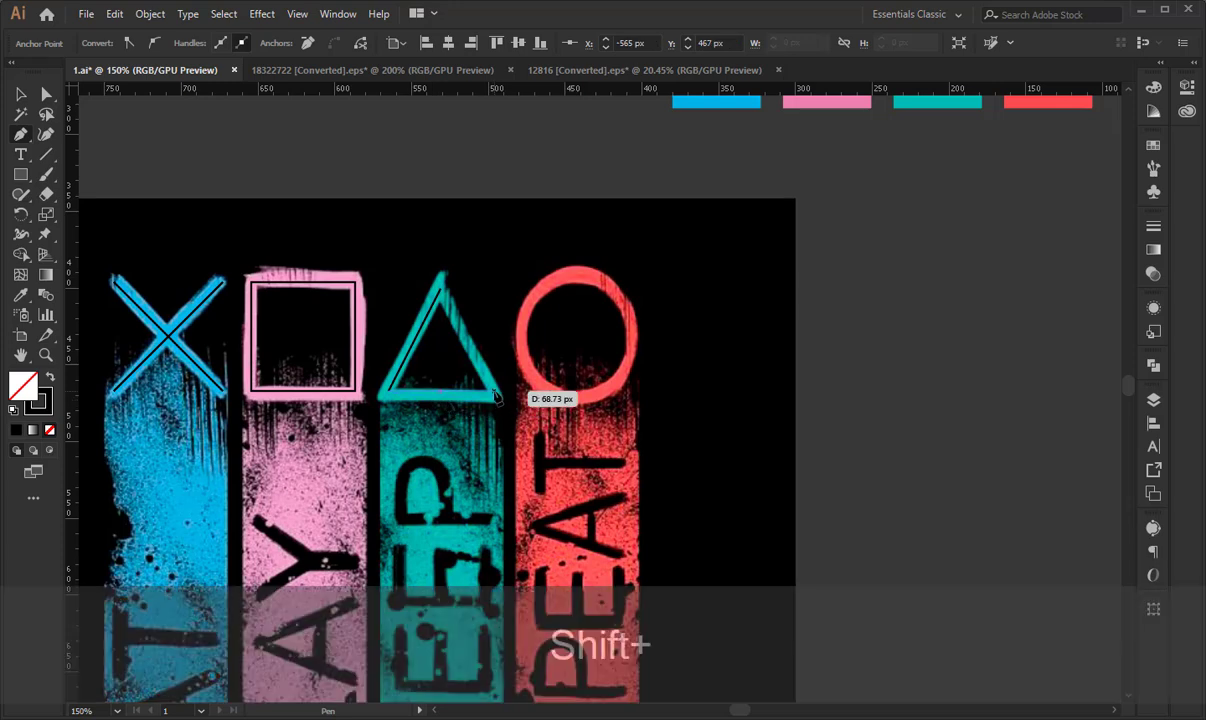
left_click(495, 397, "shift")
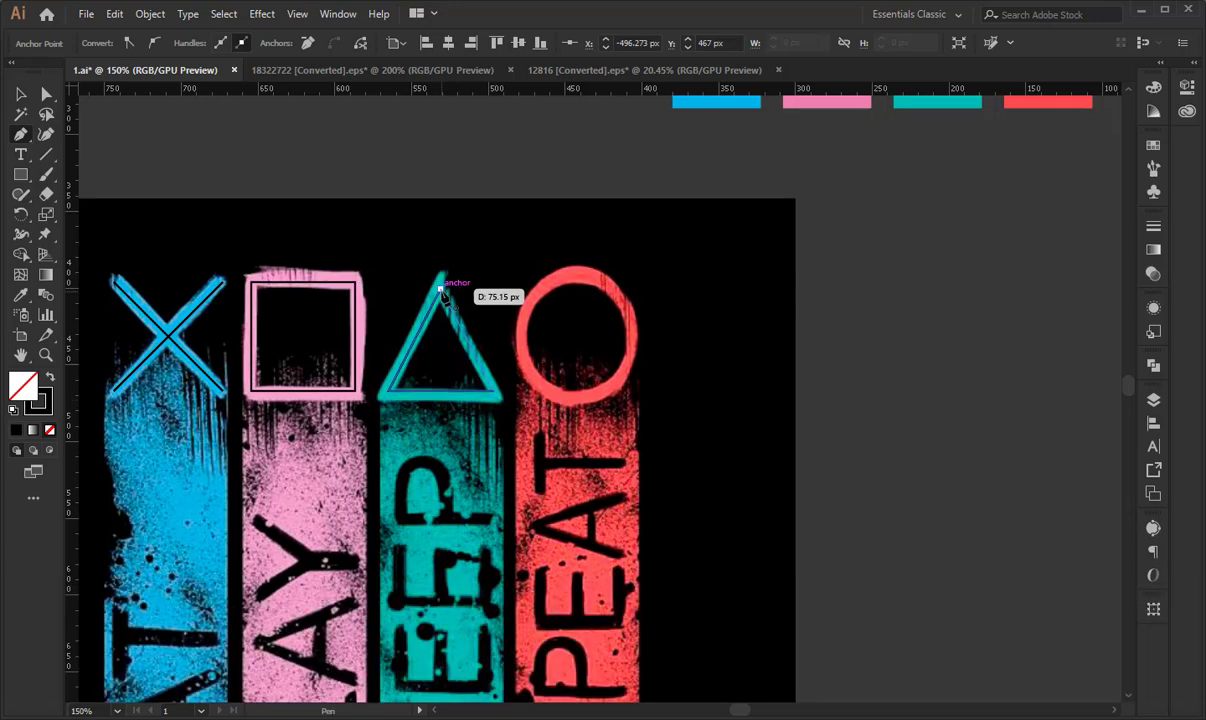
left_click(443, 289)
left_click(22, 97)
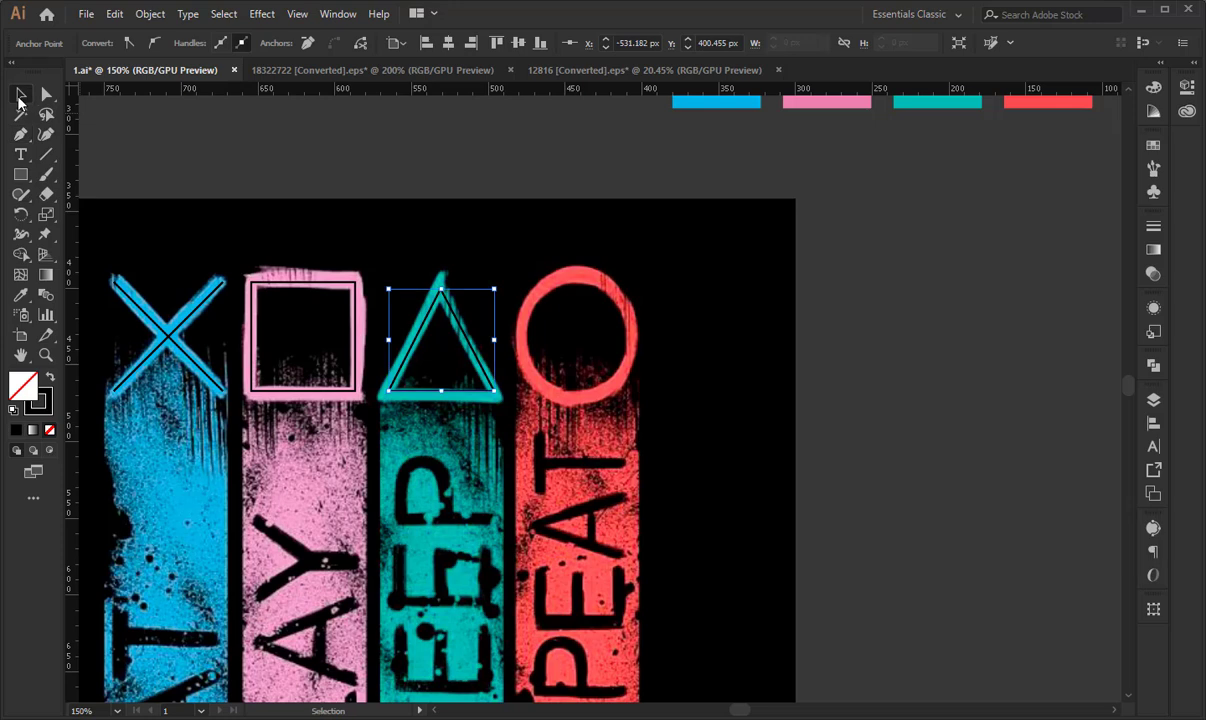
- Try moving the triangle's apex anchor down 3 px, undo that move, and delete the whole triangle path
key("Down")
key("Down")
key("Down")
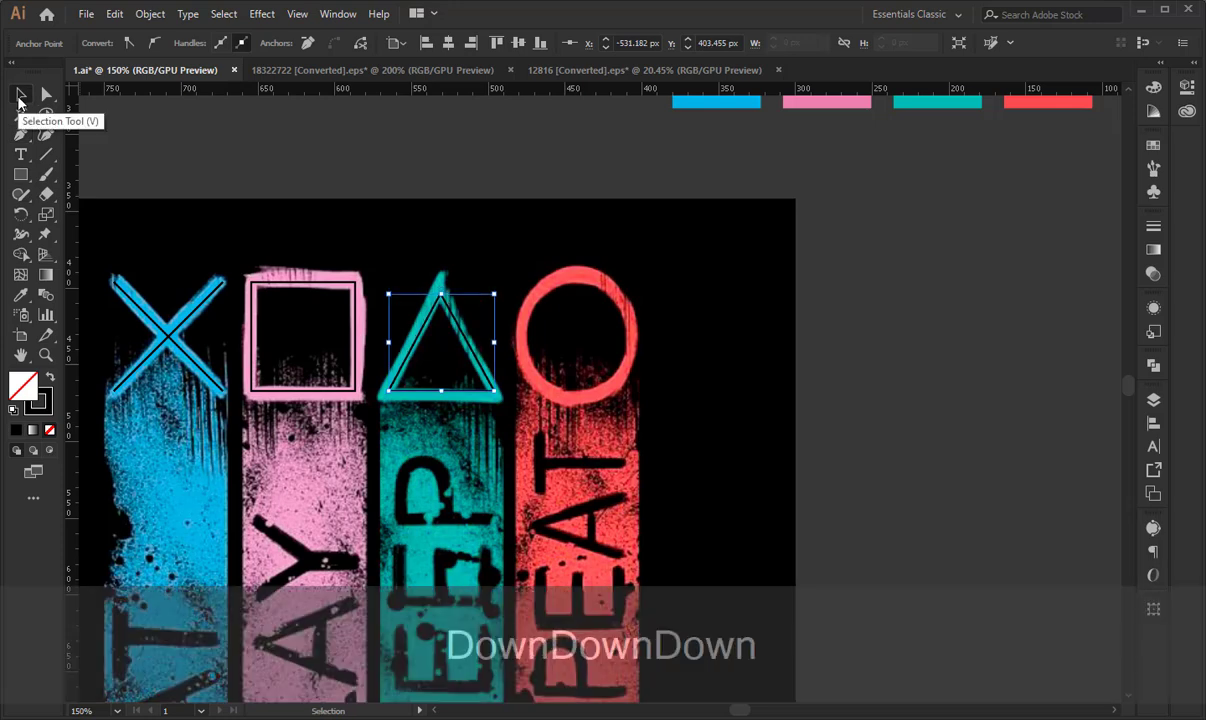
key("ctrl+z")
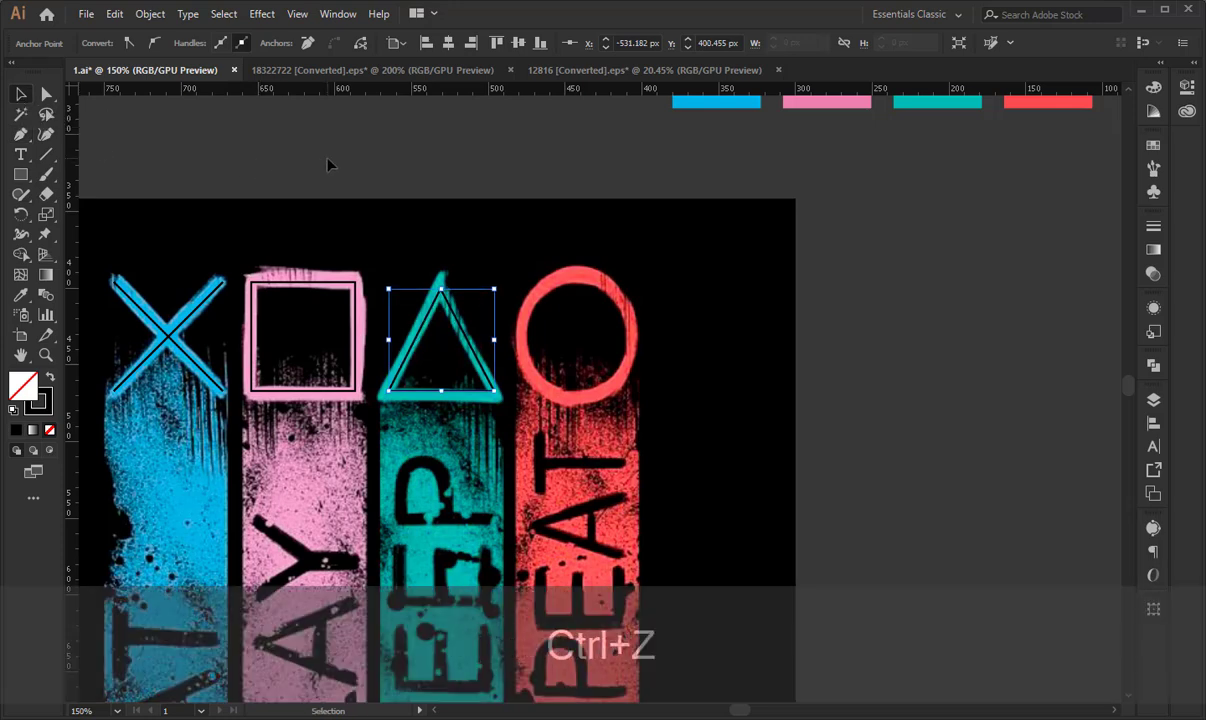
key("Delete")
key("Delete")
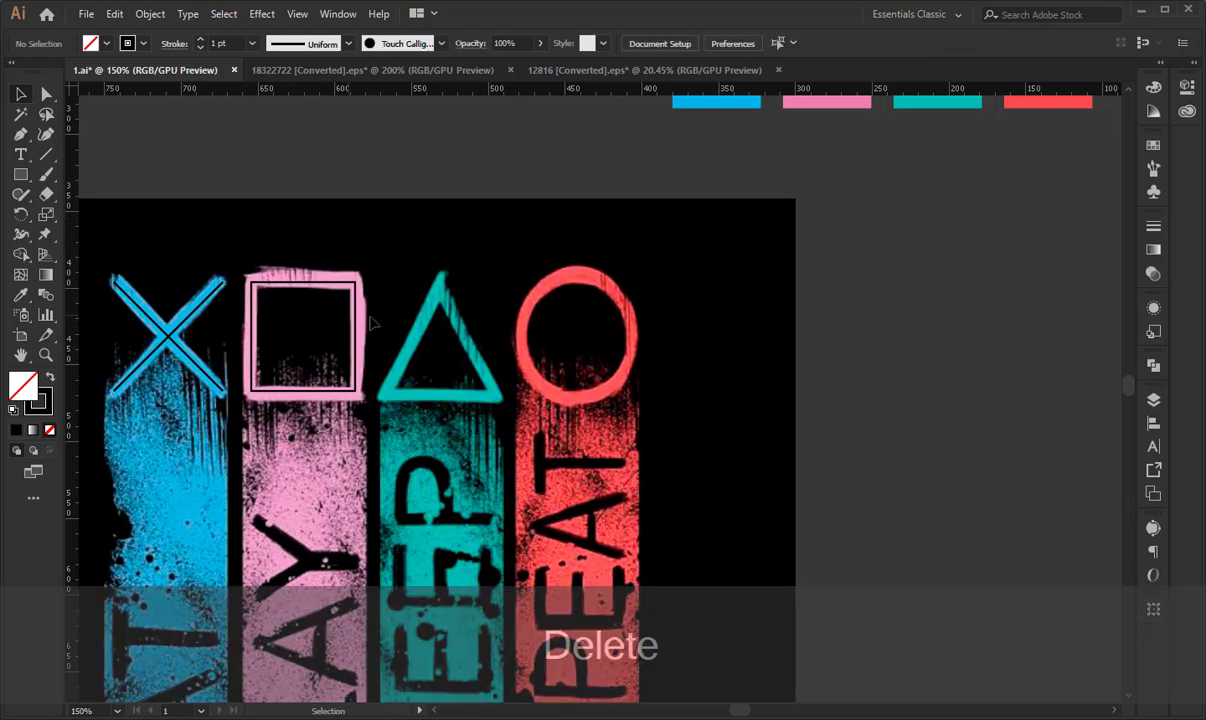
- Trace the green triangle as a closed Pen path starting from its lower-left corner, level with the square's edges, and deselect it
left_click(20, 133)
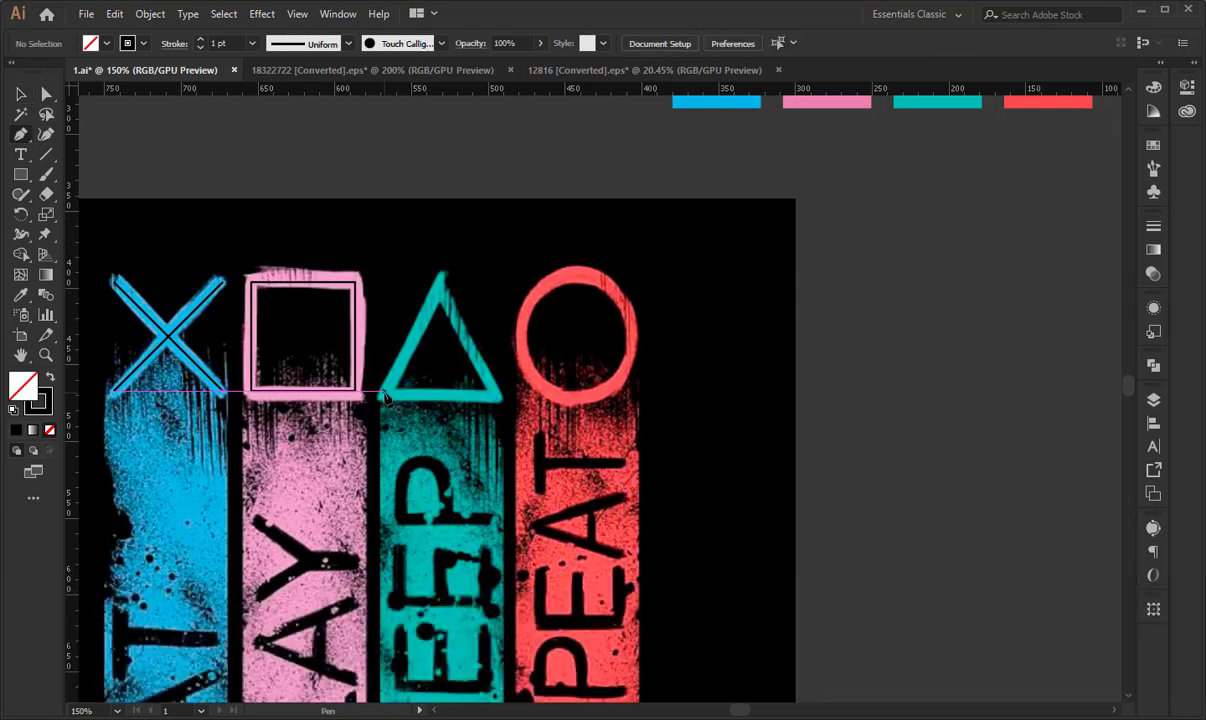
left_click(384, 391)
left_click(440, 281)
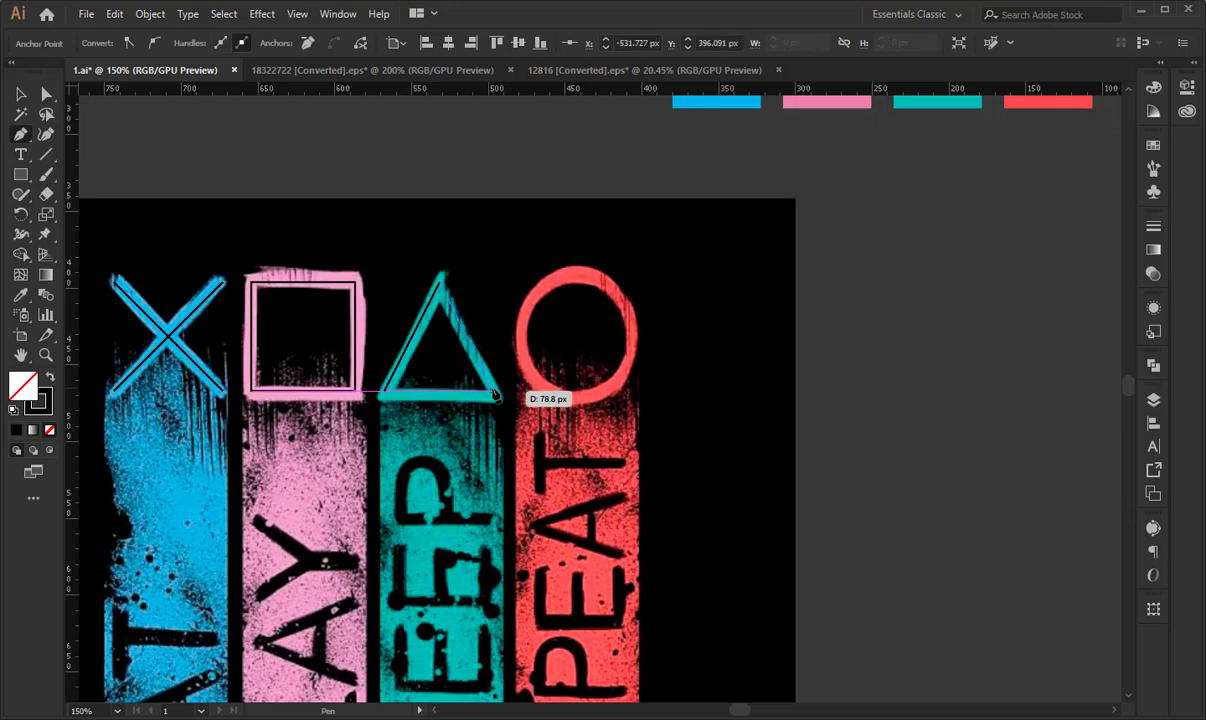
left_click(497, 396)
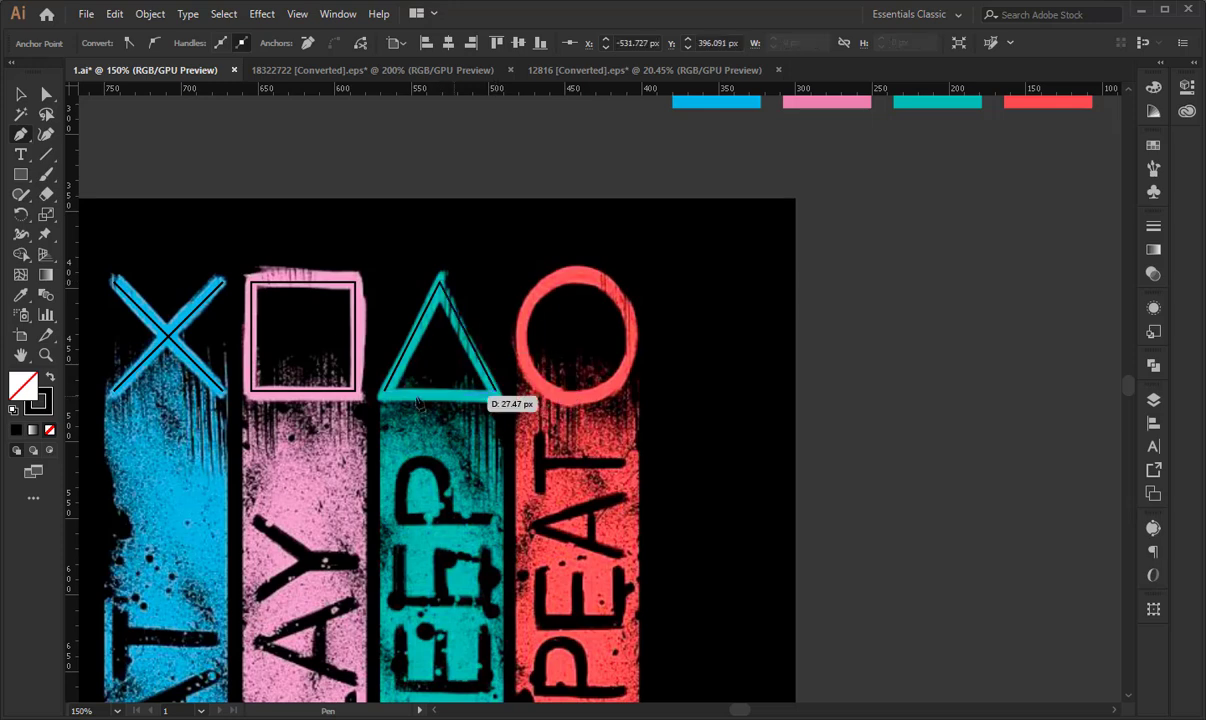
left_click(384, 392)
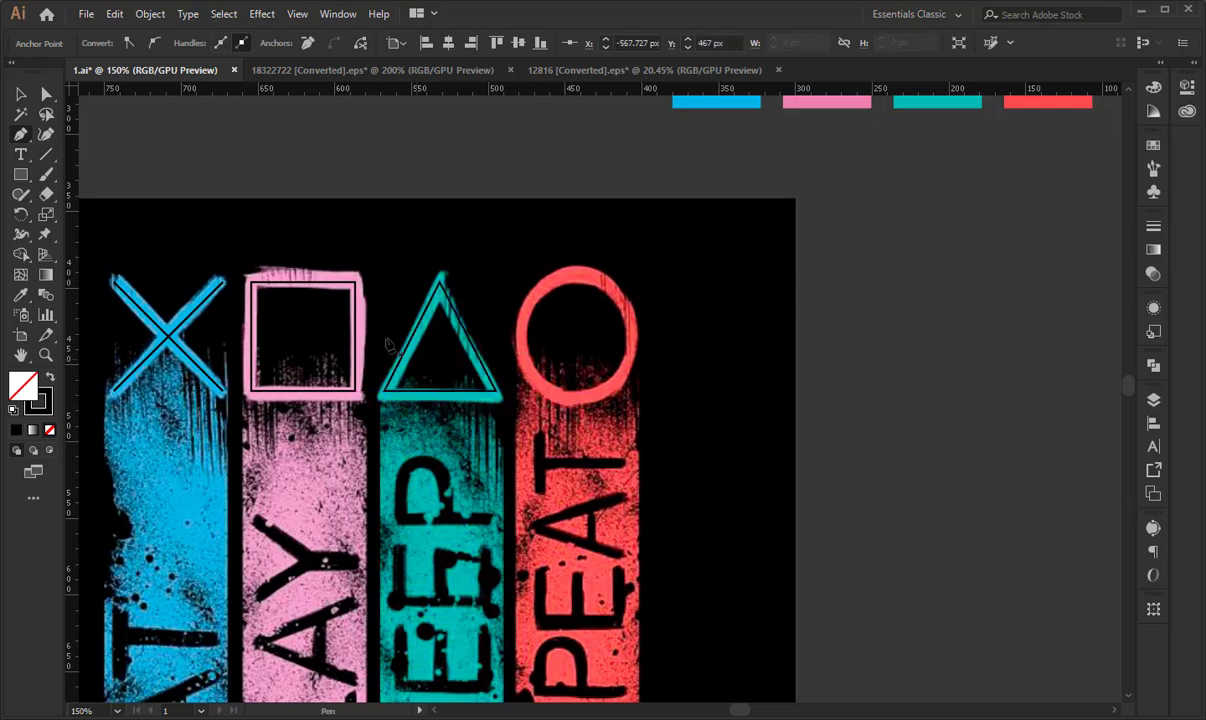
left_click(22, 93)
left_click(402, 130)
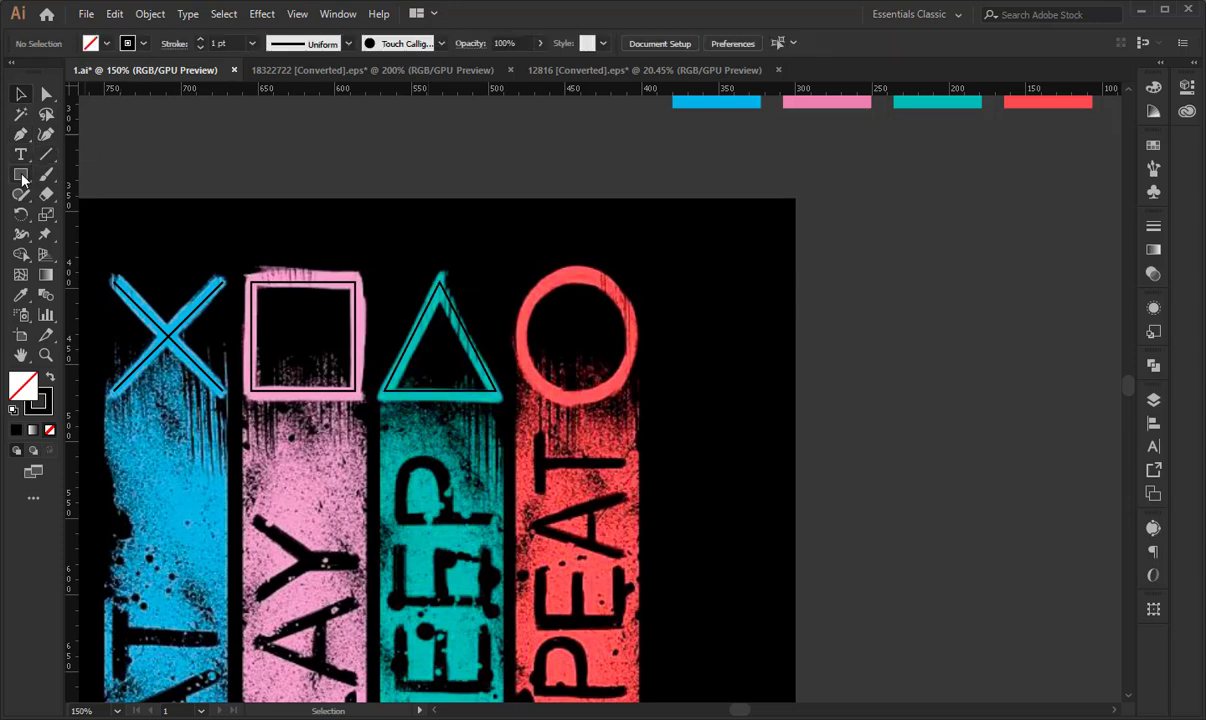
- Draw a circle from its center over the reference's red ring with the Ellipse tool, undoing a first misplaced attempt
left_click_drag(22, 178, 62, 203)
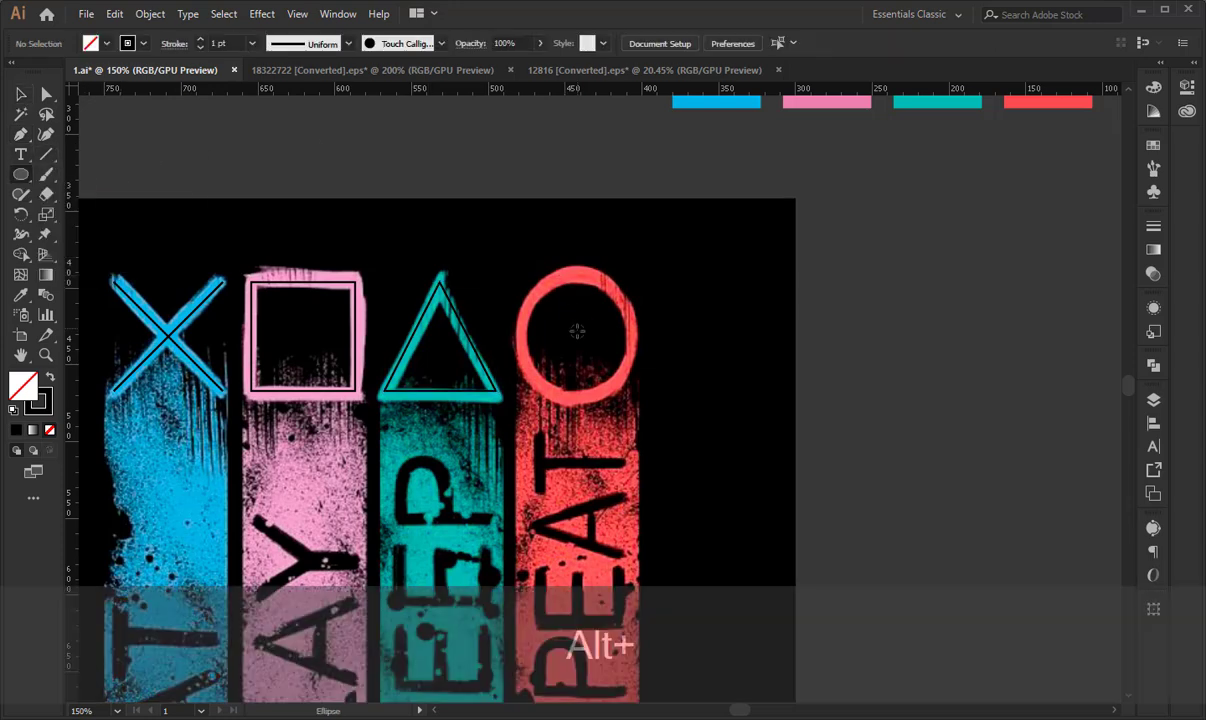
left_click_drag(573, 343, 620, 402)
key("ctrl+alt+z")
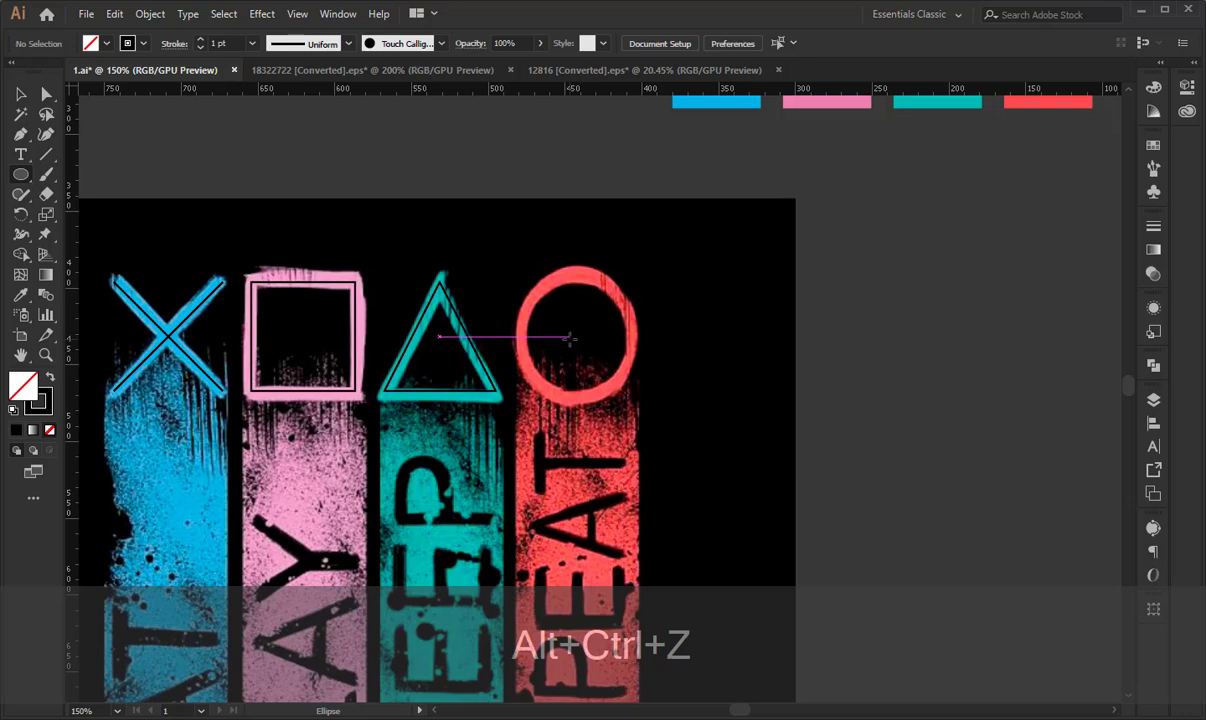
left_click_drag(569, 338, 618, 397)
key("v")
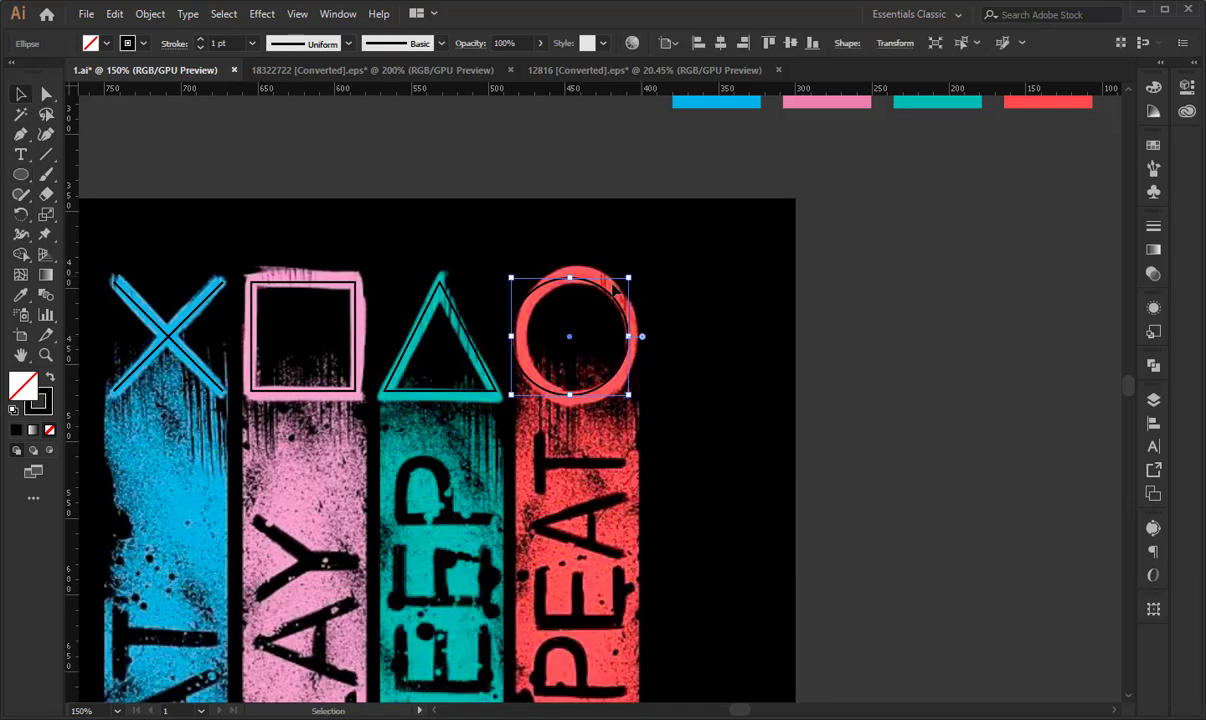
- Move the circle onto the red ring, stretch its height to match, nudge it into place, and deselect it
left_click_drag(602, 286, 583, 272)
left_click_drag(576, 395, 574, 401)
key("Left")
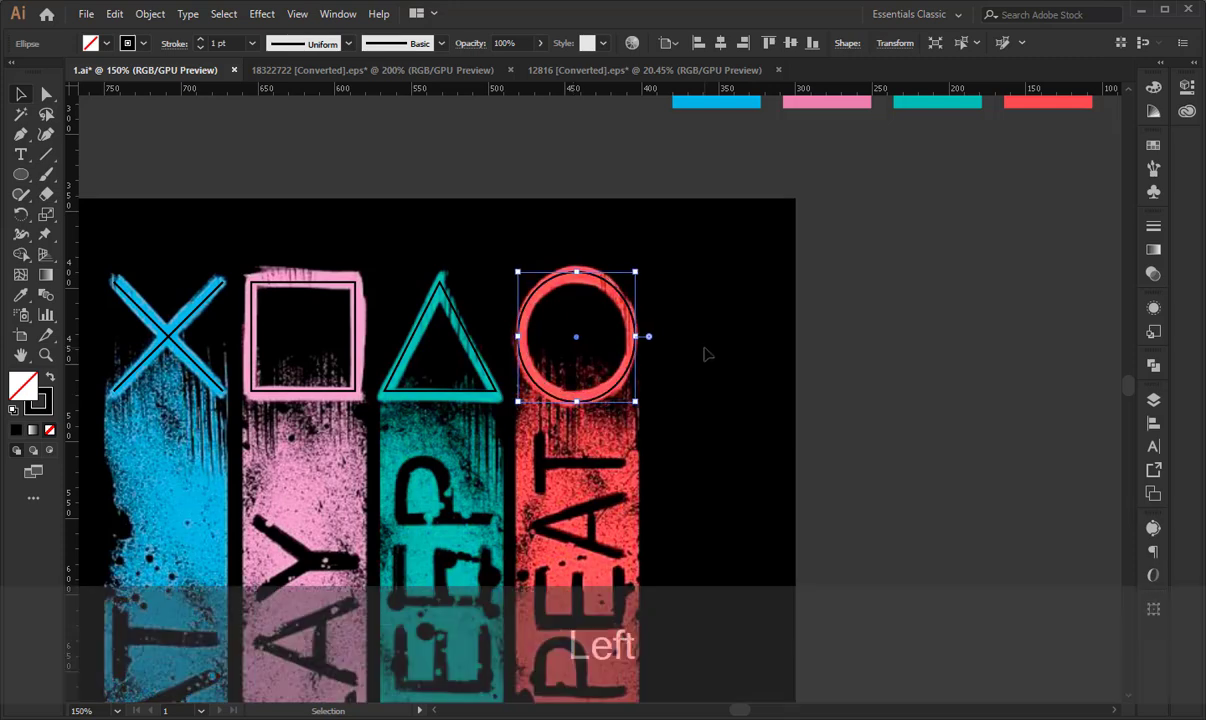
left_click(699, 308)
- Select all four traced symbols and move them off the reference into the empty area above the artboard
key("space")
left_click_drag(431, 251, 587, 352)
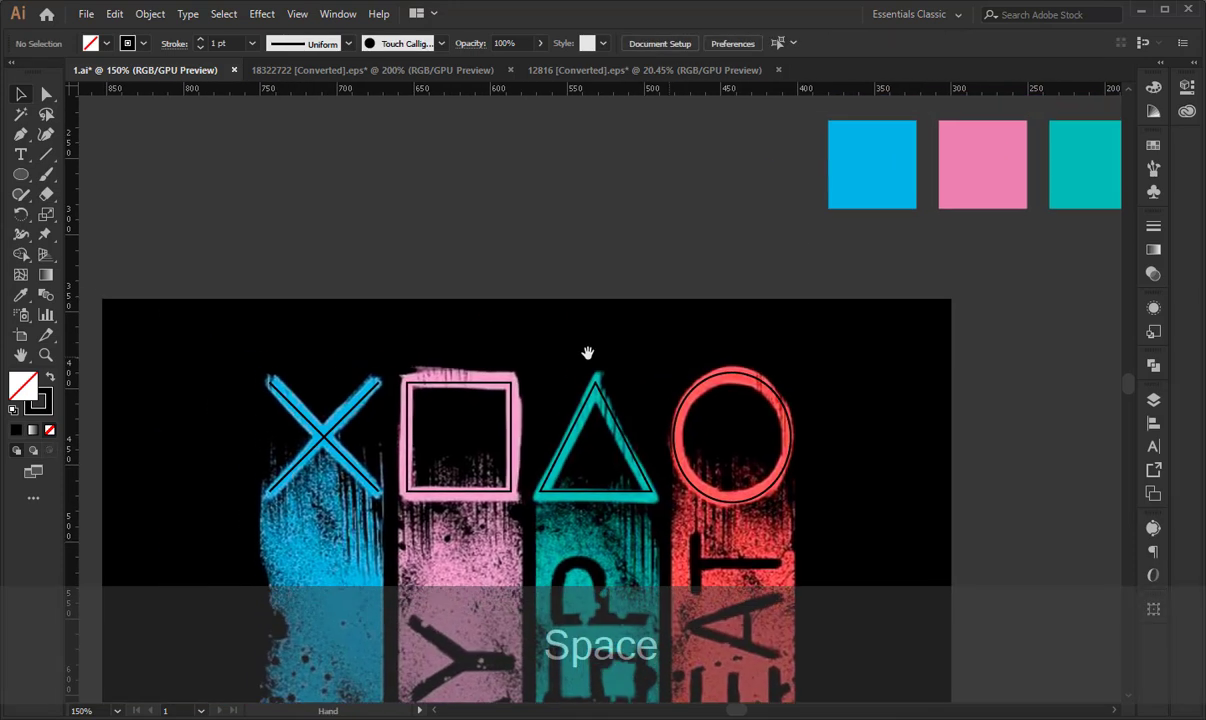
left_click_drag(267, 306, 776, 481)
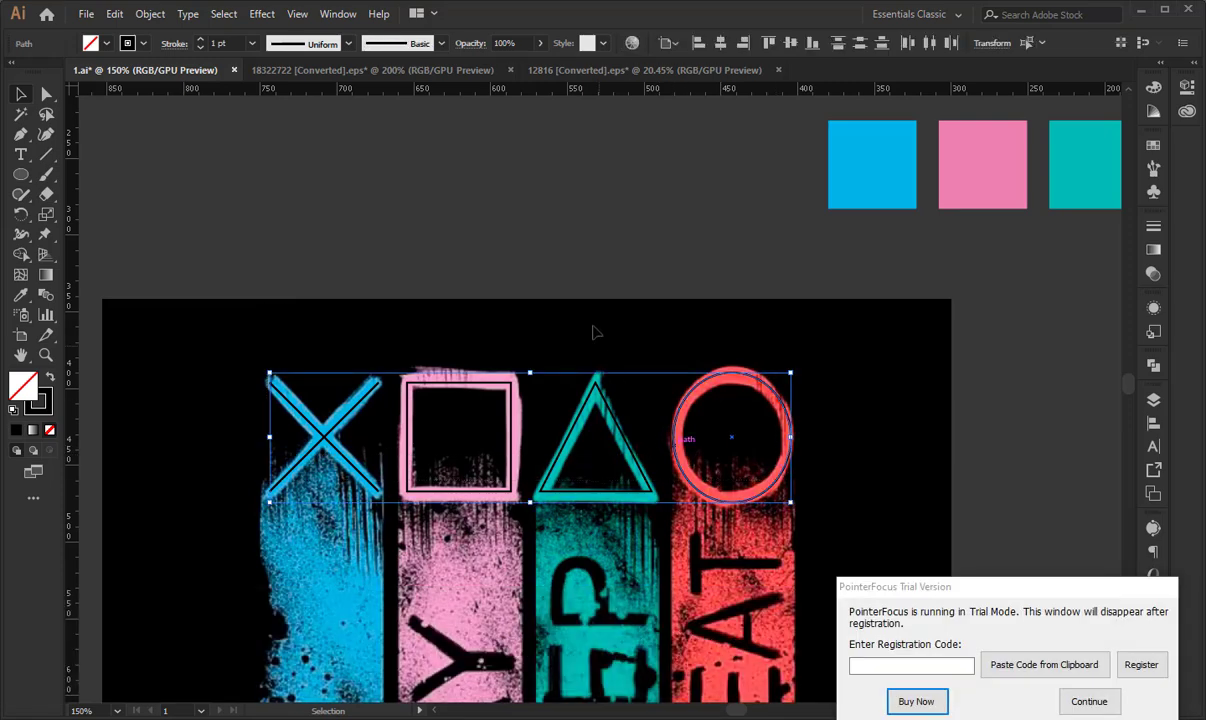
left_click(1086, 701)
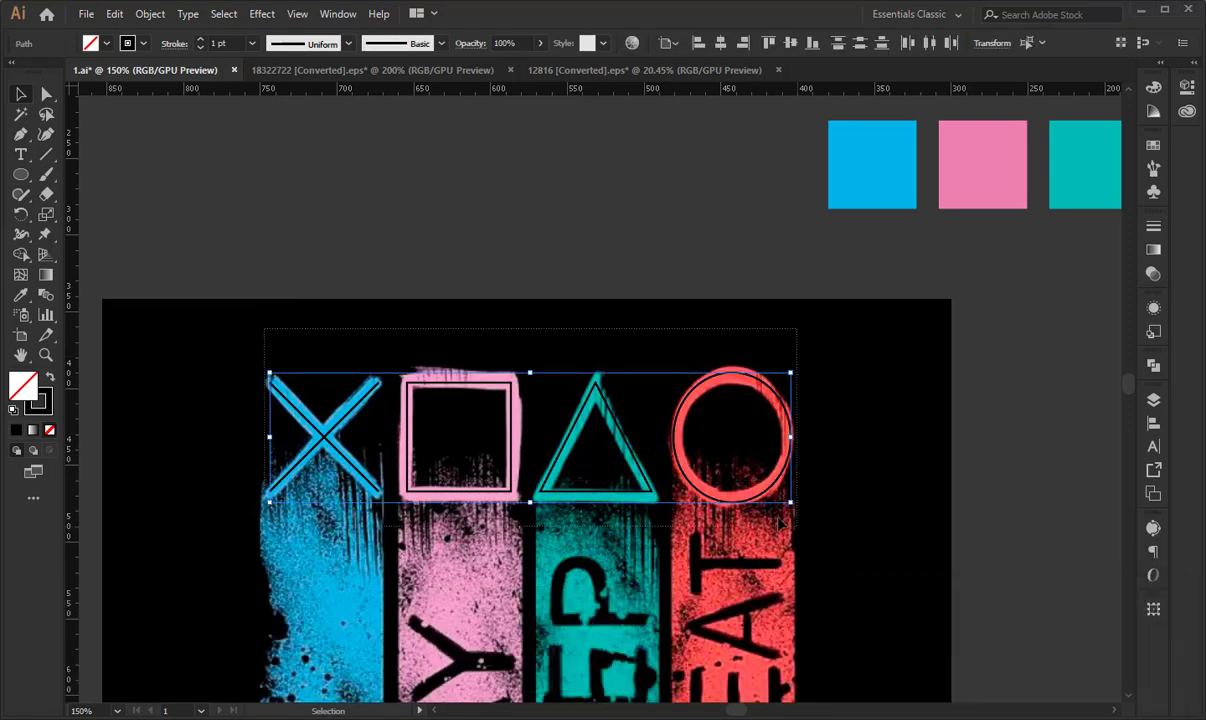
left_click_drag(672, 460, 581, 202)
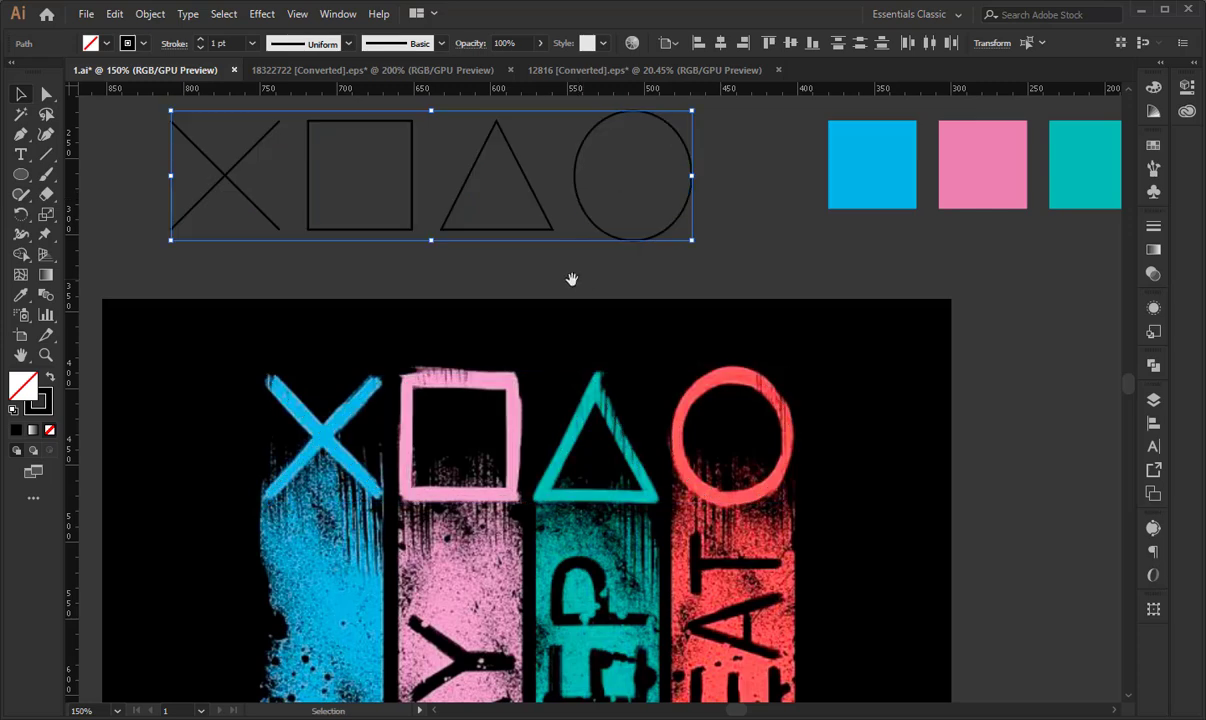
- Set the stroke weight of the cross, square, triangle and circle outlines to 3 pt
key("space")
left_click_drag(568, 275, 611, 361)
key("ctrl+KP_Add")
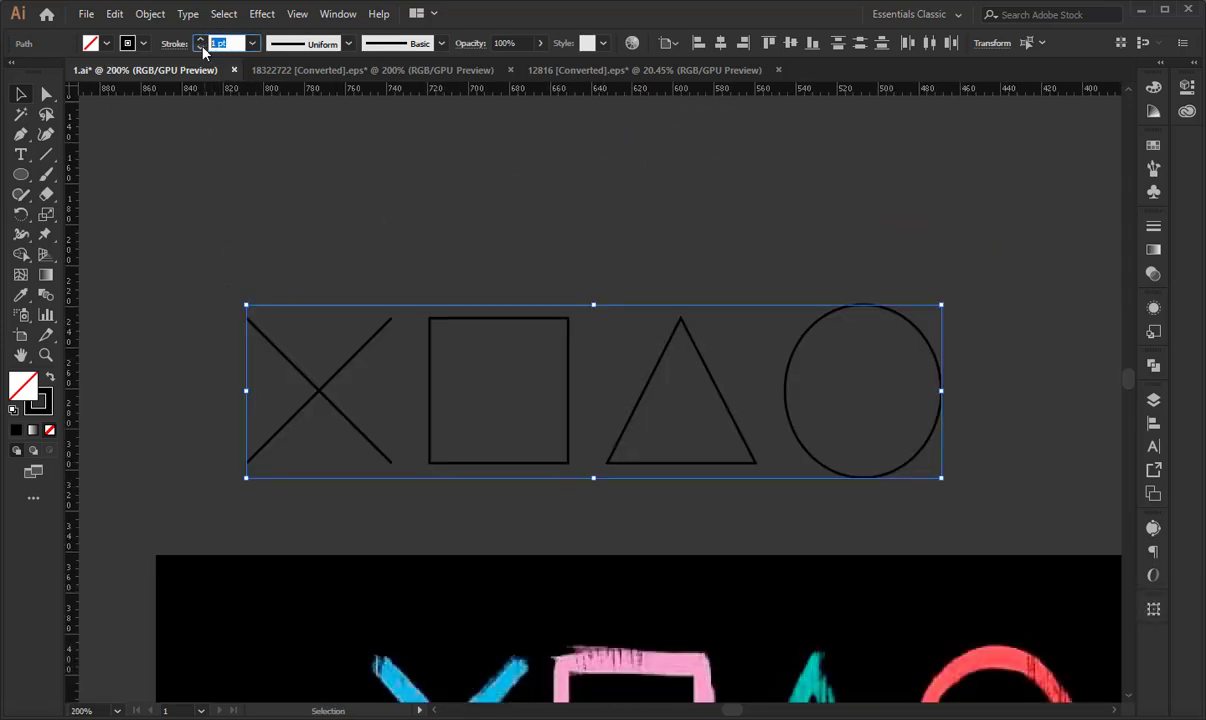
type("1.5")
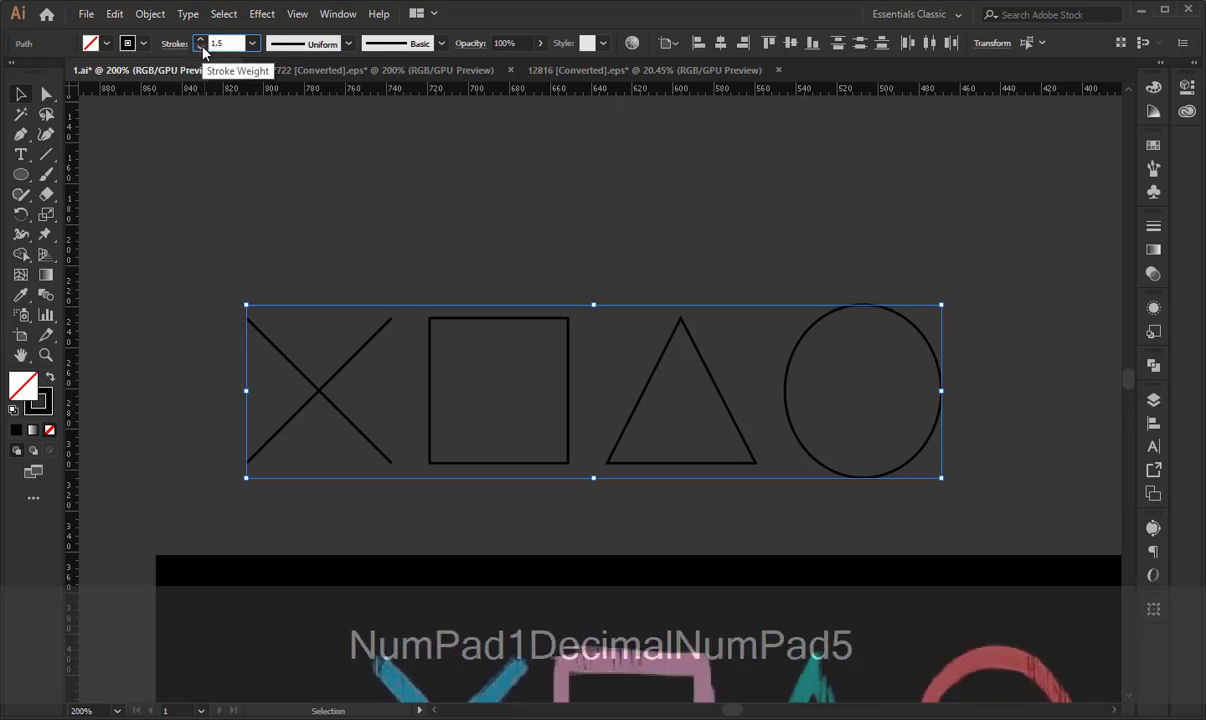
key("Return")
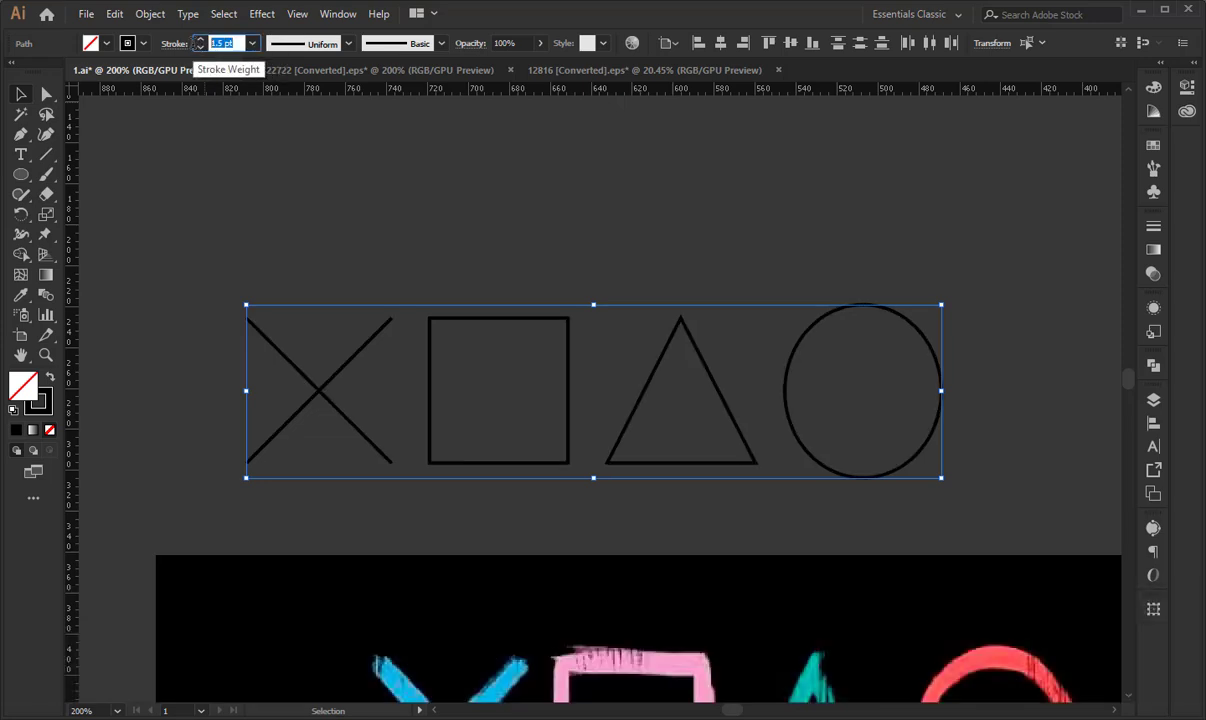
key("Up")
key("Up")
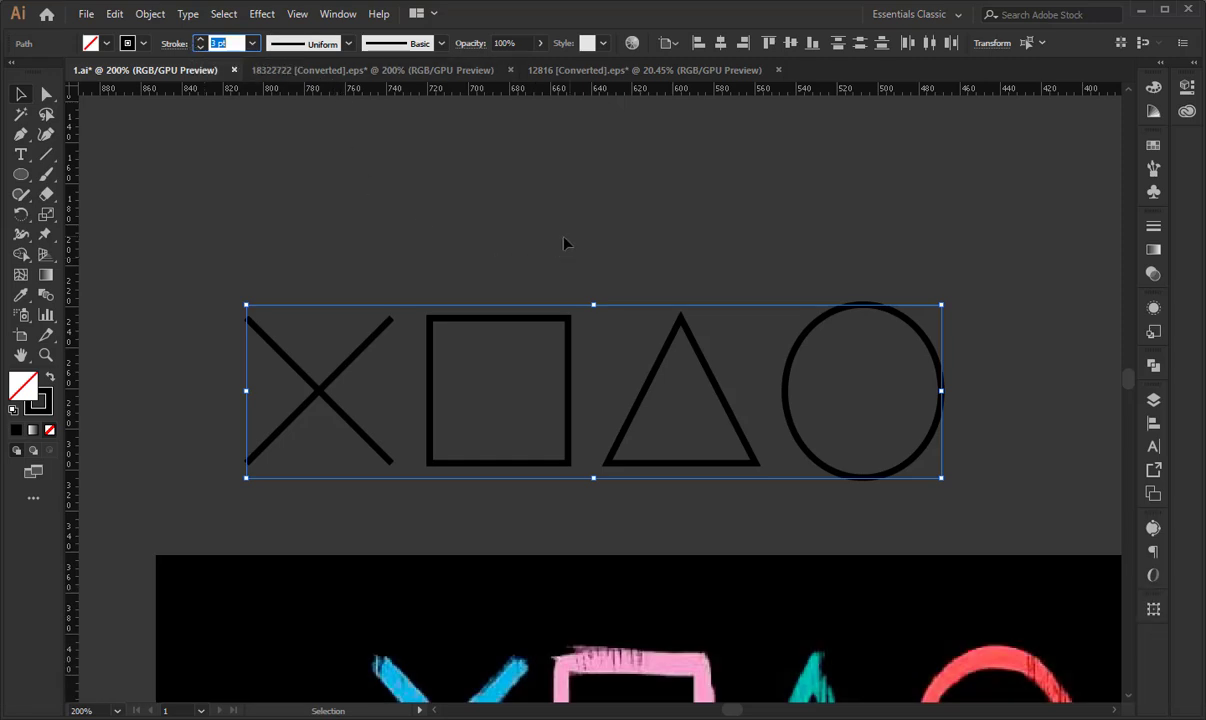
- Apply the rough charcoal-style art brush to the strokes of all four symbols
left_click_drag(468, 261, 436, 191)
mouse_move(197, 188)
left_mouse_down()
mouse_move(719, 429)
mouse_move(798, 443)
left_mouse_up()
key("ctrl+z")
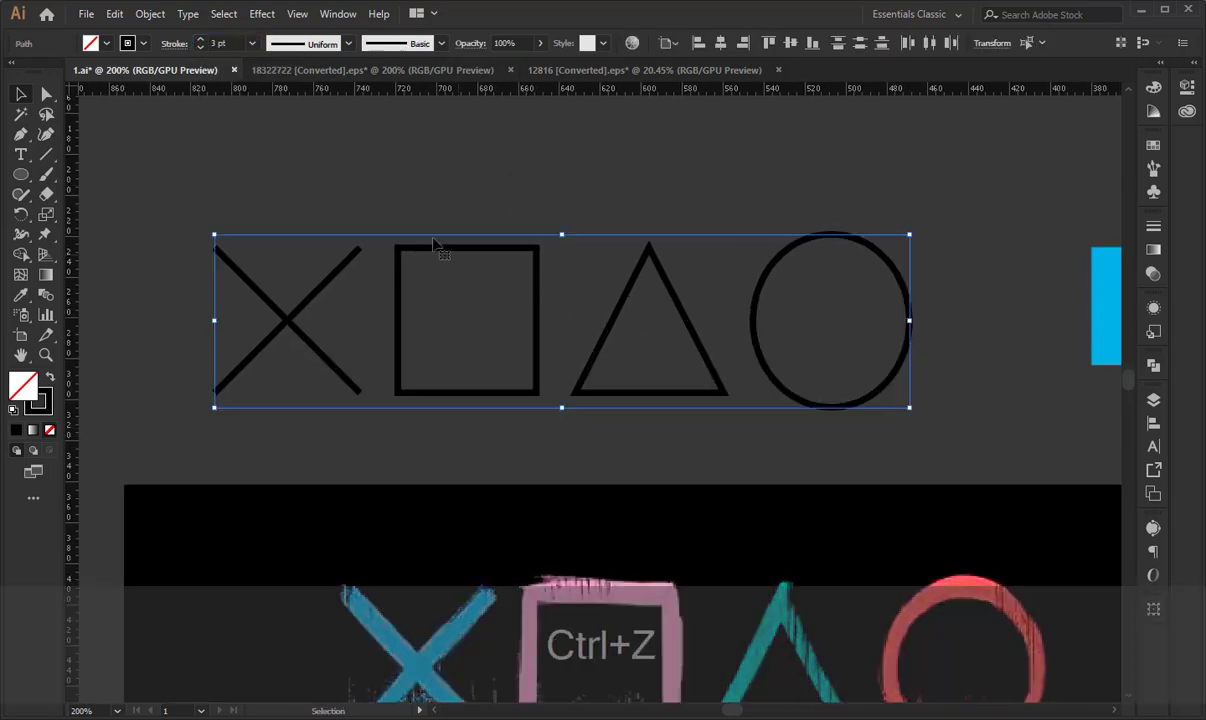
left_click_drag(190, 203, 888, 449)
left_click(410, 46)
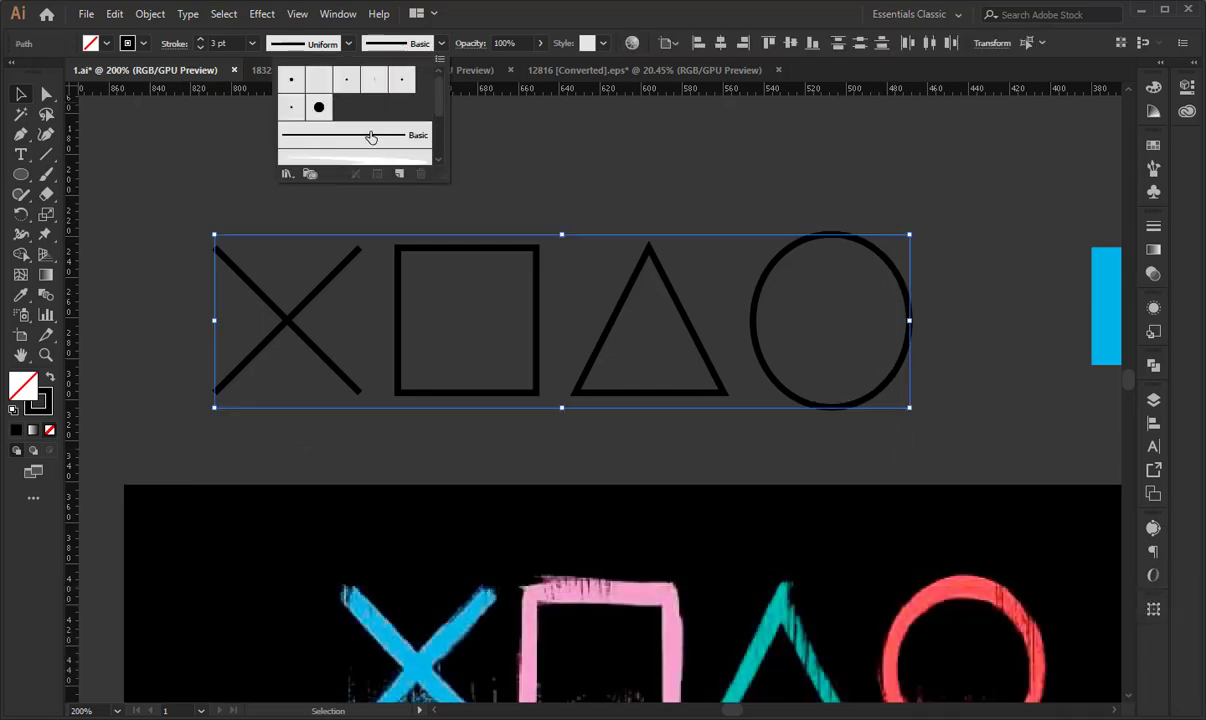
scroll(363, 136, "down", 1)
left_click(355, 139)
left_click(190, 210)
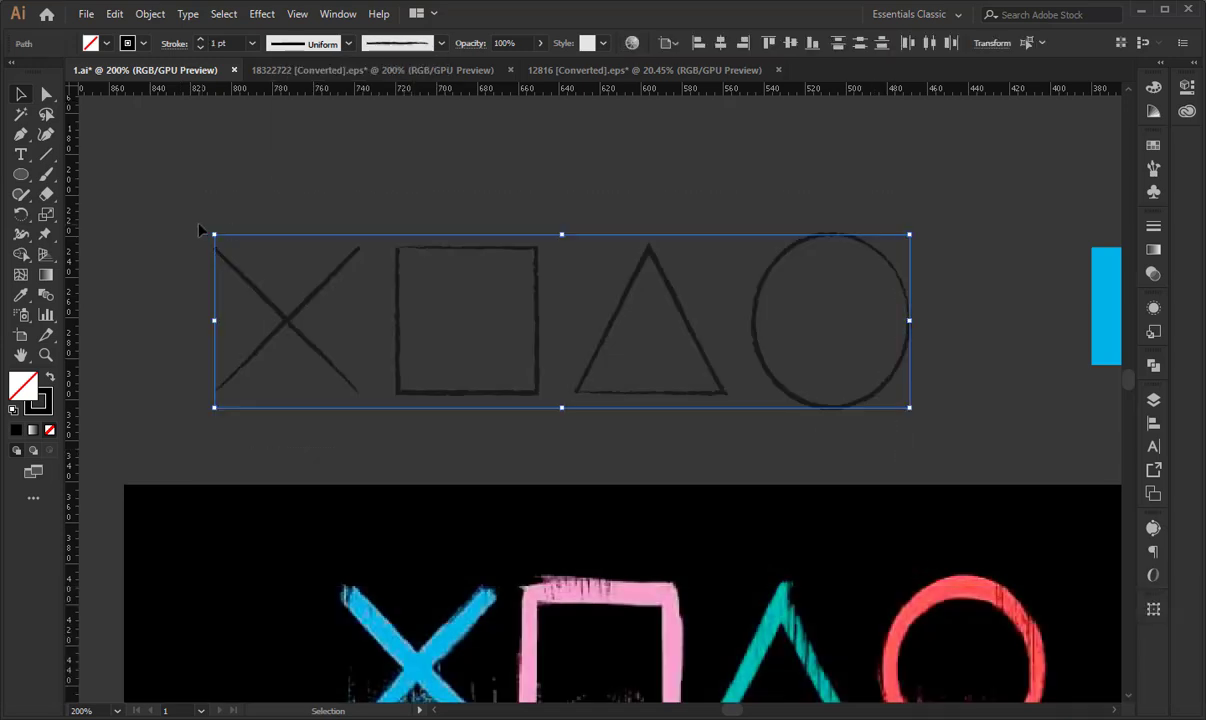
- Increase the stroke weight of the cross's two lines to 3 pt
left_click_drag(172, 198, 300, 362)
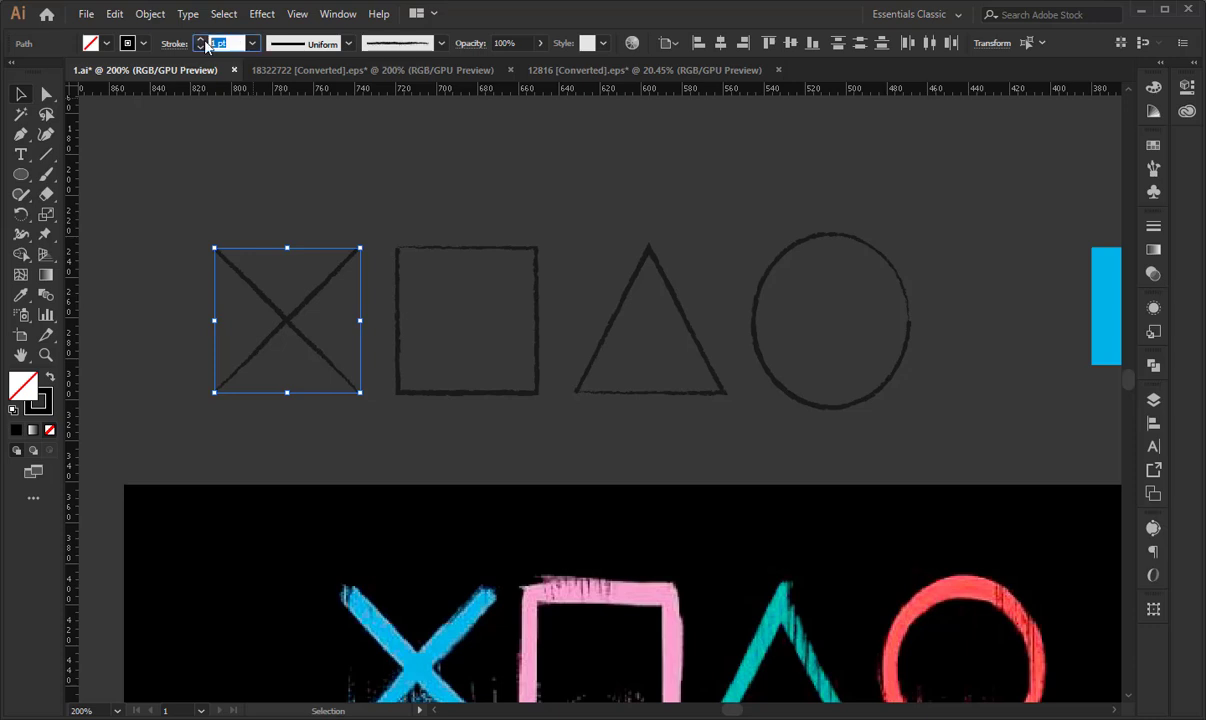
type("1.5")
key("Return")
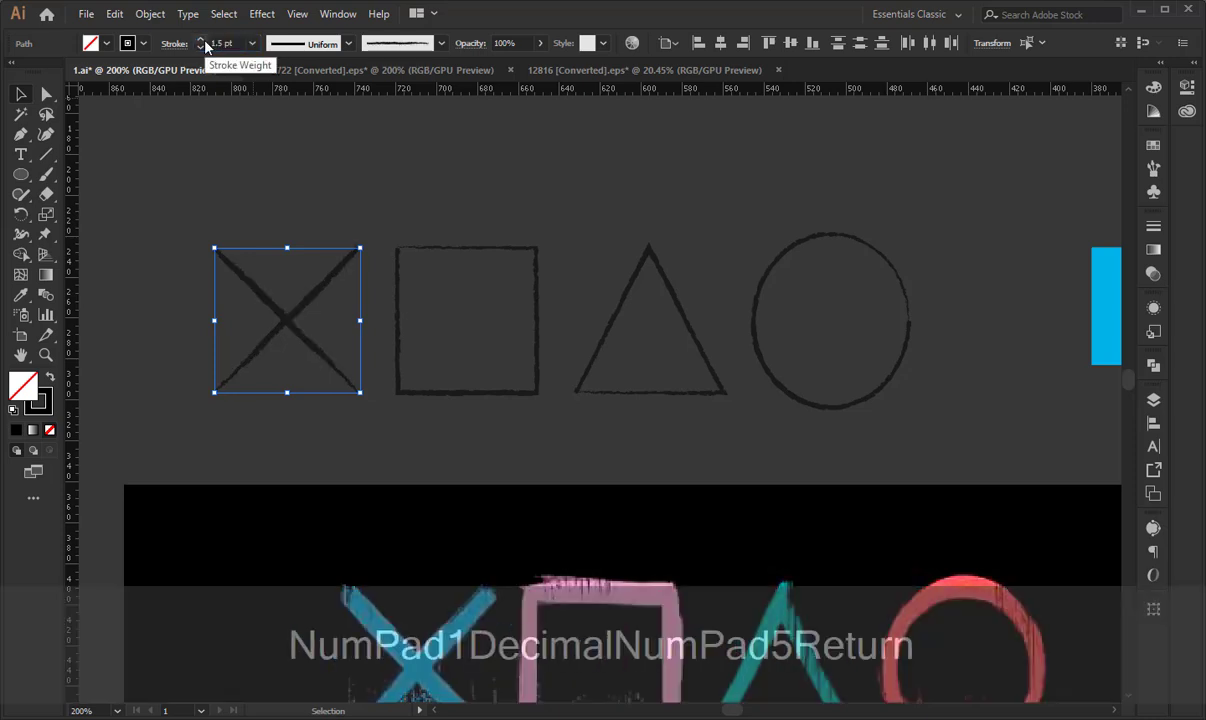
key("Up")
key("Up")
key("Up")
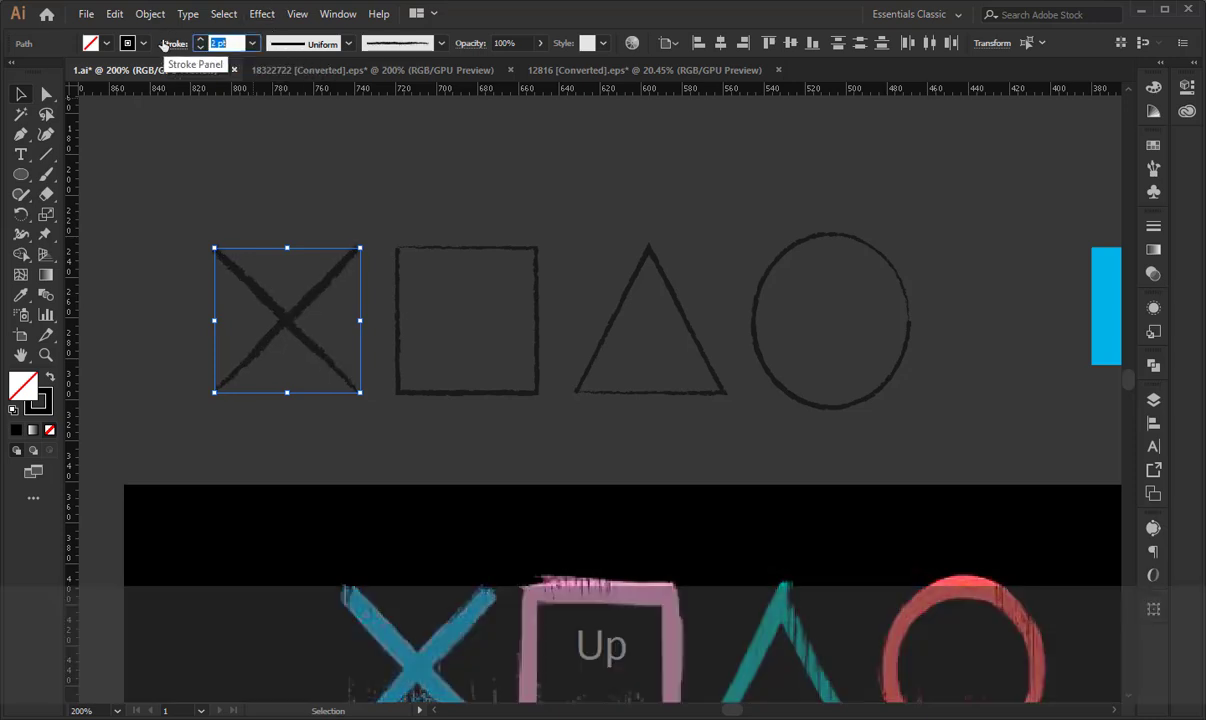
key("Down")
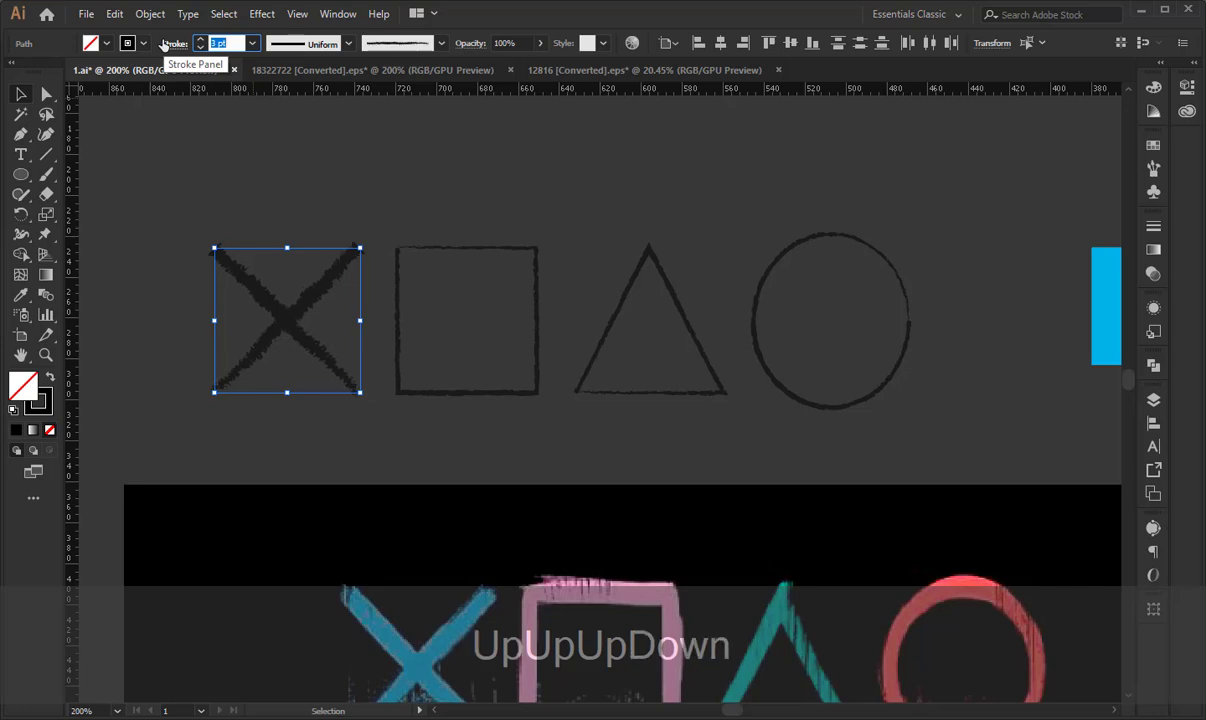
- Paste a copy of the square in front of itself and rotate the copy half a turn
left_click(485, 249)
left_click(533, 260)
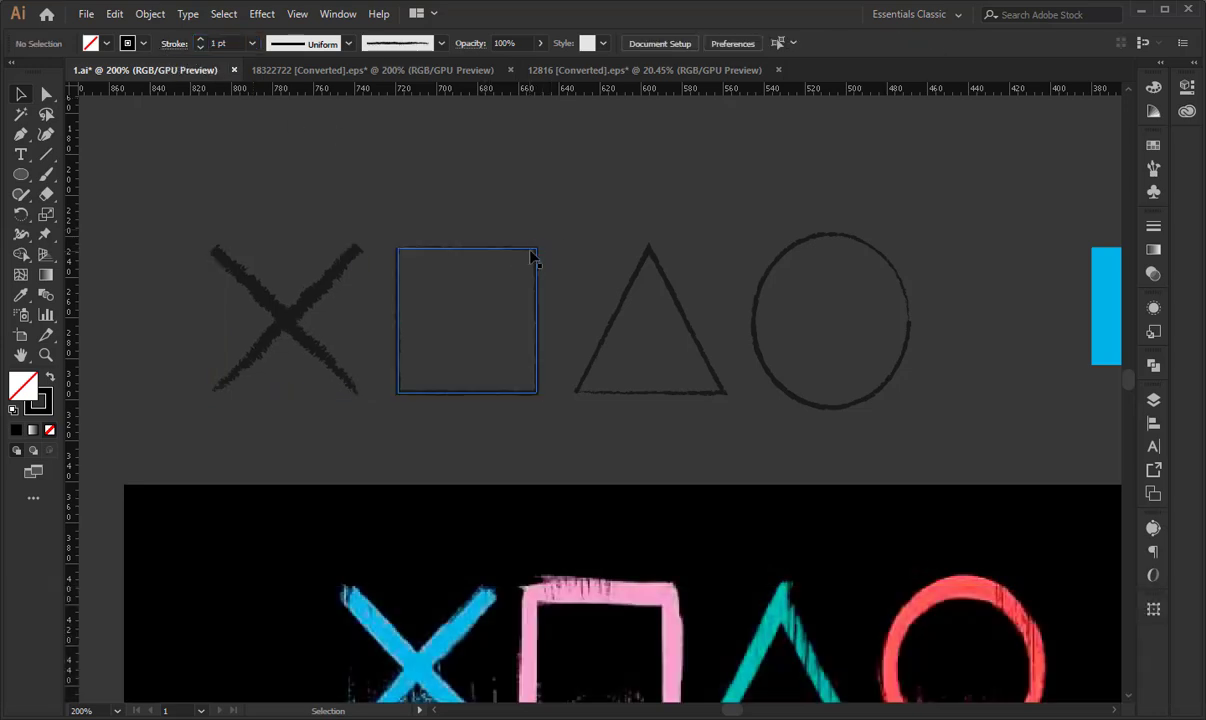
left_click(532, 255)
key("ctrl+c")
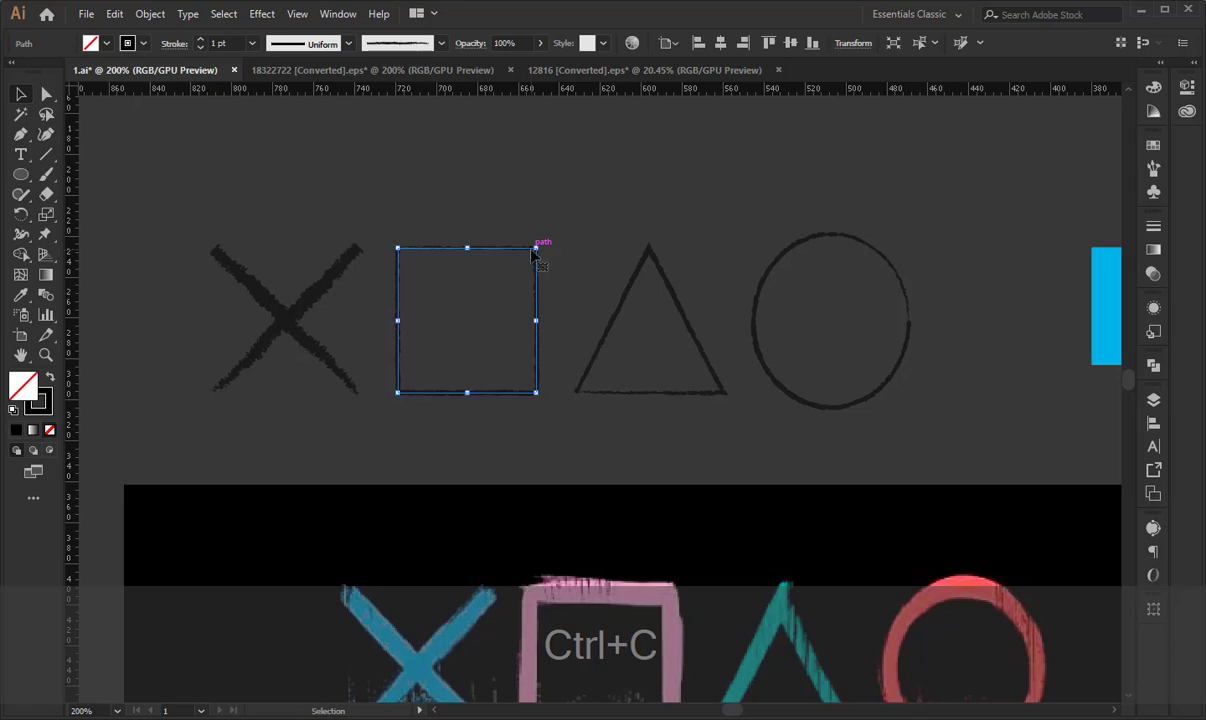
key("ctrl+f")
key("v")
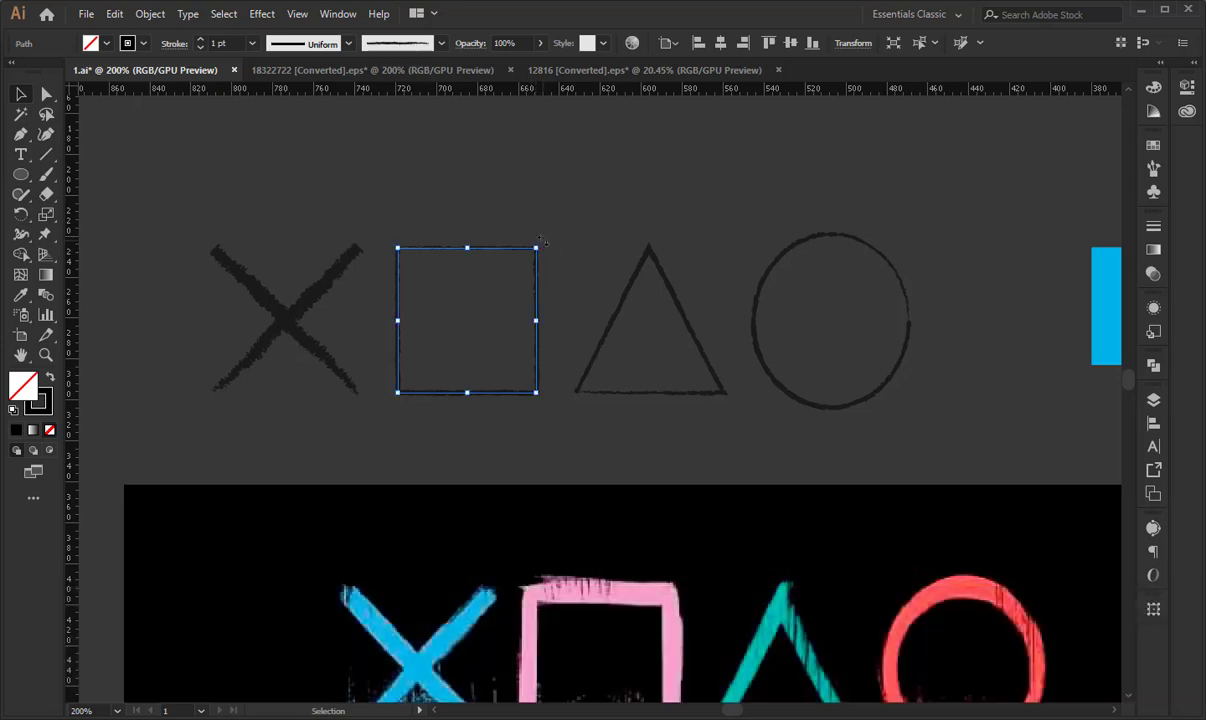
left_click_drag(540, 246, 420, 397)
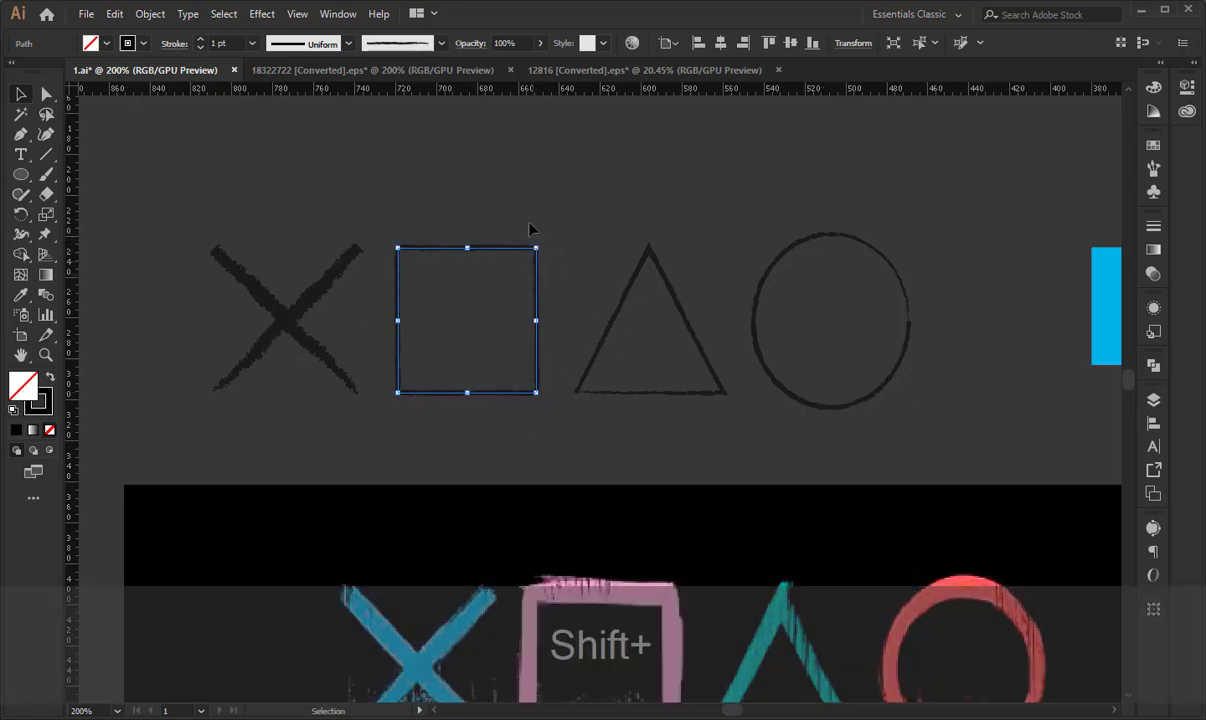
- Try a 3 pt stroke on both stacked squares, settle on a weight of 1.5 pt and deselect them
left_click_drag(428, 214, 500, 395)
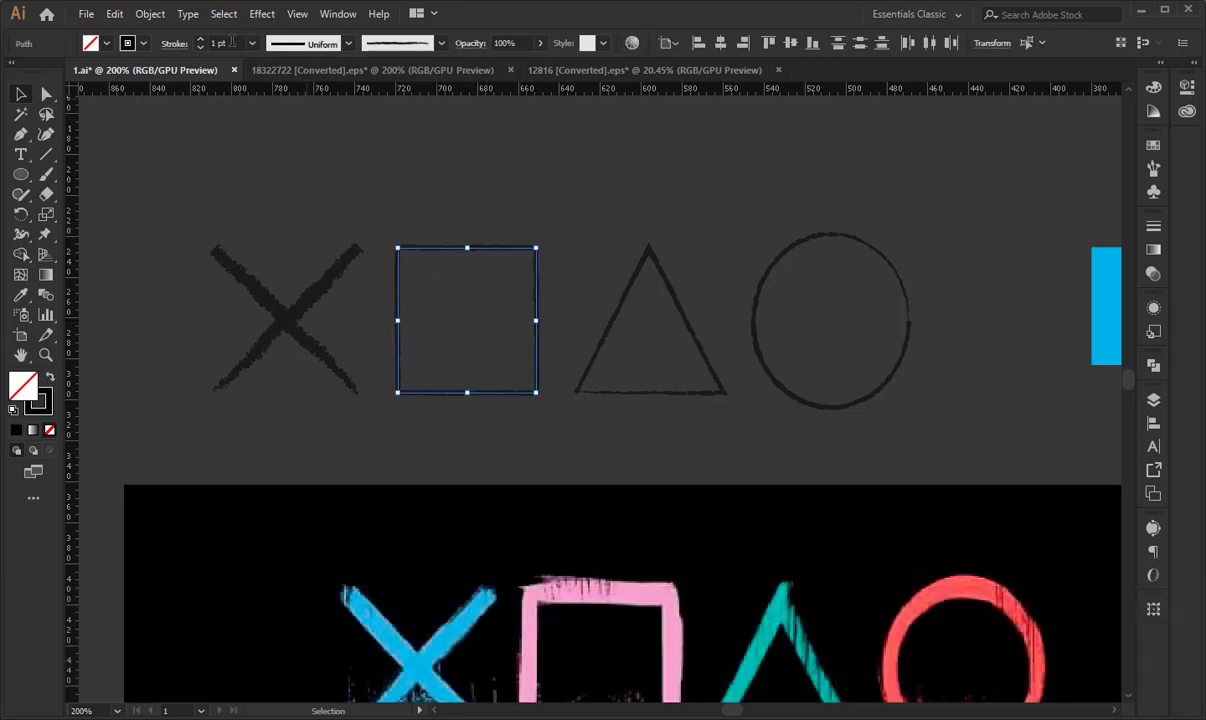
type("3")
left_click(281, 213)
left_click(255, 292)
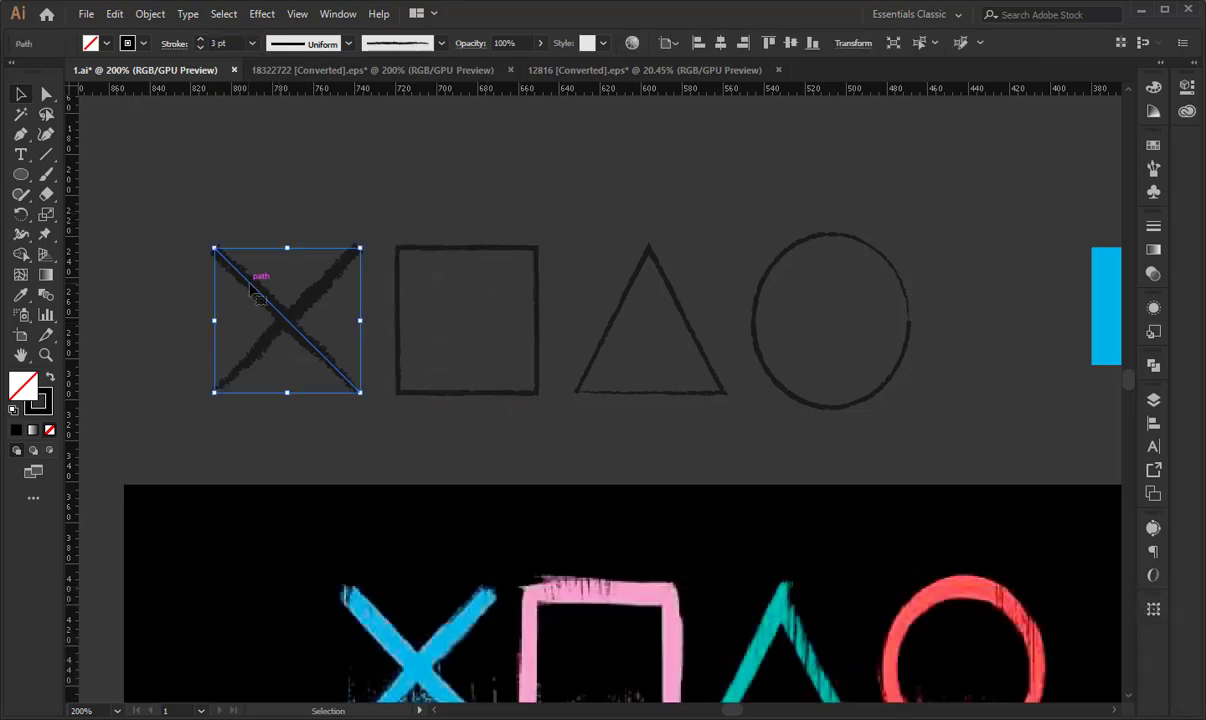
key("ctrl+z")
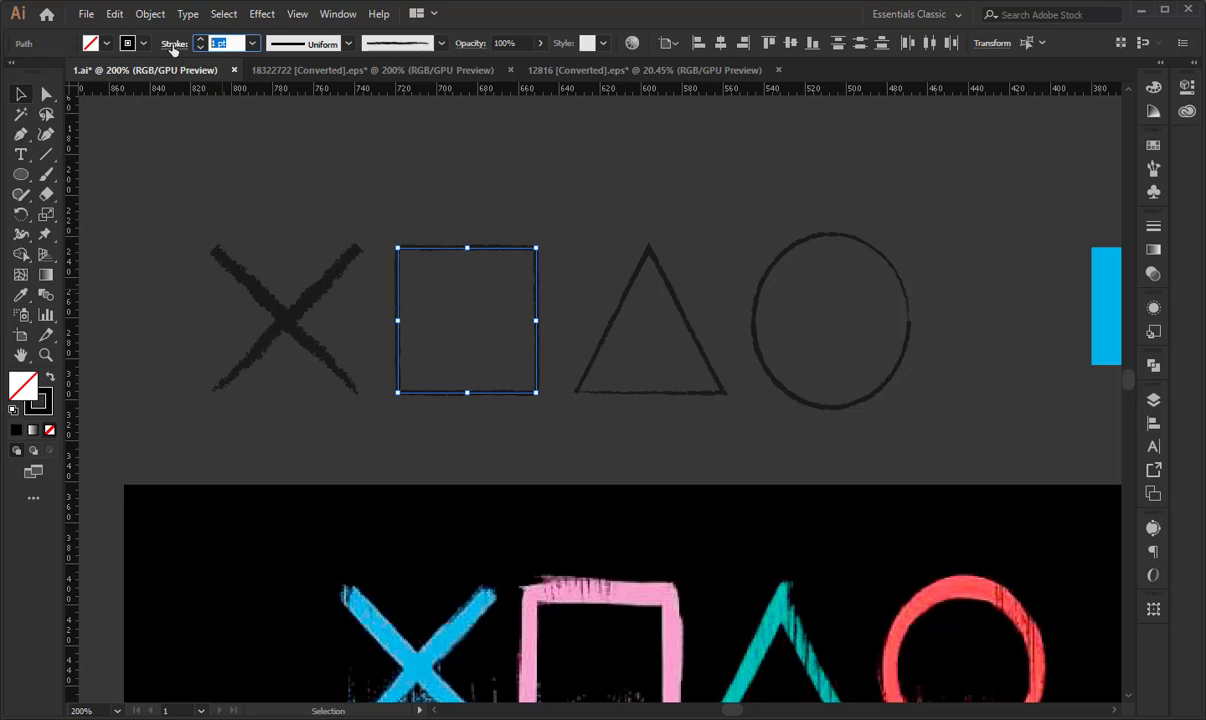
type("3")
key("Return")
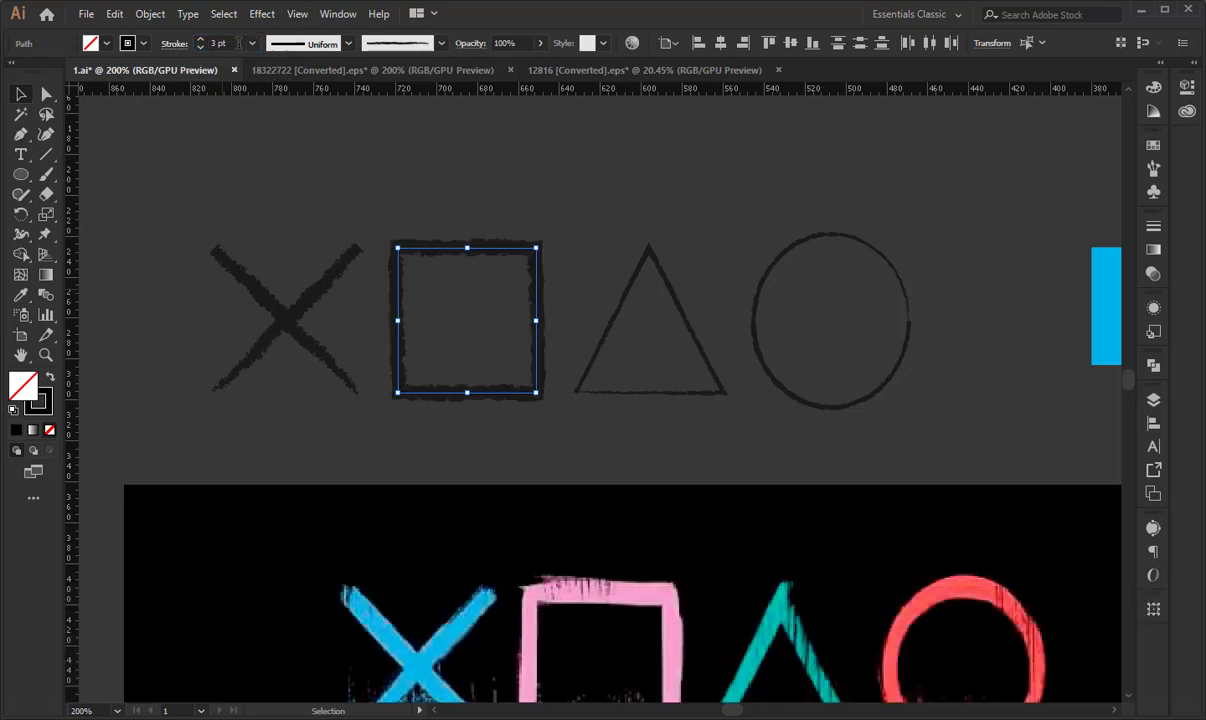
key("Down")
key("Down")
key("Up")
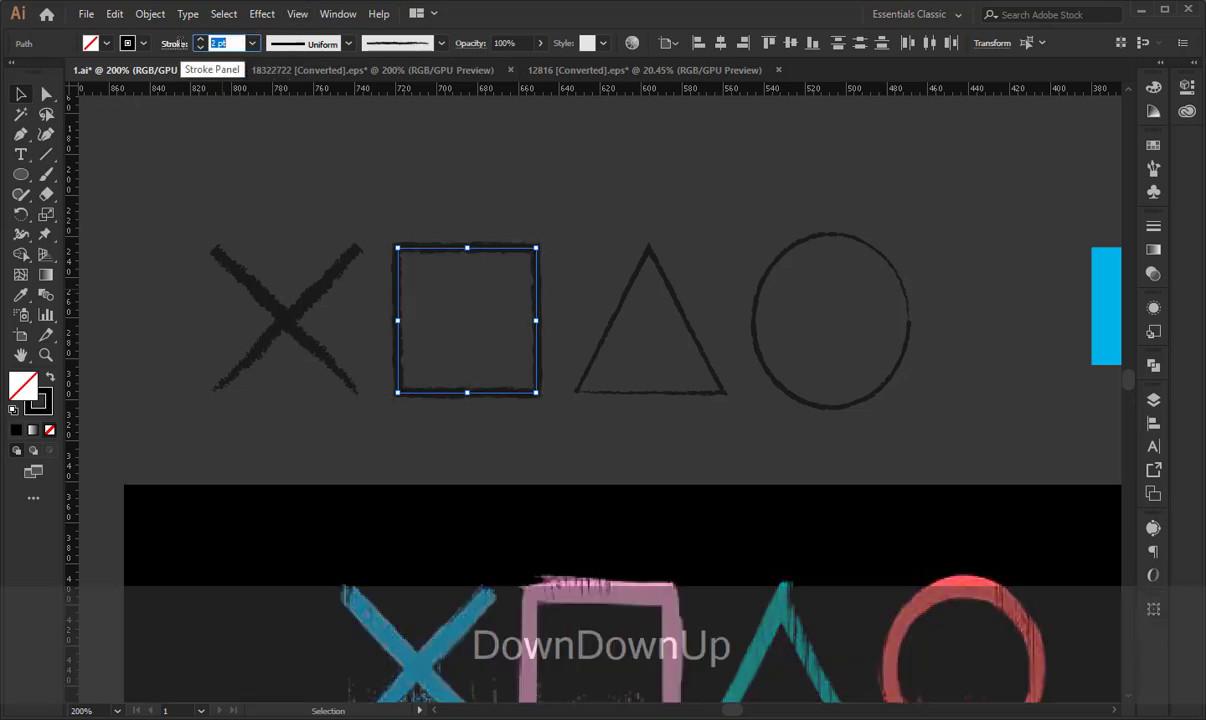
type("1.5")
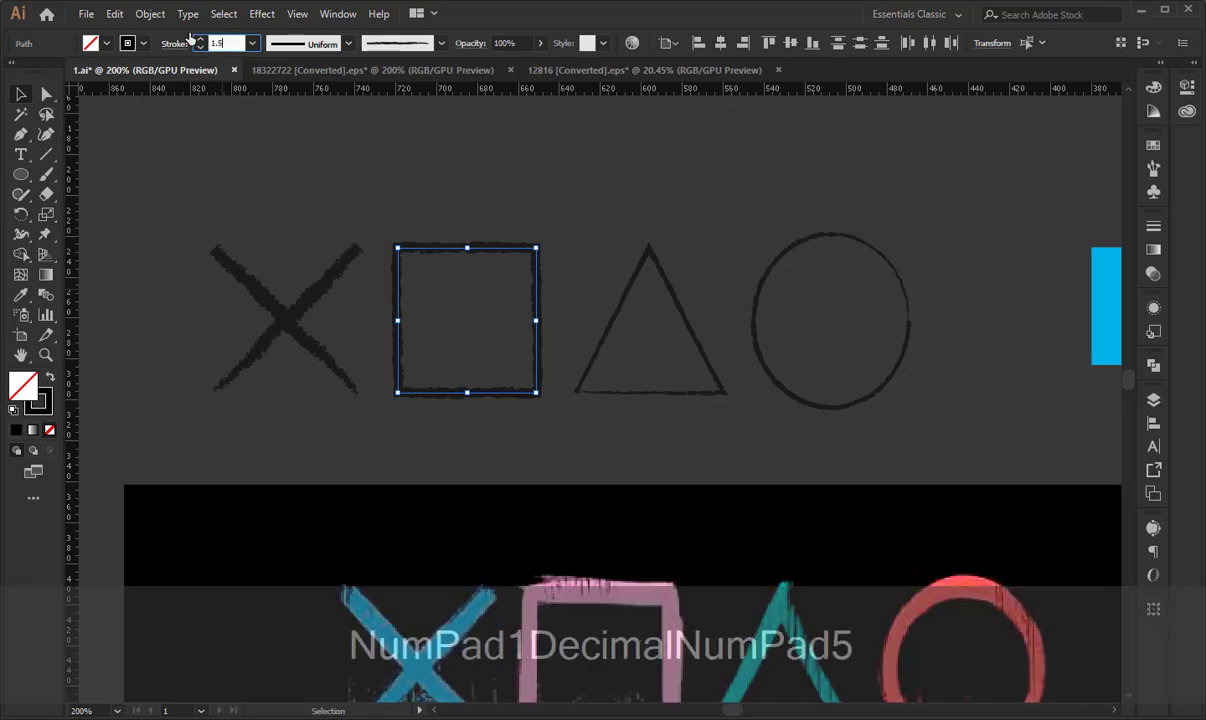
key("Return")
left_click(415, 162)
- Set the triangle's stroke weight to 1.5 pt, deselect it and dismiss the trial notice
key("space")
left_click_drag(567, 181, 391, 174)
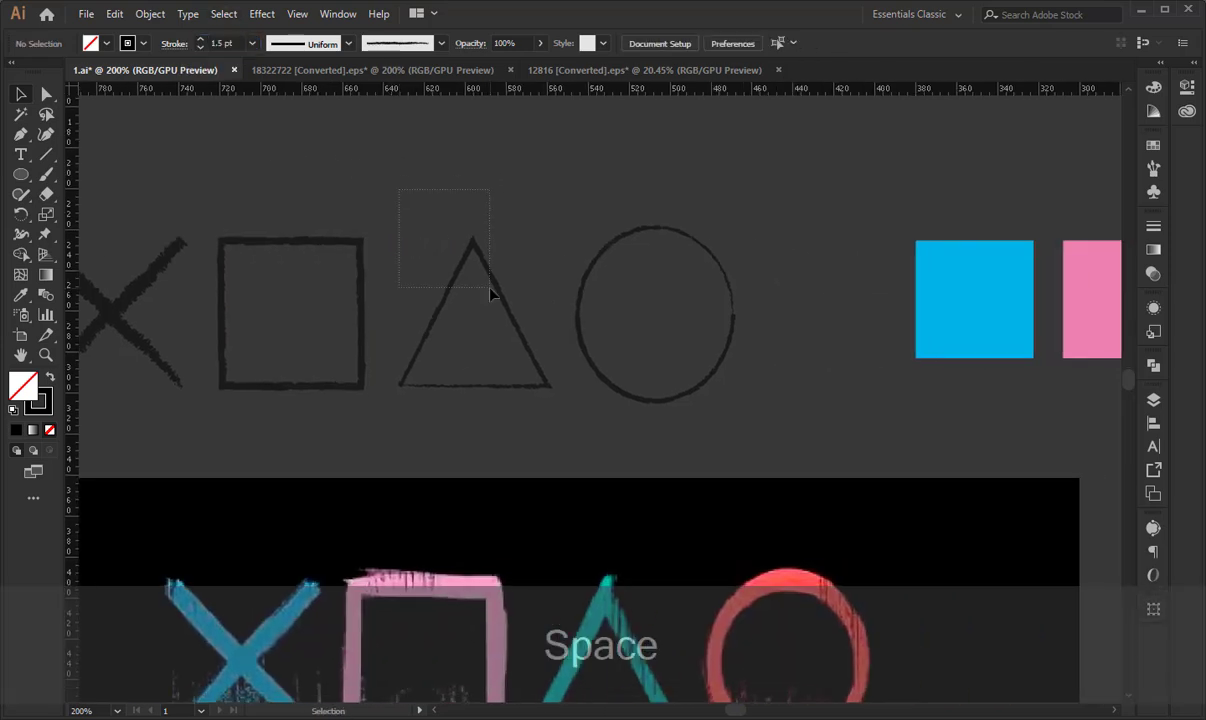
left_click_drag(490, 292, 491, 293)
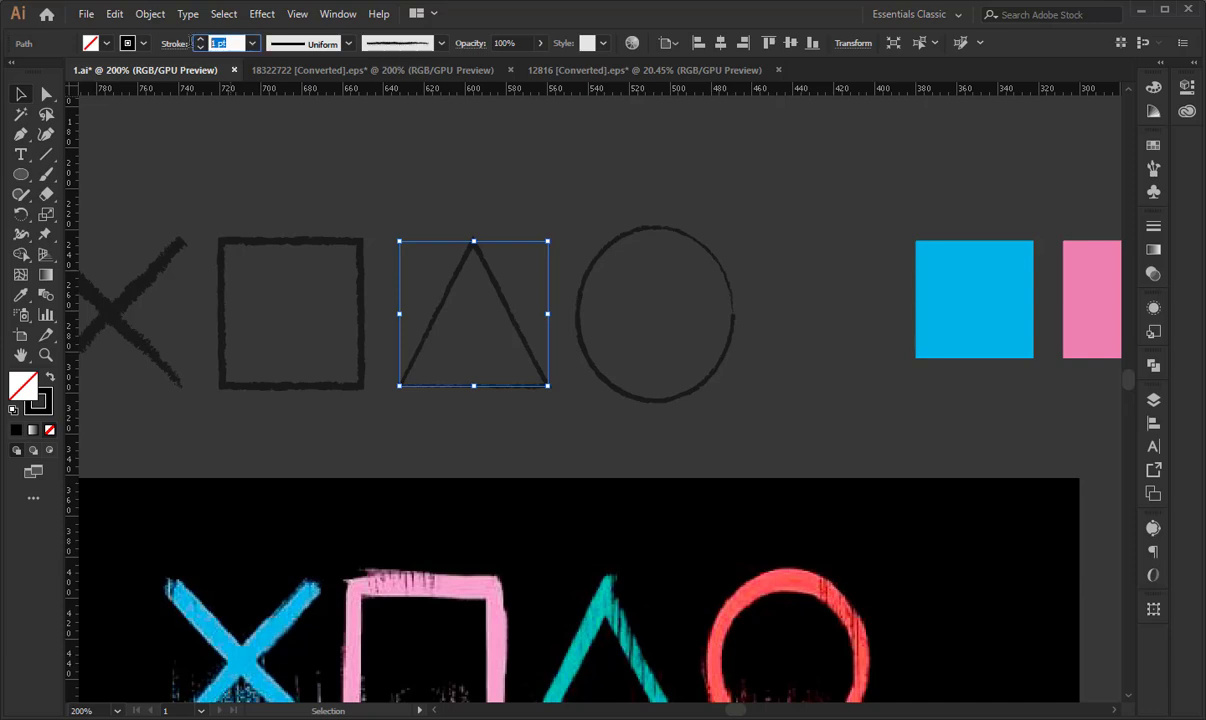
type("1.5")
key("Return")
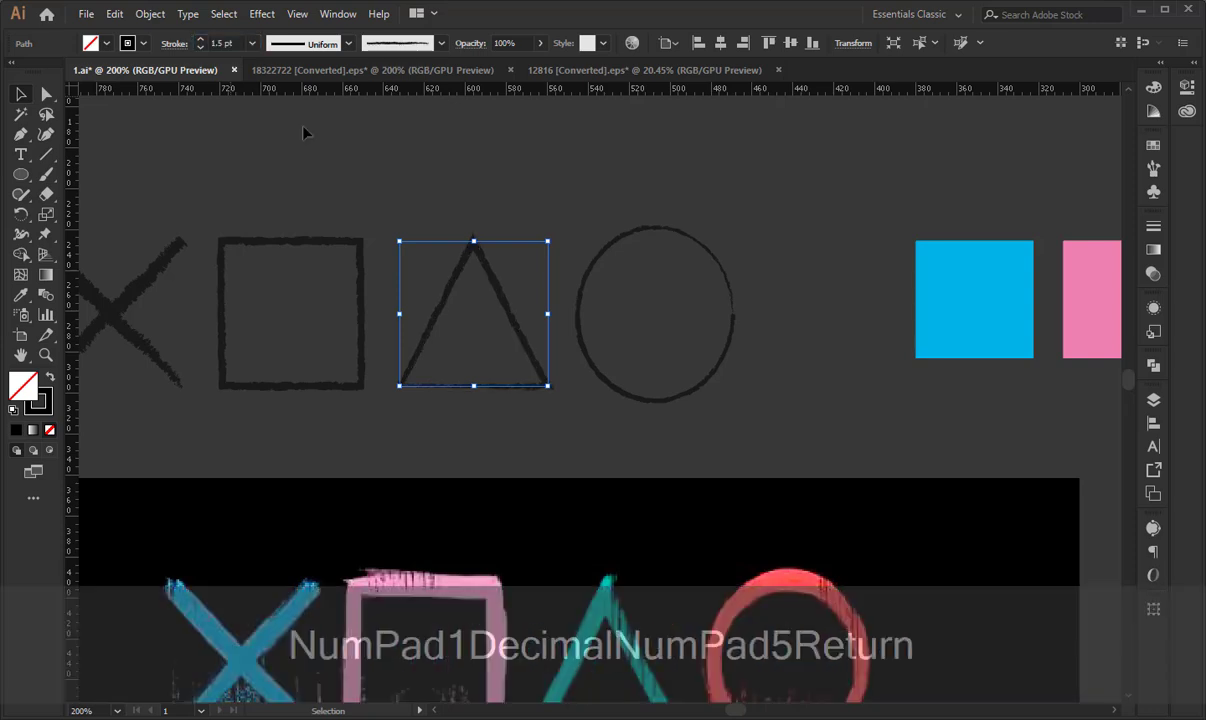
left_click(603, 200)
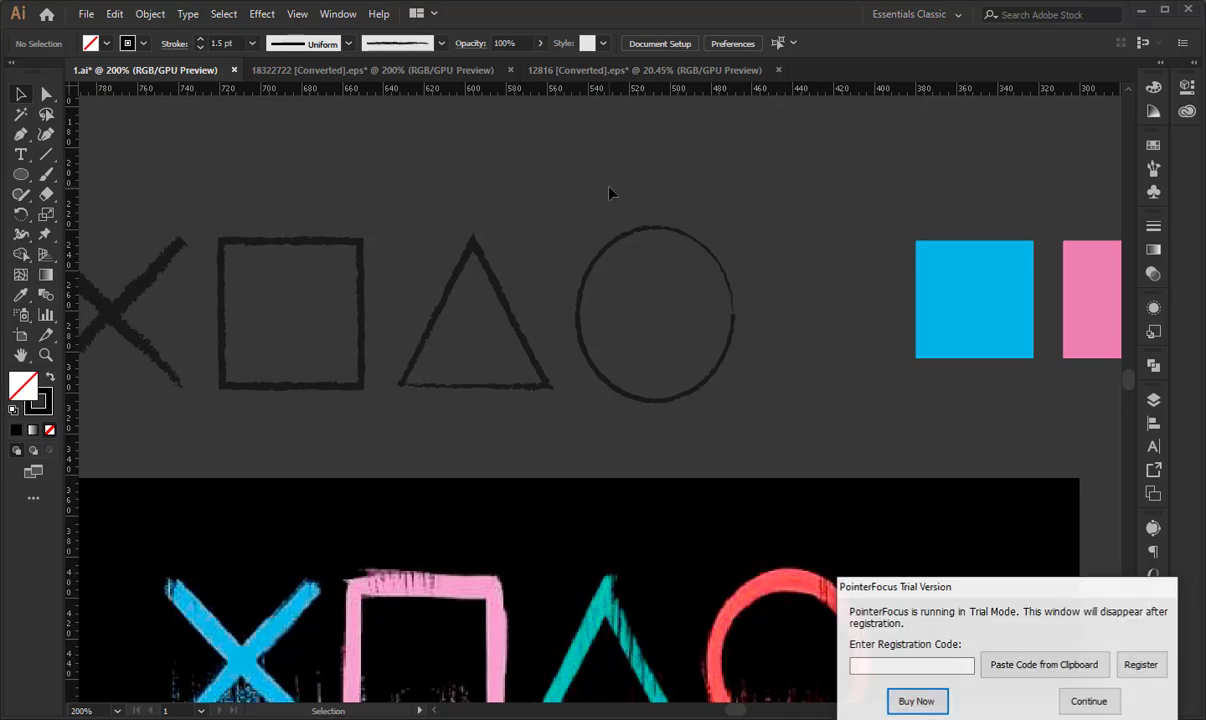
left_click(1088, 701)
- Make a copy of the triangle reflected about the vertical axis to thicken its rough outline, and deselect it
key("space")
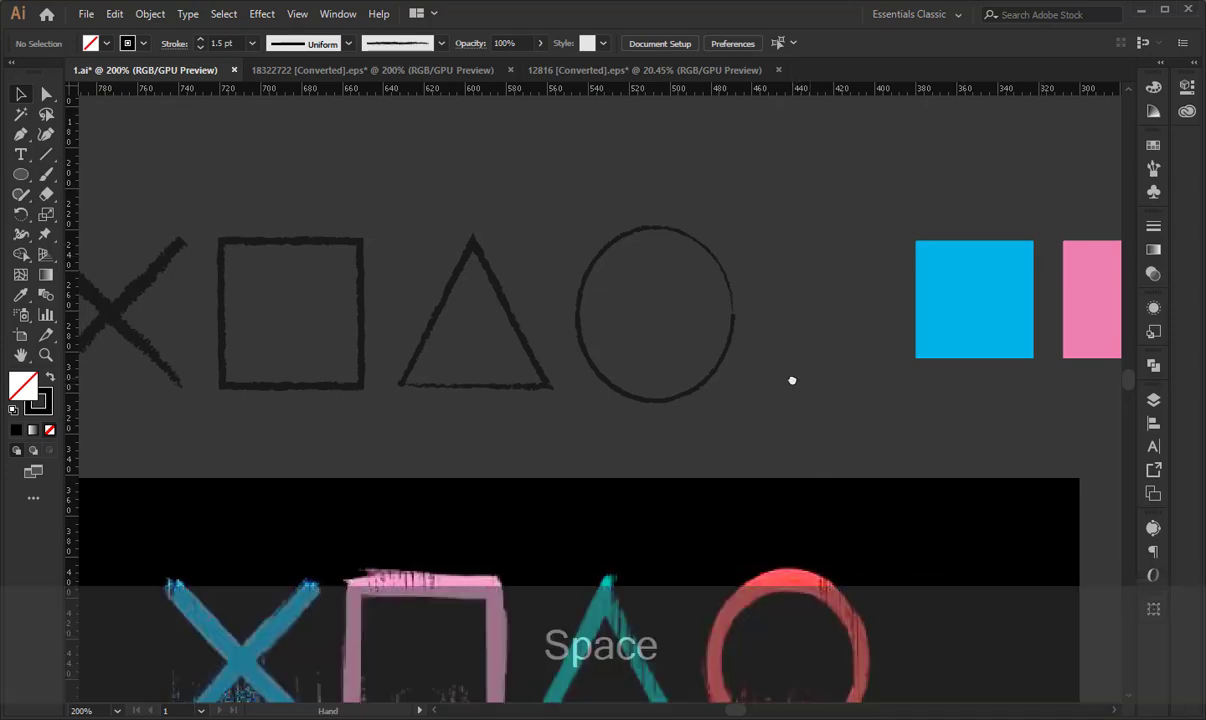
left_click_drag(789, 380, 656, 359)
left_click_drag(326, 377, 455, 420)
left_click(503, 383)
right_click(500, 365)
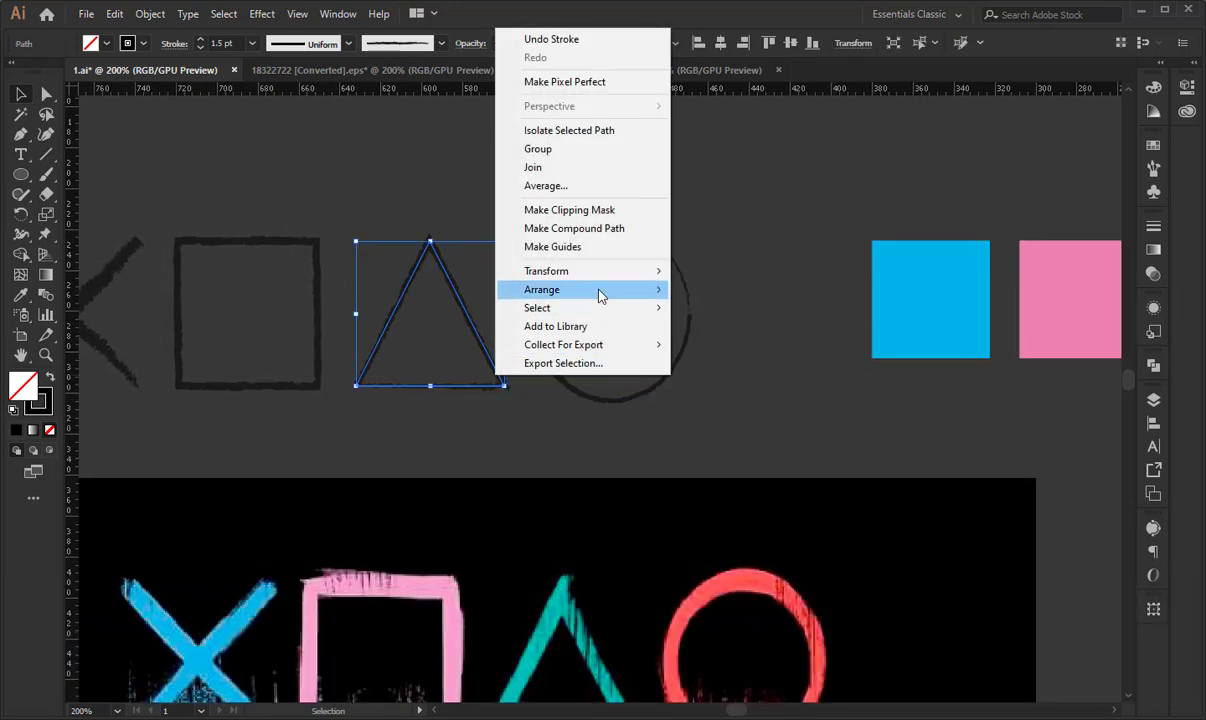
mouse_move(606, 272)
left_click(750, 338)
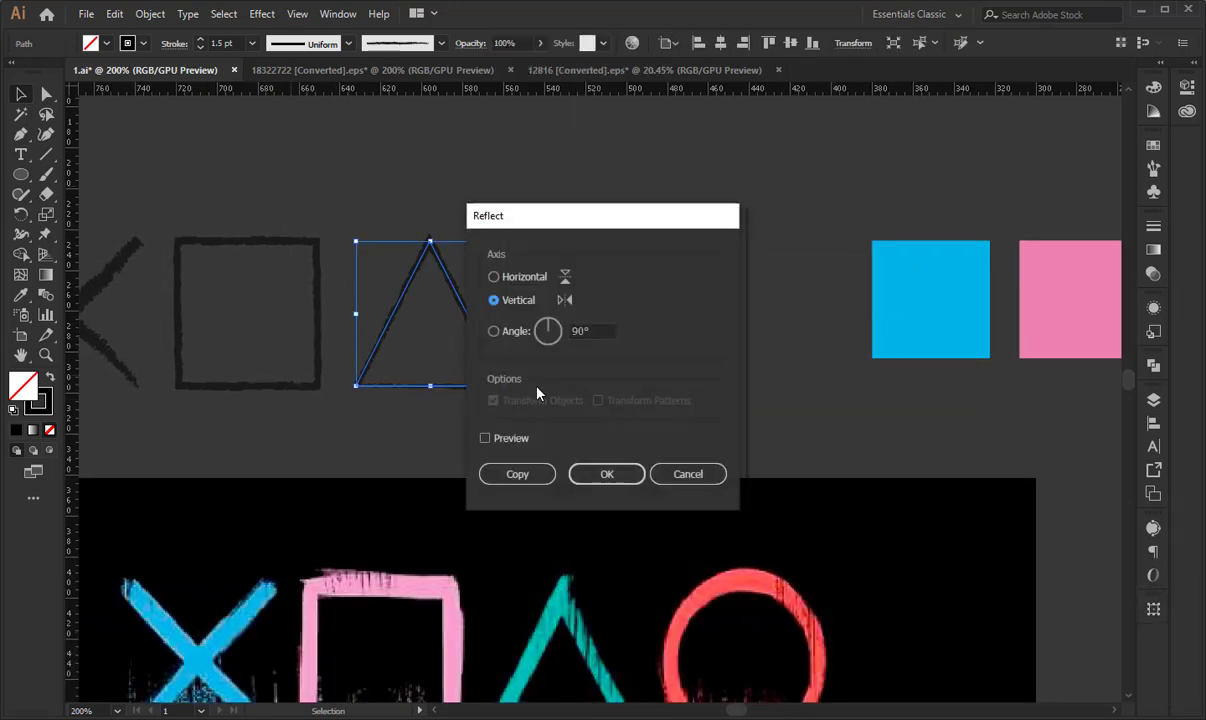
left_click(537, 481)
left_click(560, 435)
- Select the circle and set its stroke weight to 1.5 pt
left_click_drag(460, 317, 528, 366)
left_click(615, 214)
left_click_drag(637, 217, 539, 175)
left_click_drag(530, 180, 628, 264)
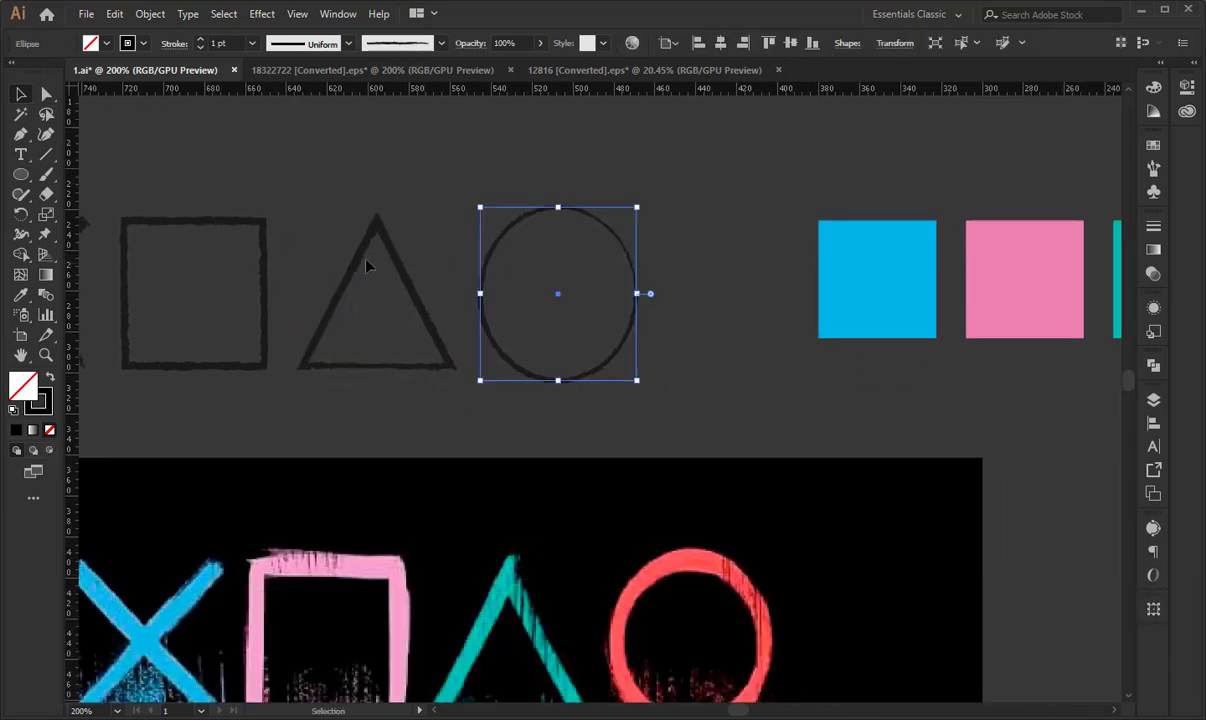
type("1.5")
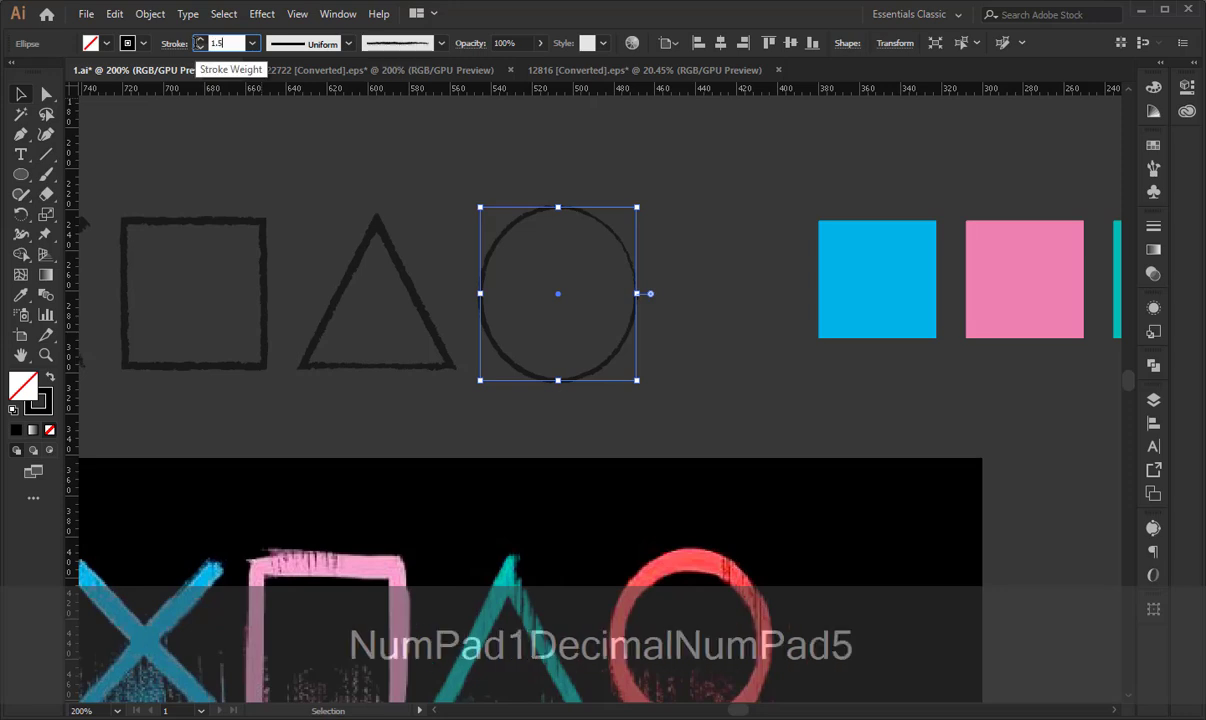
key("Return")
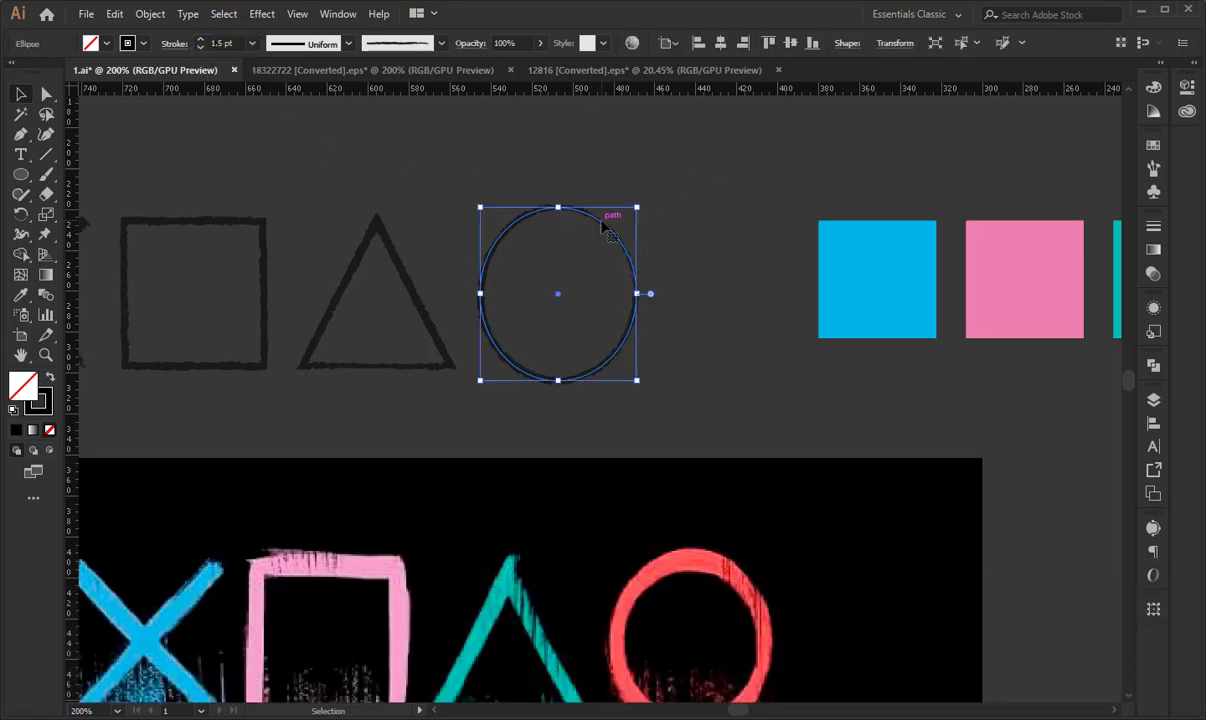
- Duplicate the circle in place, rotate the copy to thicken the rough outline, and deselect it
key("ctrl+c")
key("ctrl+f")
left_click_drag(648, 209, 508, 380)
left_click(711, 211)
- Select the cross, square, triangle and circle and place a copy of the row in the empty area between the reference image and the artboard
key("space")
left_click_drag(544, 240, 883, 256)
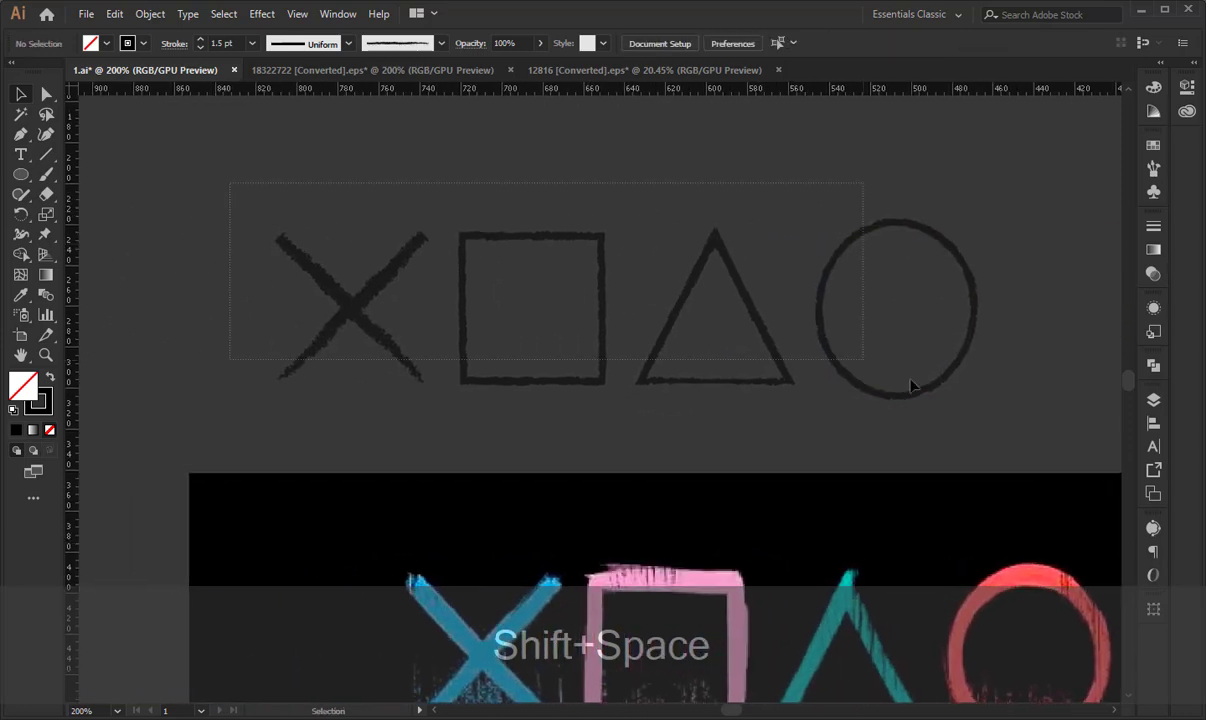
left_click_drag(910, 381, 899, 380)
key("ctrl")
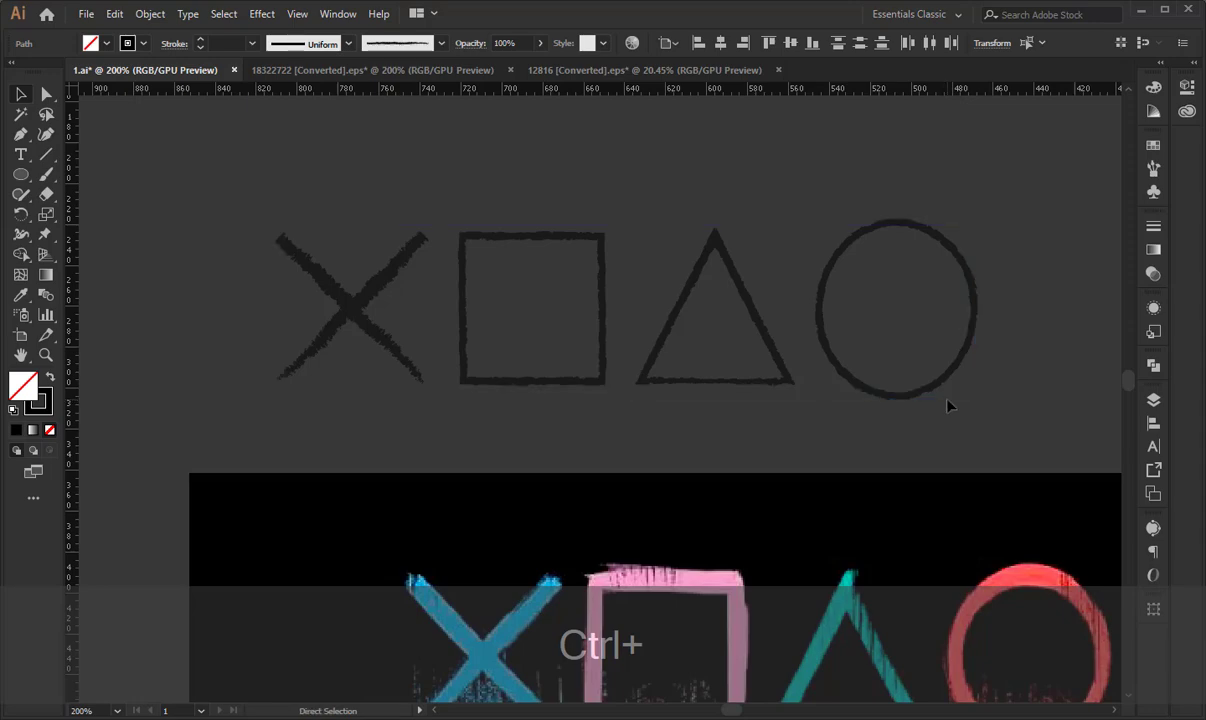
key("ctrl+minus")
key("space")
left_click_drag(1034, 377, 903, 287)
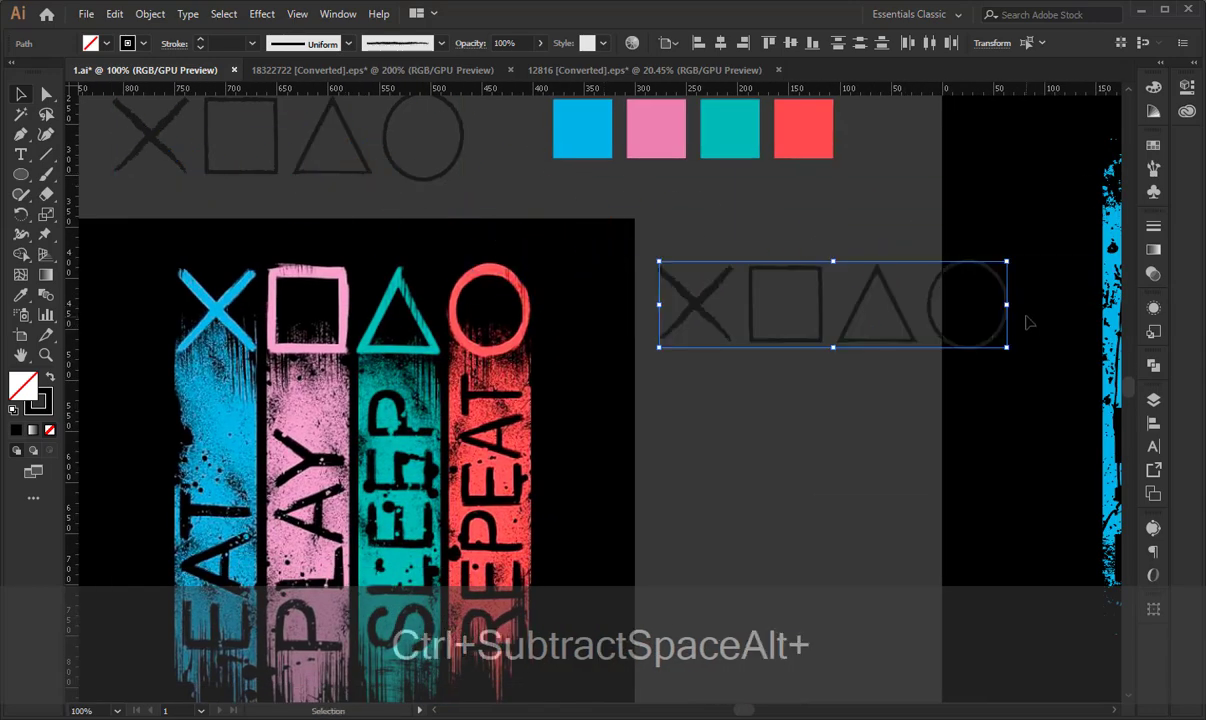
- Scale the copied symbol row down to a little over half its size and set the small cross's stroke weight to 1.5 pt
left_click_drag(1006, 304, 861, 304)
left_click(678, 268)
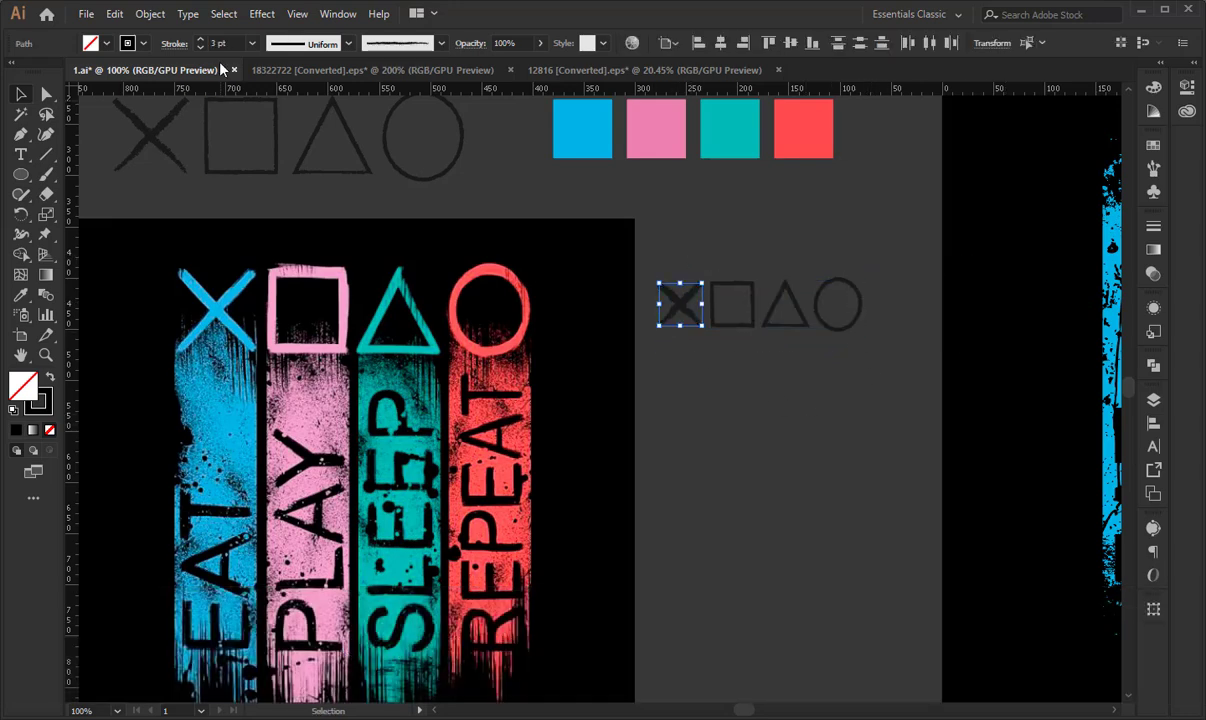
type("1.5")
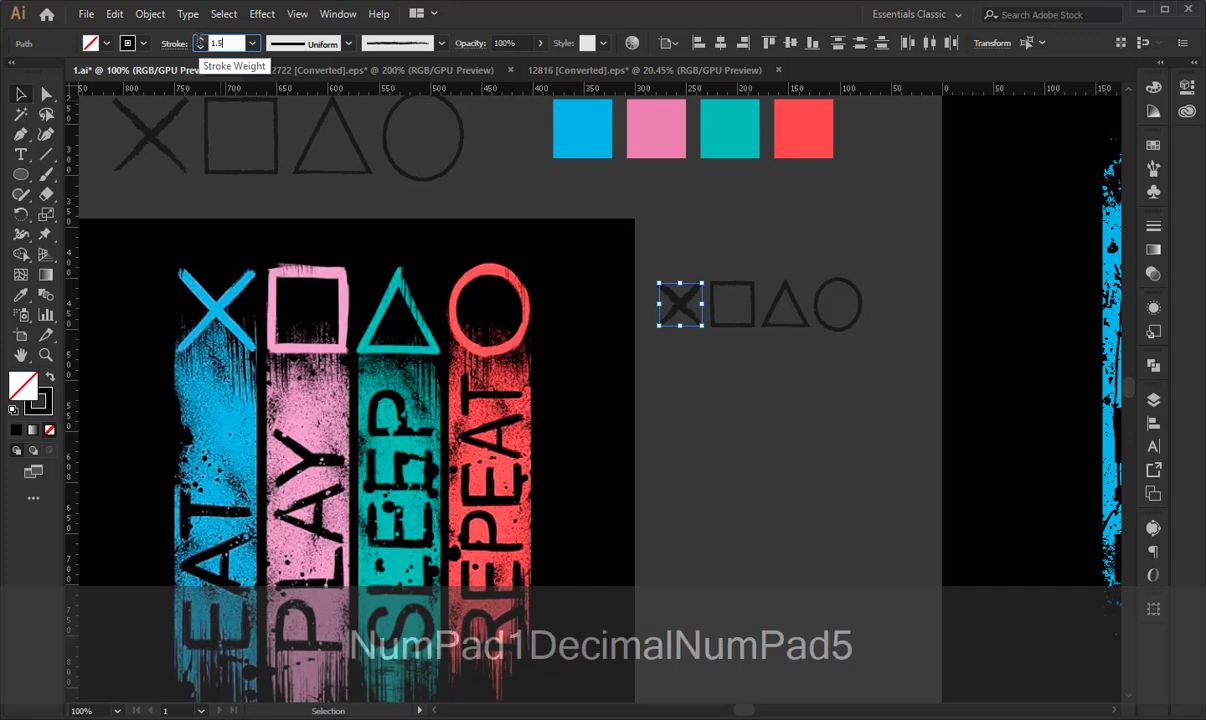
key("Return")
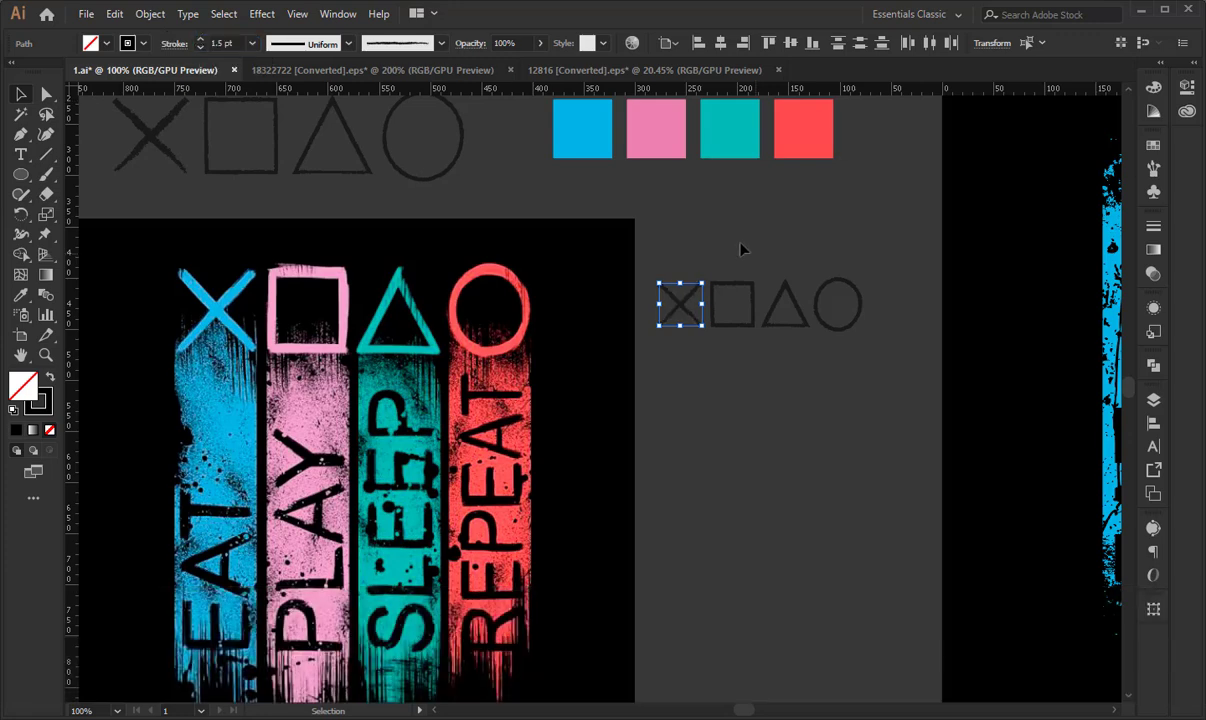
- Expand the appearance of the four small symbols so their brushed strokes become filled shapes, and deselect them
left_click_drag(635, 263, 884, 369)
left_click(150, 14)
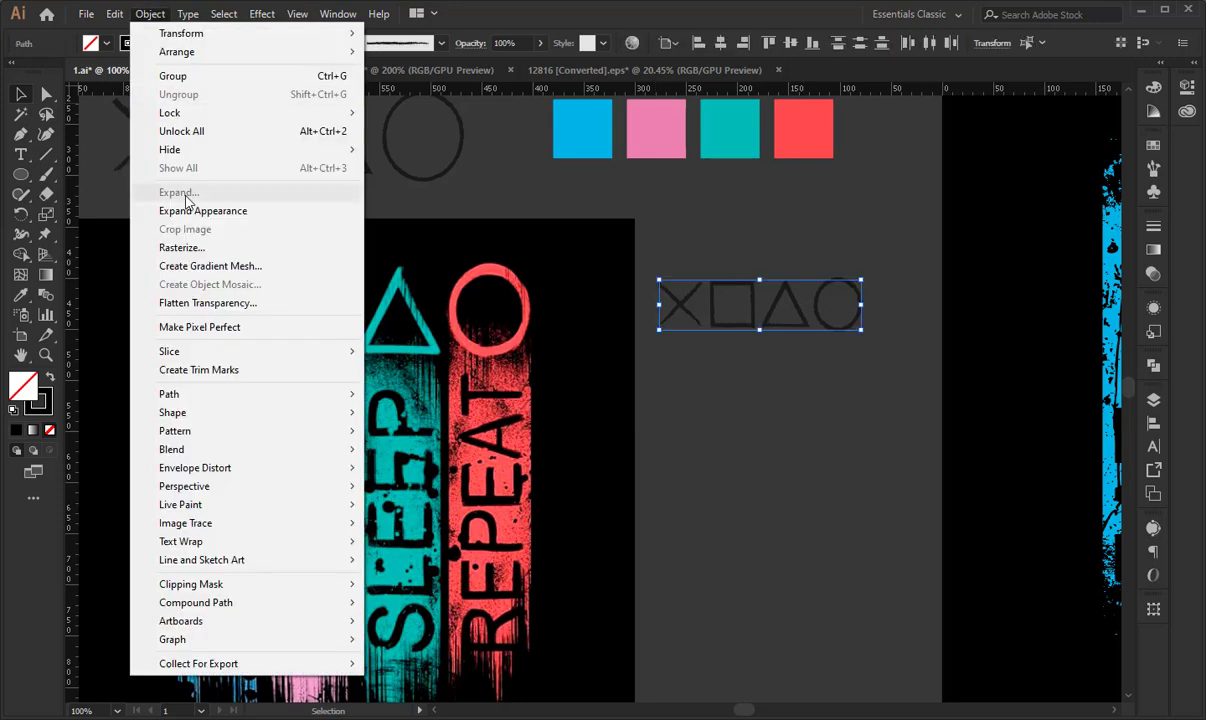
left_click(200, 200)
key("space")
left_click_drag(756, 432, 790, 387)
left_click_drag(651, 241, 917, 390)
left_click(856, 428)
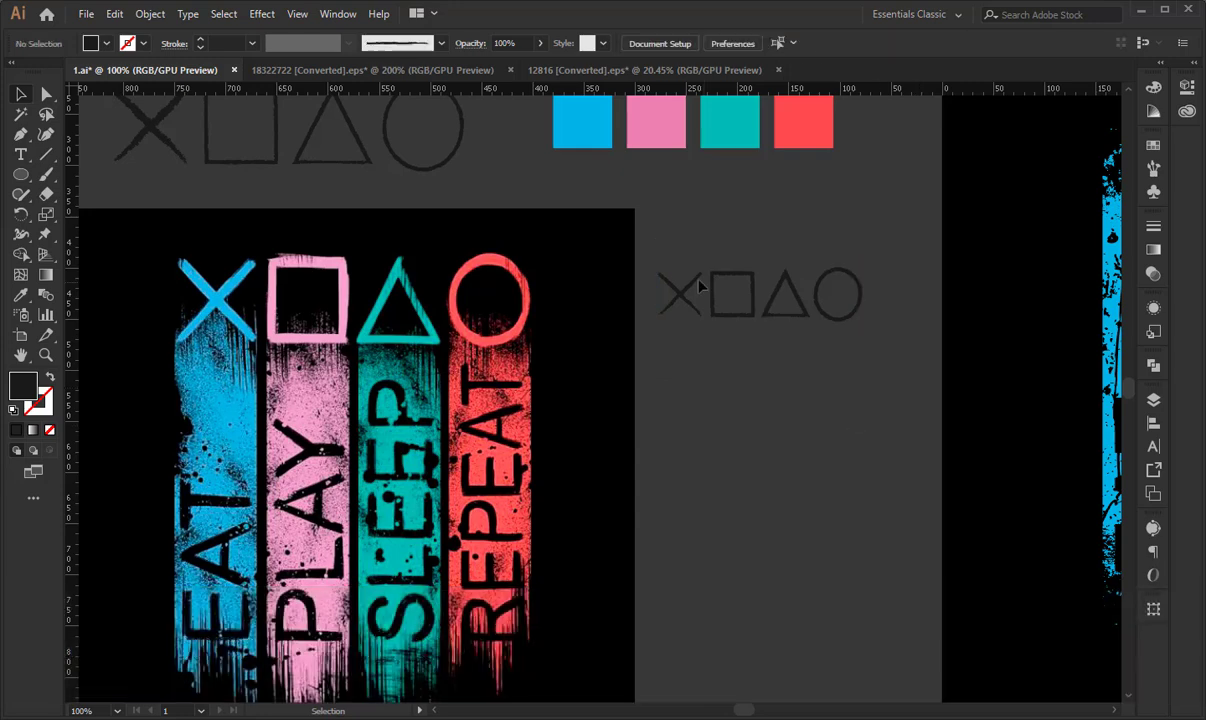
- Unite the overlapping shapes within each small symbol separately: the circle, the triangle, the square and the cross
left_click_drag(677, 315, 679, 317)
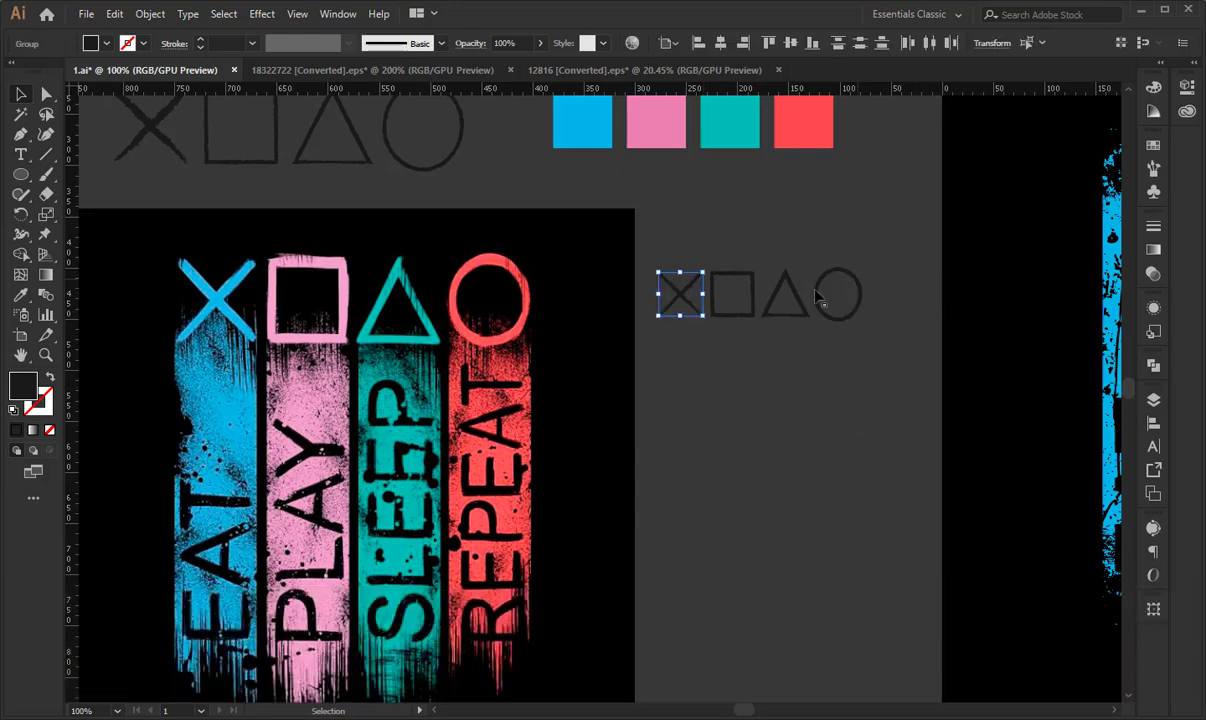
left_click(1156, 366)
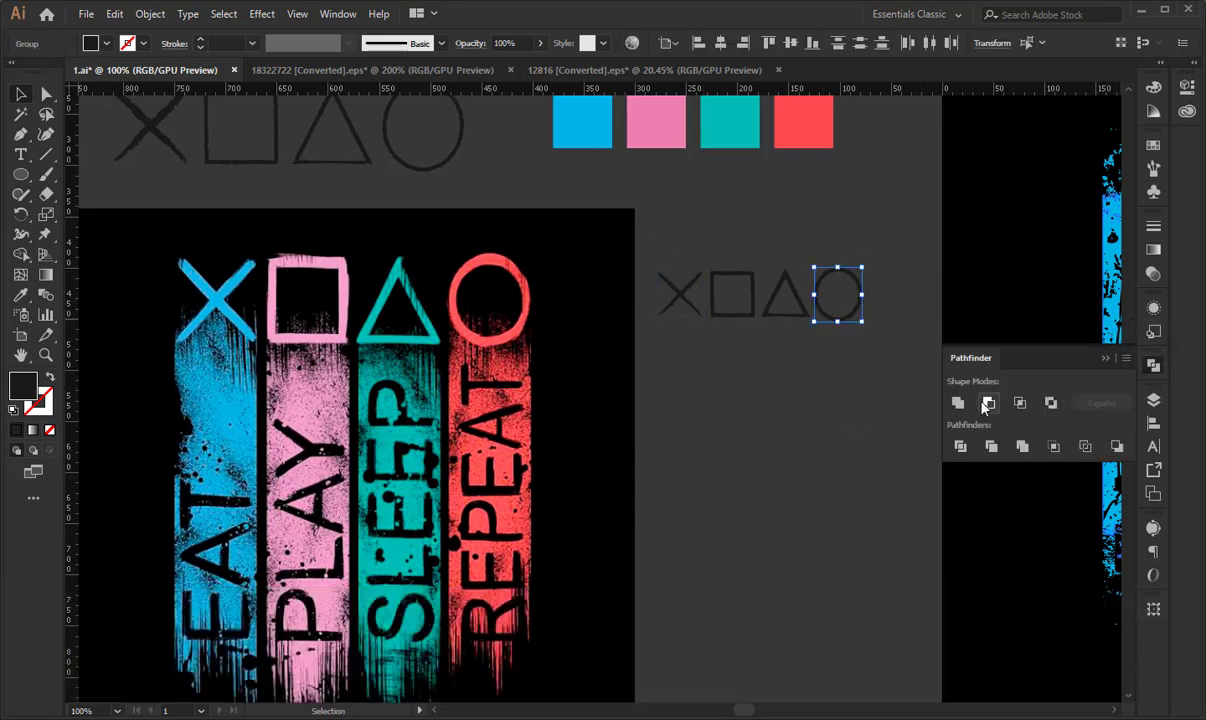
left_click(956, 404)
left_click(795, 303)
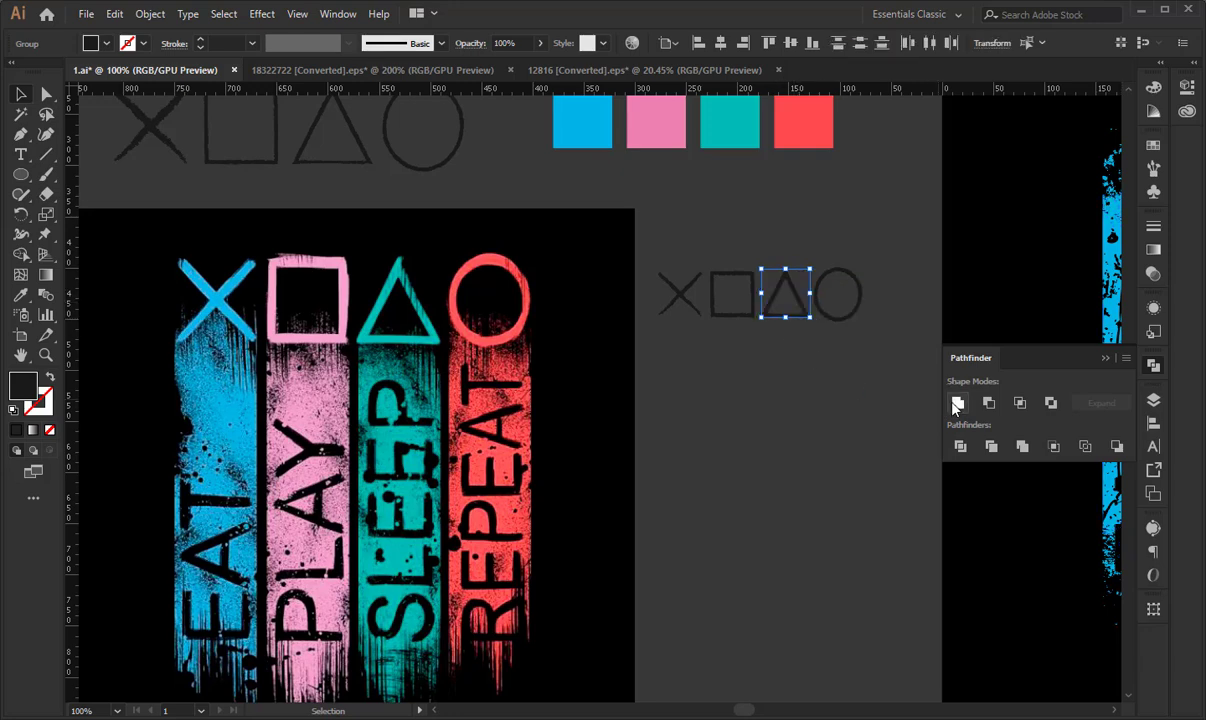
left_click(713, 283)
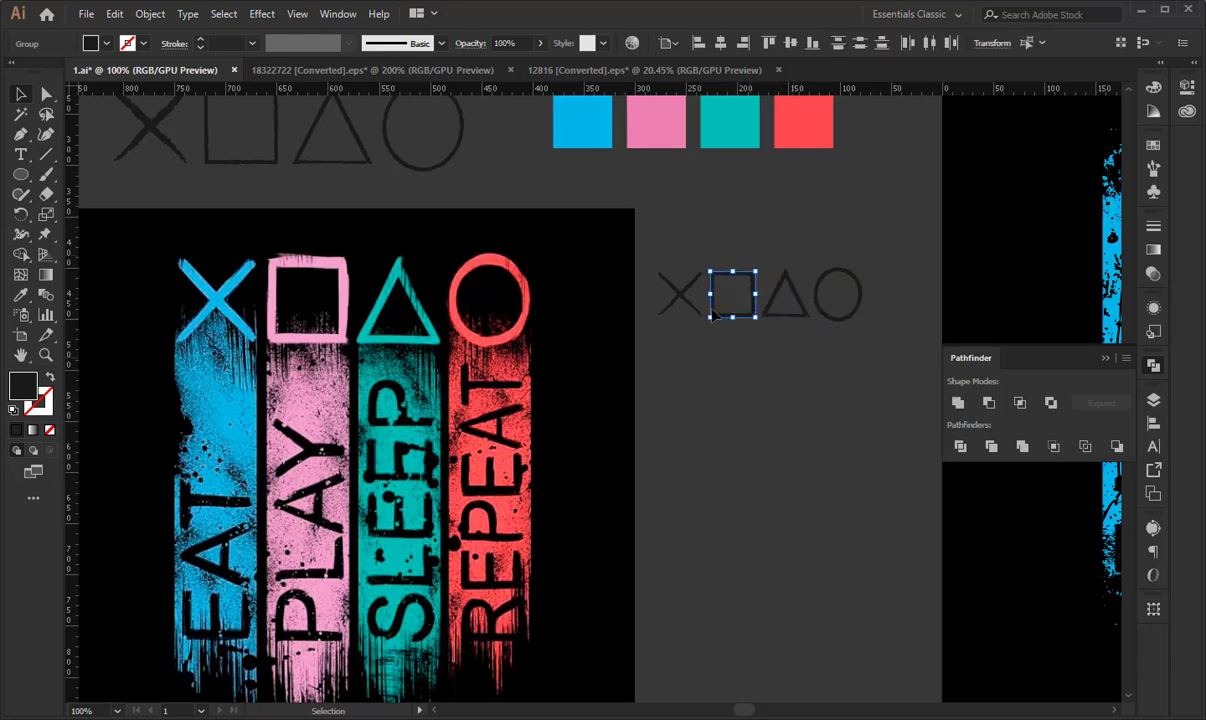
left_click(692, 310)
left_click(956, 404)
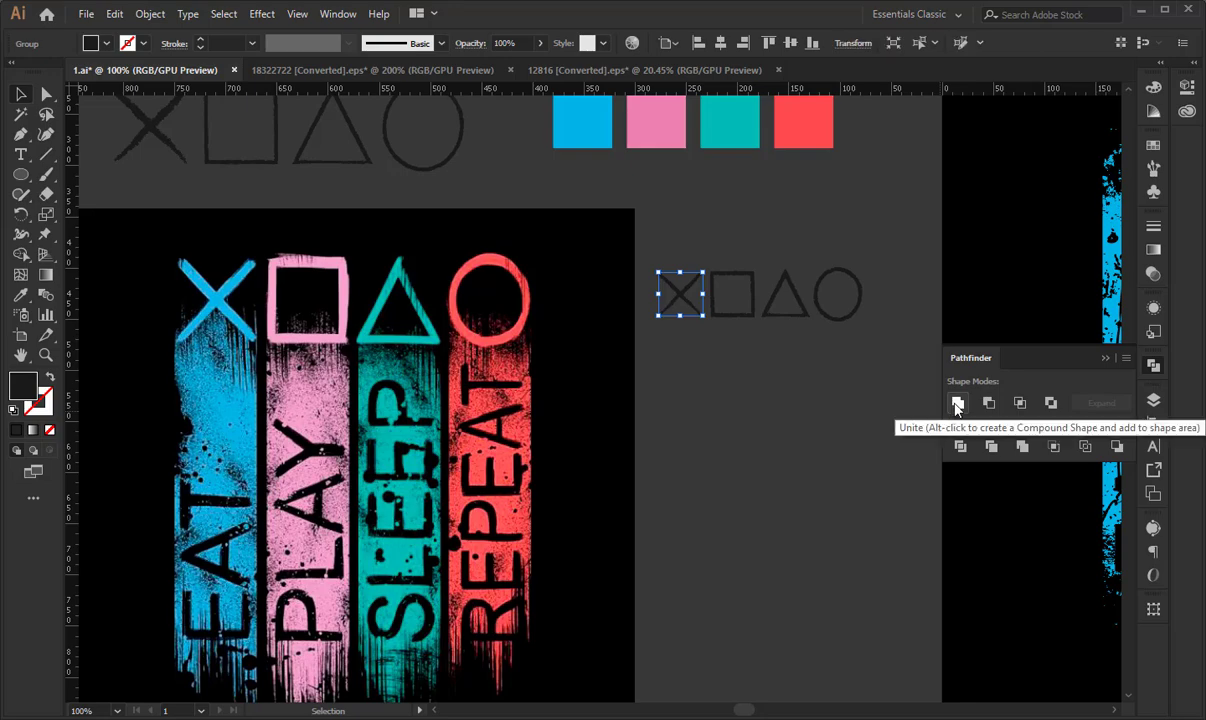
left_click(759, 452)
left_click_drag(692, 406, 619, 416)
- Recolour the small cross with the blue swatch's colour and the small square with the pink swatch's colour
left_click(612, 310)
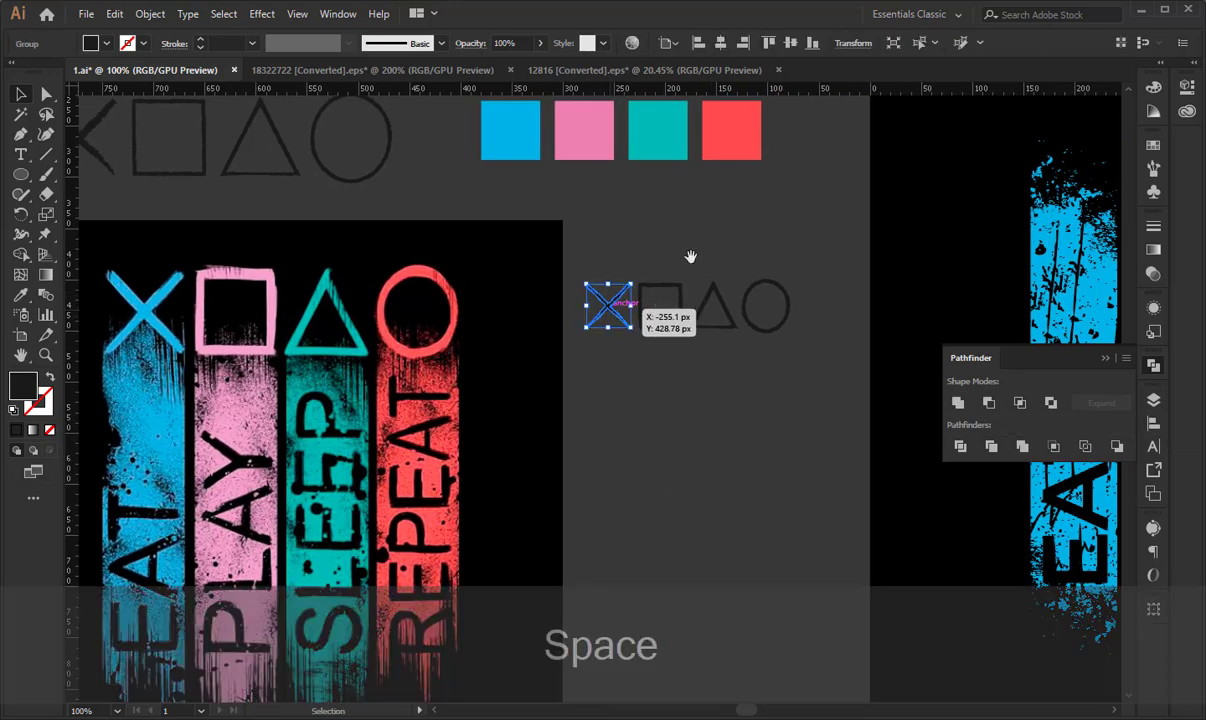
left_click_drag(692, 256, 553, 304)
left_click_drag(855, 301, 692, 248)
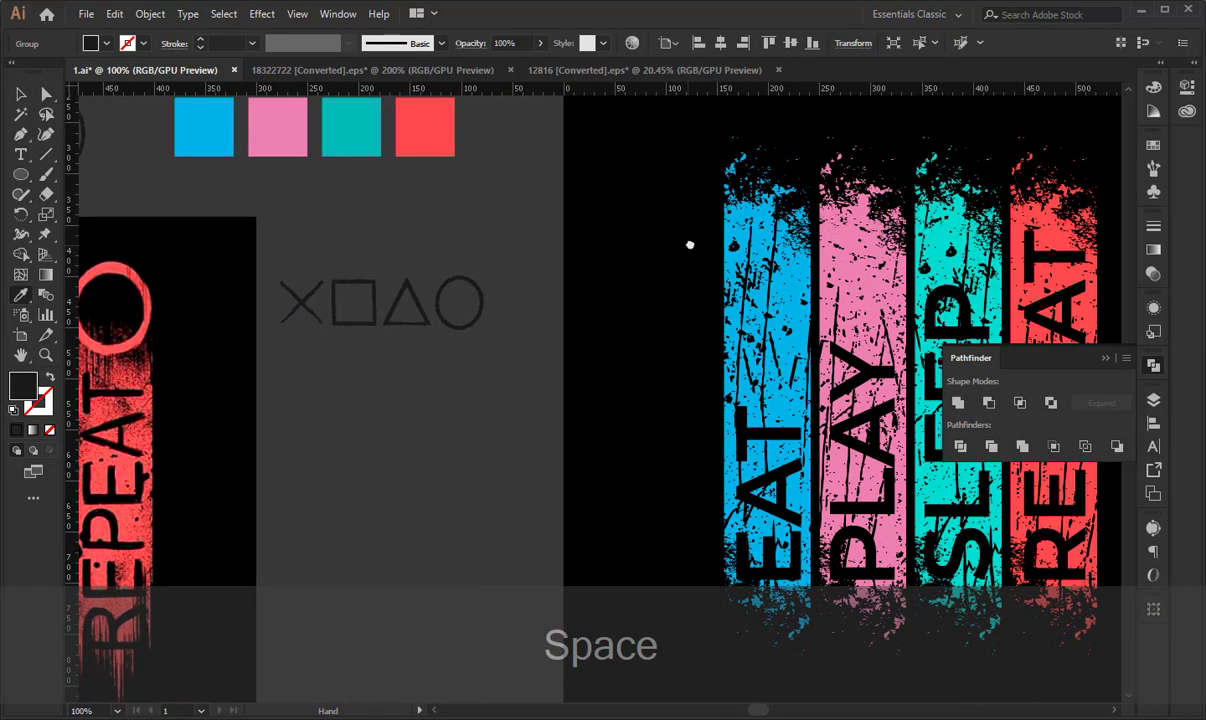
left_click(207, 124)
left_click(20, 97)
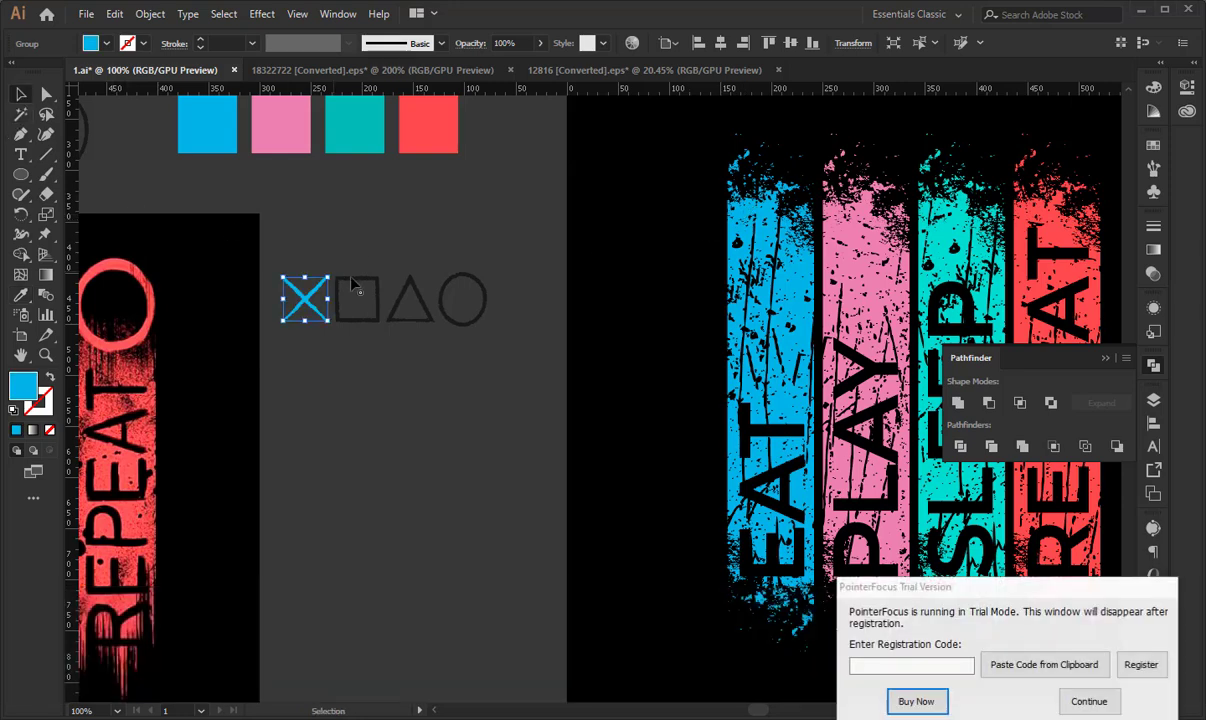
left_click(345, 280)
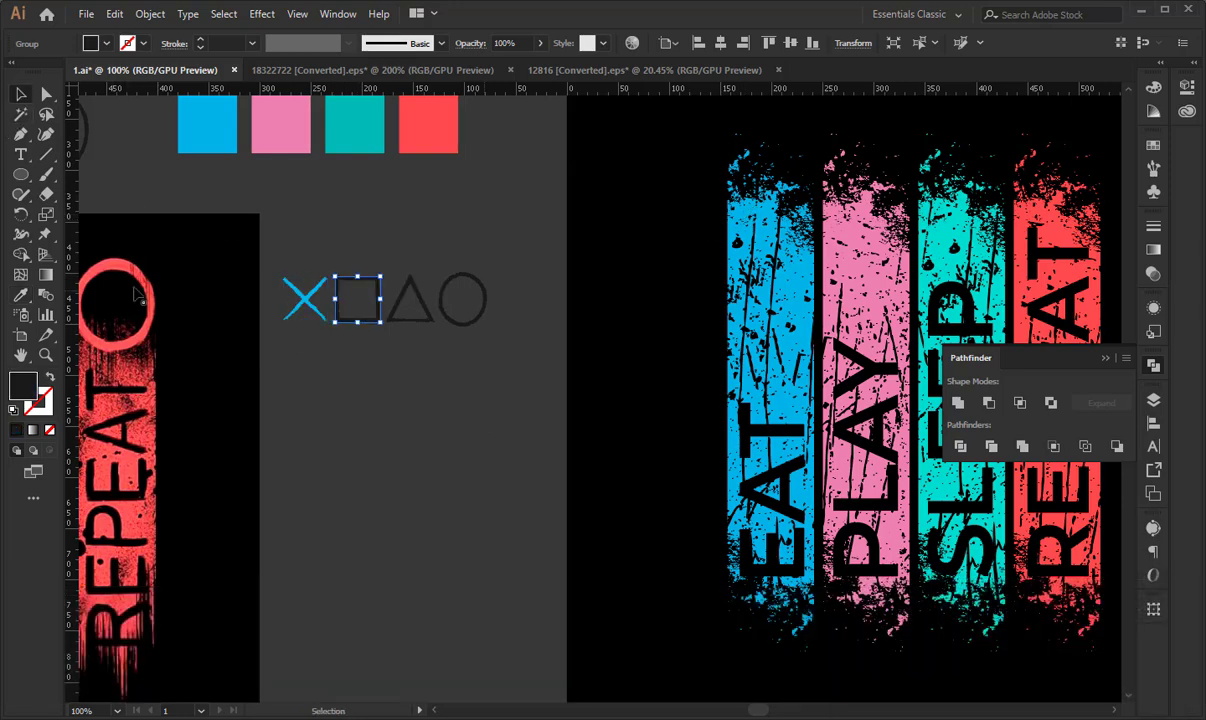
left_click(281, 124)
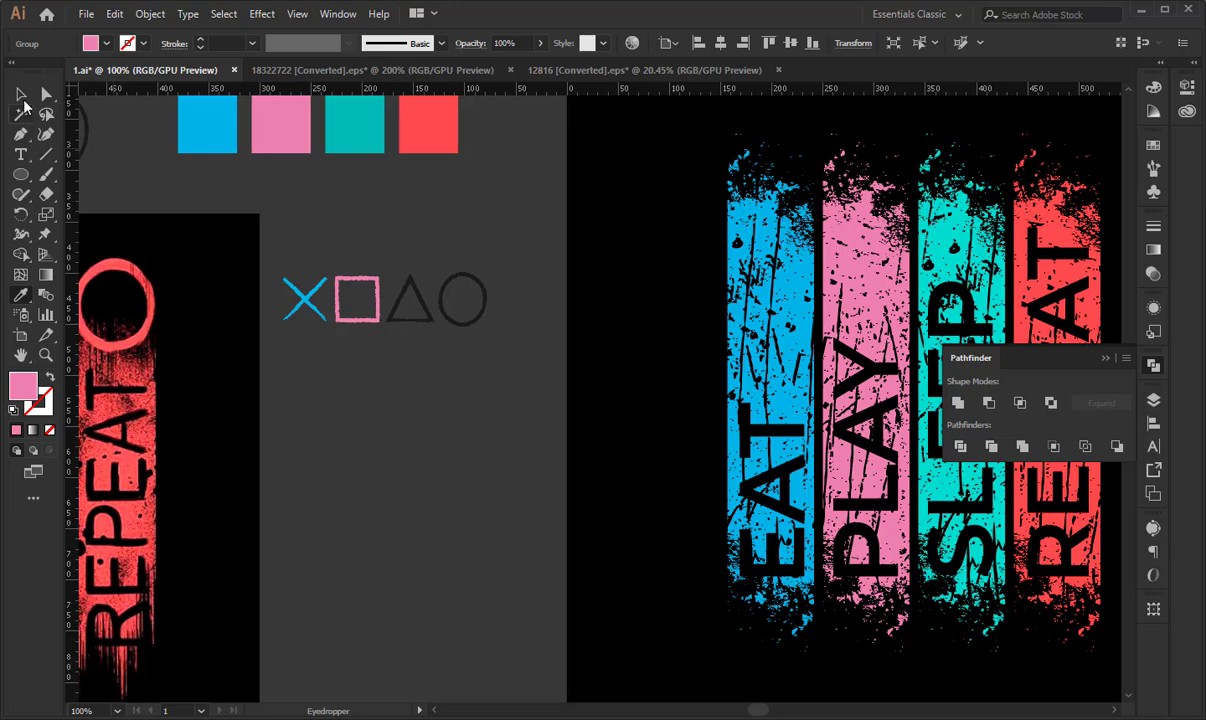
- Recolour the small triangle with the SLEEP stripe's turquoise and the small circle with the REPEAT stripe's red, and deselect
left_click(403, 285)
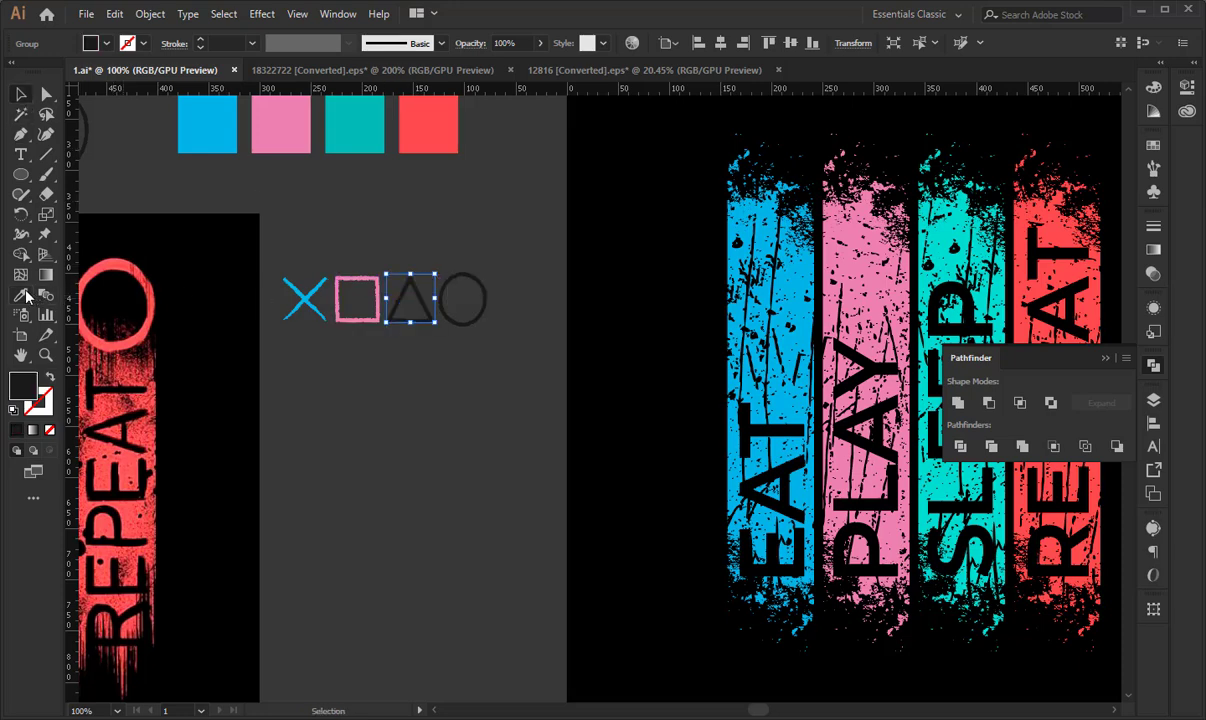
left_click(20, 295)
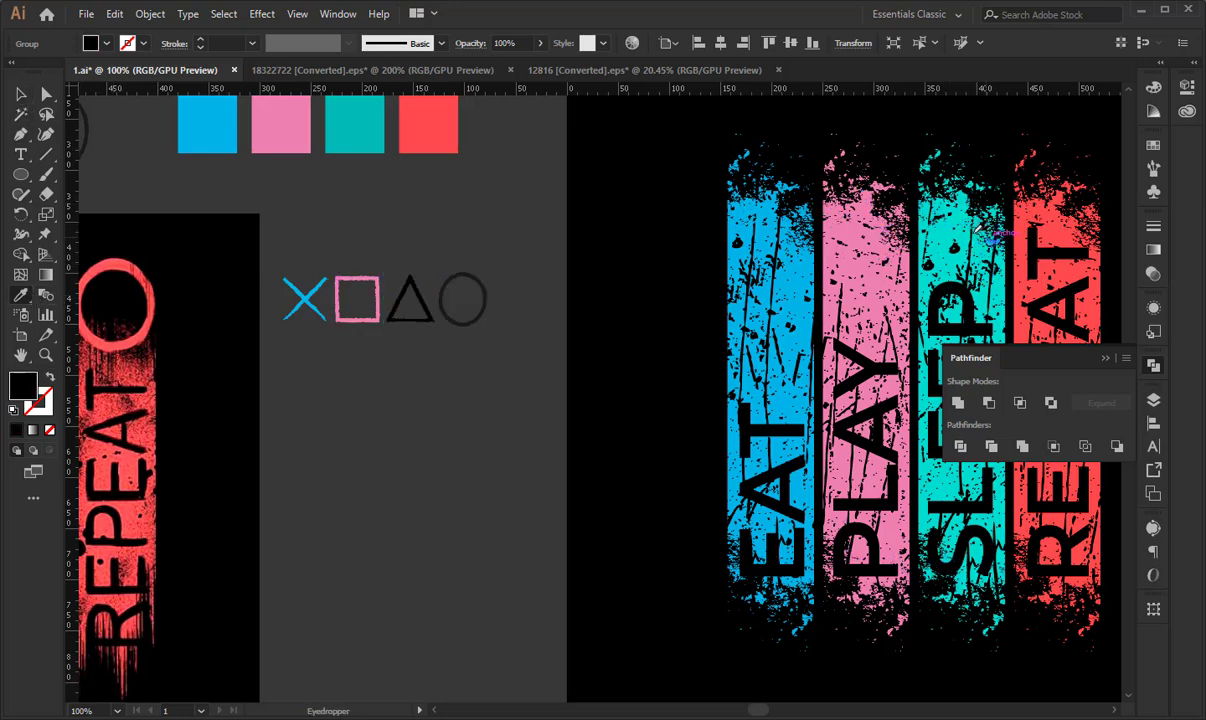
left_click(977, 230)
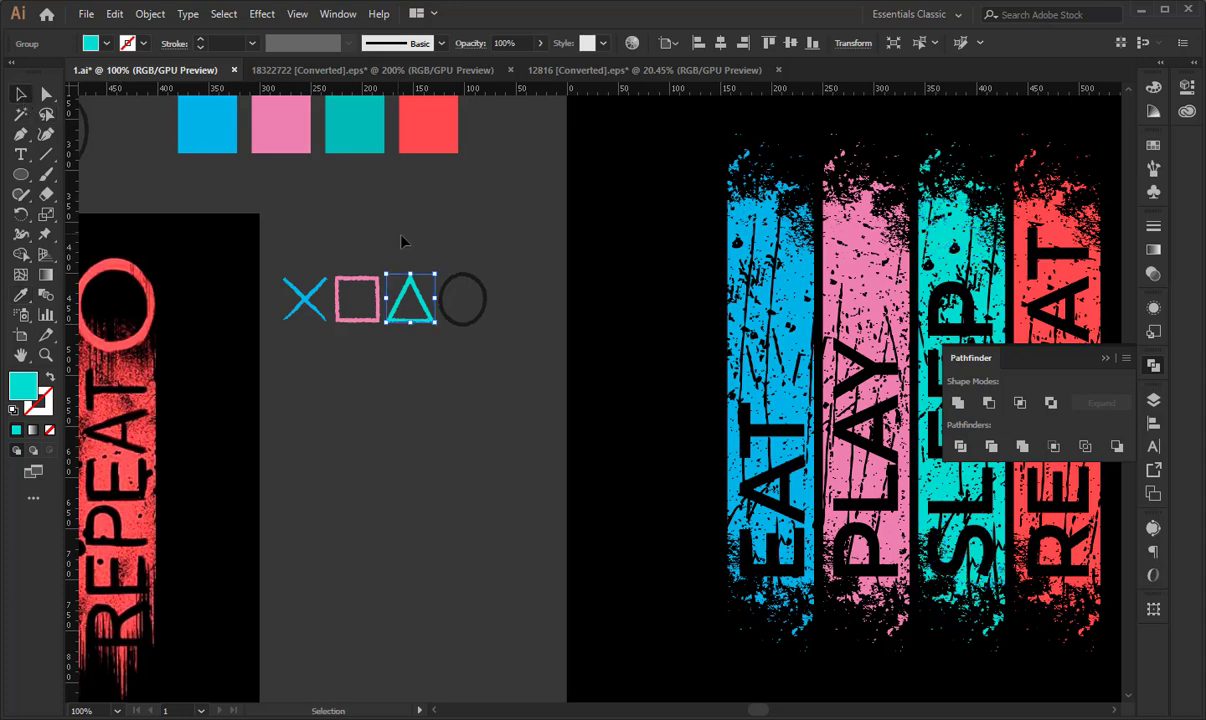
left_click(463, 290)
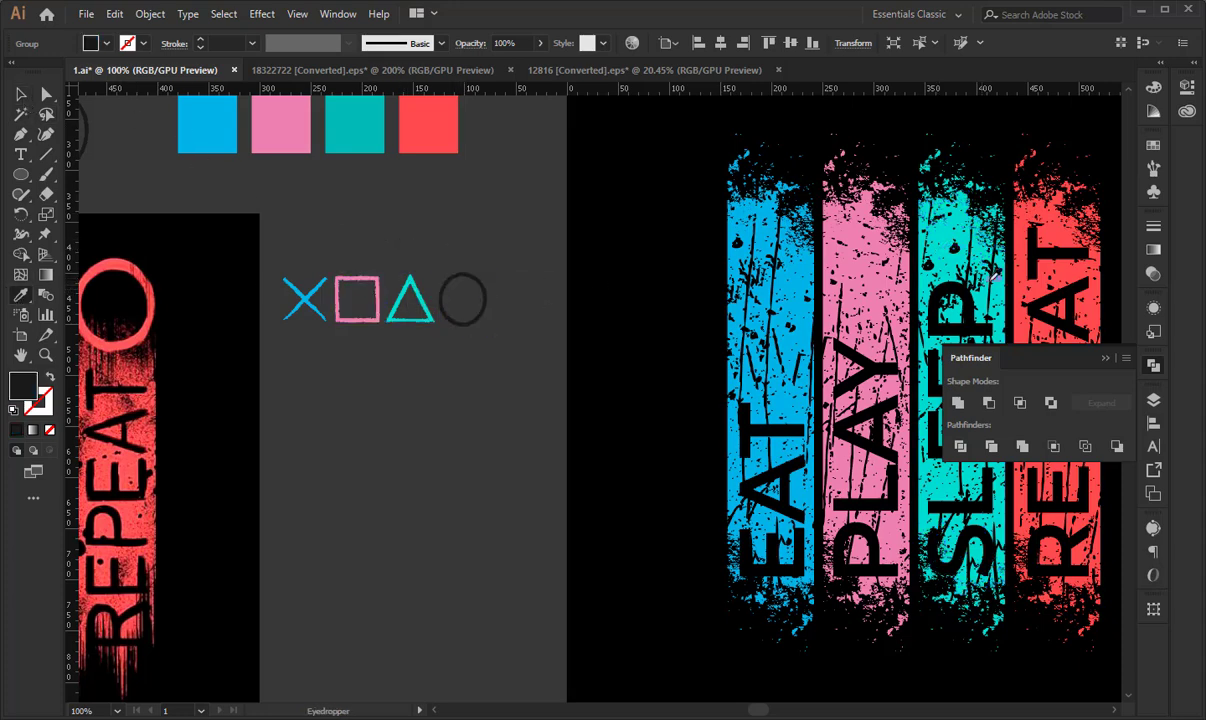
left_click(1025, 225)
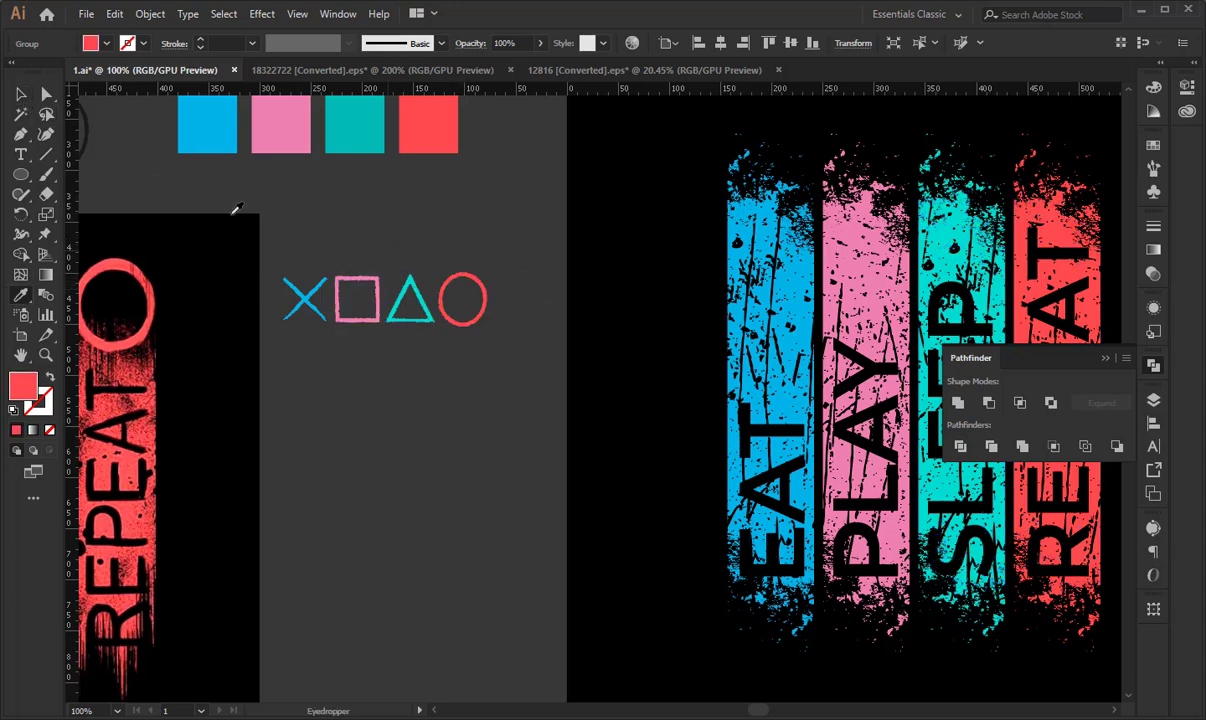
left_click(603, 242)
- Place the red circle over the upper end of the REPEAT stripe at the stripe's width and bring it to the front
left_click_drag(382, 248, 578, 267)
key("ctrl+minus")
key("ctrl+minus")
left_click_drag(562, 336, 378, 209)
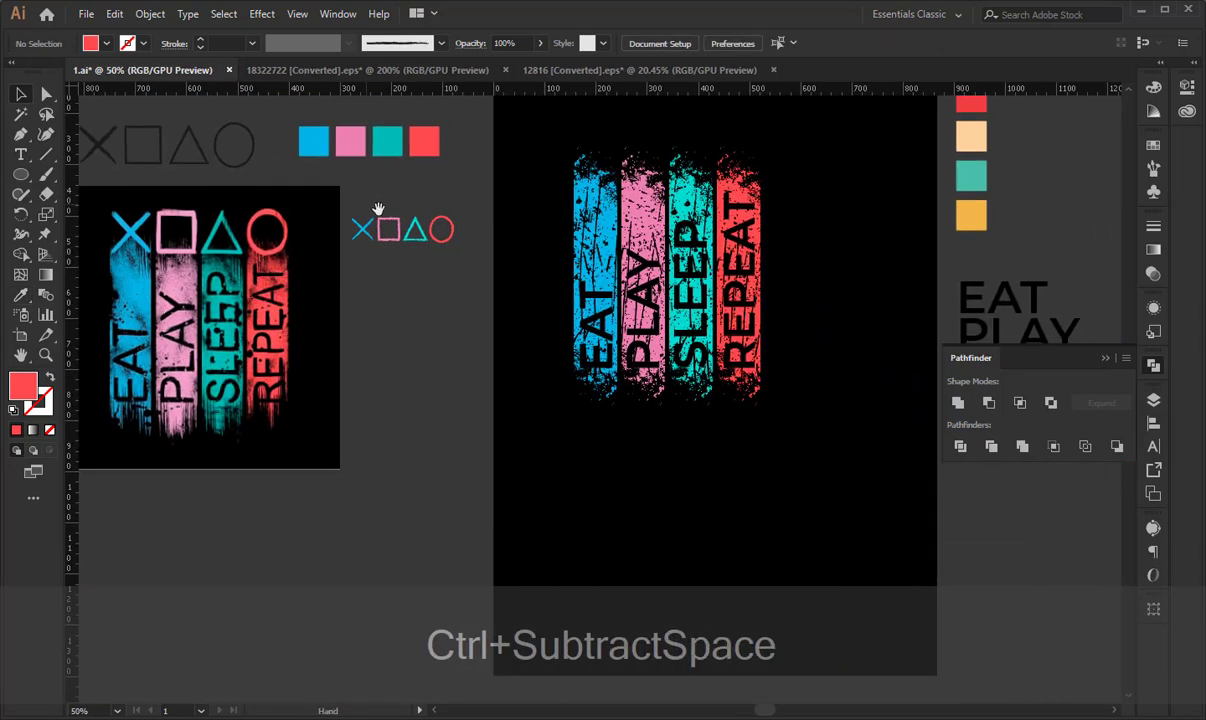
left_click_drag(450, 243, 752, 160)
key("shift+Down")
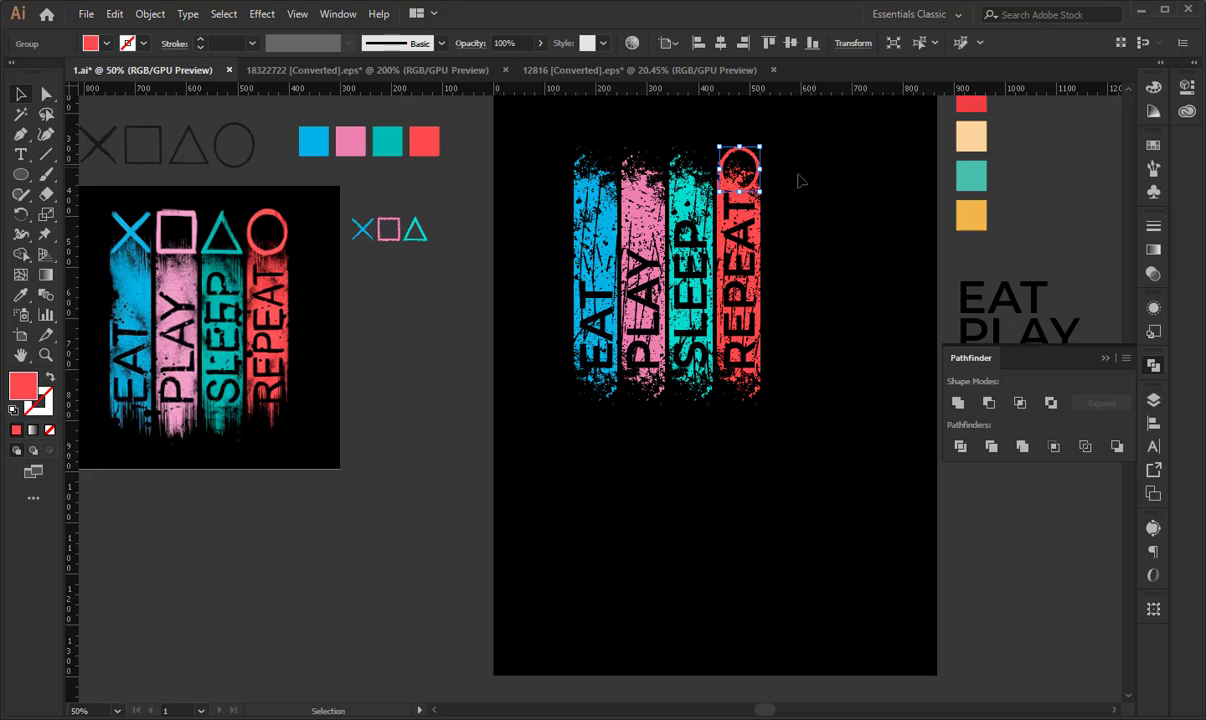
key("ctrl+x")
key("ctrl+f")
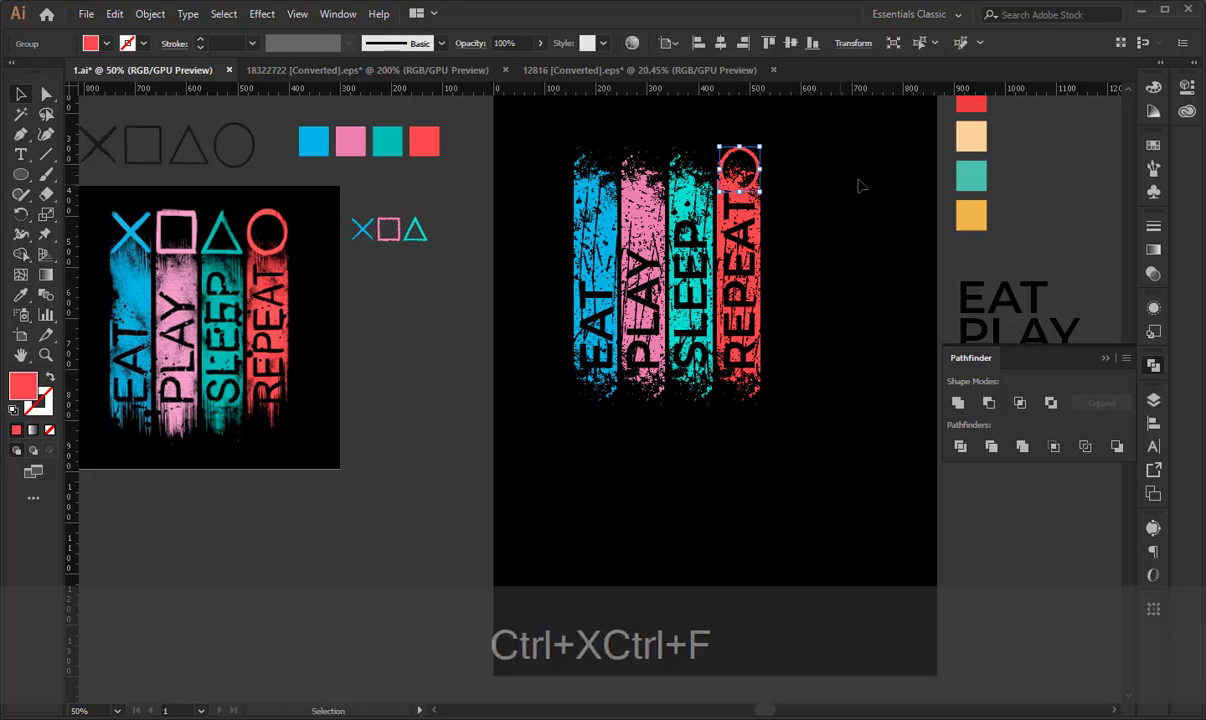
- Move the turquoise triangle onto the upper end of the SLEEP stripe and align its top edge with the circle's
left_click_drag(420, 232, 700, 167)
left_click(750, 163, "shift")
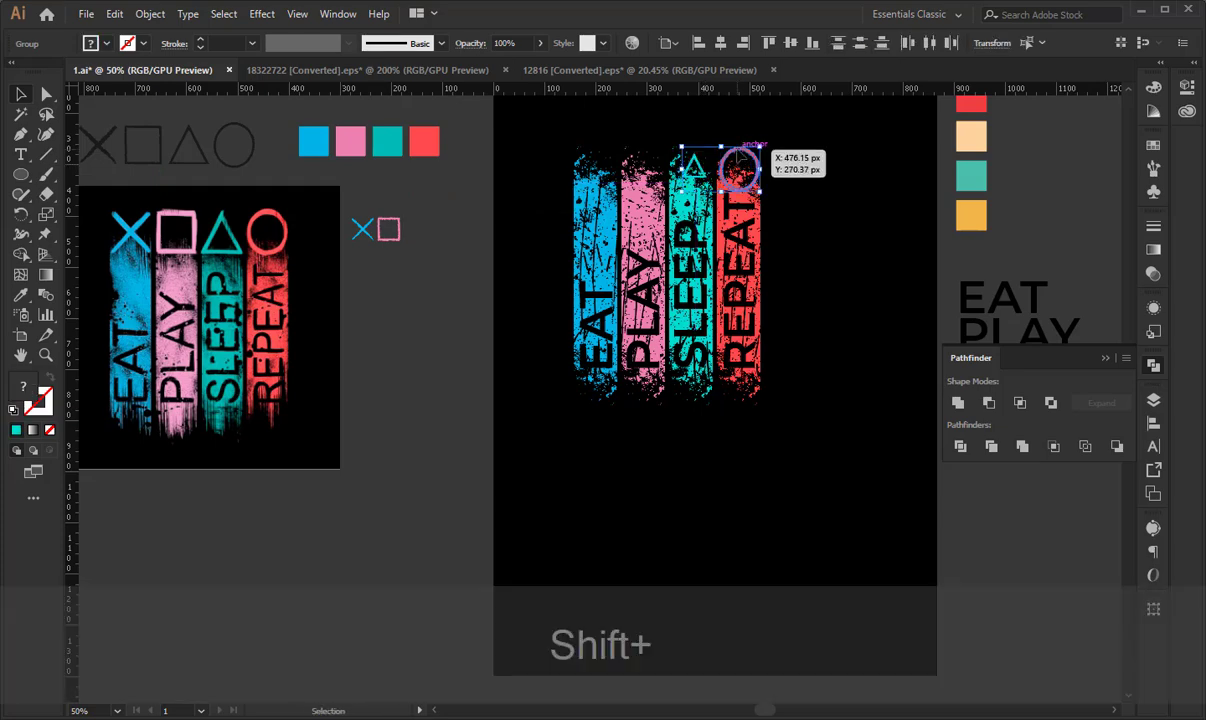
left_click(771, 46)
key("ctrl+KP_Add")
key("ctrl+KP_Add")
key("ctrl+KP_Add")
key("ctrl+KP_Add")
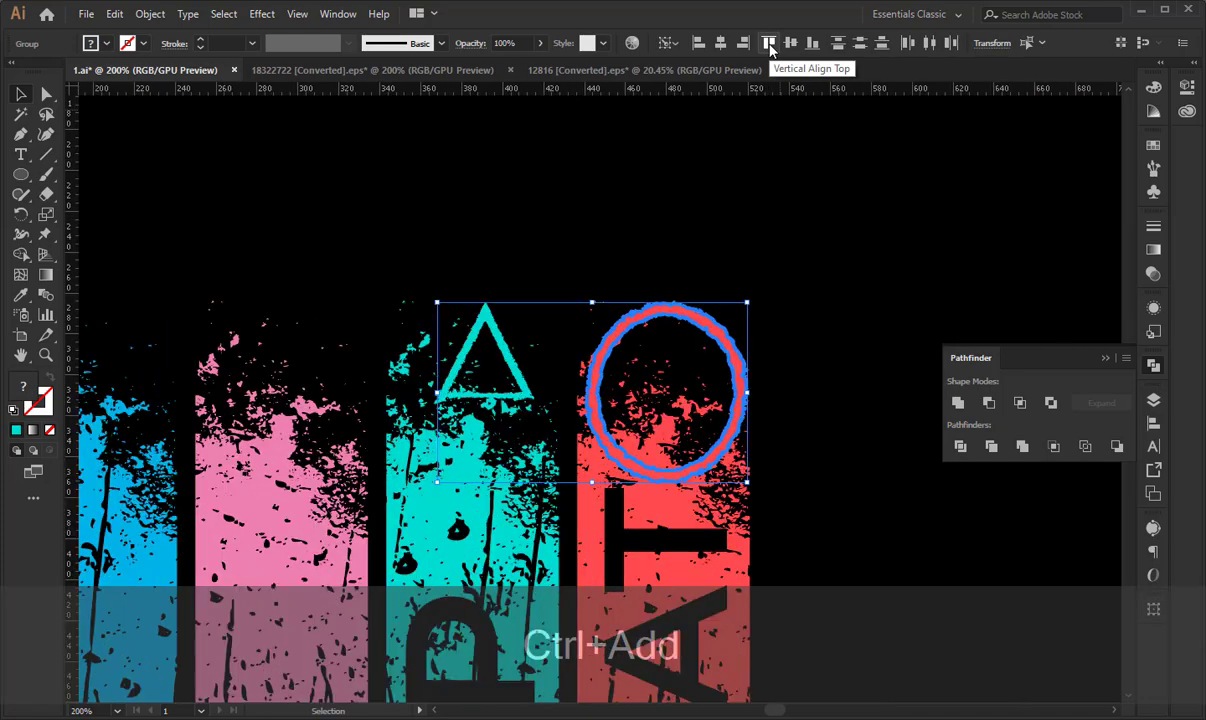
left_click(677, 174)
- Enlarge the triangle to about the SLEEP stripe's width, align its bottom edge with the circle's, and deselect
scroll(677, 178, "down", 3)
left_click(517, 273)
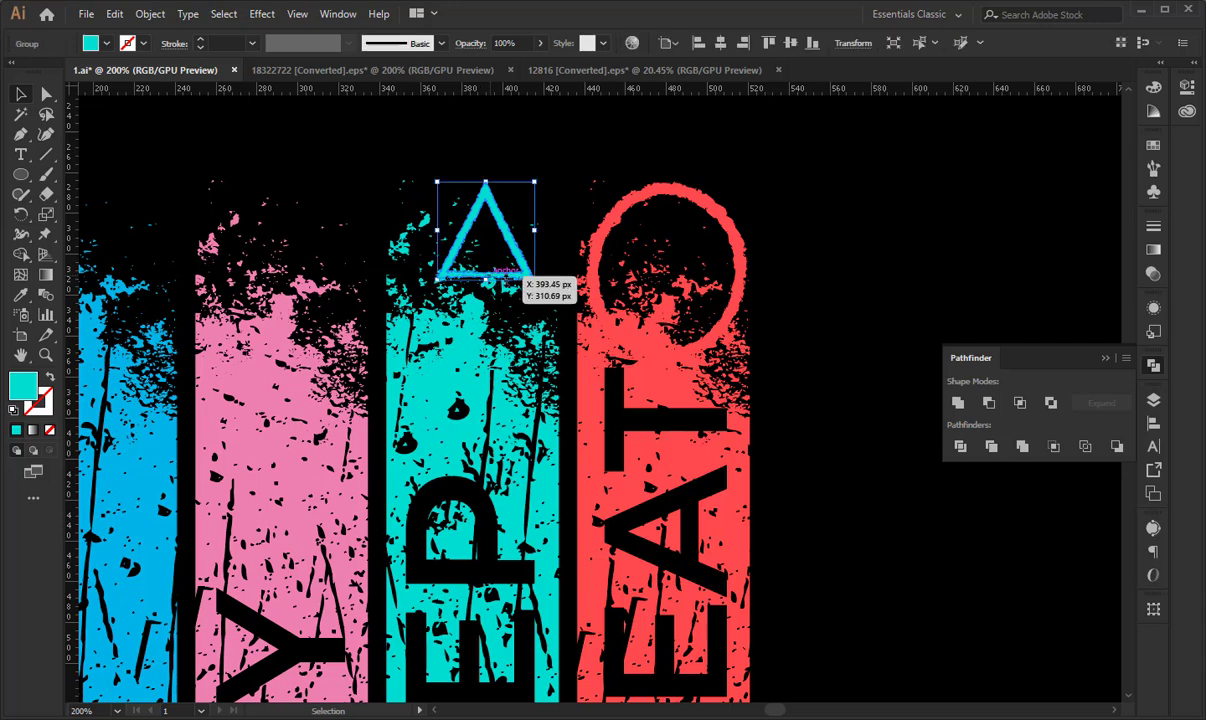
scroll(517, 273, "down", 3)
left_click_drag(486, 160, 487, 240)
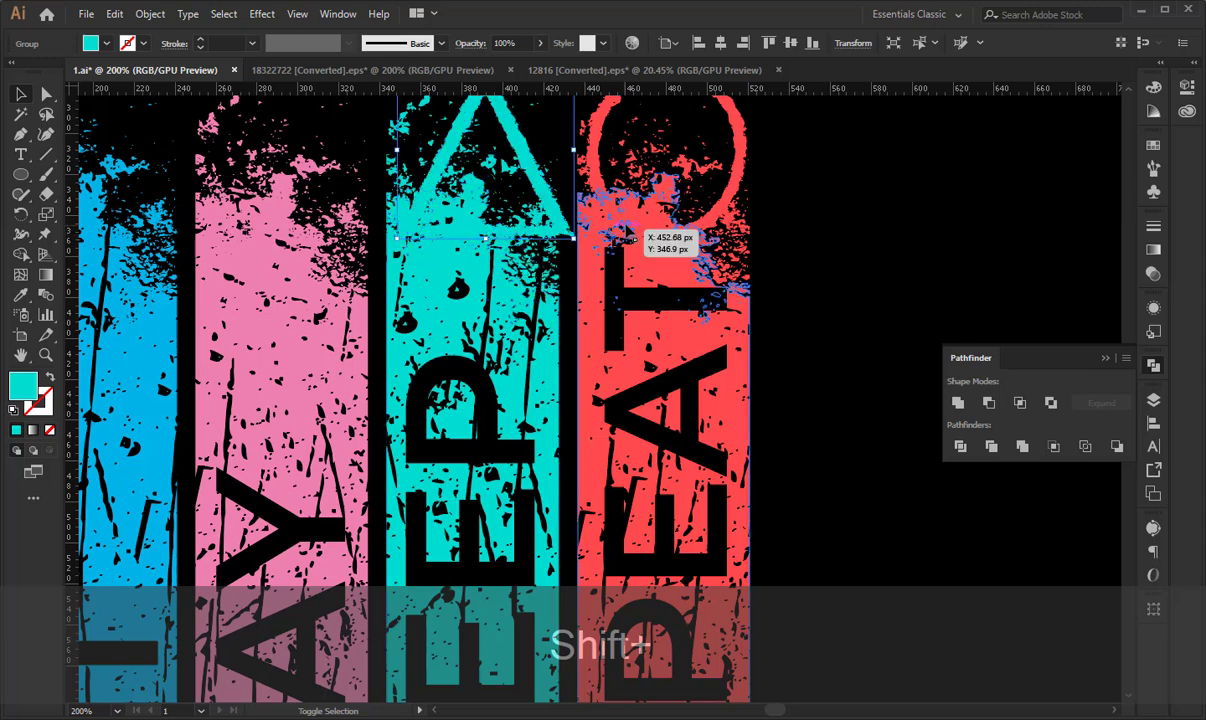
left_click(636, 238, "shift")
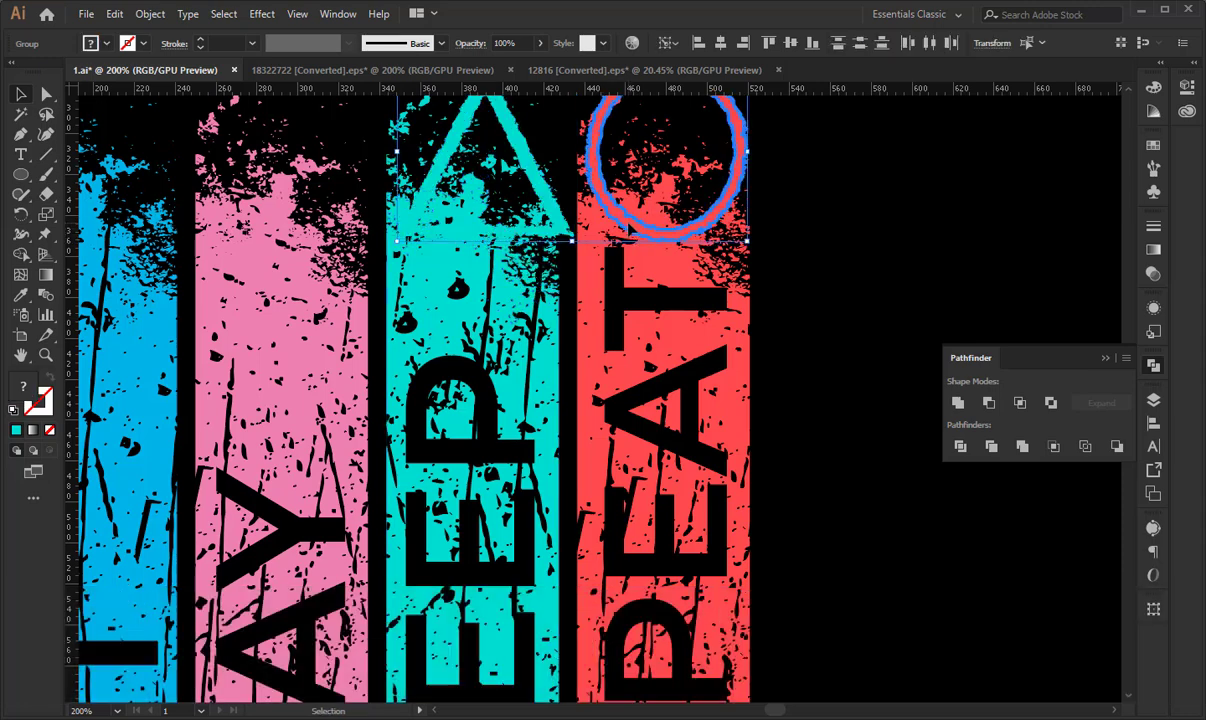
left_click(812, 44)
left_click(856, 200)
- Fine-tune the triangle's size proportionally so its height matches the circle's, and deselect it
key("space")
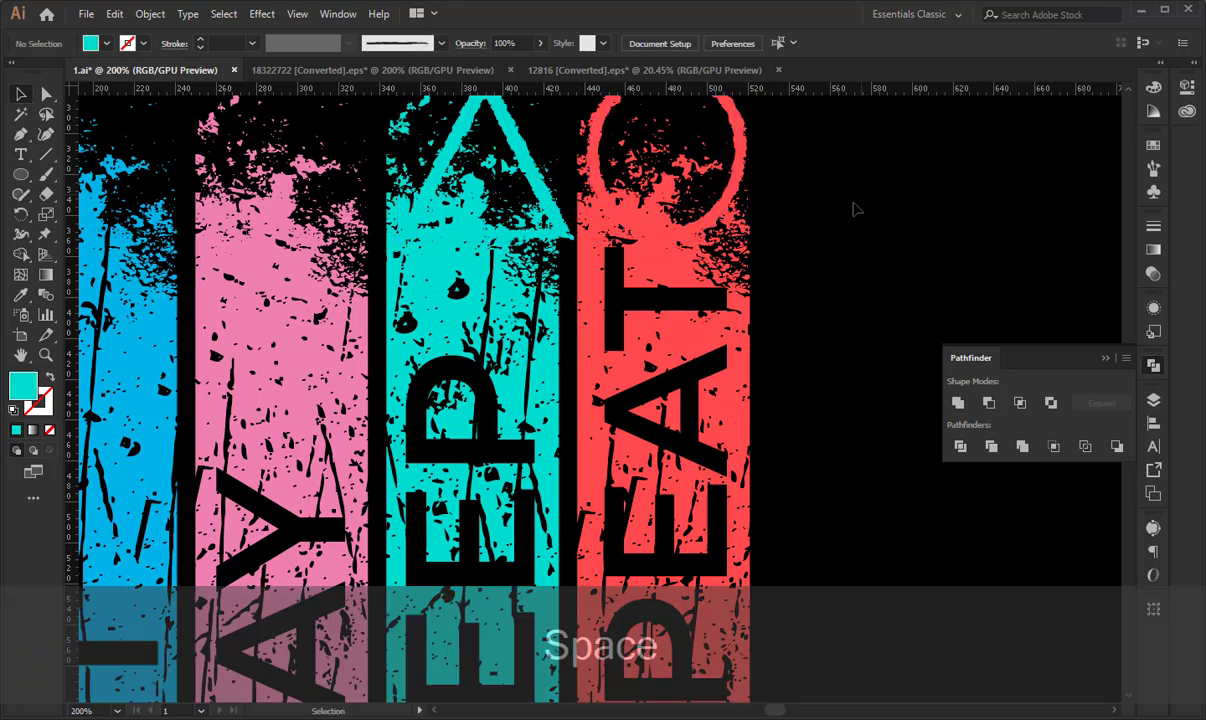
left_click_drag(820, 211, 829, 370)
left_click(499, 236)
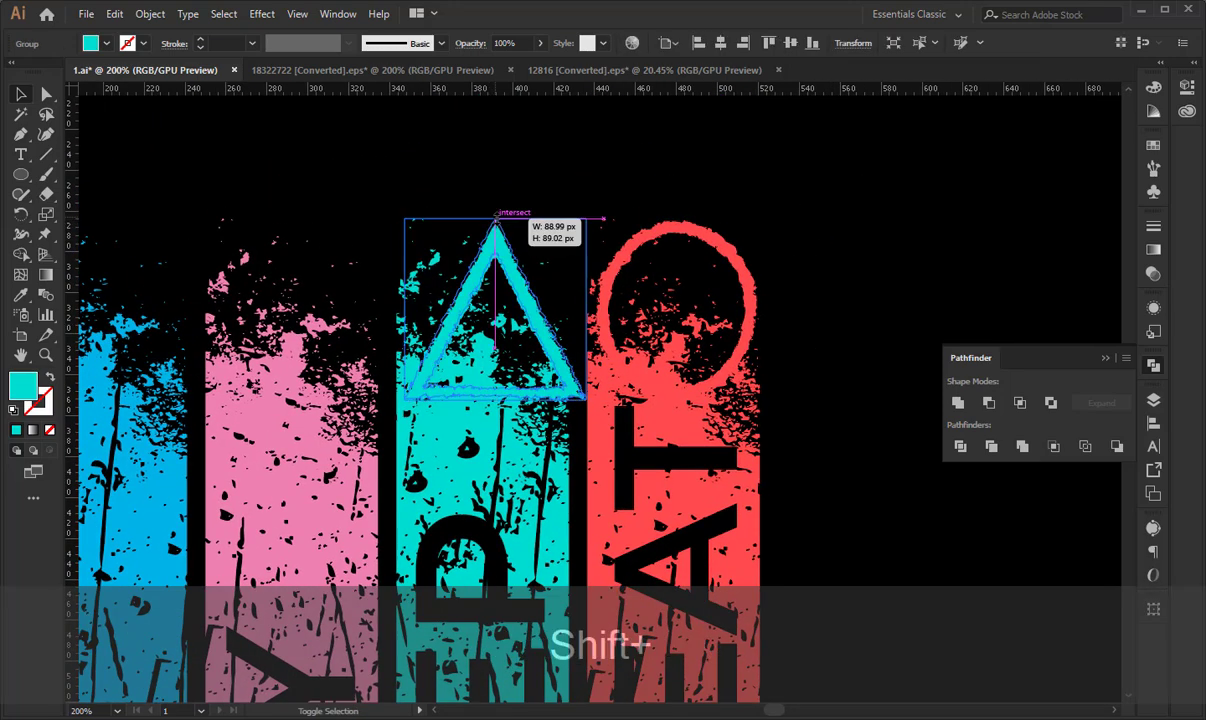
key("shift+ctrl+a")
- Move the pink square onto the upper end of the PLAY stripe
key("ctrl+minus")
key("ctrl+minus")
key("ctrl+minus")
key("ctrl+minus")
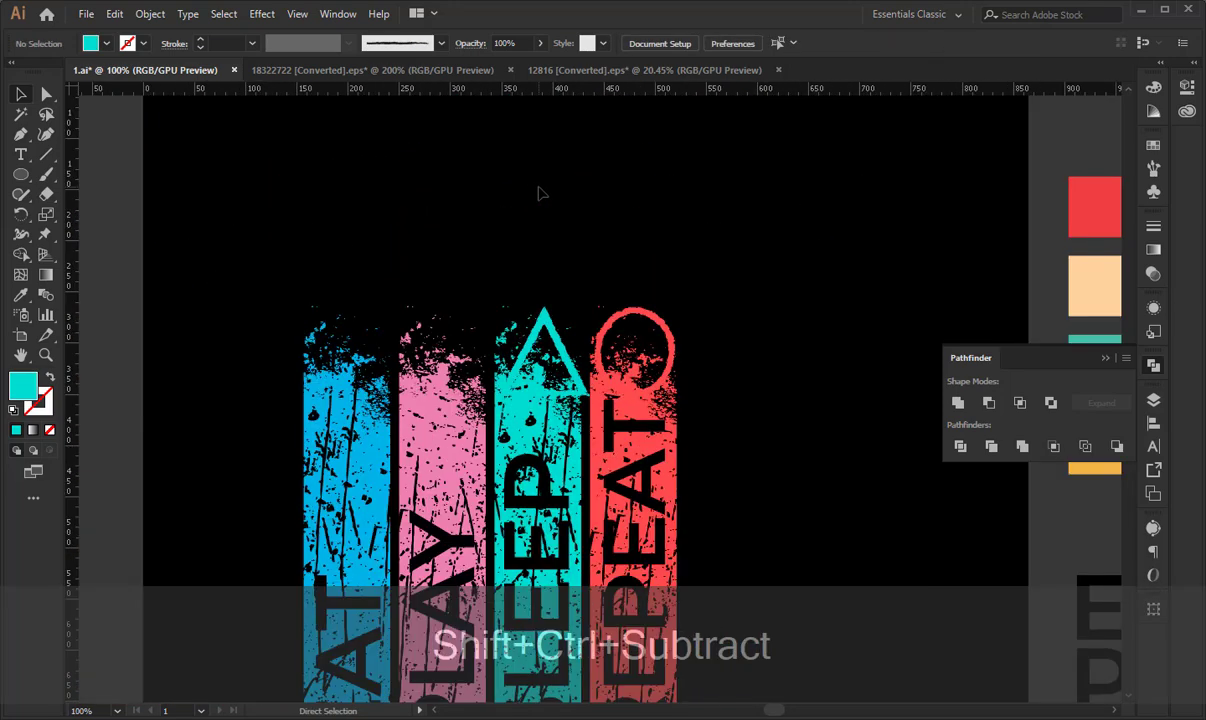
key("space")
left_click_drag(269, 470, 608, 312)
key("ctrl+plus")
key("ctrl+plus")
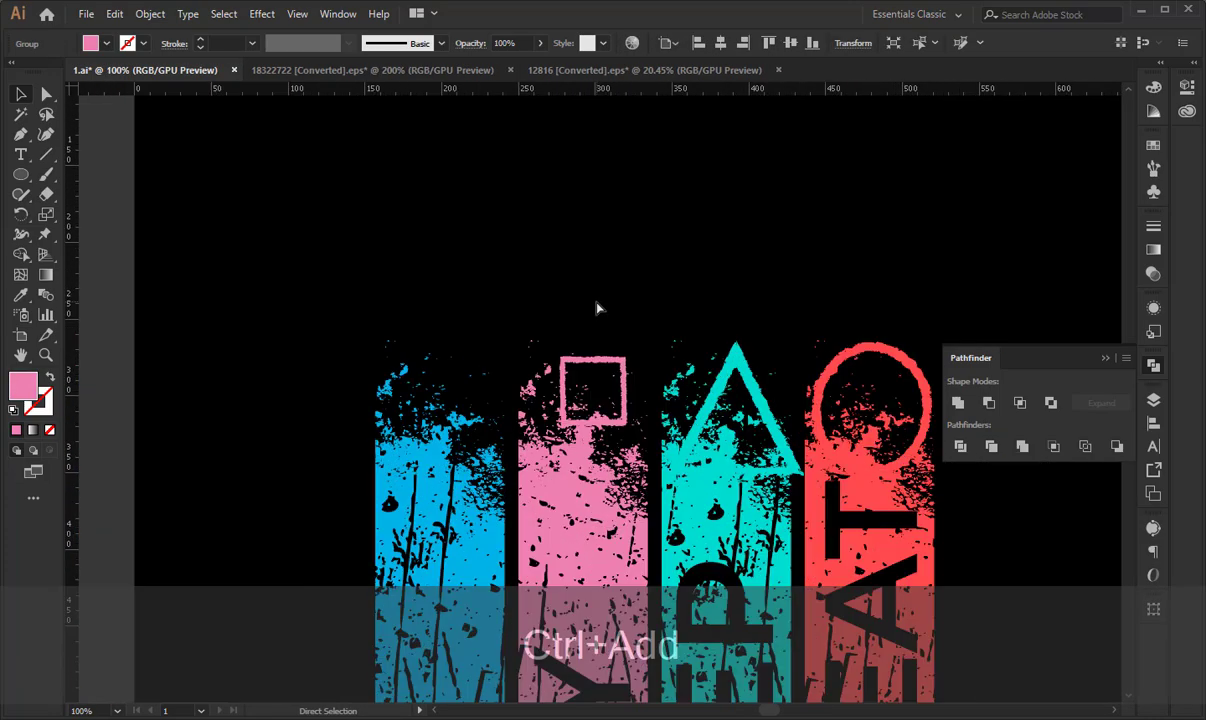
- Align the top edge of the pink square with the top of the turquoise triangle and deselect both
key("ctrl+plus")
key("ctrl+plus")
key("space")
left_click(789, 204, "shift")
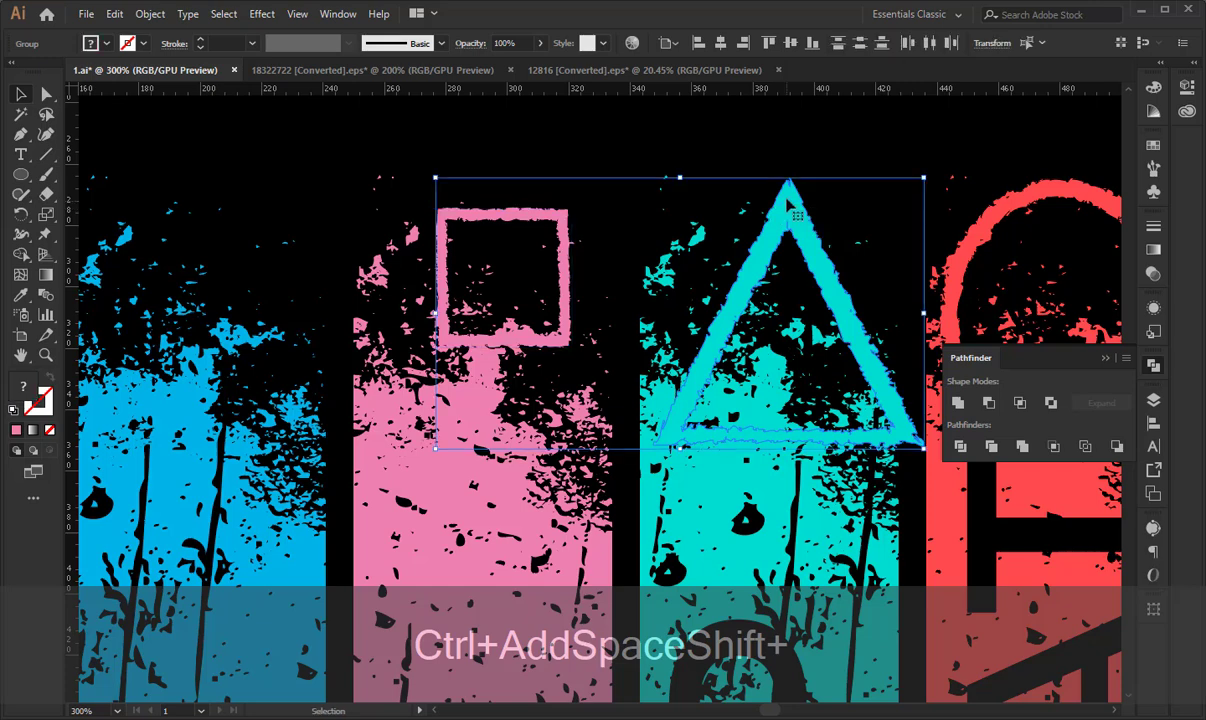
left_click(789, 204)
left_click(768, 43)
left_click(611, 222)
- Enlarge the pink square proportionally until its bottom edge meets the triangle's bottom edge
left_click(565, 233)
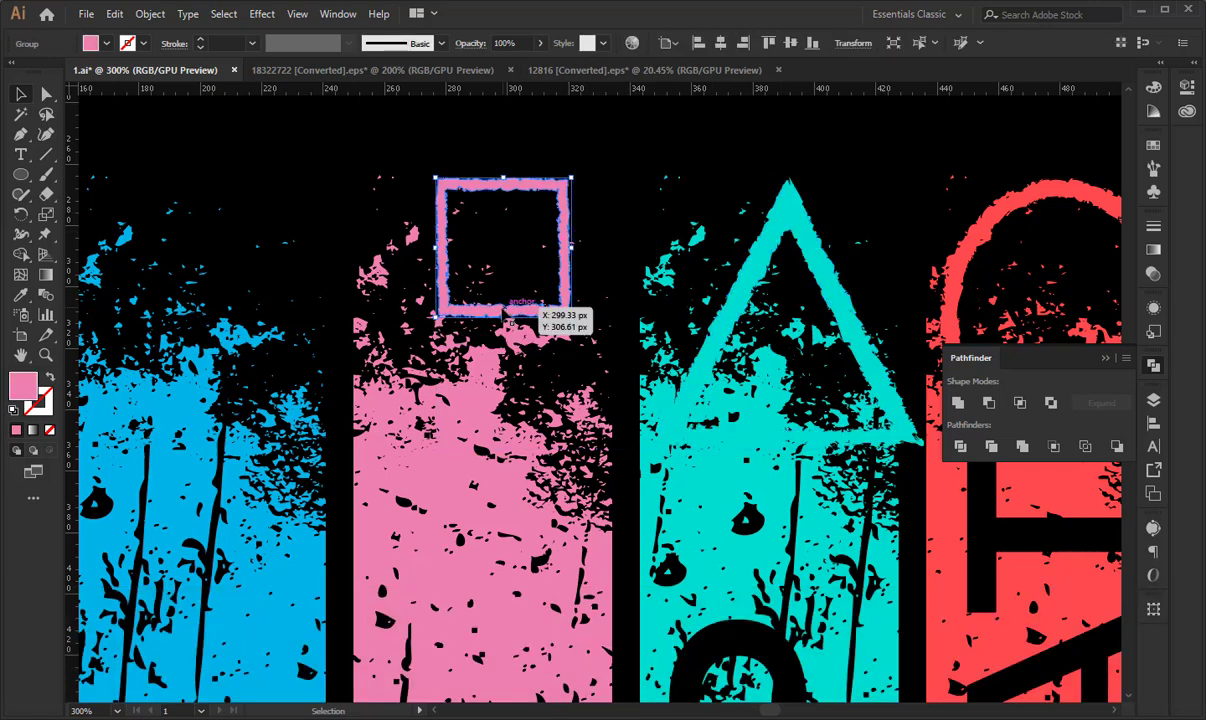
left_click_drag(503, 317, 511, 446)
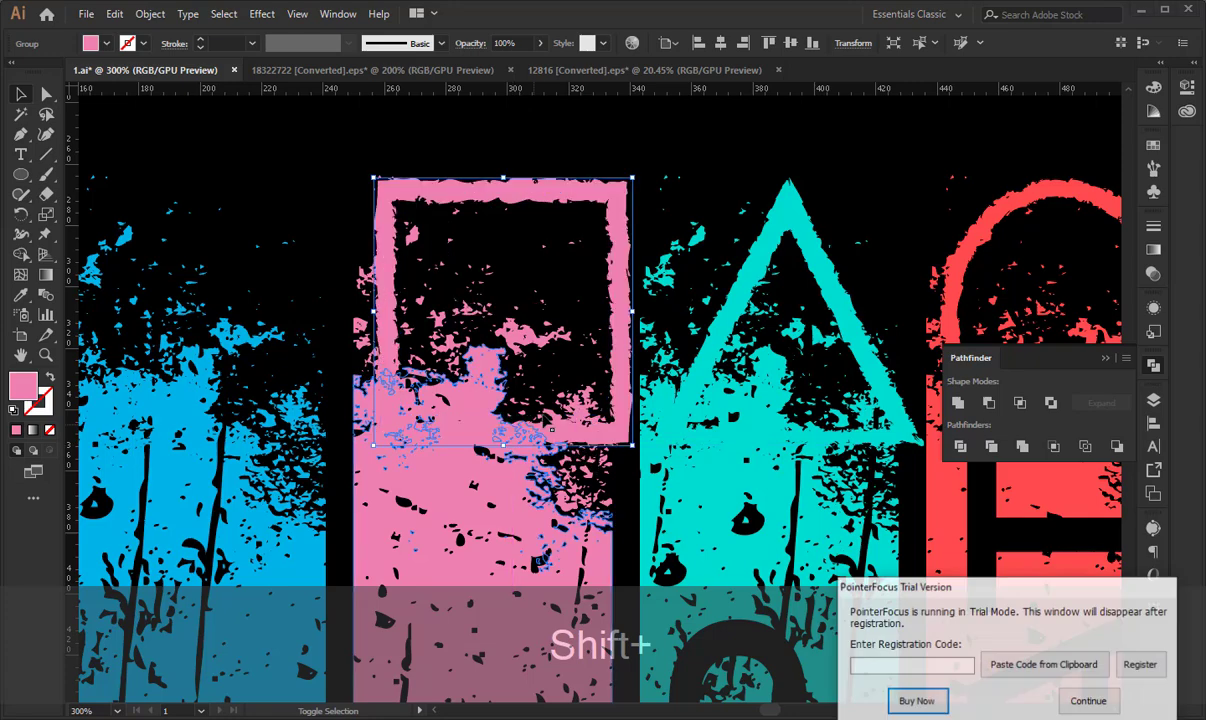
left_click(1088, 700)
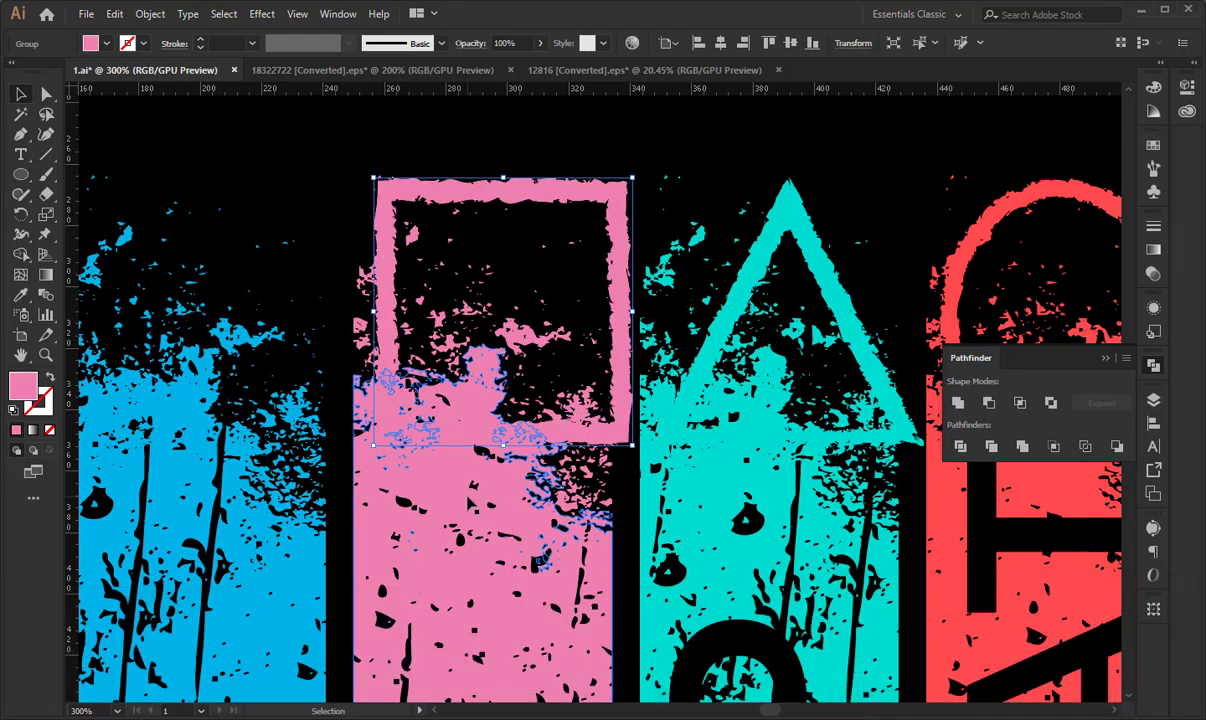
- Move the blue cross onto the upper end of the EAT stripe
key("ctrl+minus")
key("ctrl+minus")
key("ctrl+minus")
key("ctrl+minus")
key("space")
left_click_drag(484, 374, 573, 324)
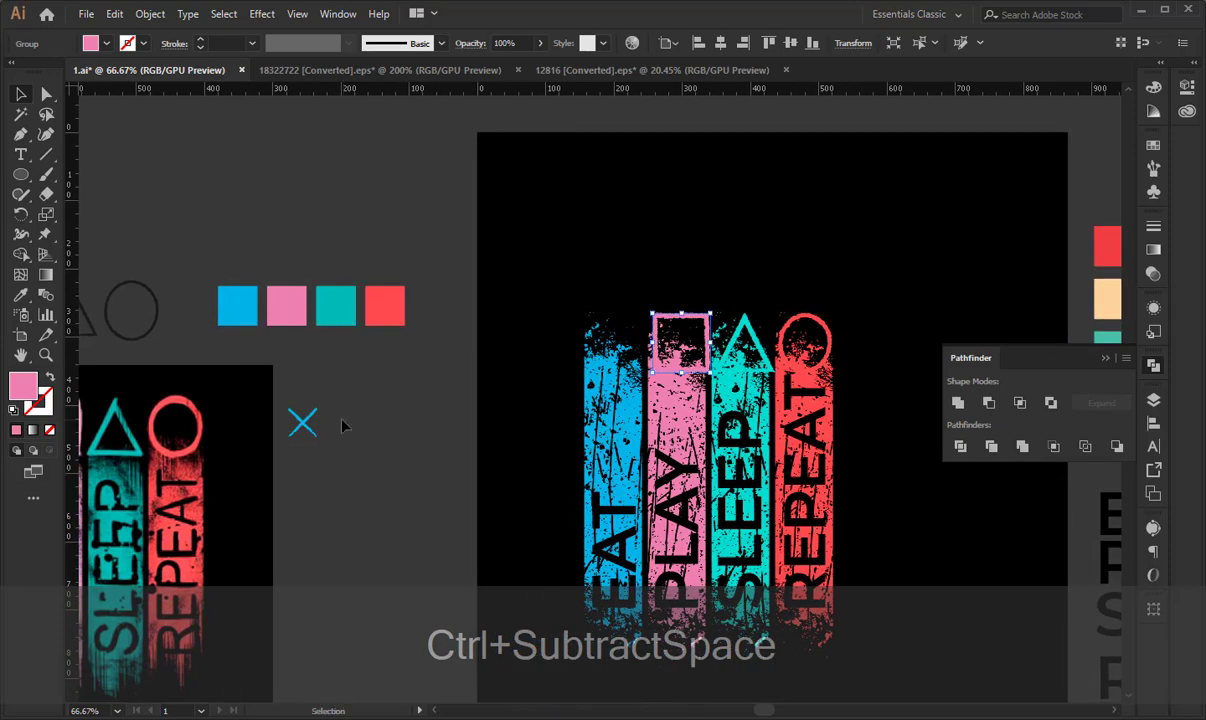
left_click_drag(300, 427, 608, 335)
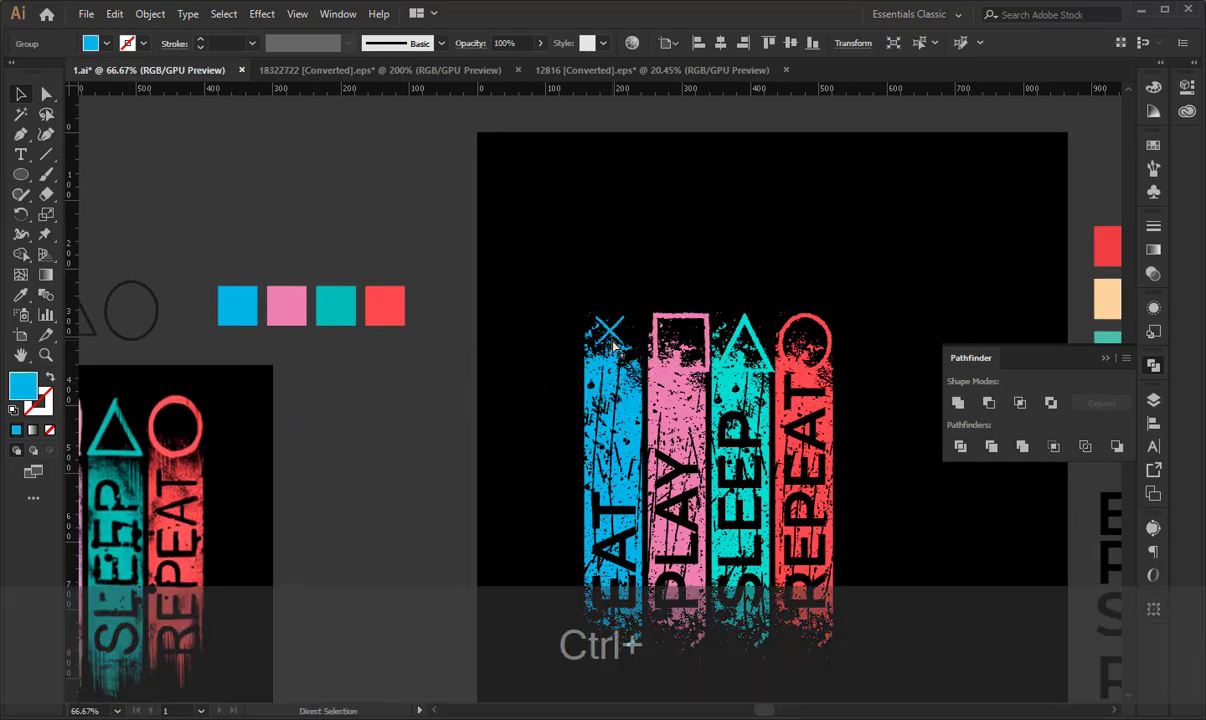
- Align the top edge of the blue cross with the pink square's top edge and deselect both
key("ctrl+plus")
key("ctrl+plus")
key("ctrl+plus")
key("ctrl+plus")
key("ctrl+plus")
key("space")
left_click_drag(676, 445, 624, 326)
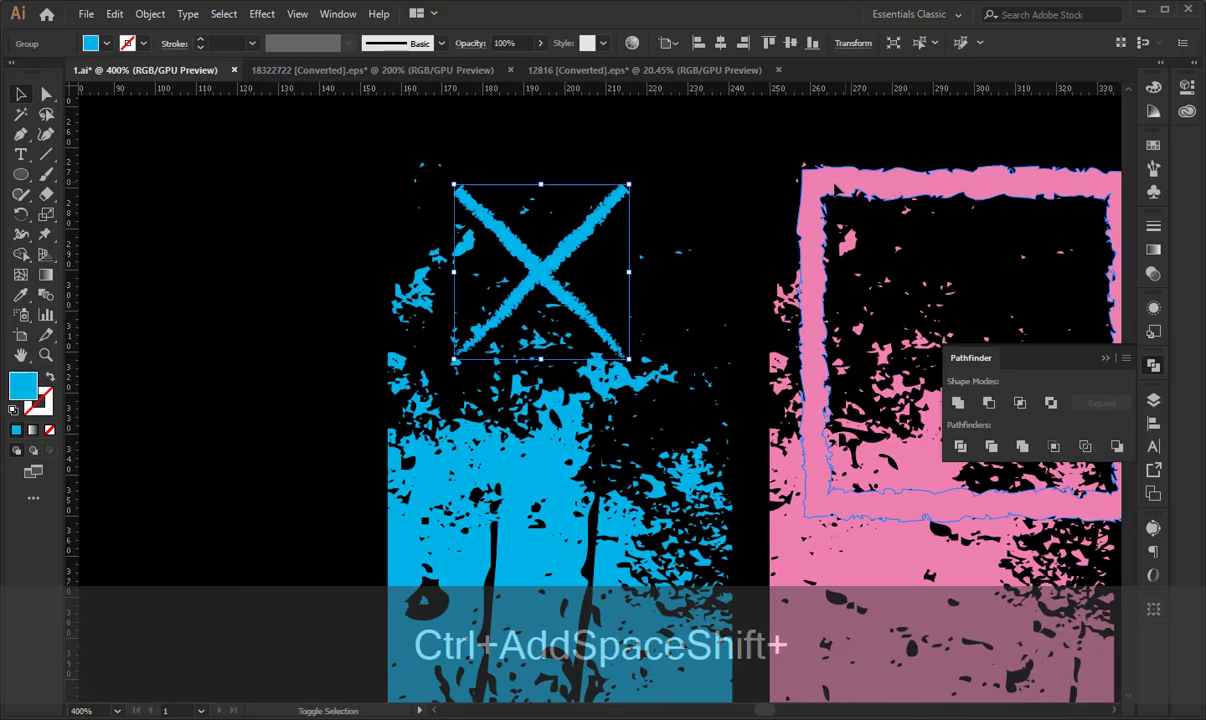
left_click(818, 188, "shift")
left_click(818, 188)
left_click(768, 44)
left_click(598, 260)
- Enlarge the blue cross proportionally so its height roughly matches the pink square's
left_click(552, 251)
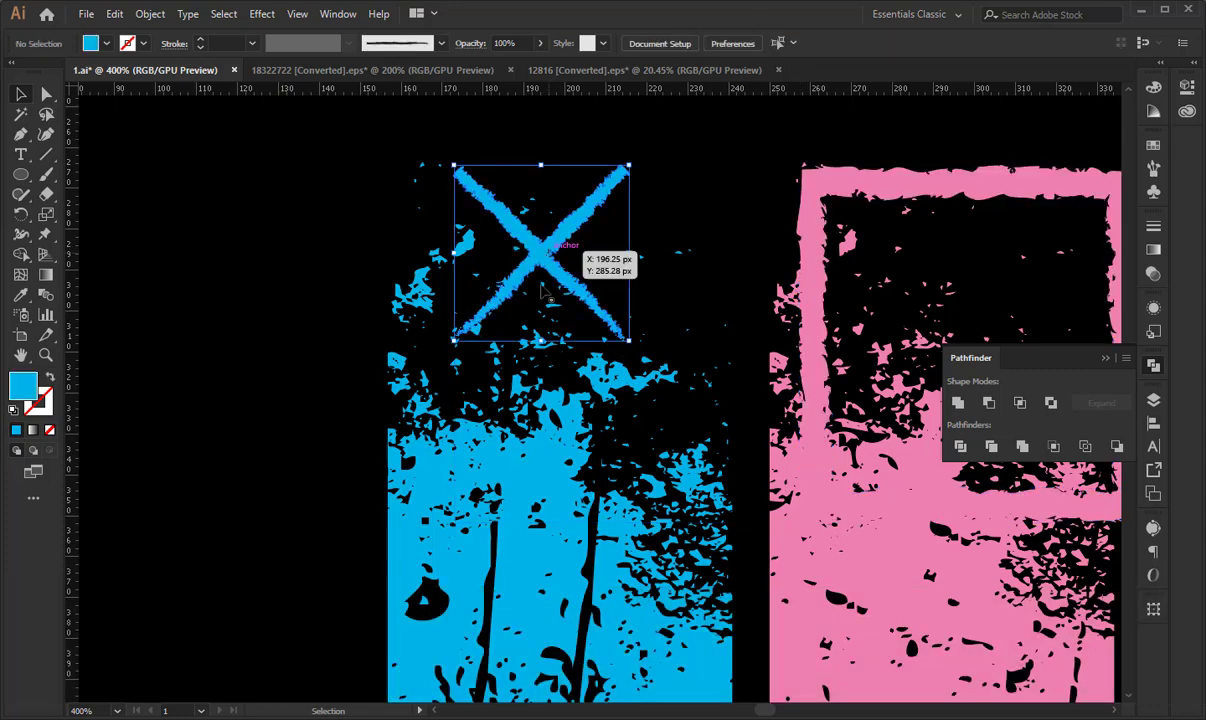
left_click_drag(541, 340, 543, 513)
key("ctrl+shift+KP_Subtract")
key("ctrl+shift+KP_Subtract")
key("ctrl+shift+KP_Subtract")
key("ctrl+shift+KP_Subtract")
key("ctrl+shift+KP_Subtract")
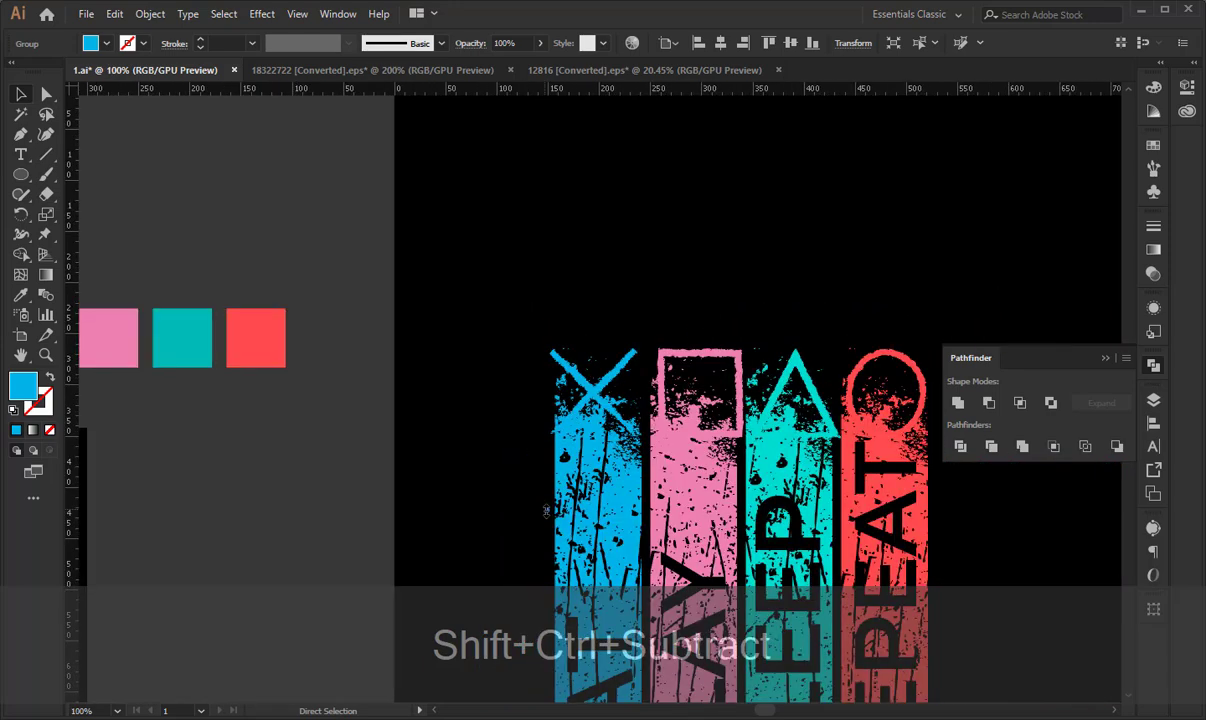
key("space")
left_click_drag(561, 441, 449, 233)
left_click_drag(455, 164, 718, 200)
left_click(620, 272, "shift")
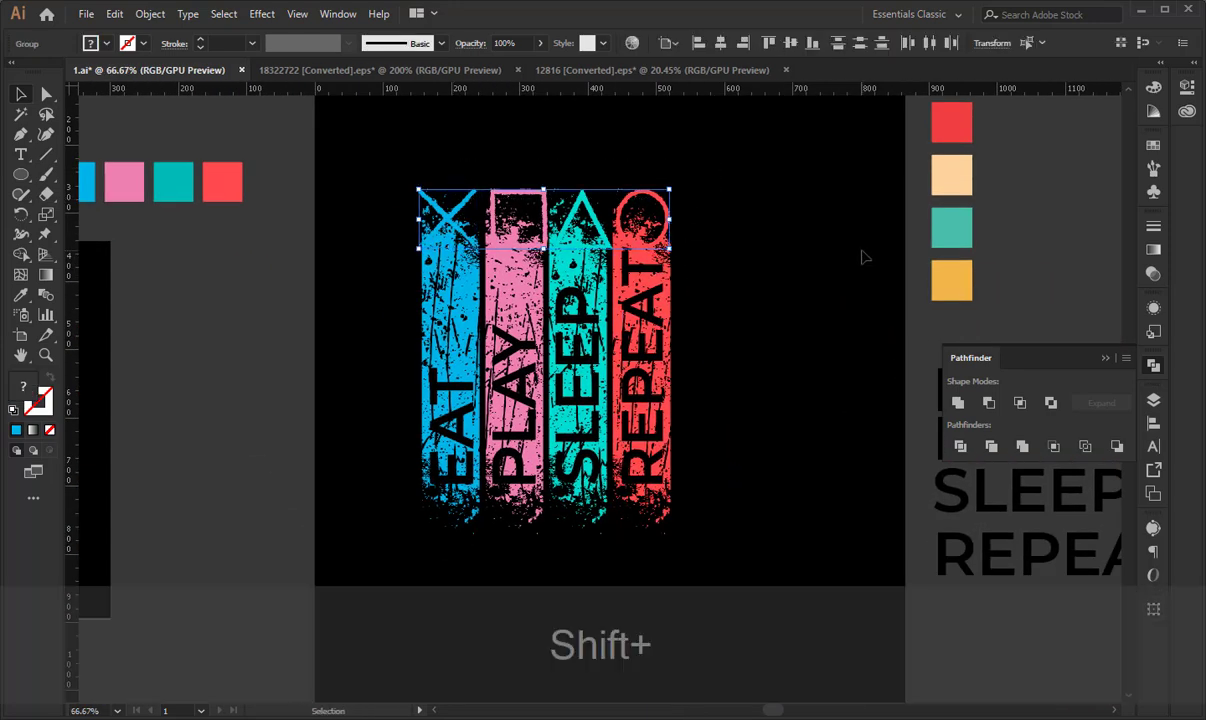
left_click(826, 258)
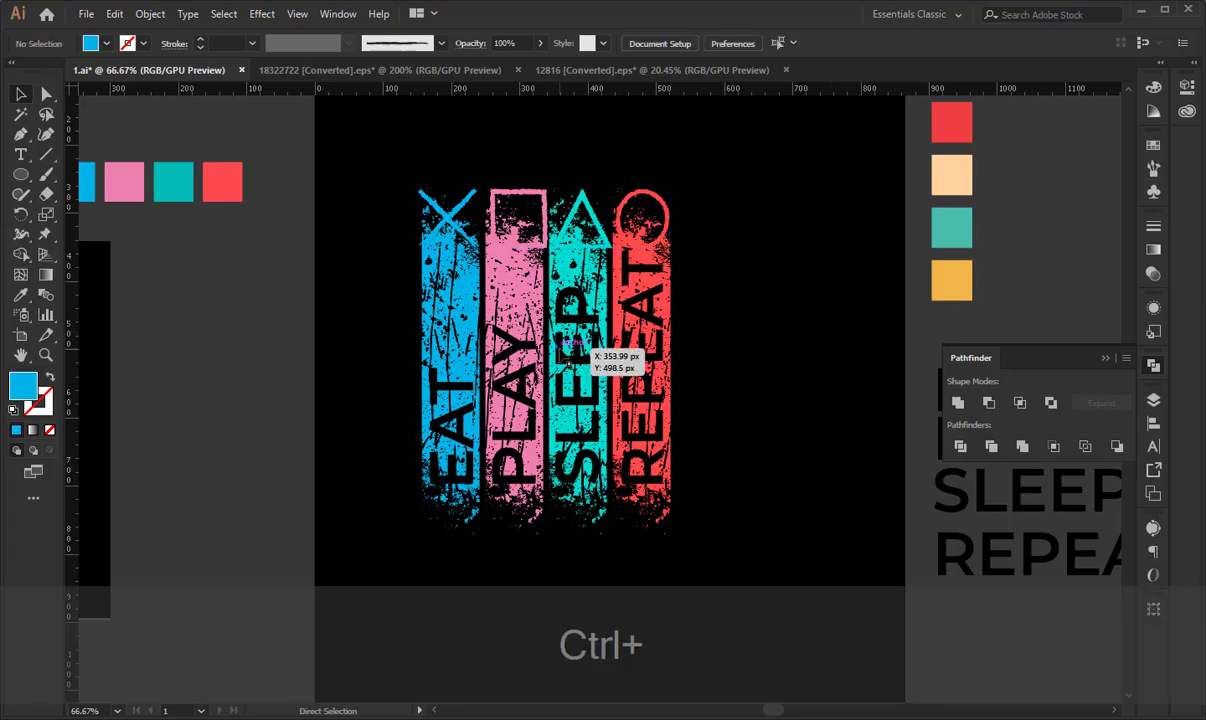
- Nudge the blue cross sideways so it sits centred over the EAT stripe
key("ctrl+plus")
key("ctrl+plus")
key("ctrl+plus")
left_click_drag(580, 345, 725, 575)
left_click_drag(560, 275, 645, 421)
left_click(358, 260)
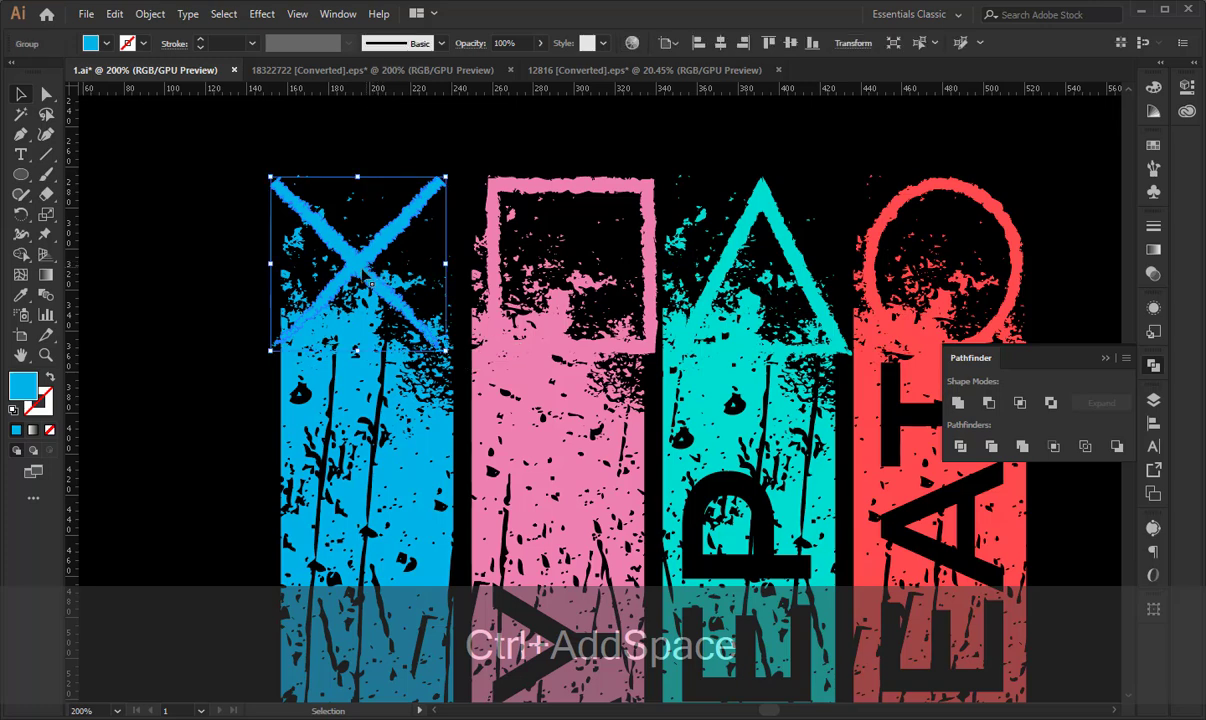
key("Right")
key("Right")
key("Right")
key("Right")
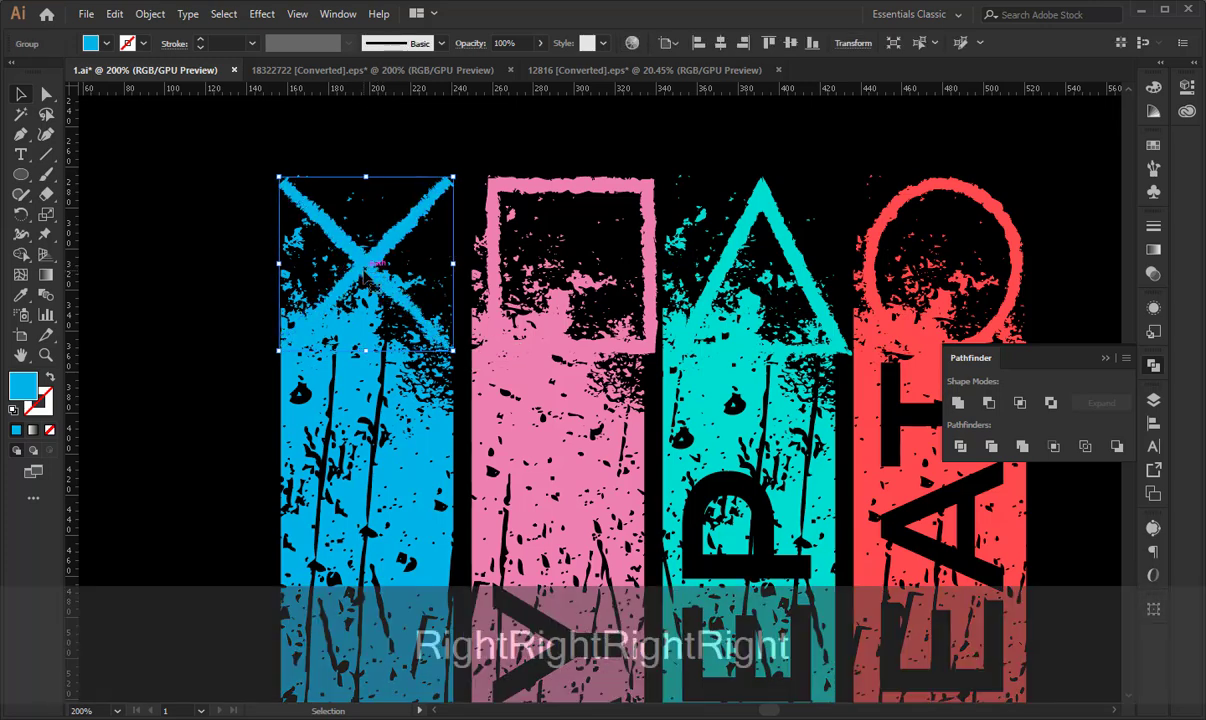
- Nudge the pink square sideways so its sides line up with the edges of the PLAY stripe
left_click(495, 258)
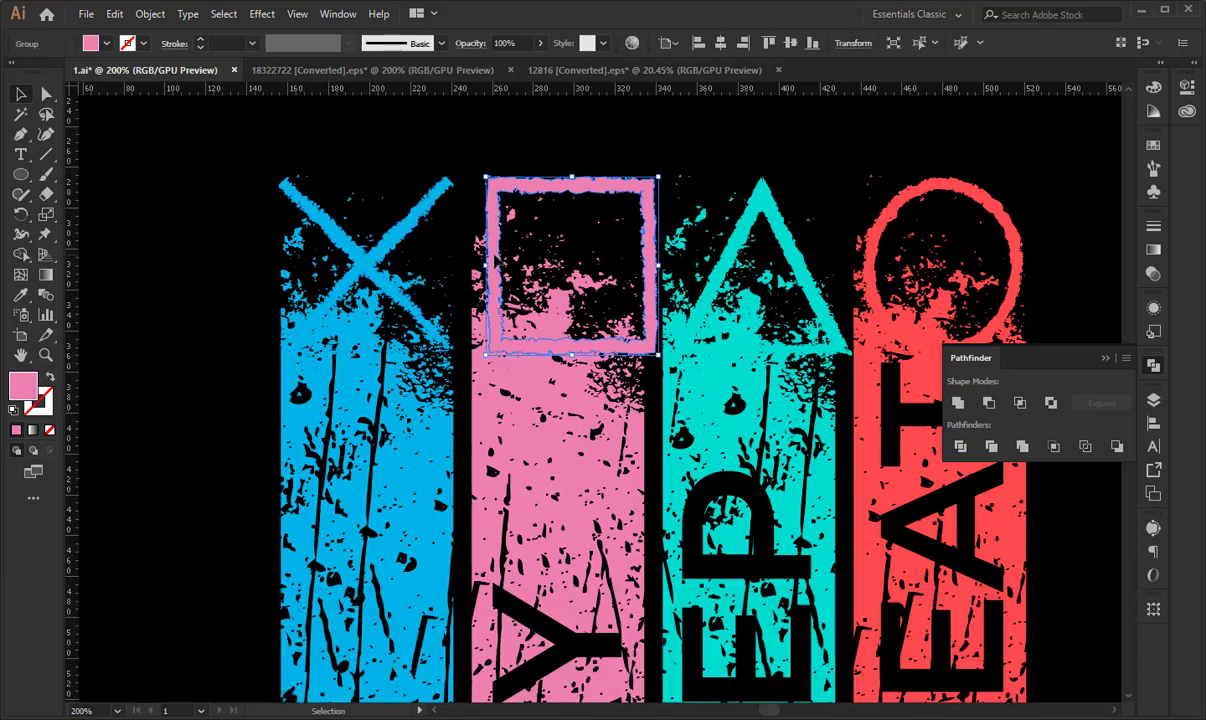
key("Left")
key("Left")
key("Left")
key("Left")
key("Left")
key("Left")
key("Left")
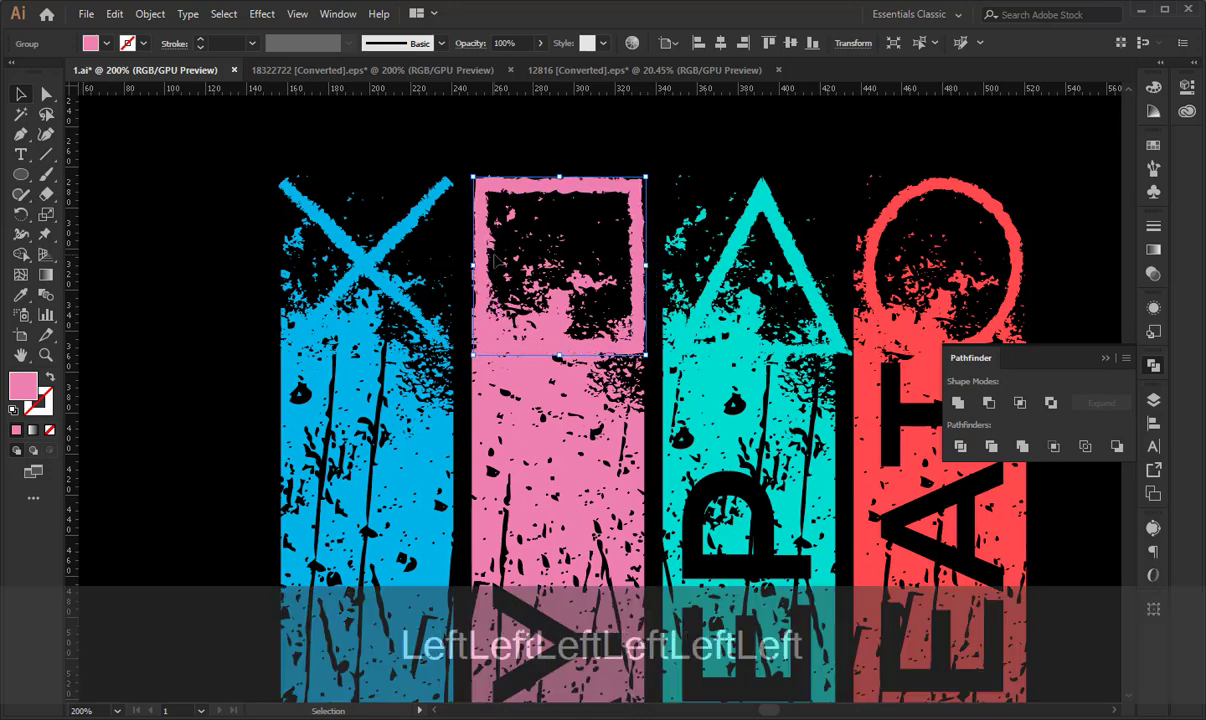
key("Right")
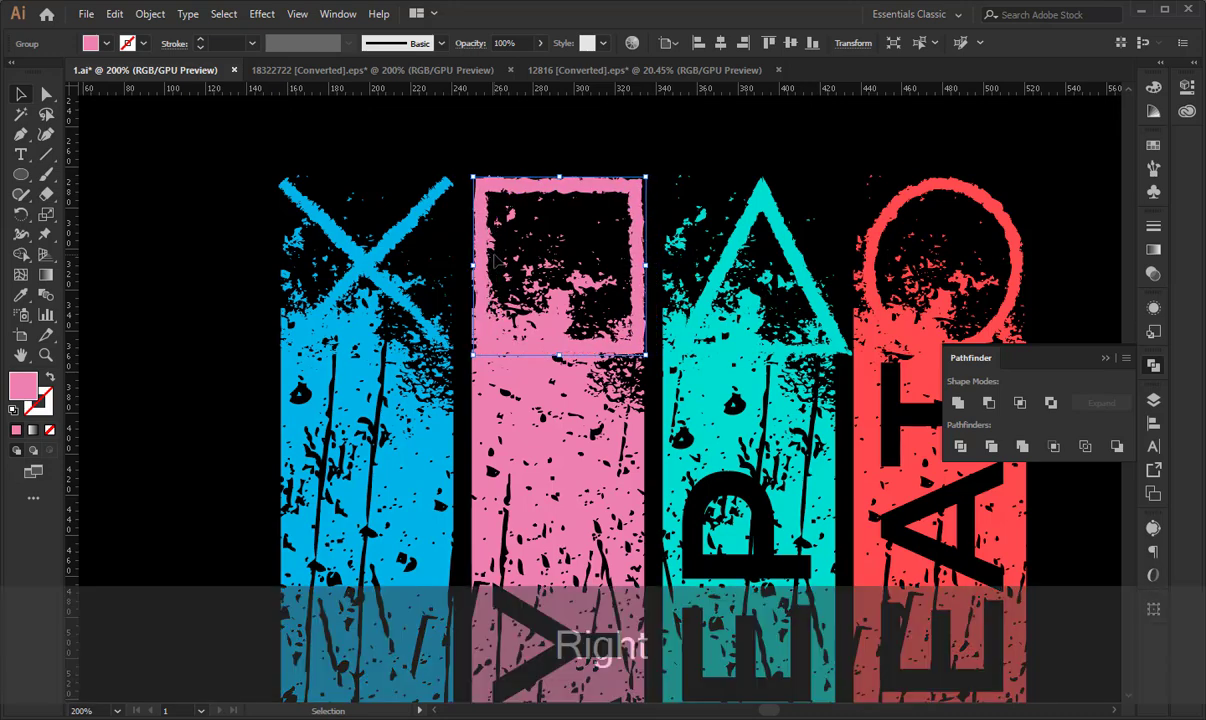
key("Left")
- Nudge the turquoise triangle sideways so it sits centred over the SLEEP stripe
key("space")
left_click(709, 153)
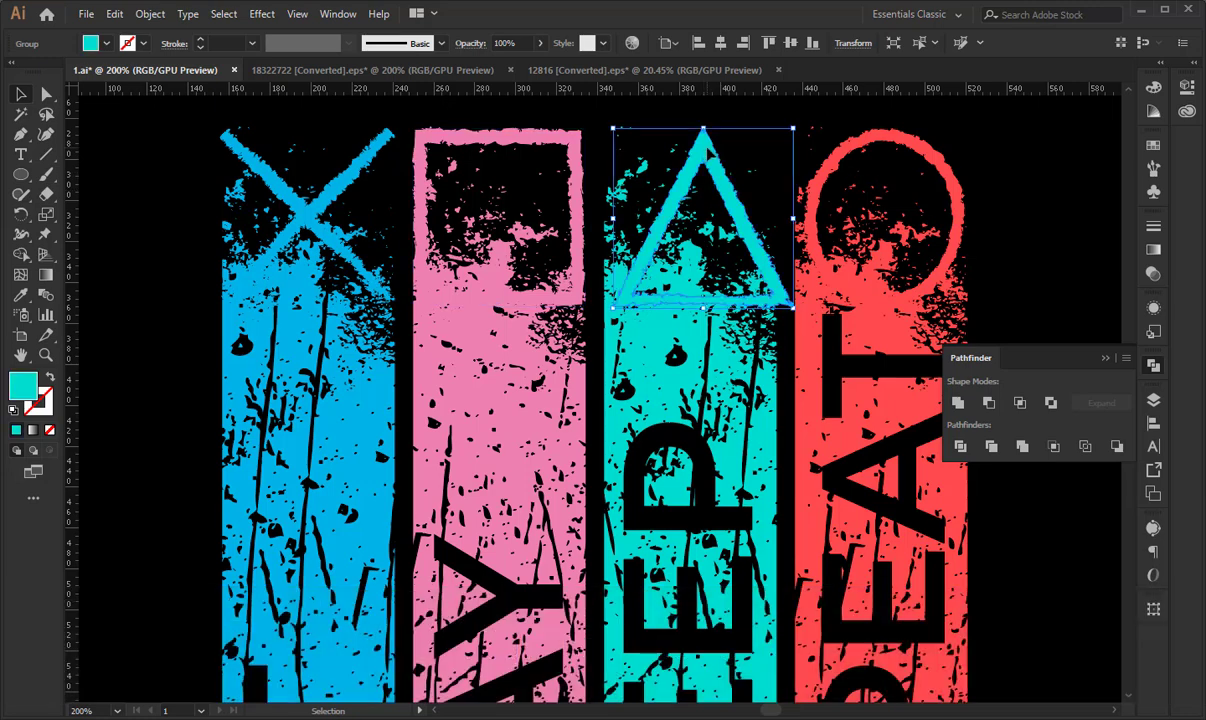
key("Left")
key("Left")
key("Left")
key("Left")
key("Left")
key("Left")
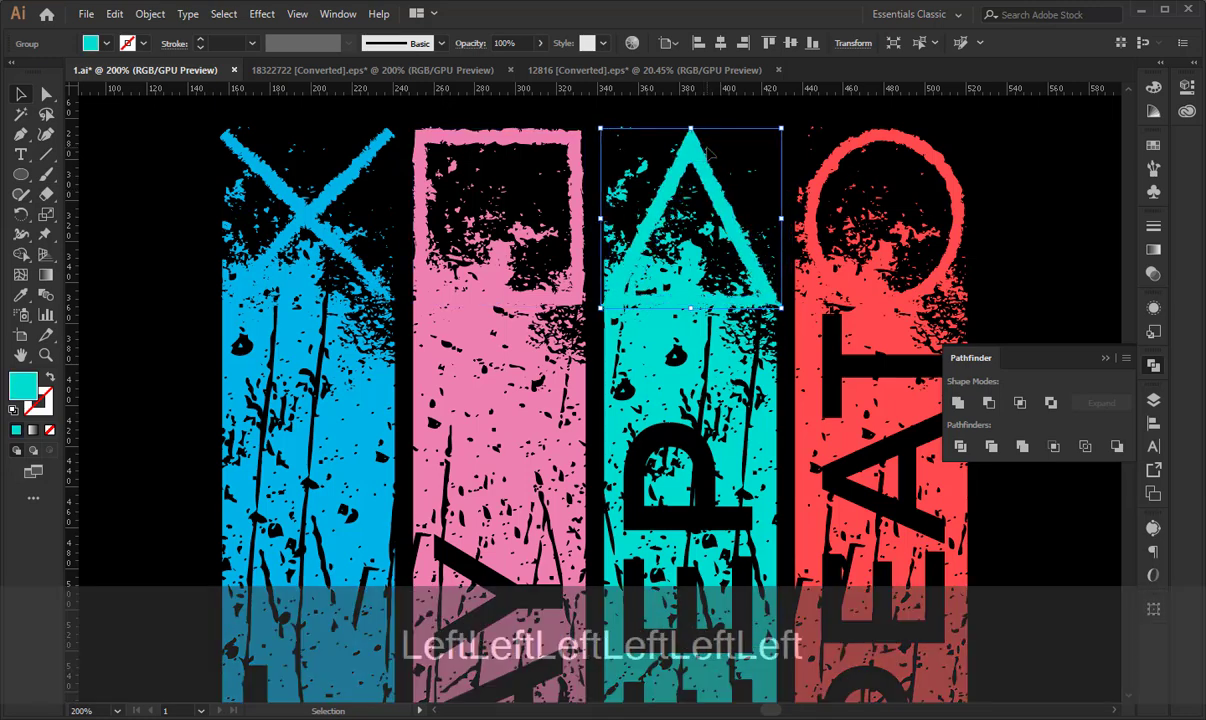
- Align the red circle vertically with the turquoise triangle and deselect both
key("ctrl+a")
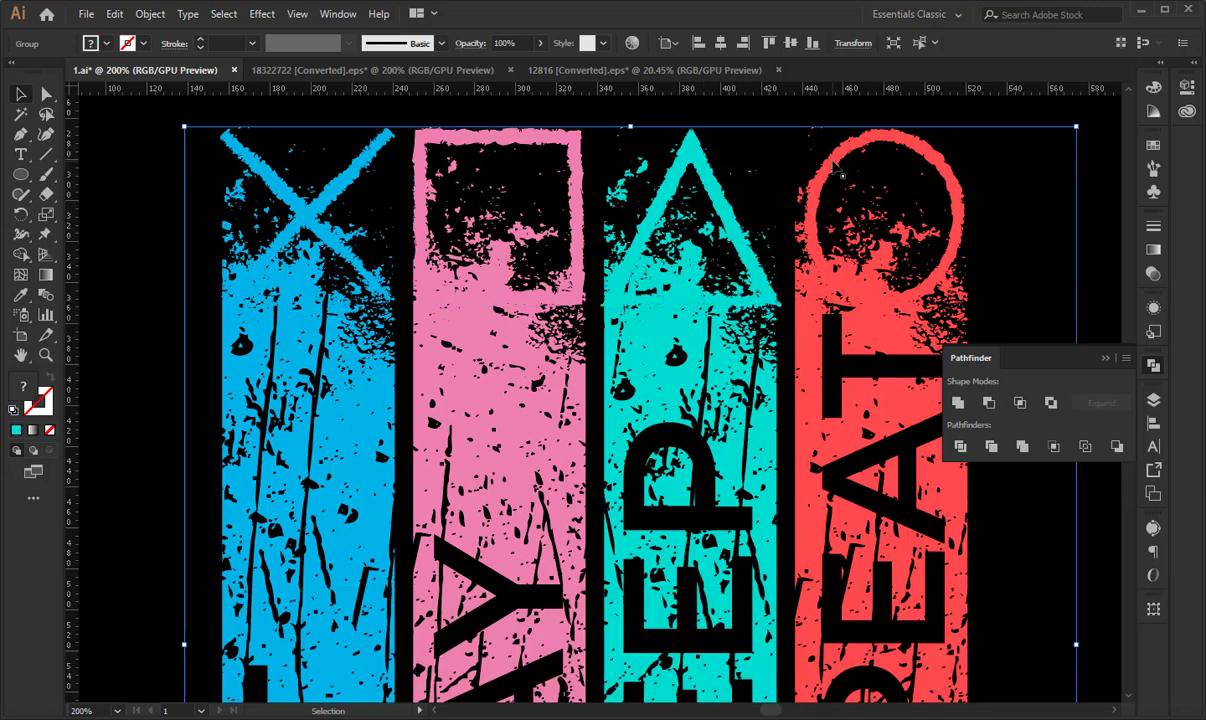
left_click(827, 138)
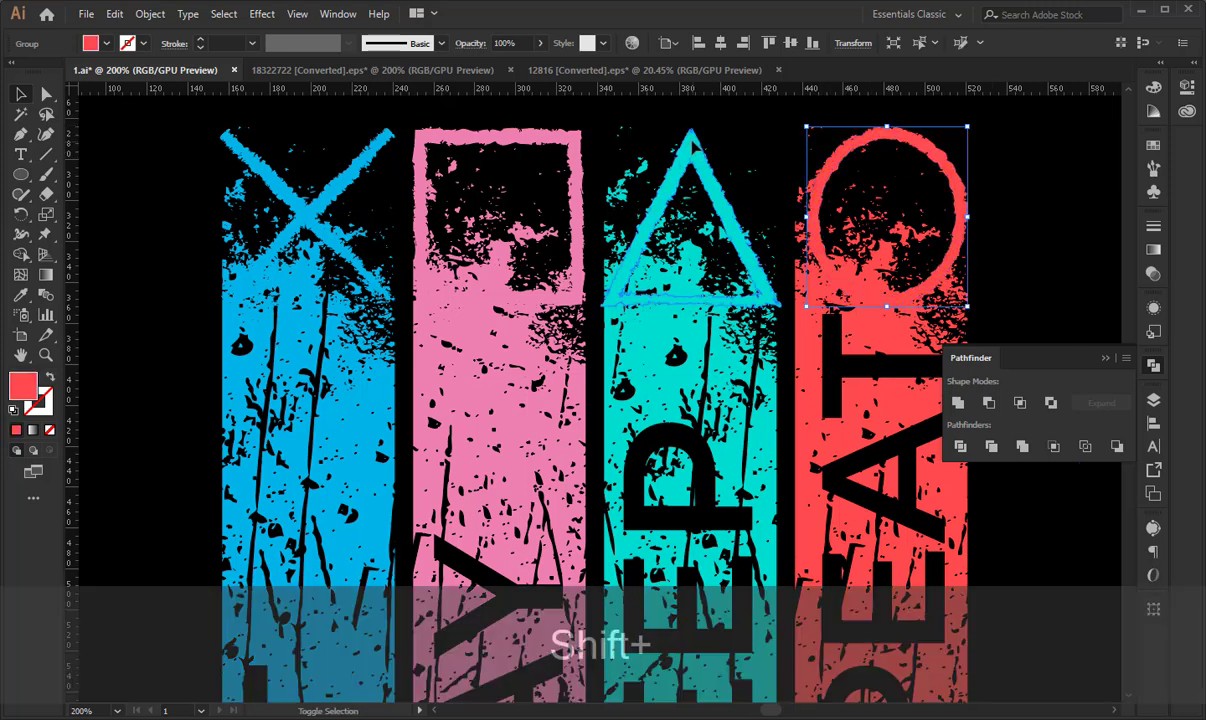
left_click(668, 150, "shift")
left_click(988, 168)
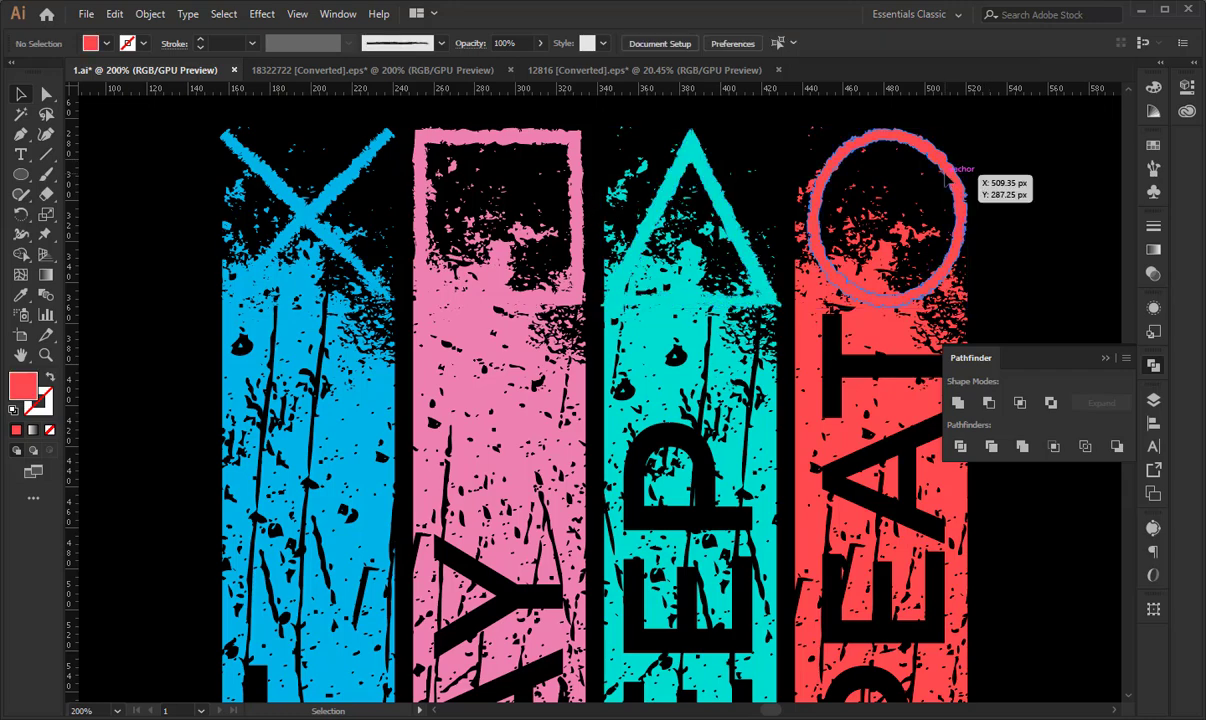
- Nudge the red circle sideways so it sits centred over the REPEAT stripe
left_click(955, 182)
key("Left")
key("Left")
key("Left")
key("Left")
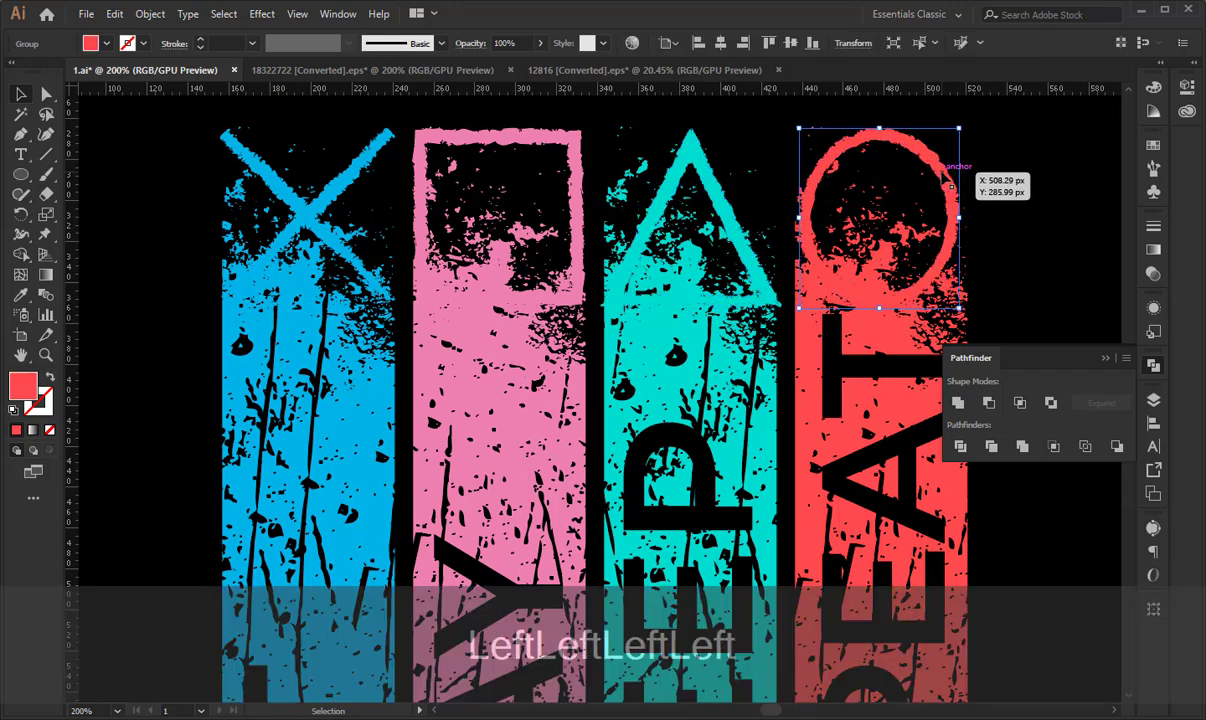
key("Right")
- Set up an Offset Path for the cross, square, triangle and circle above the stripes with Round joins and a 1 px offset
key("ctrl+minus")
key("ctrl+minus")
key("ctrl+minus")
key("ctrl+minus")
key("space")
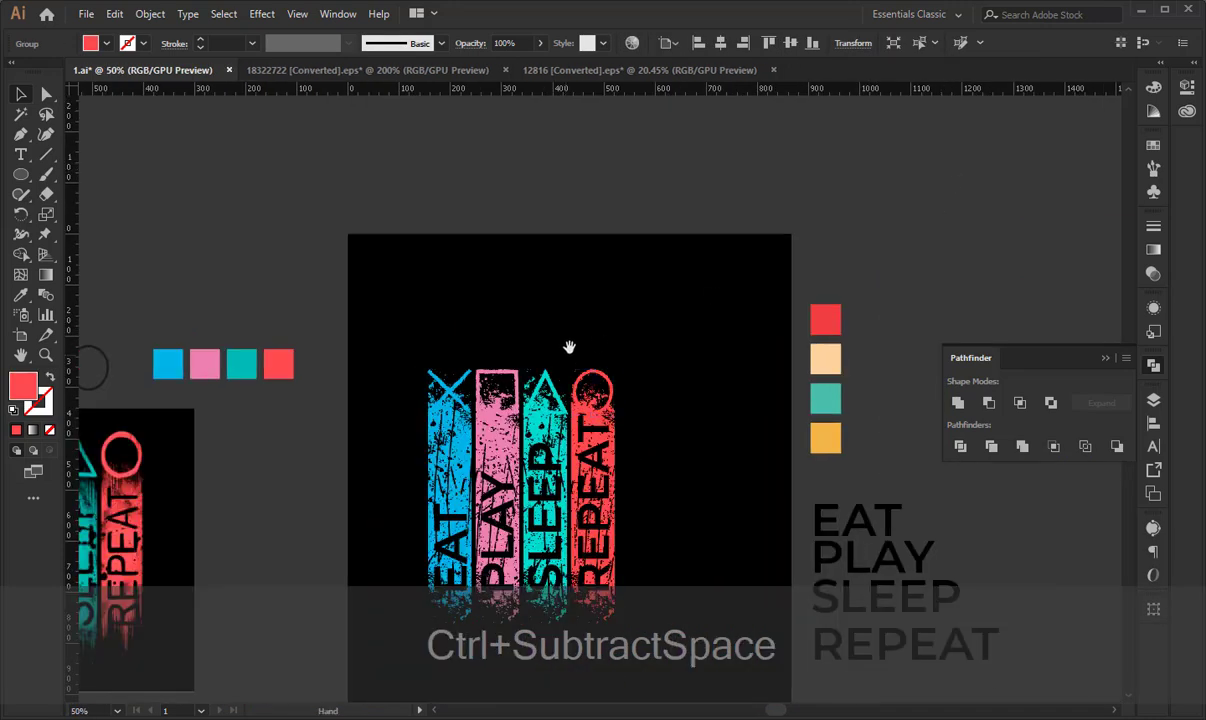
left_click_drag(569, 347, 771, 213)
left_click(642, 246)
left_click(690, 241, "shift")
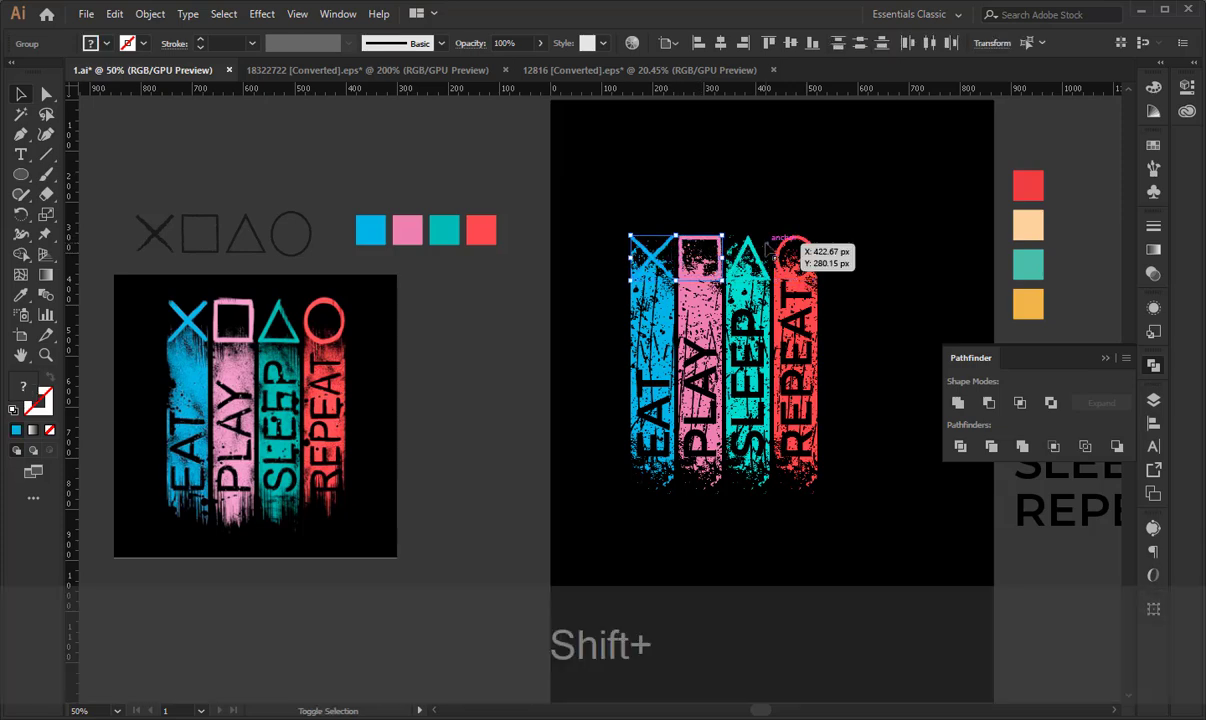
left_click(748, 258, "shift")
left_click(795, 252, "shift")
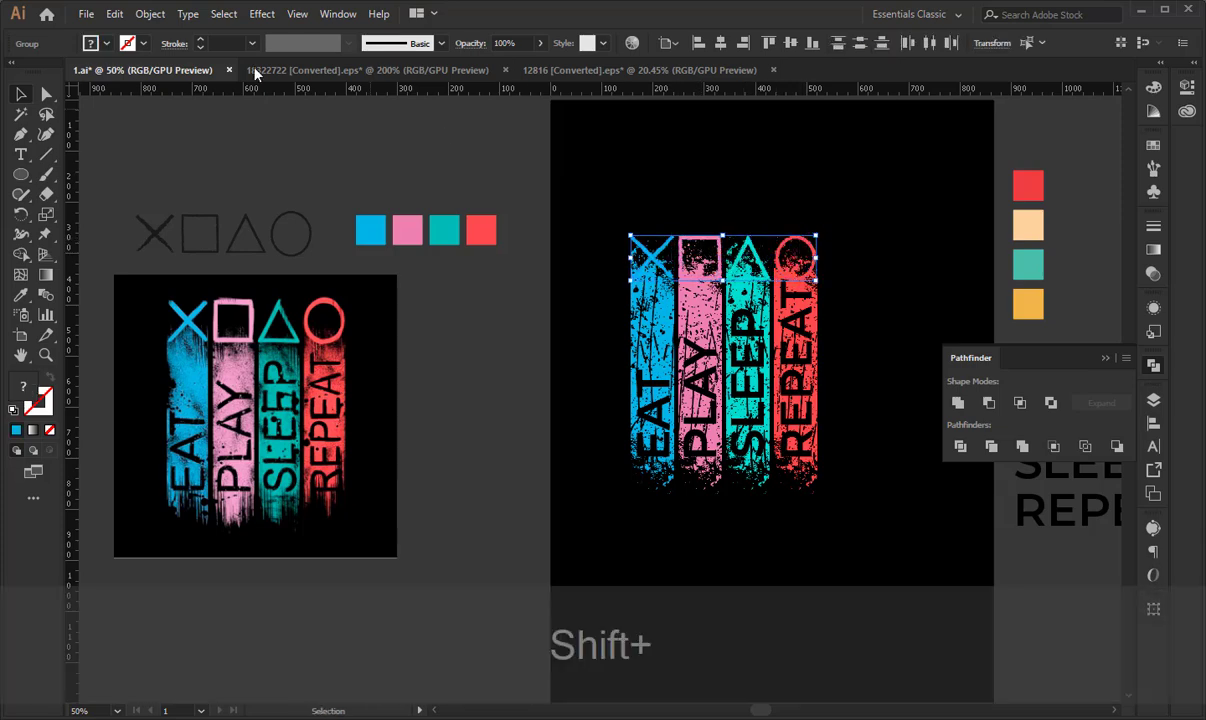
left_click(151, 15)
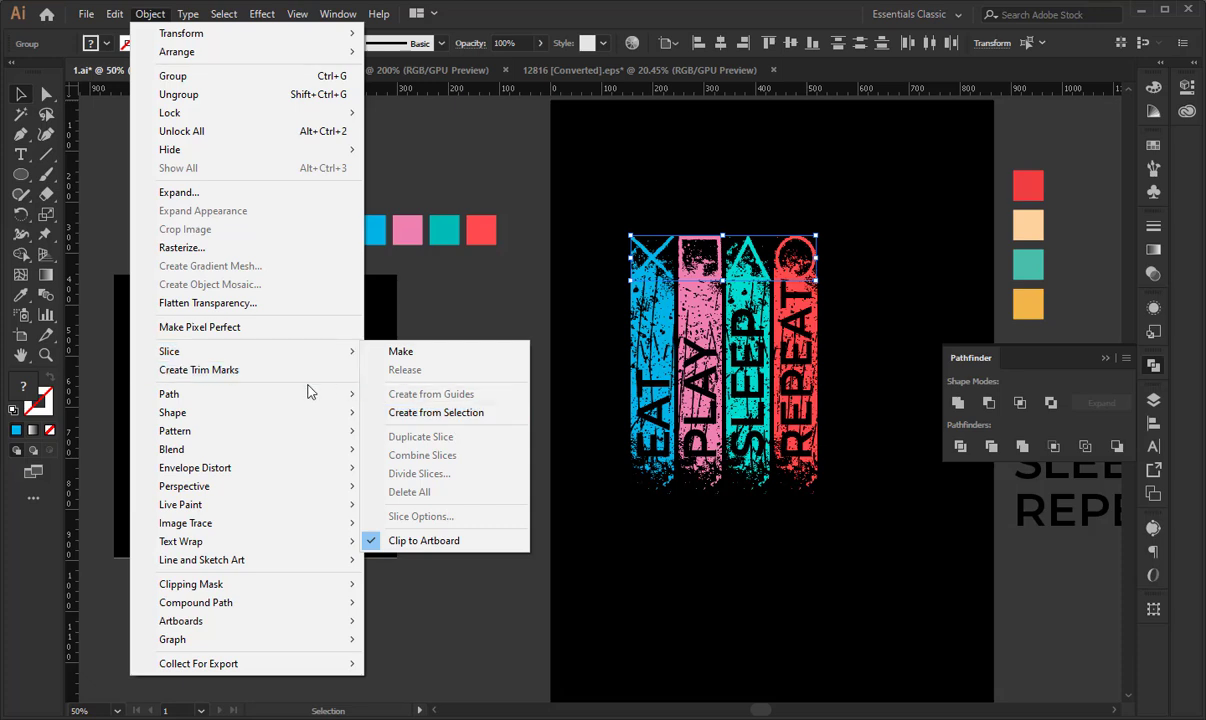
mouse_move(300, 394)
left_click(400, 455)
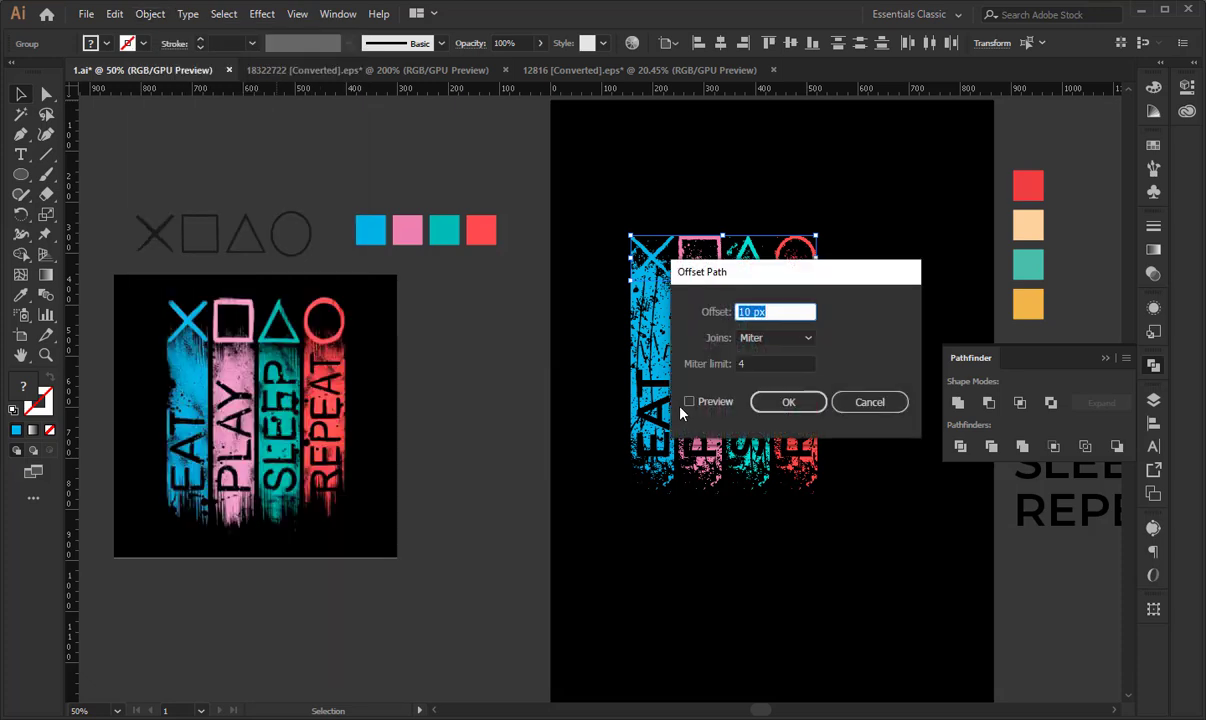
left_click(775, 338)
left_click(755, 355)
double_click(752, 312)
type("1")
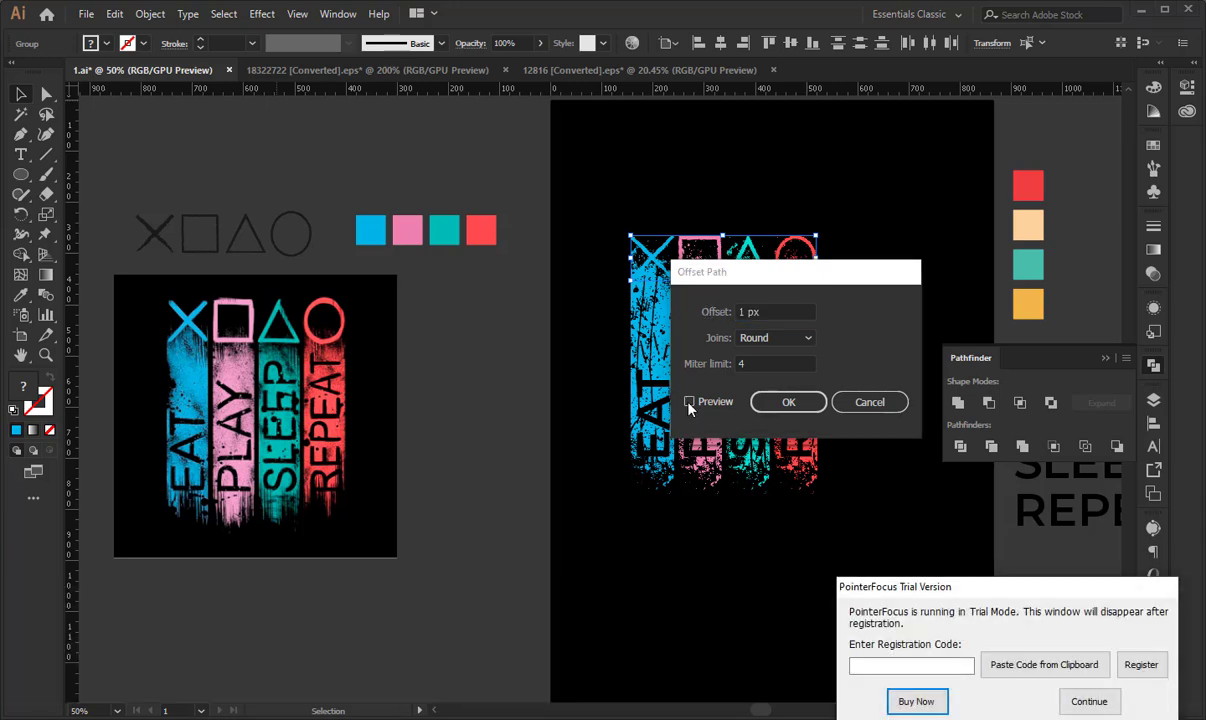
- Preview the symbols' path offset, change it to 2 px and apply it
left_click(1077, 701)
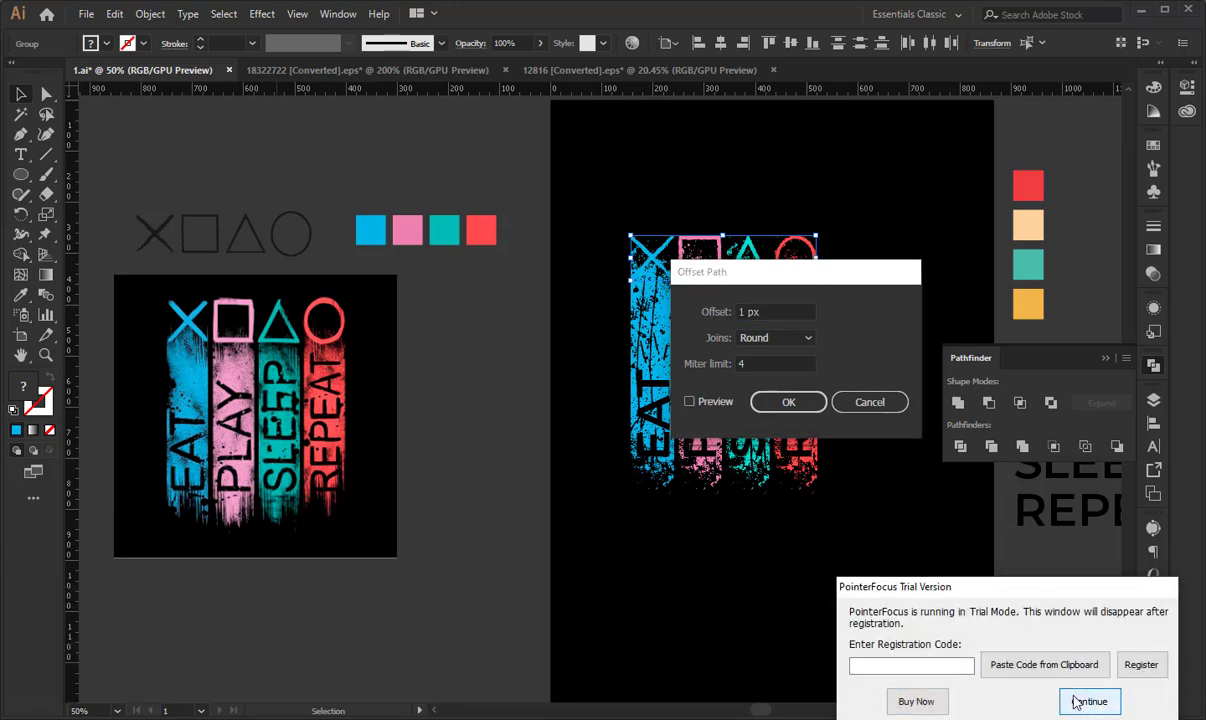
left_click(690, 402)
left_click(689, 402)
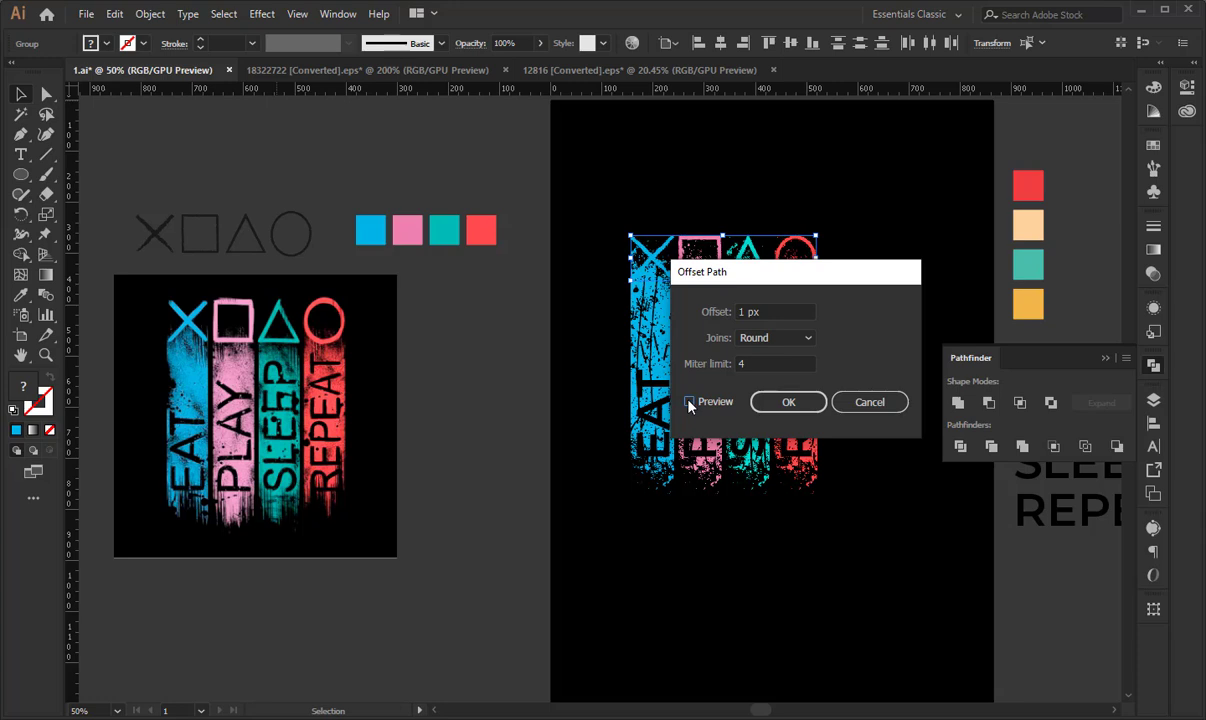
left_click(689, 402)
left_click_drag(783, 307, 729, 316)
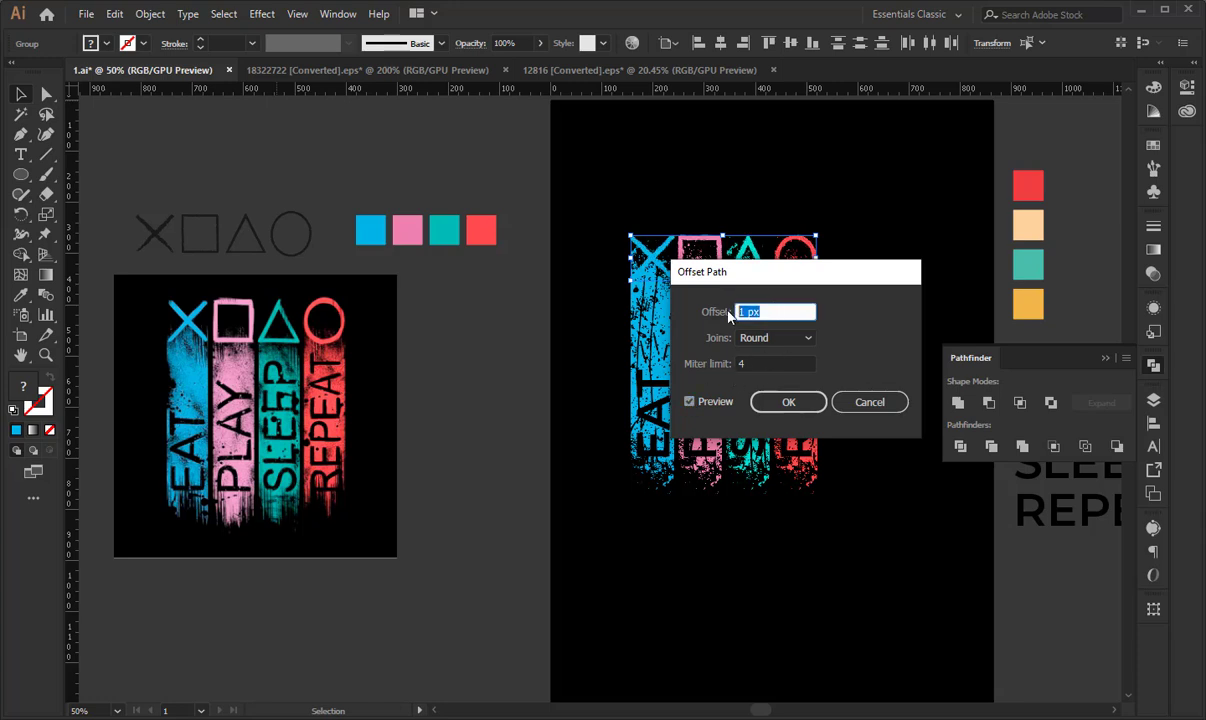
type("2")
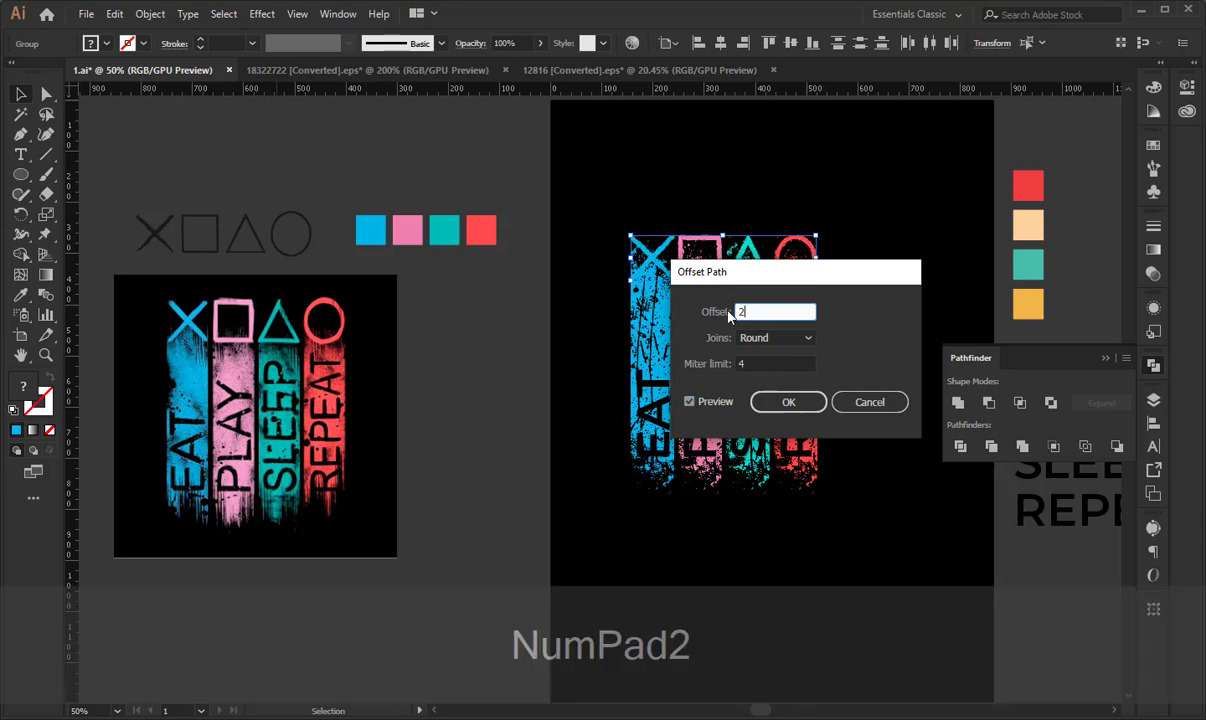
left_click(800, 404)
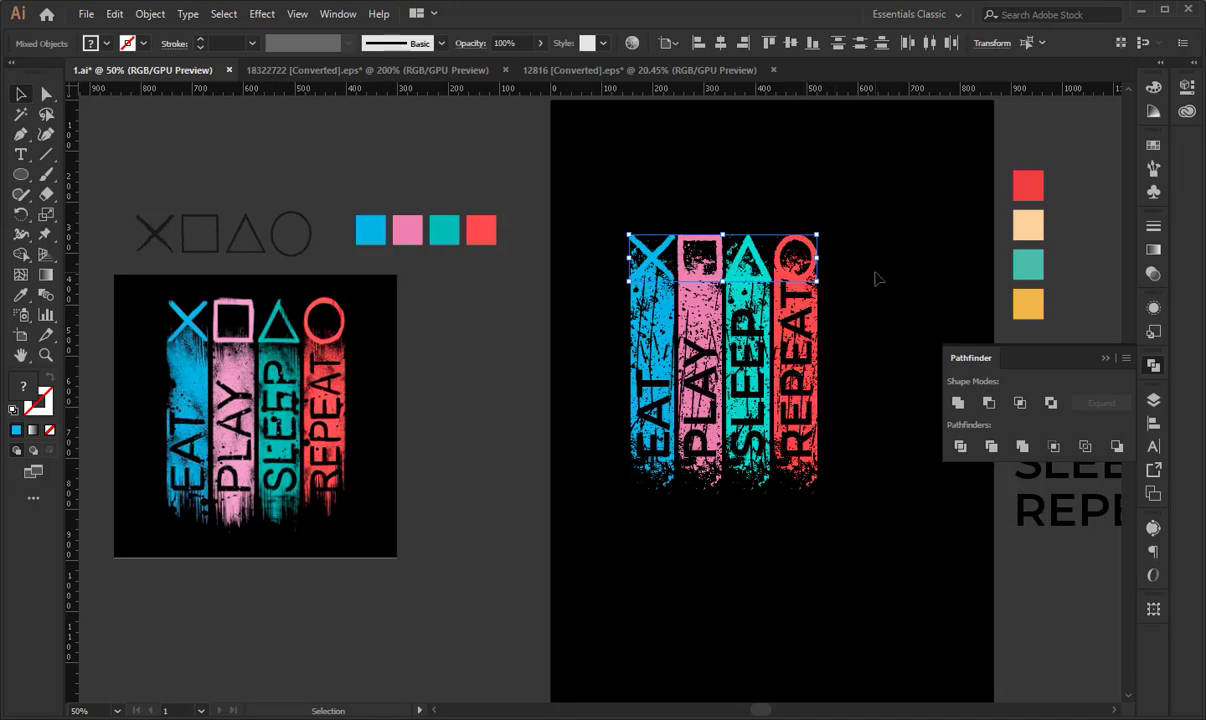
- Cut the symbols' offset shapes and paste them in front inside the opacity mask of the grunge stripes
key("ctrl+x")
left_click_drag(579, 336, 867, 458)
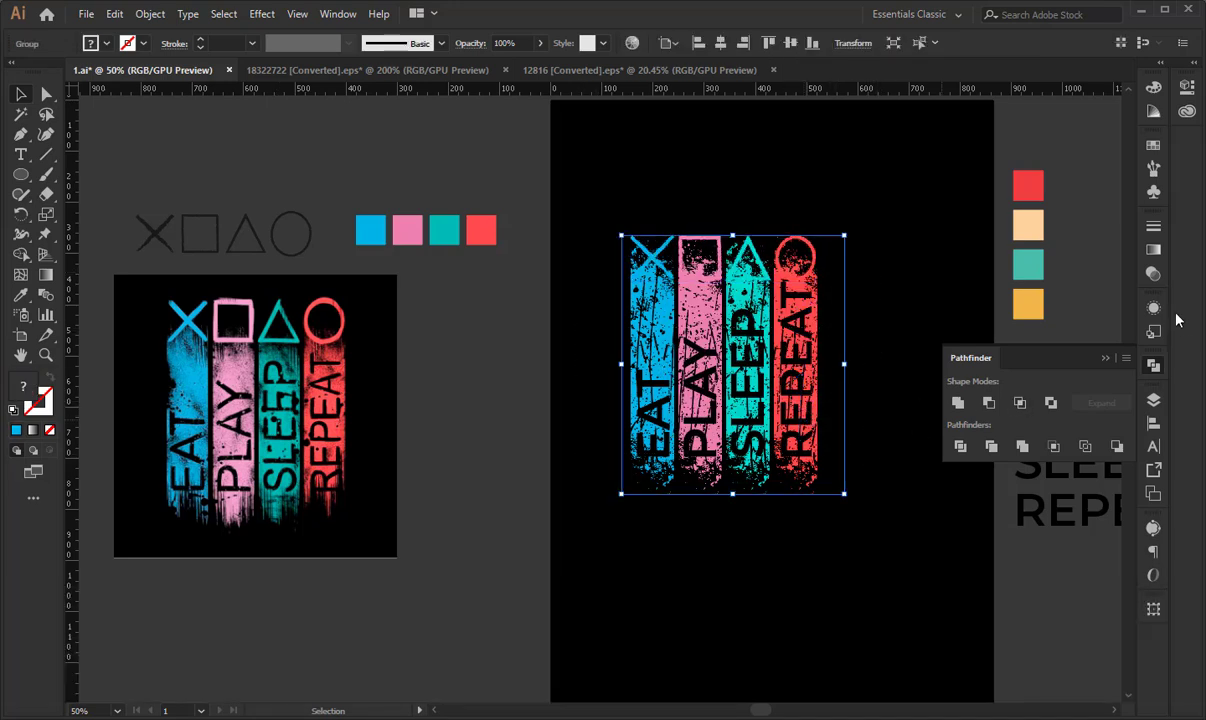
left_click(1153, 273)
left_click(1096, 271)
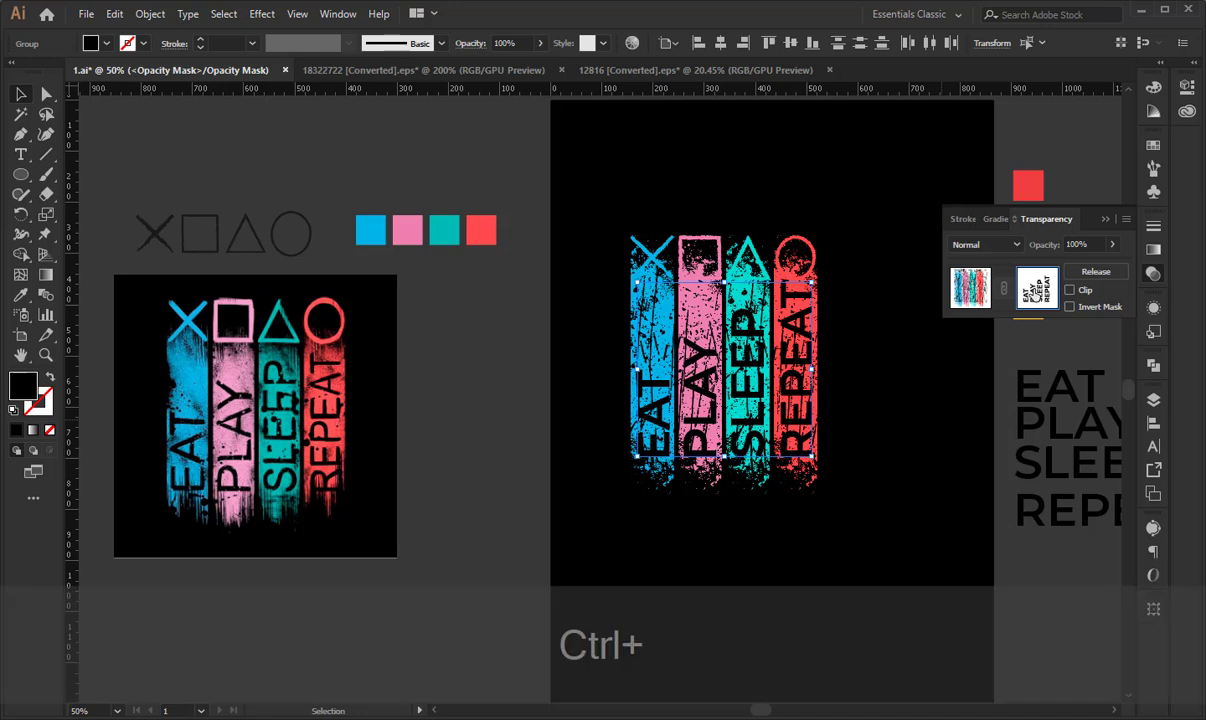
key("ctrl+f")
- Fill the pasted offset shapes in the mask with black, return to the artwork and deselect it
key("i")
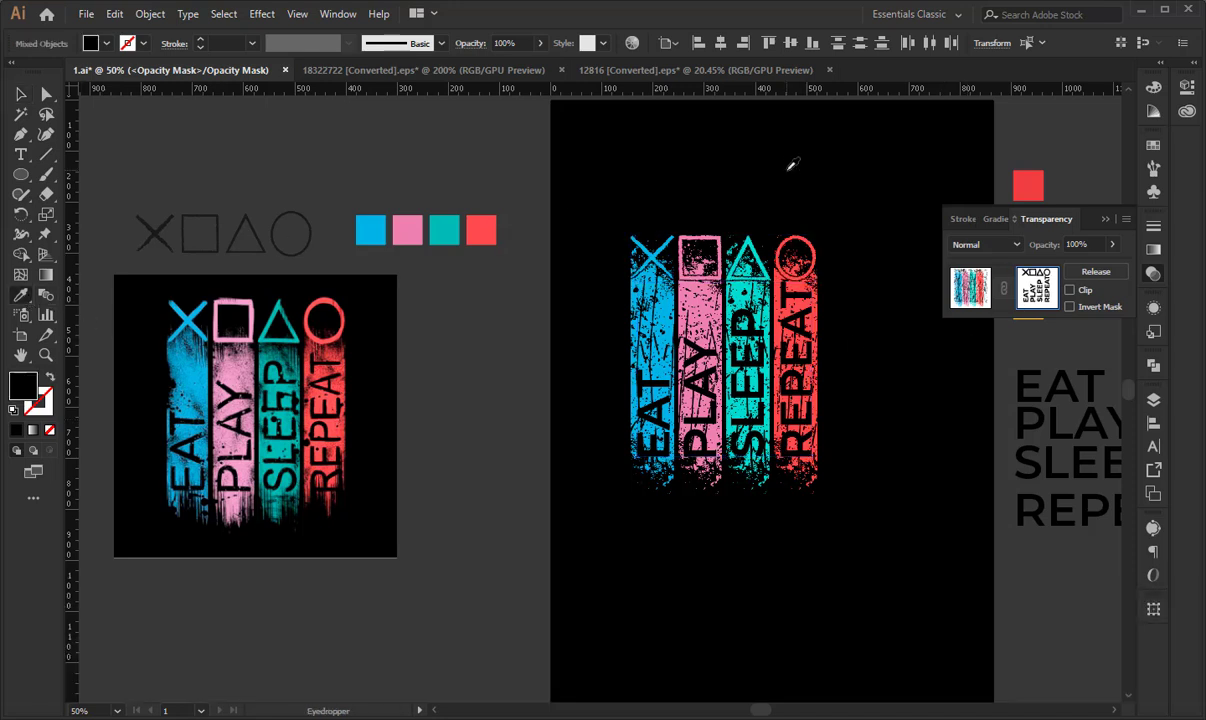
left_click(992, 288)
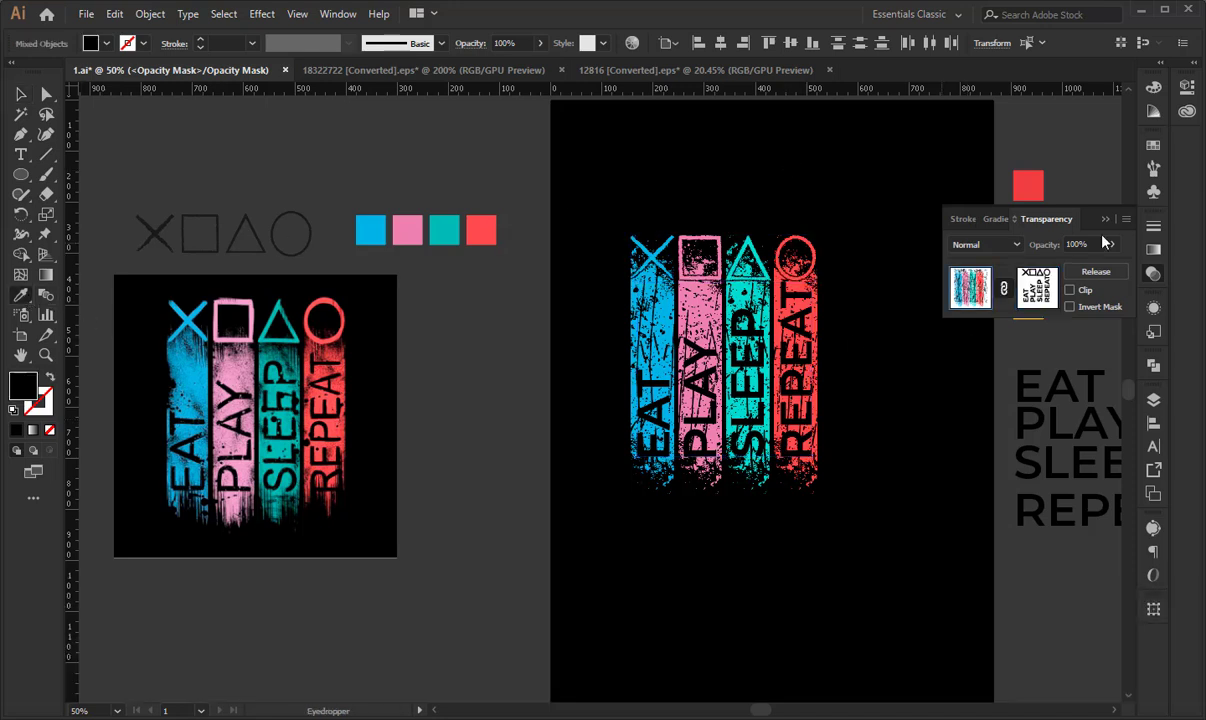
left_click(1040, 212)
left_click(28, 95)
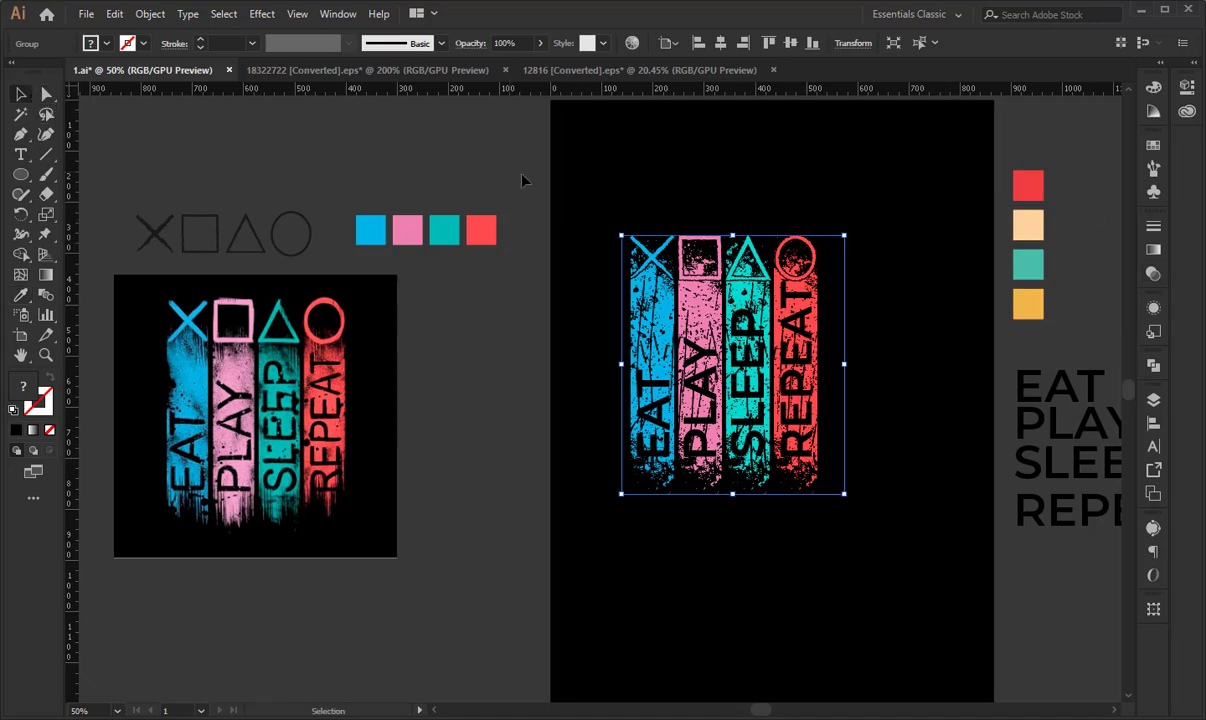
left_click(584, 182)
- Move all the stripes and symbols together sideways to the middle of the black artboard and deselect them
key("space")
left_click_drag(787, 214, 700, 207)
left_click_drag(511, 175, 787, 480)
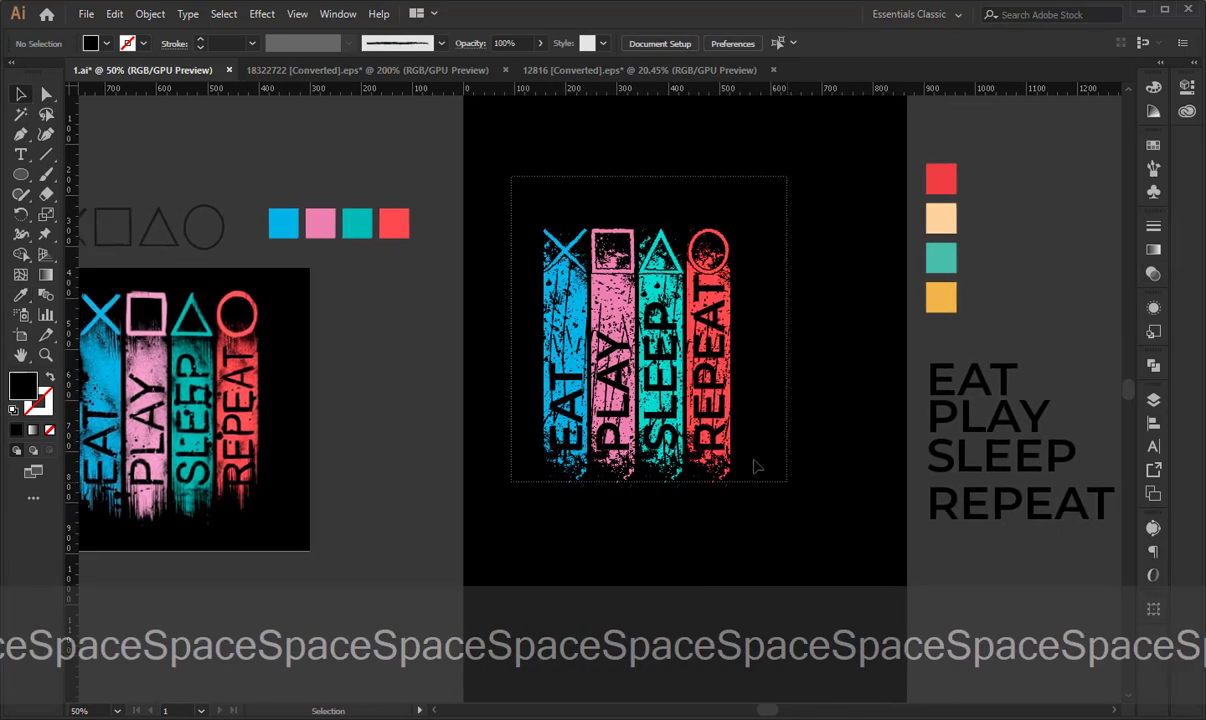
left_click_drag(714, 384, 760, 390)
left_click(319, 347)
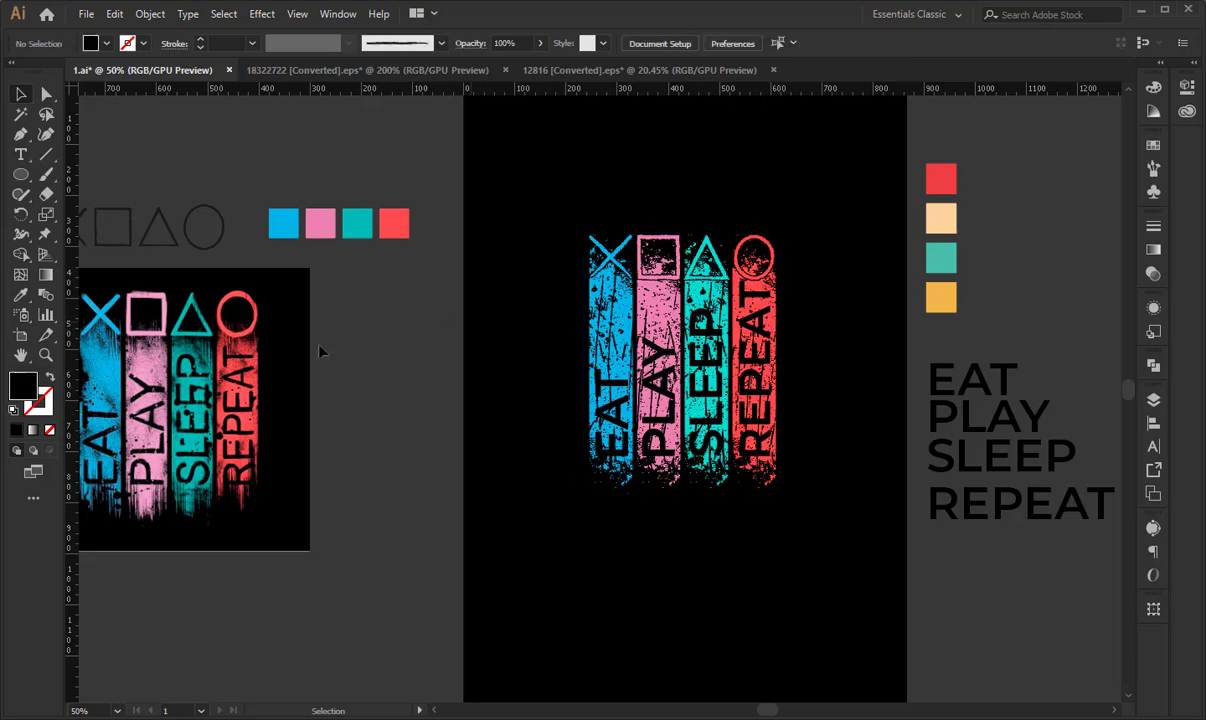
key("space")
left_click_drag(428, 365, 494, 365)
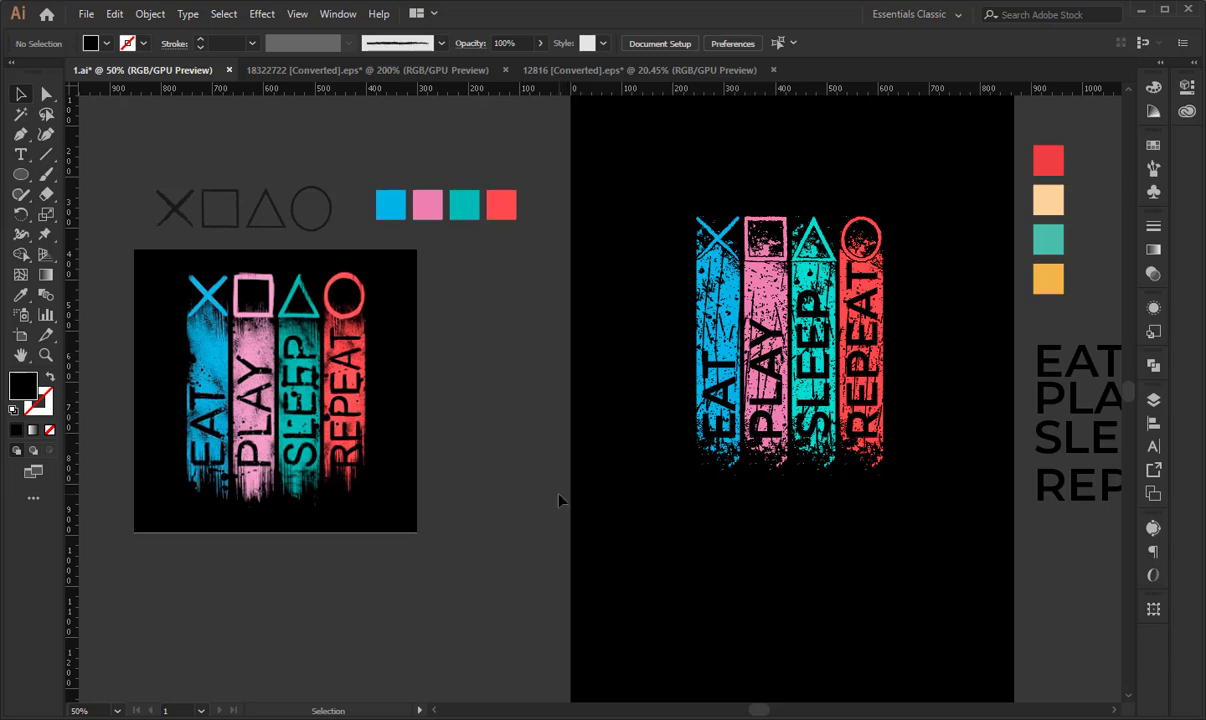
scroll(560, 500, "right", 3)
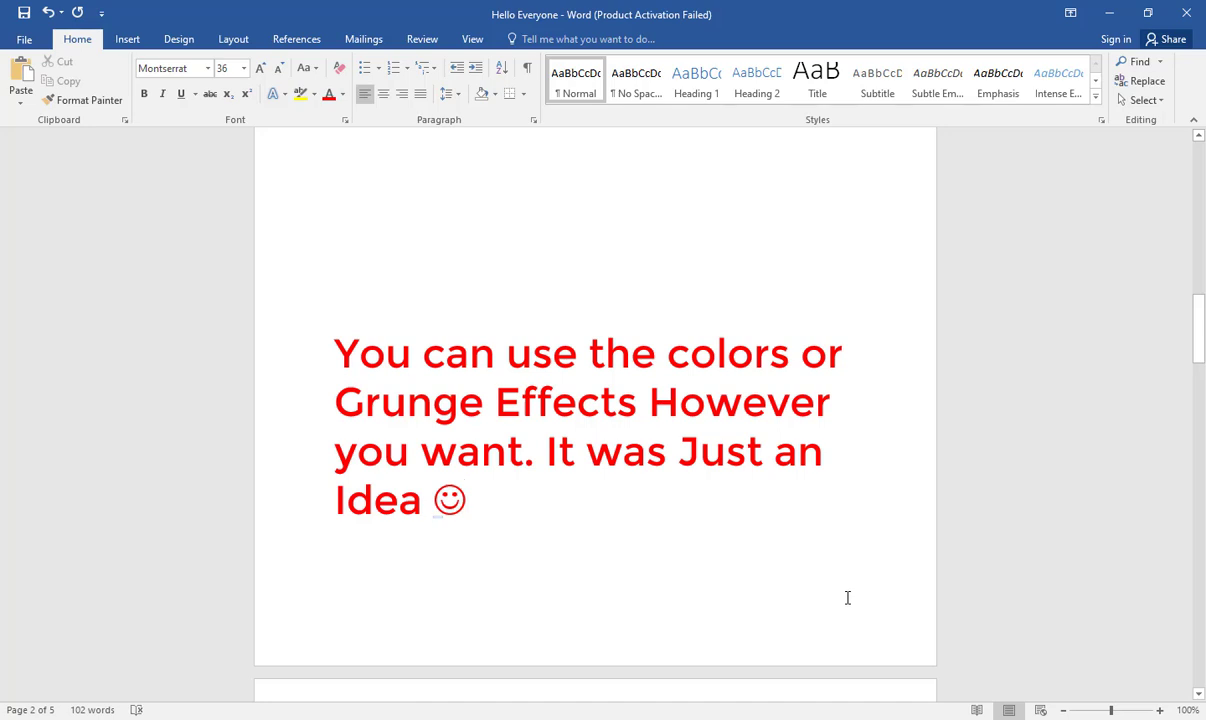
- Highlight the Word note about using colors or grunge effects however you want, deselect it and dismiss the PointerFocus trial notice
left_click_drag(472, 498, 350, 379)
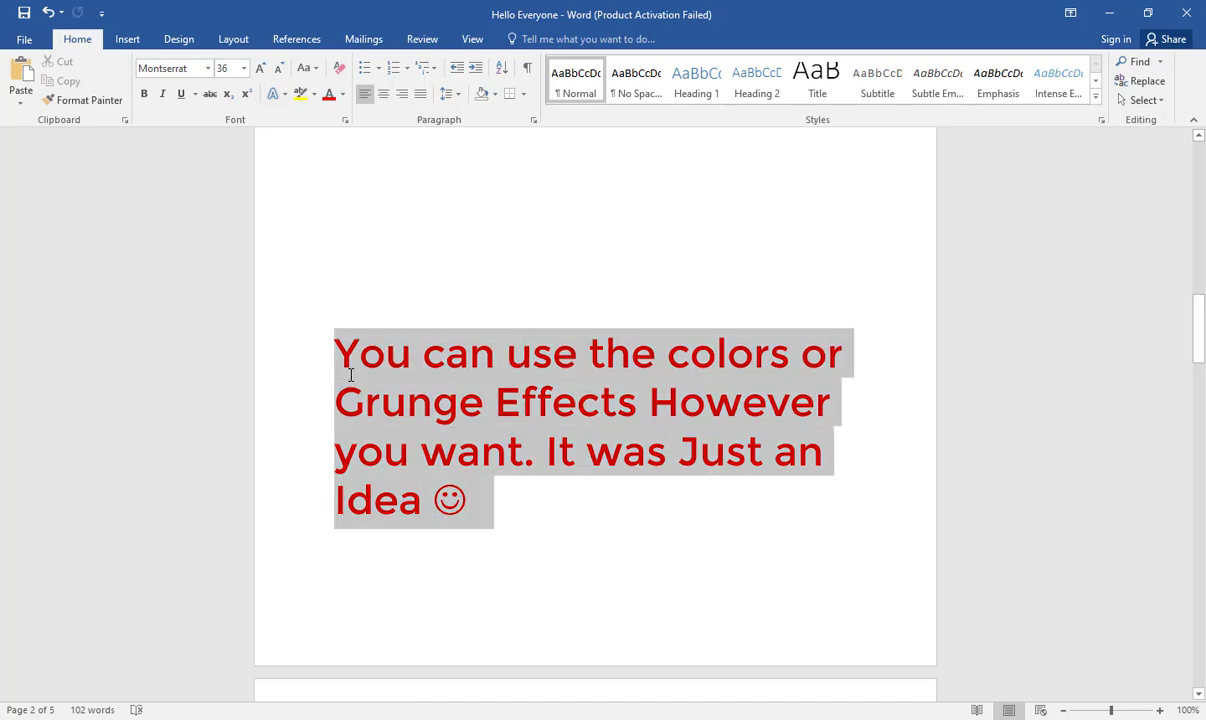
left_click(803, 561)
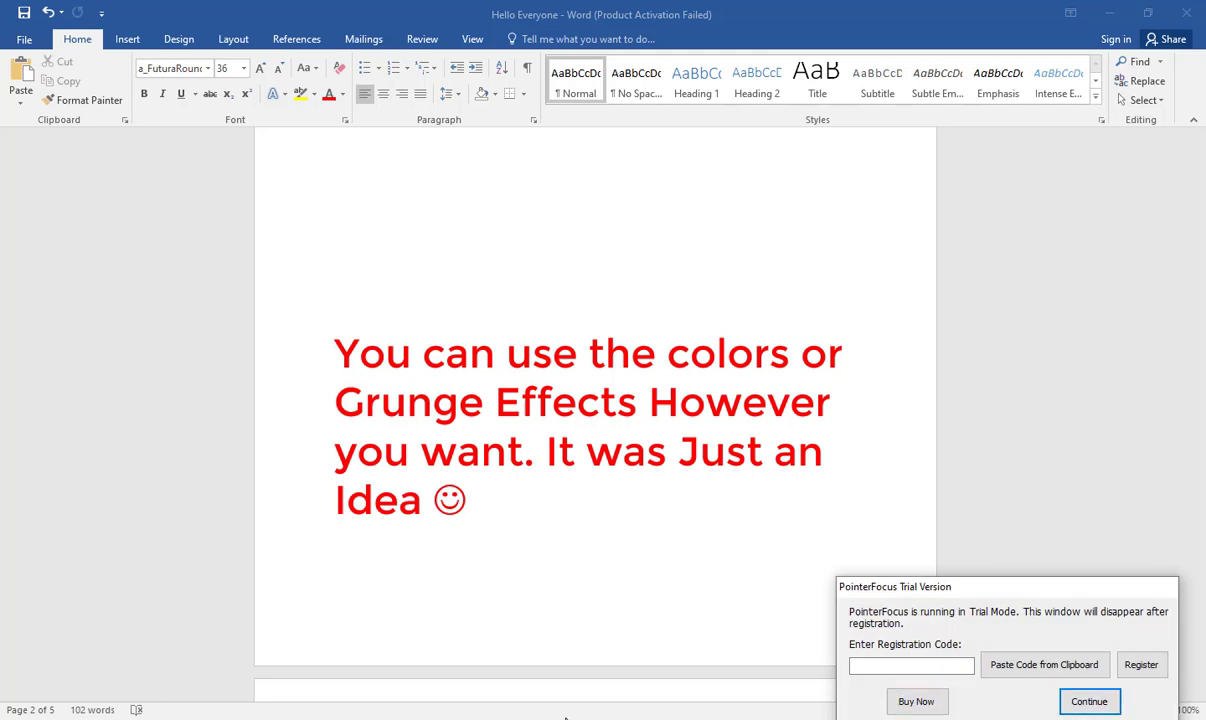
left_click(1089, 701)
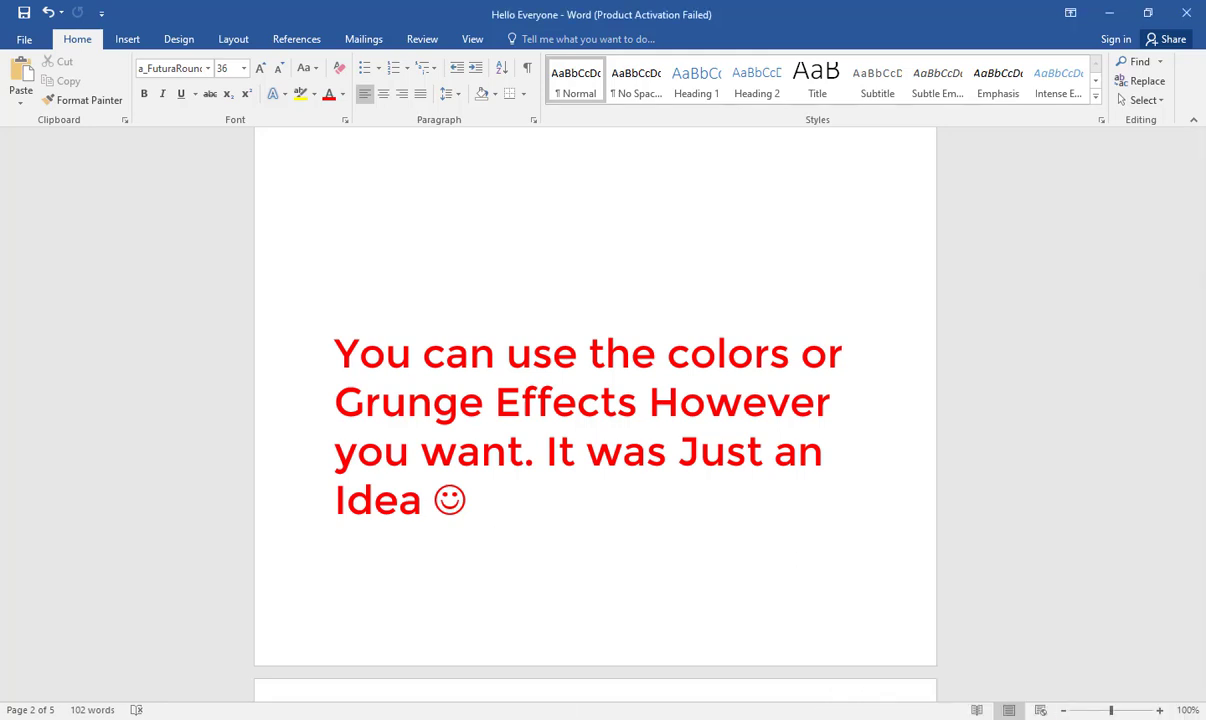
key("F10")
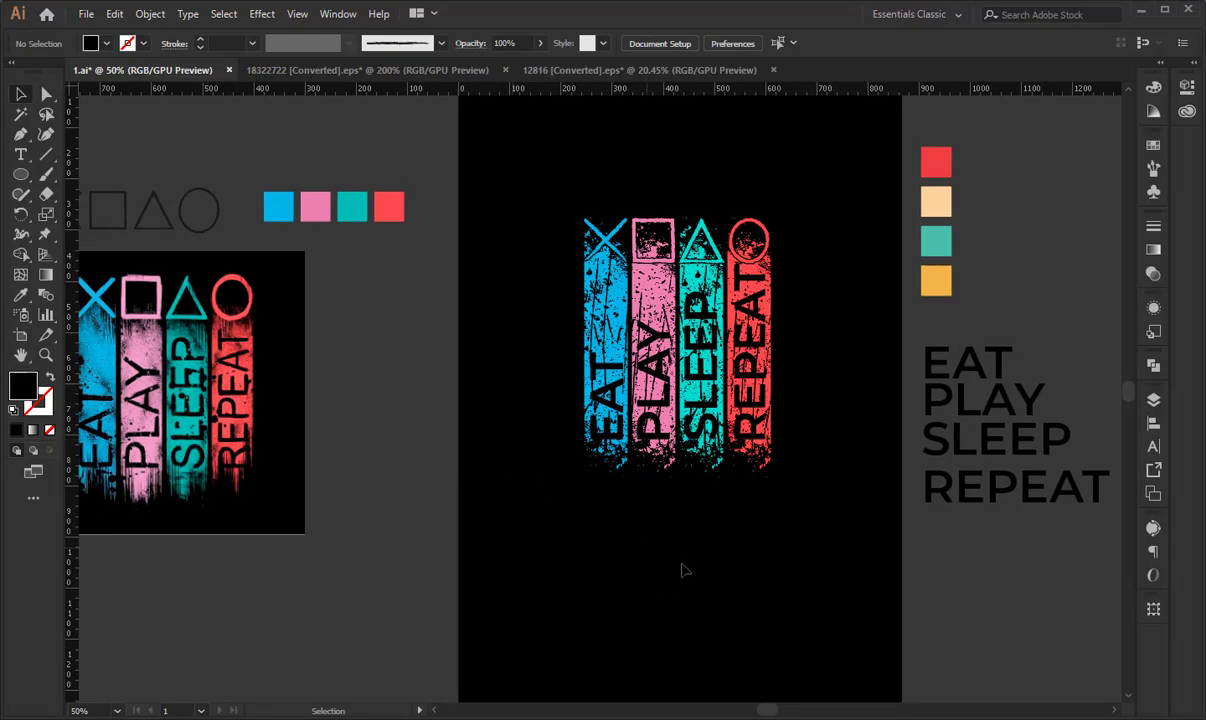
left_click_drag(686, 570, 624, 492)
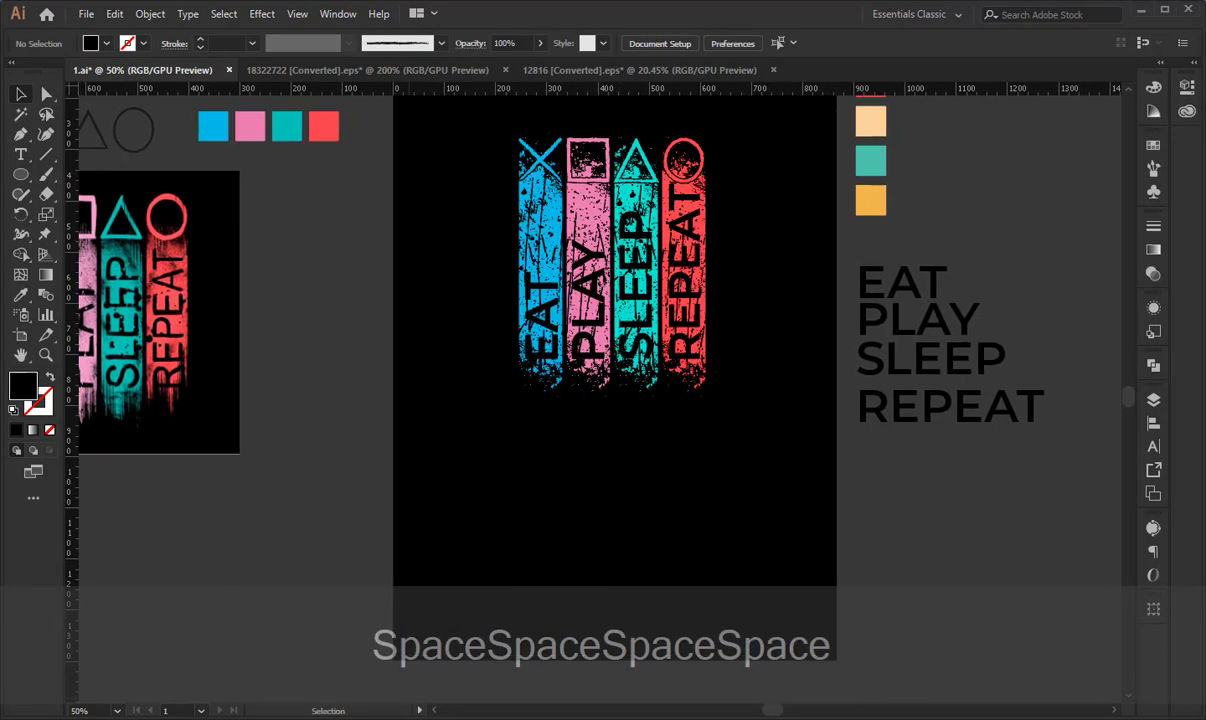